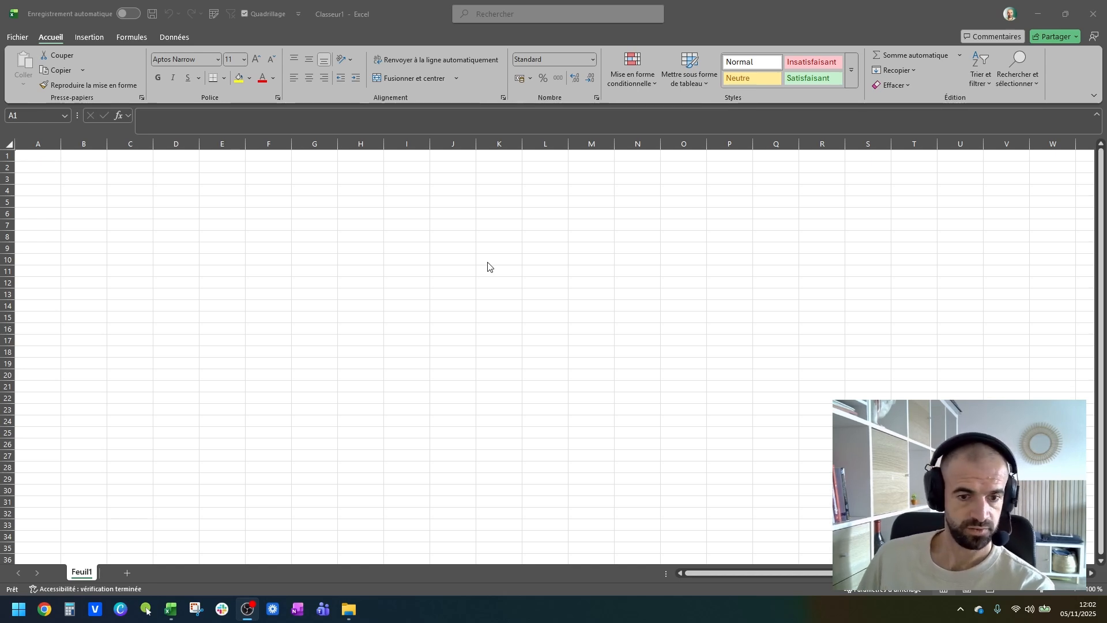
Step: Examine the columns of 001_Ventes T1T2 3 jeux.csv from the Sources folder, and close the file without saving
click(348, 612)
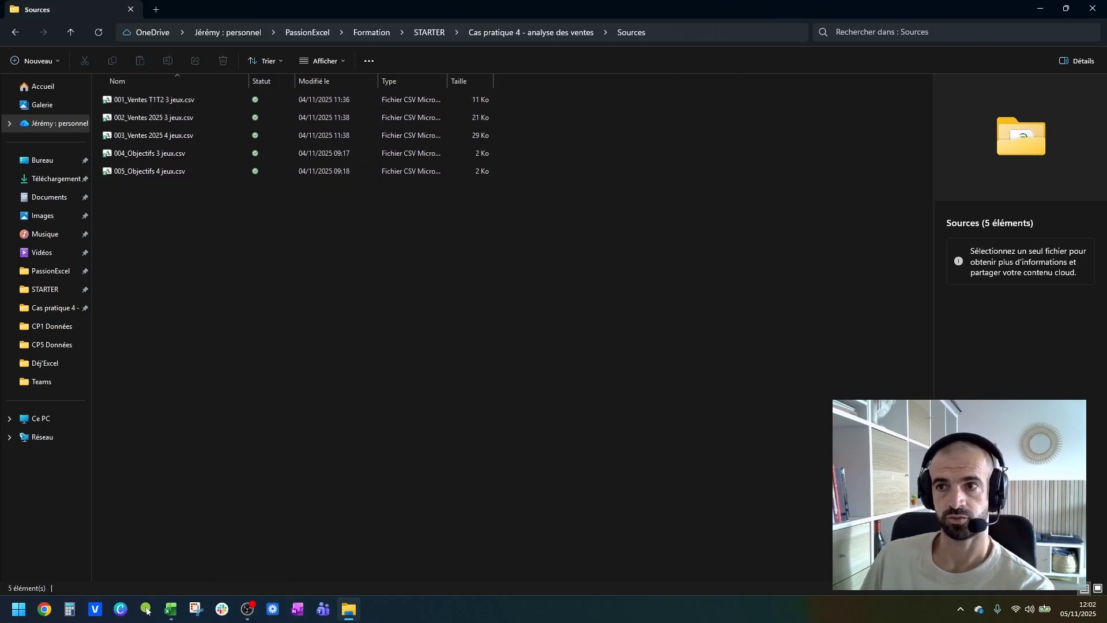
click(207, 105)
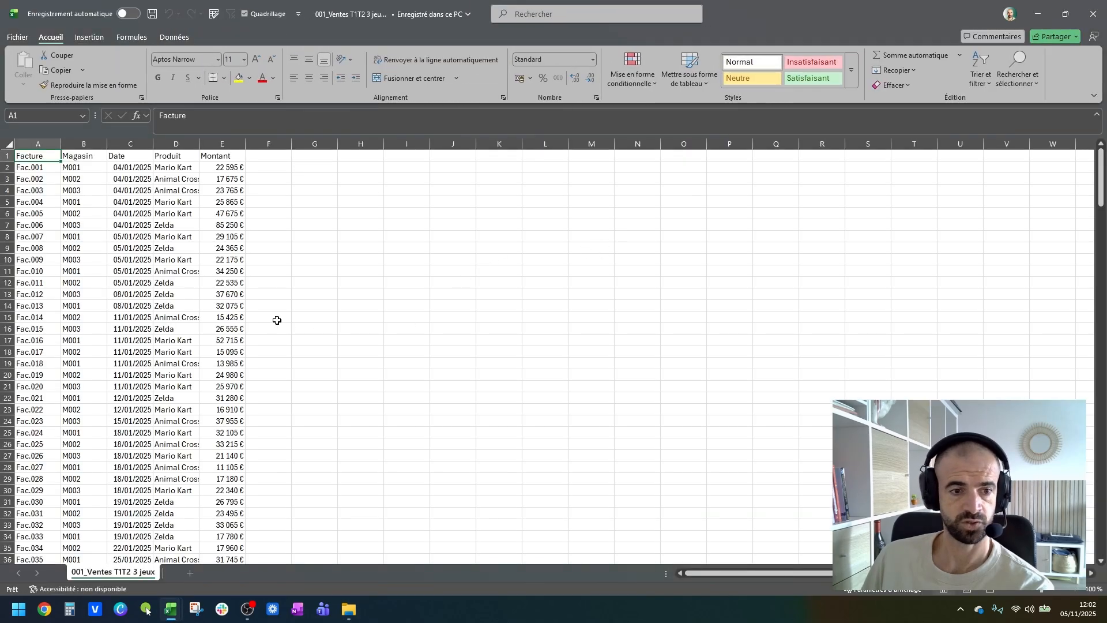
double_click(199, 143)
click(43, 180)
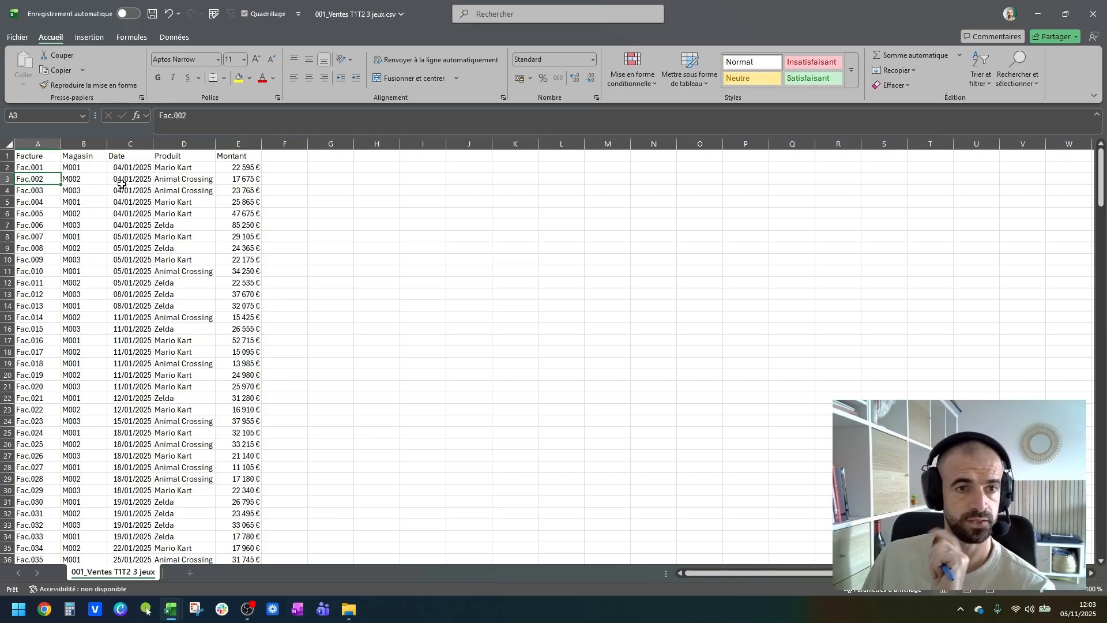
click(122, 182)
click(188, 178)
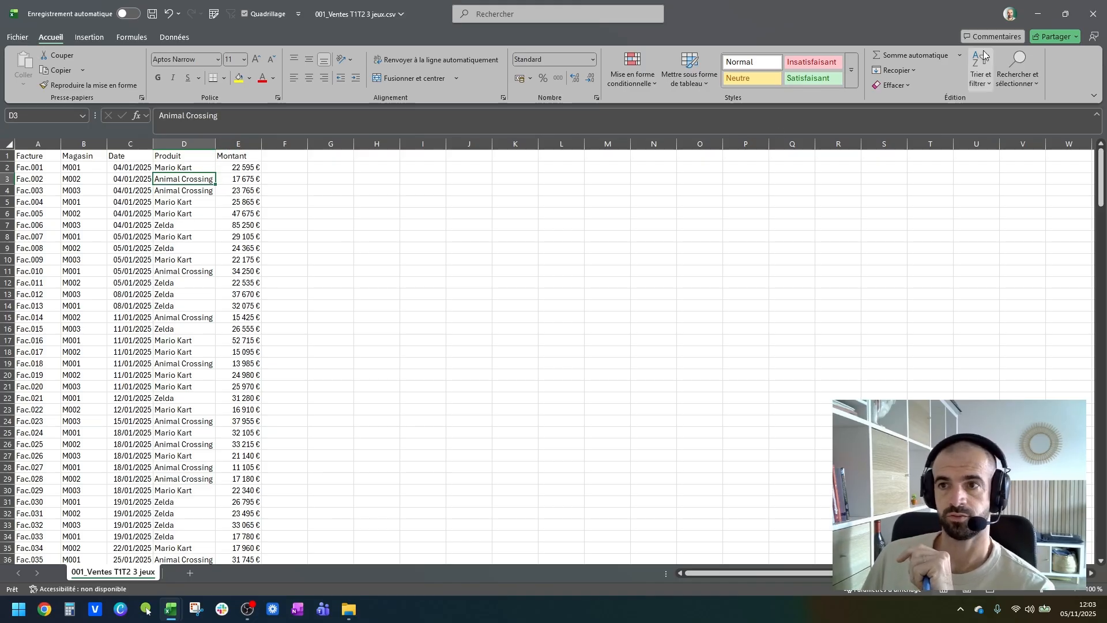
click(1083, 12)
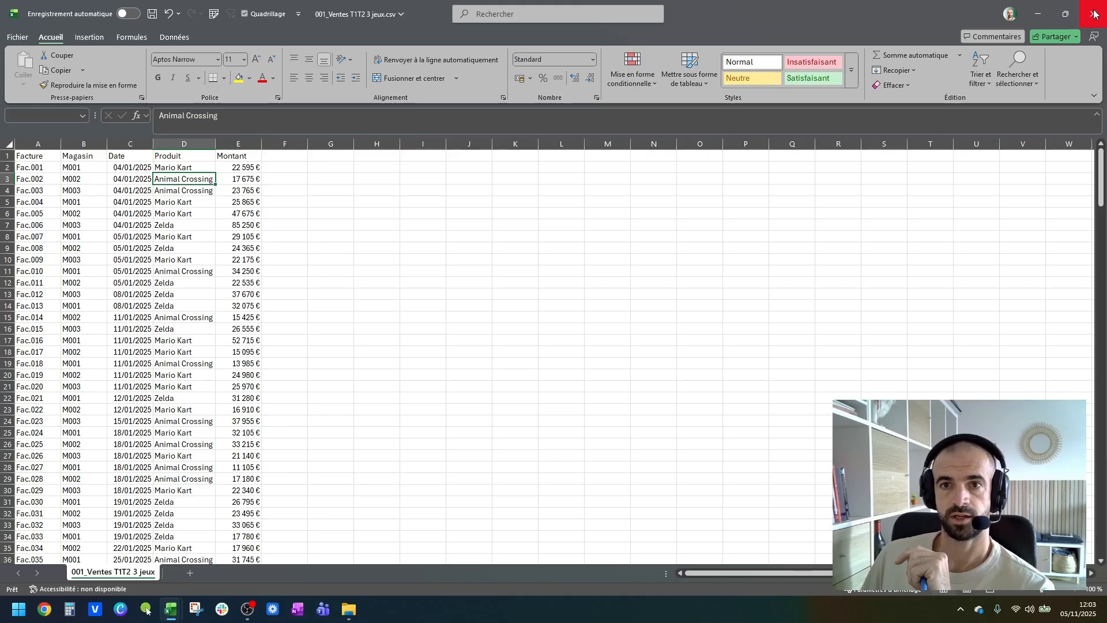
click(536, 321)
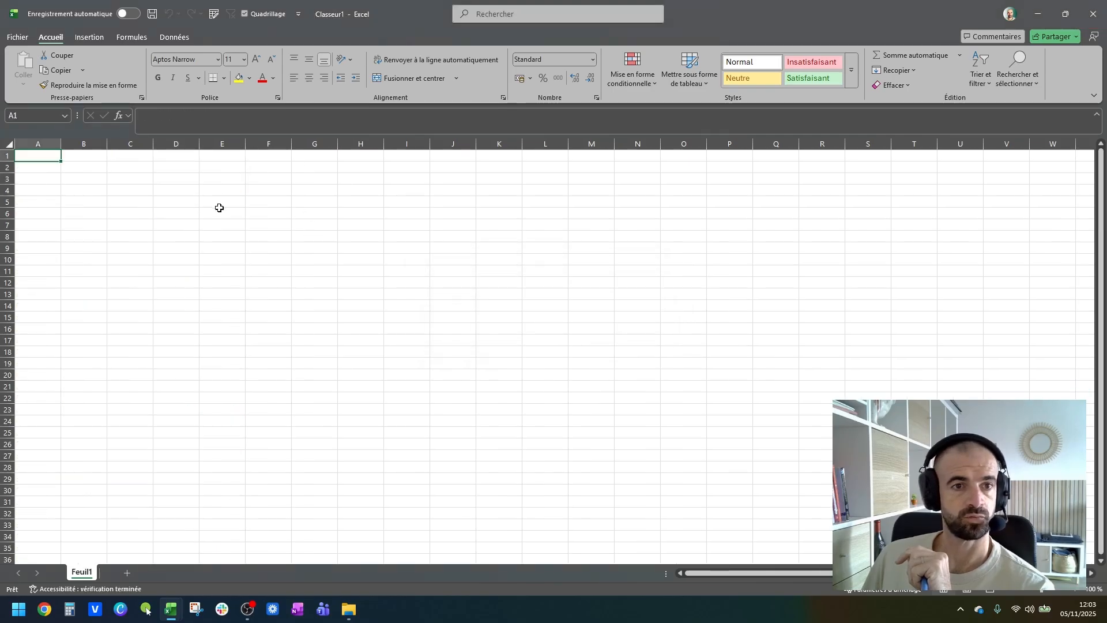
Step: Examine the month, product and target columns of 004_Objectifs 3 jeux.csv from the Sources folder, and close it without saving
click(348, 610)
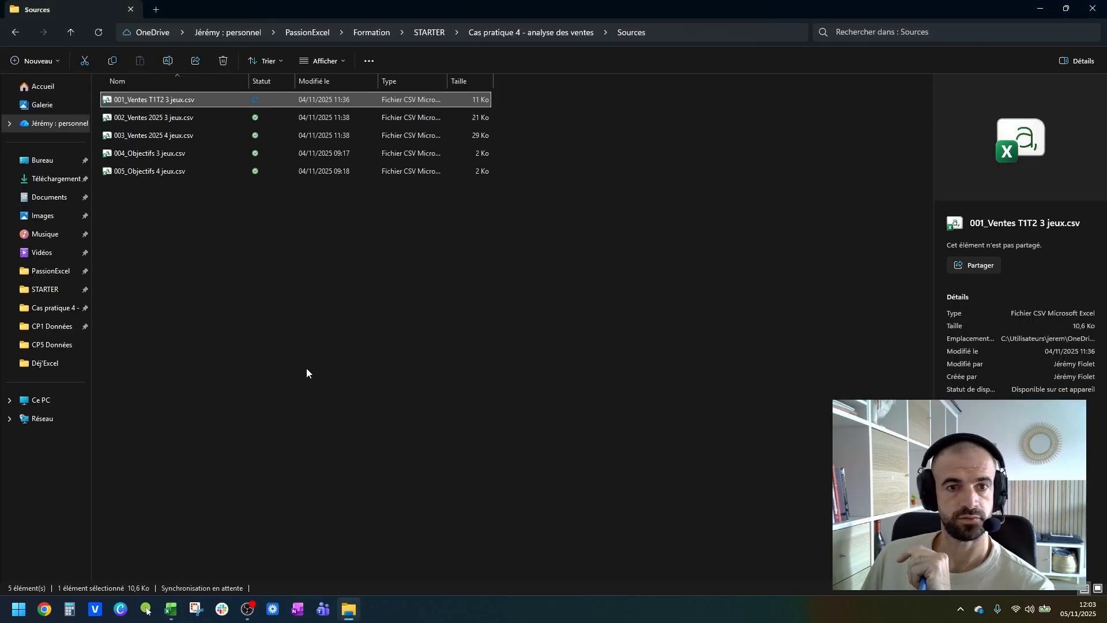
double_click(158, 152)
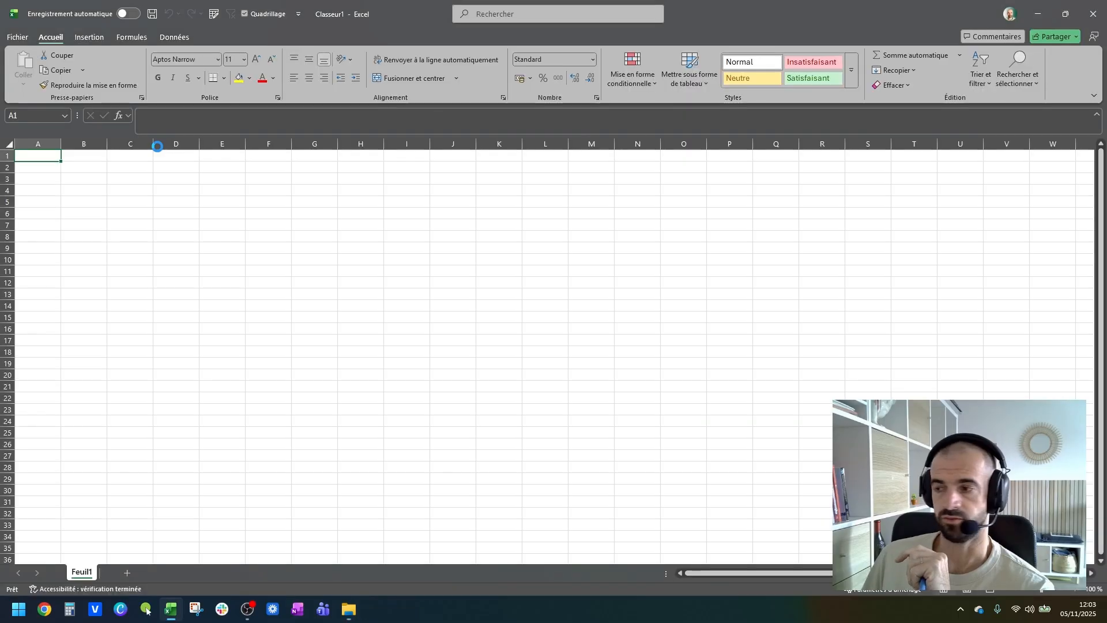
click(9, 144)
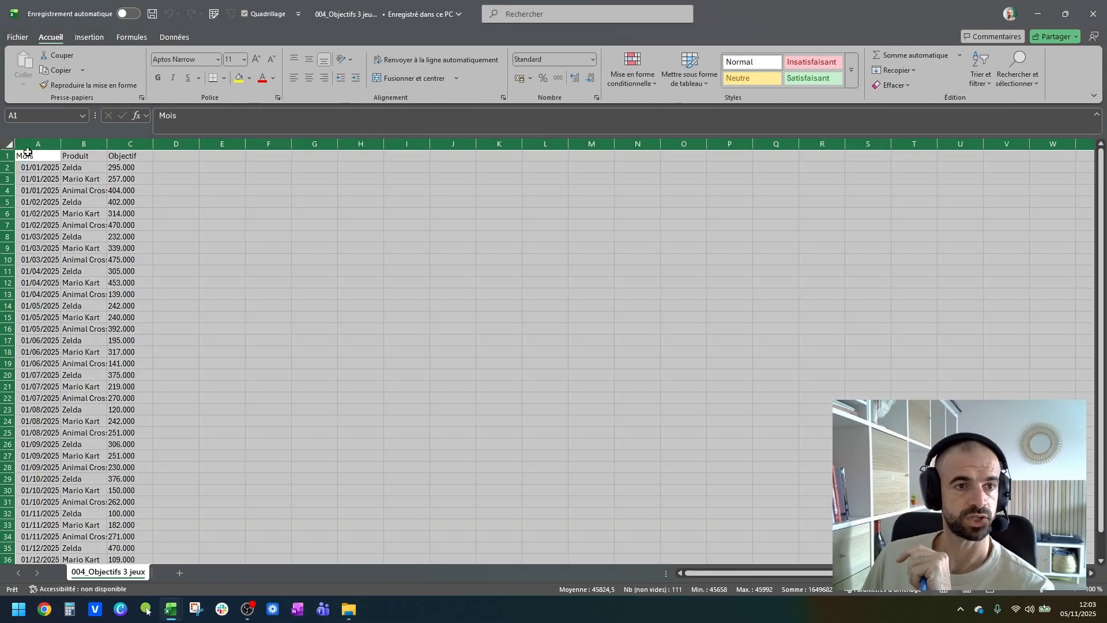
double_click(61, 143)
click(81, 173)
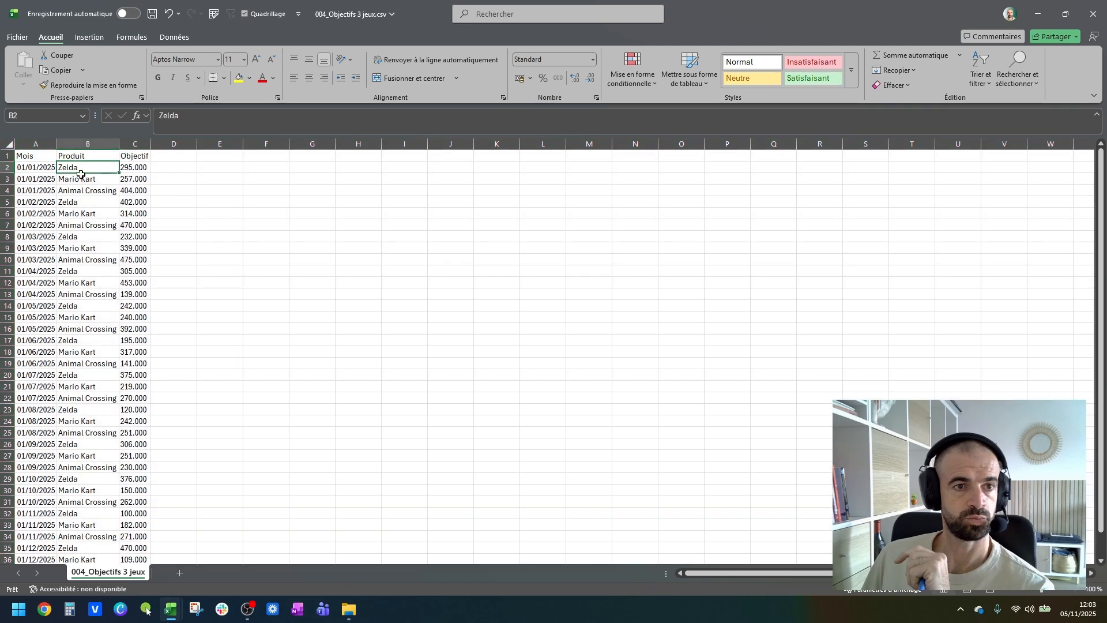
click(138, 169)
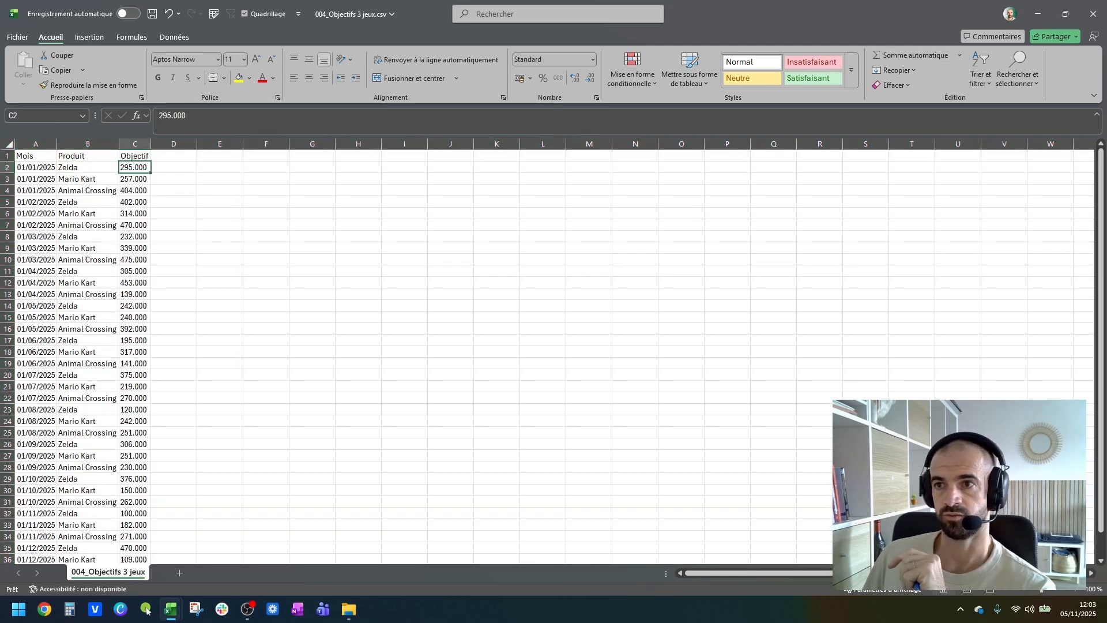
click(1093, 14)
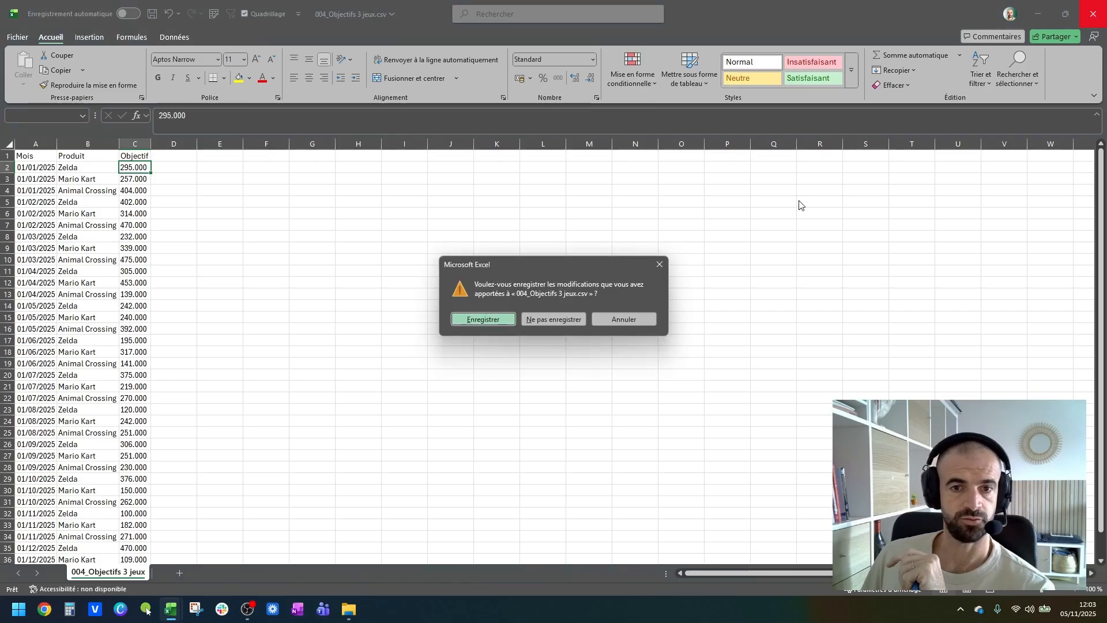
click(559, 321)
Step: Launch the Power Query editor from the blank workbook
click(265, 292)
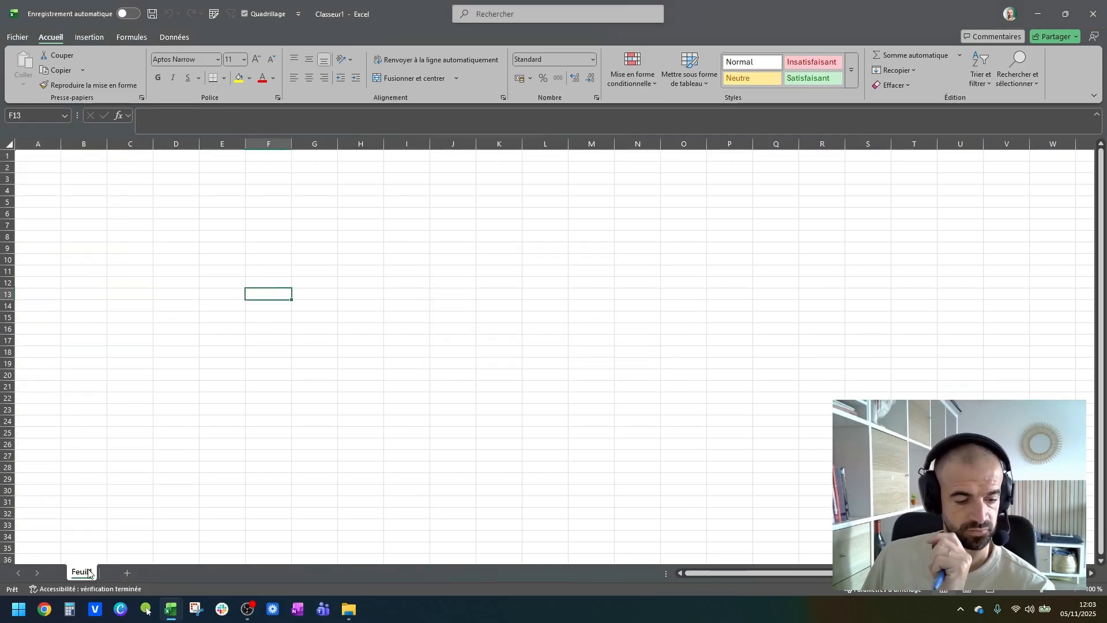
click(136, 416)
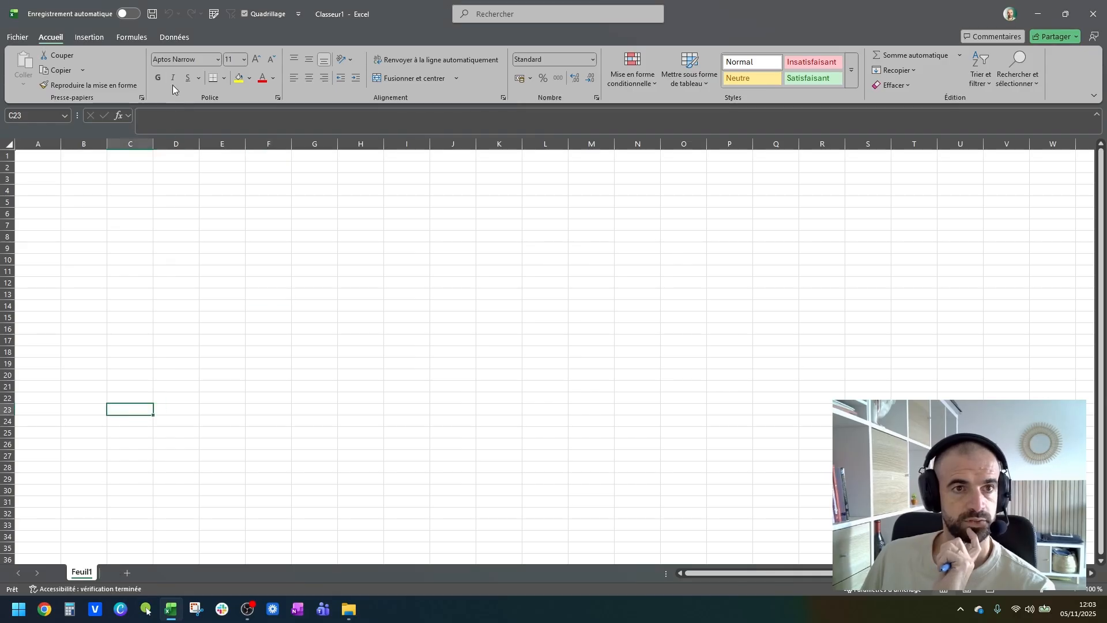
click(170, 39)
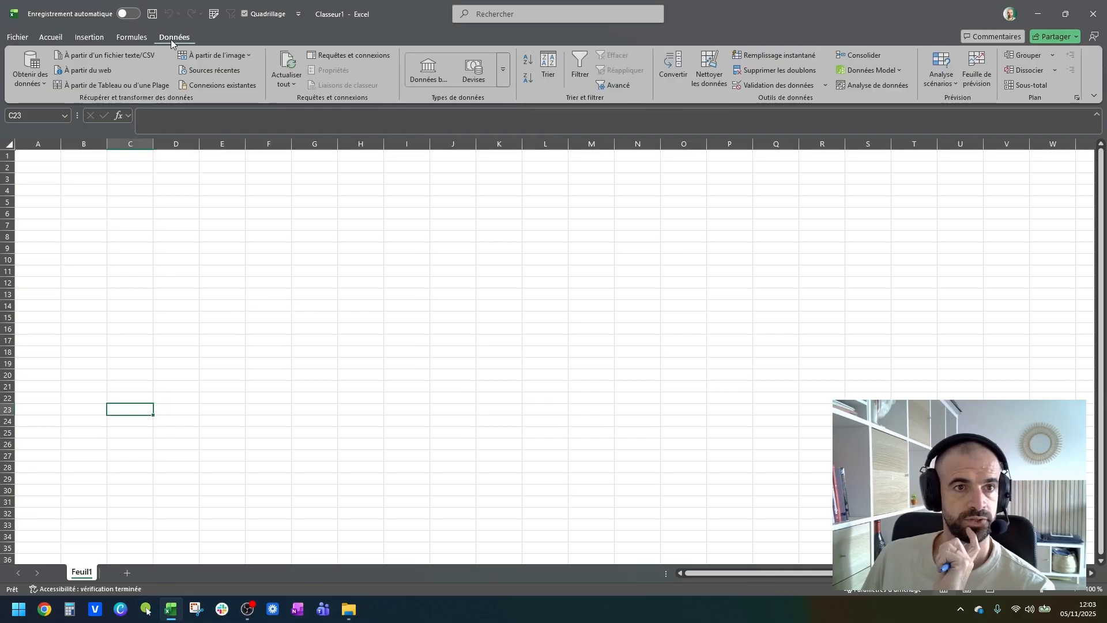
click(24, 87)
mouse_move(72, 287)
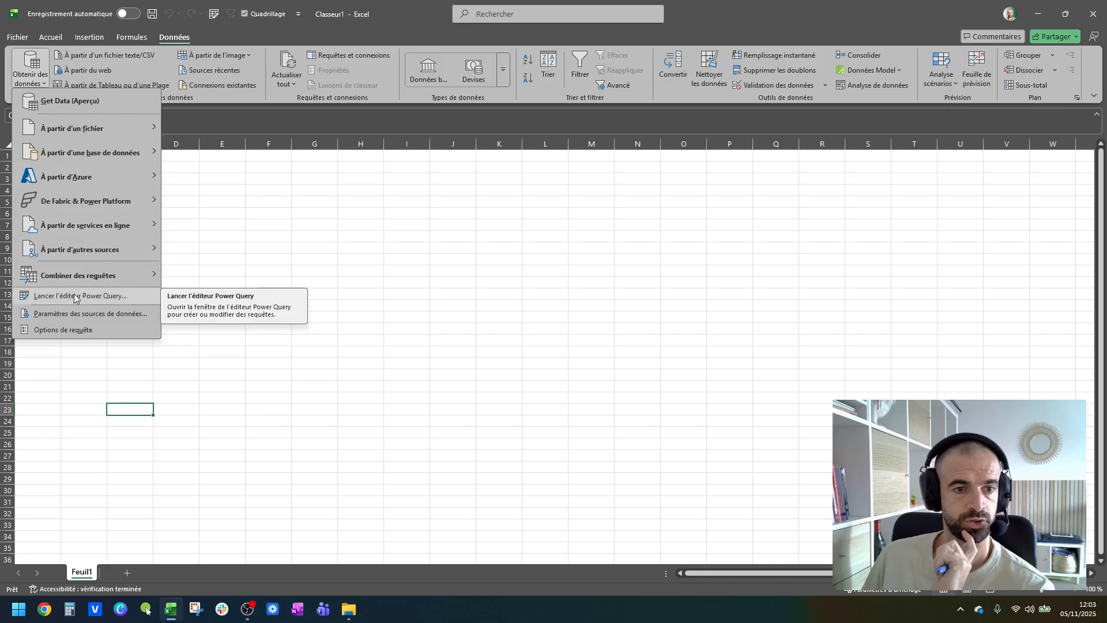
click(74, 293)
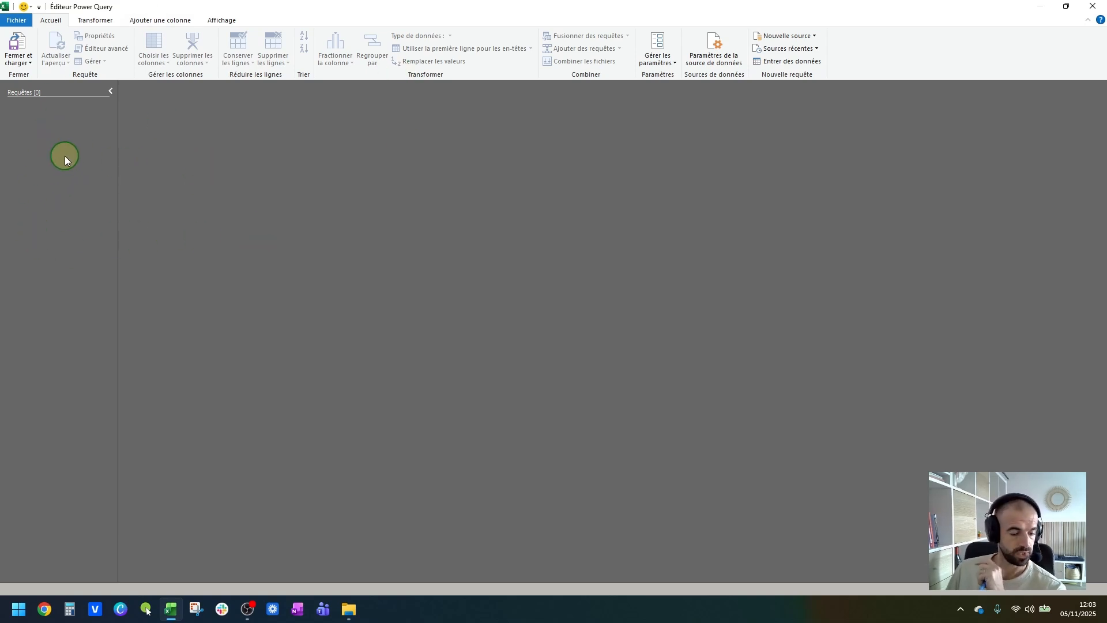
Step: Start a new Text/CSV source and browse to PassionExcel > Formation > STARTER > Cas pratique 4 - analyse des ventes > Sources
click(802, 37)
mouse_move(808, 46)
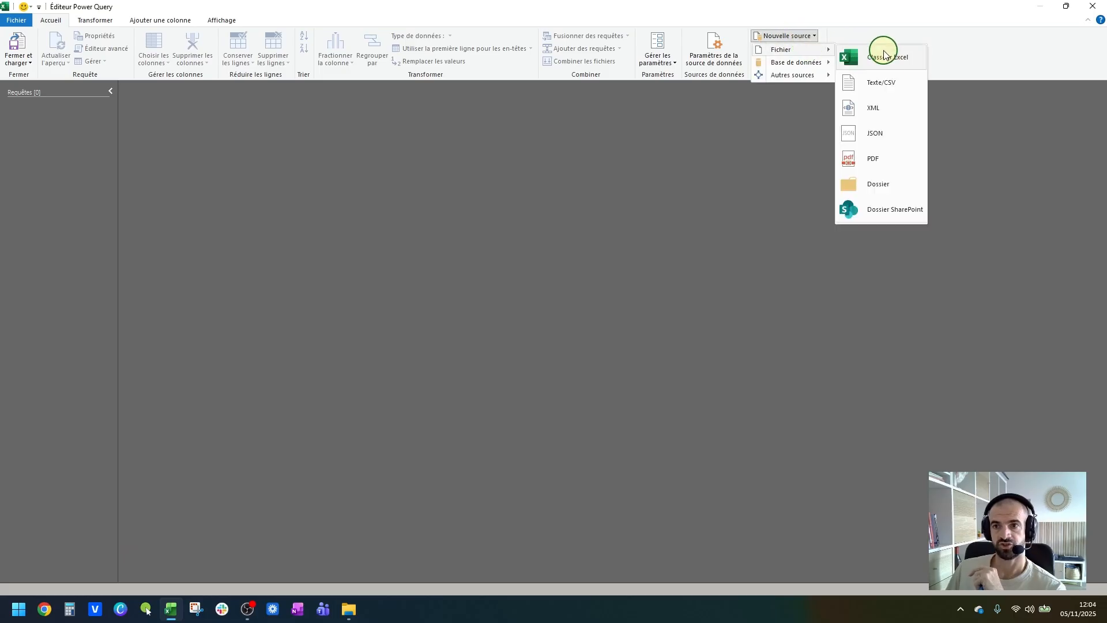
click(900, 86)
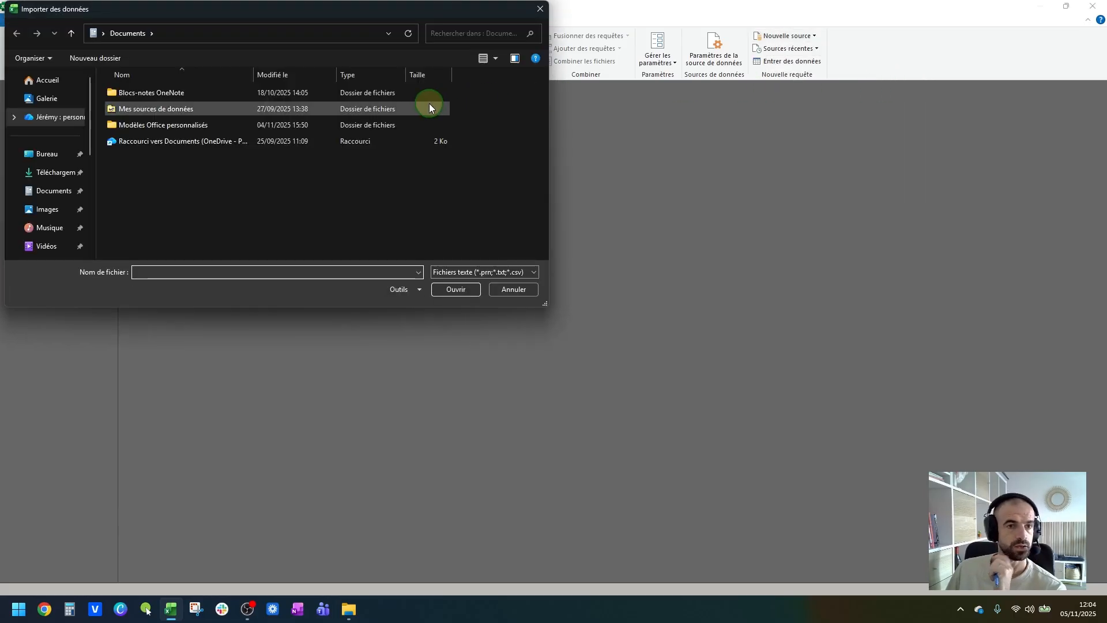
scroll(60, 172, down, 3)
click(60, 172)
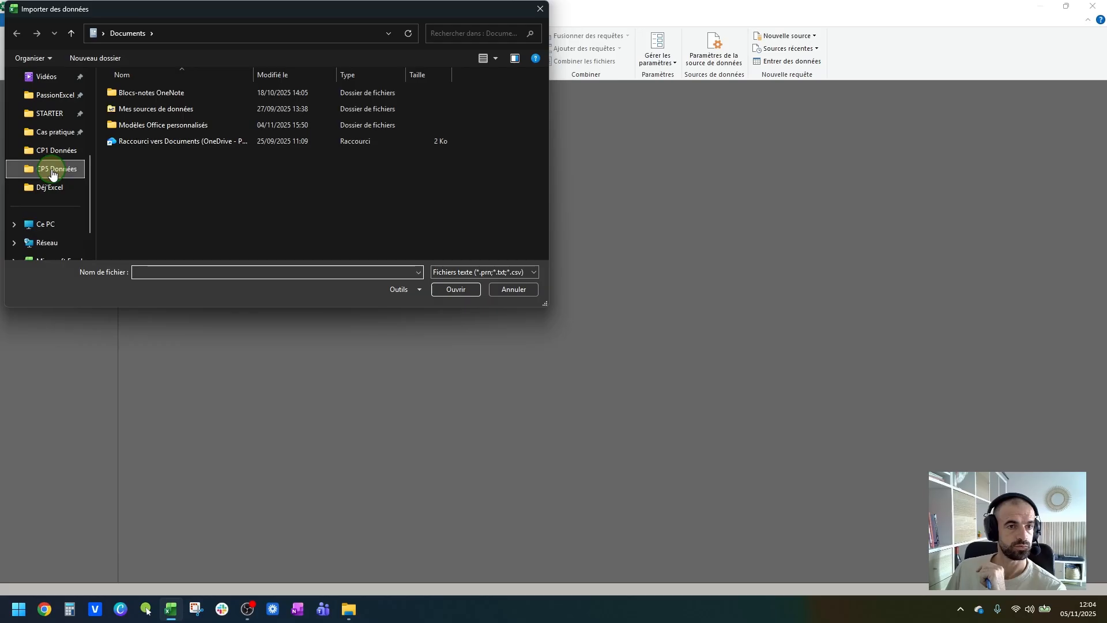
click(60, 99)
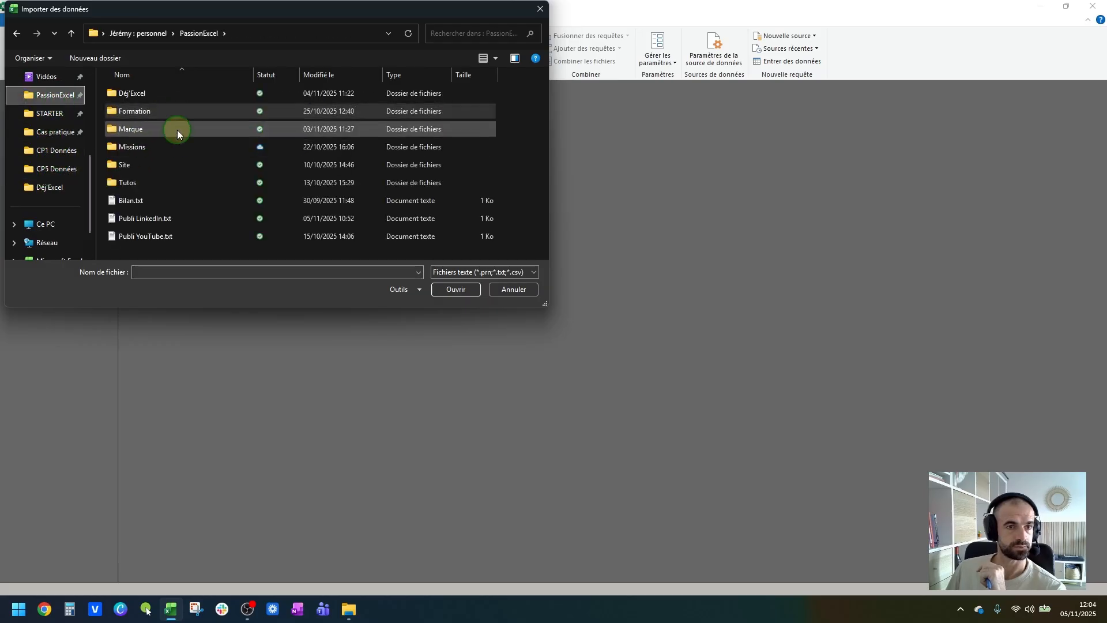
double_click(178, 110)
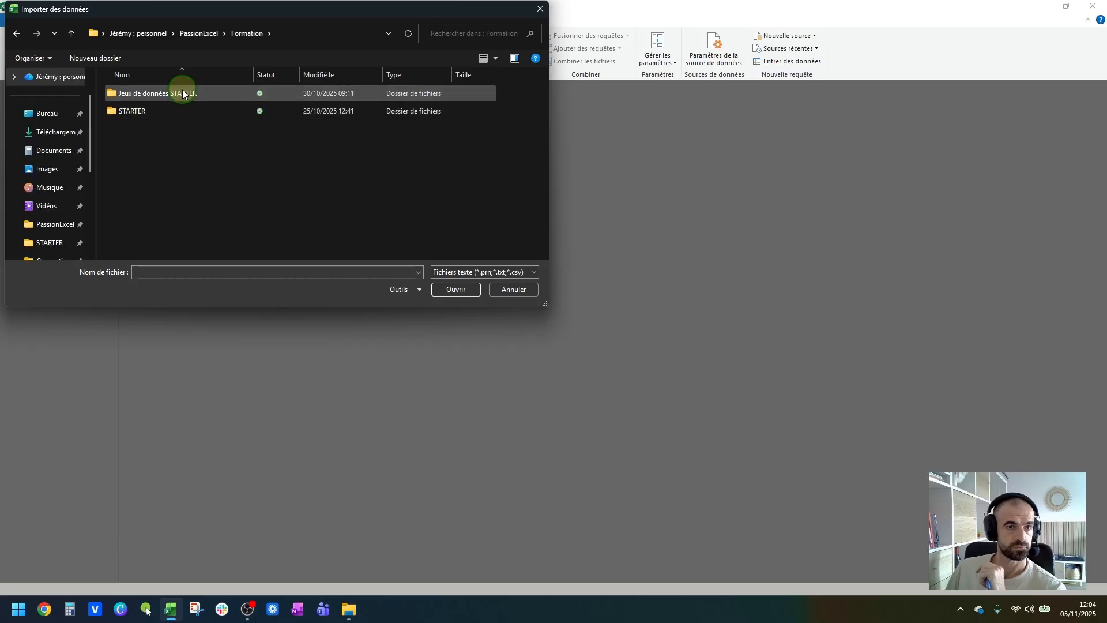
click(178, 113)
double_click(177, 113)
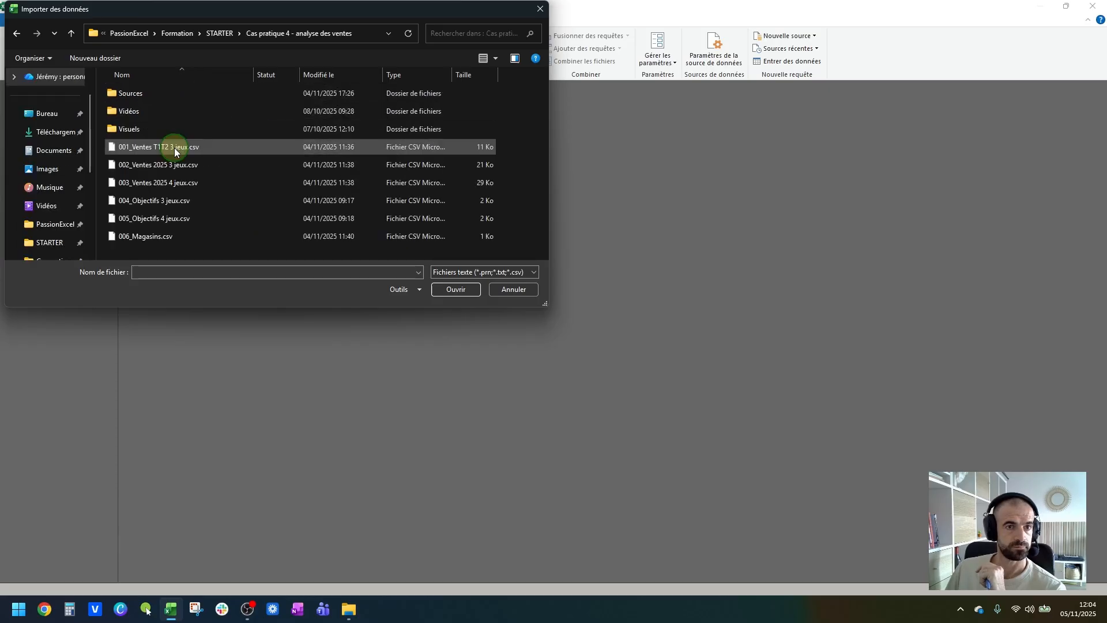
double_click(174, 148)
double_click(172, 98)
Step: Import 001_Ventes T1T2 3 jeux.csv as a query with the proposed origin, delimiter and type detection settings
click(112, 100)
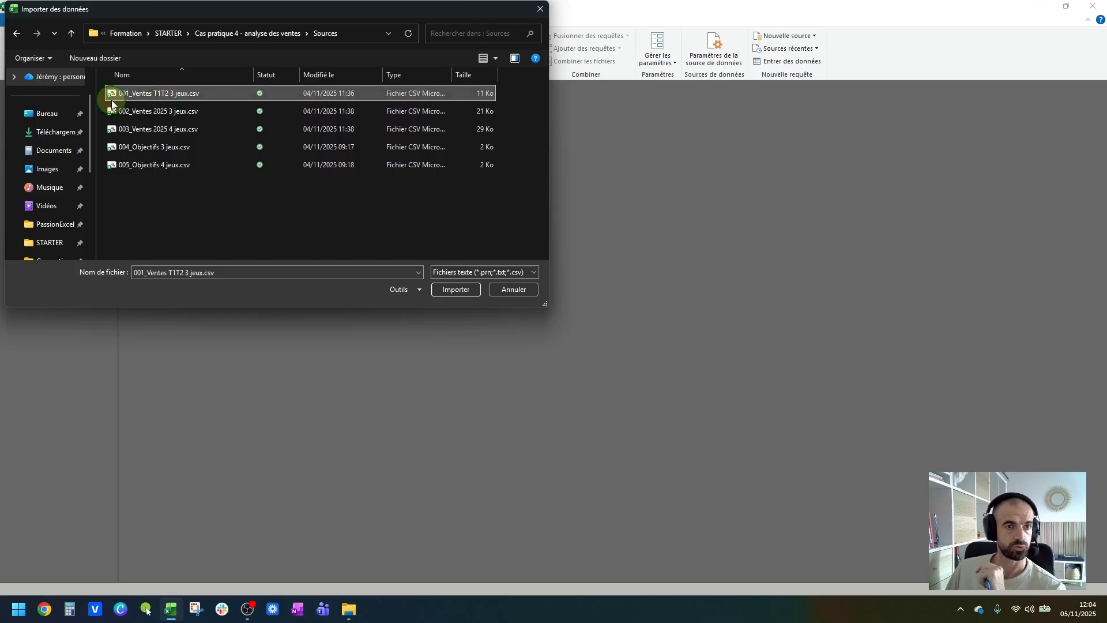
double_click(151, 93)
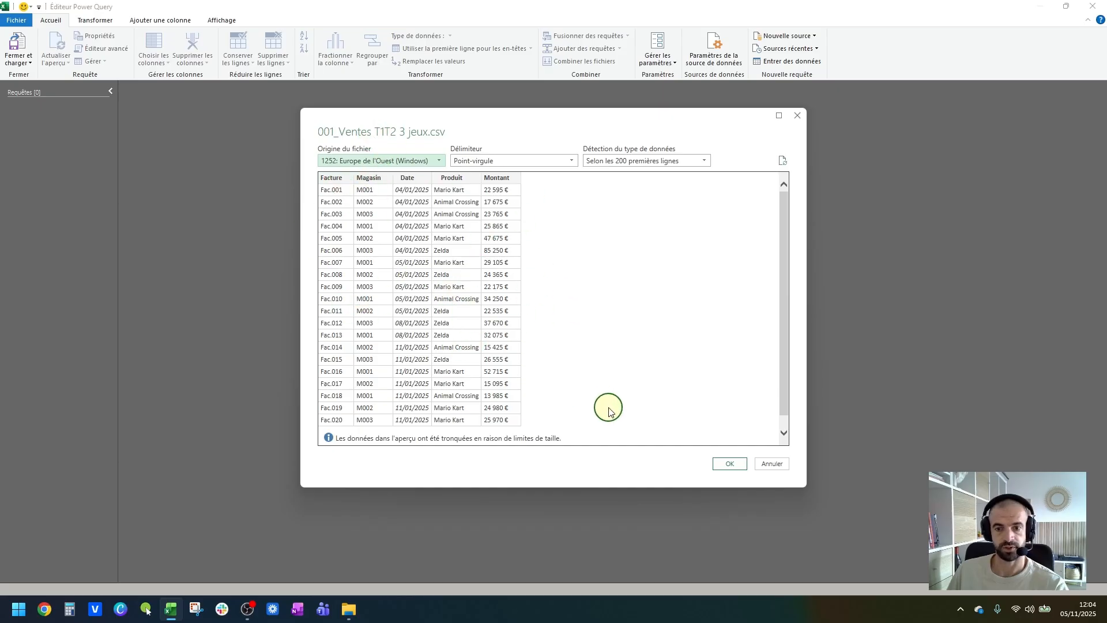
click(731, 462)
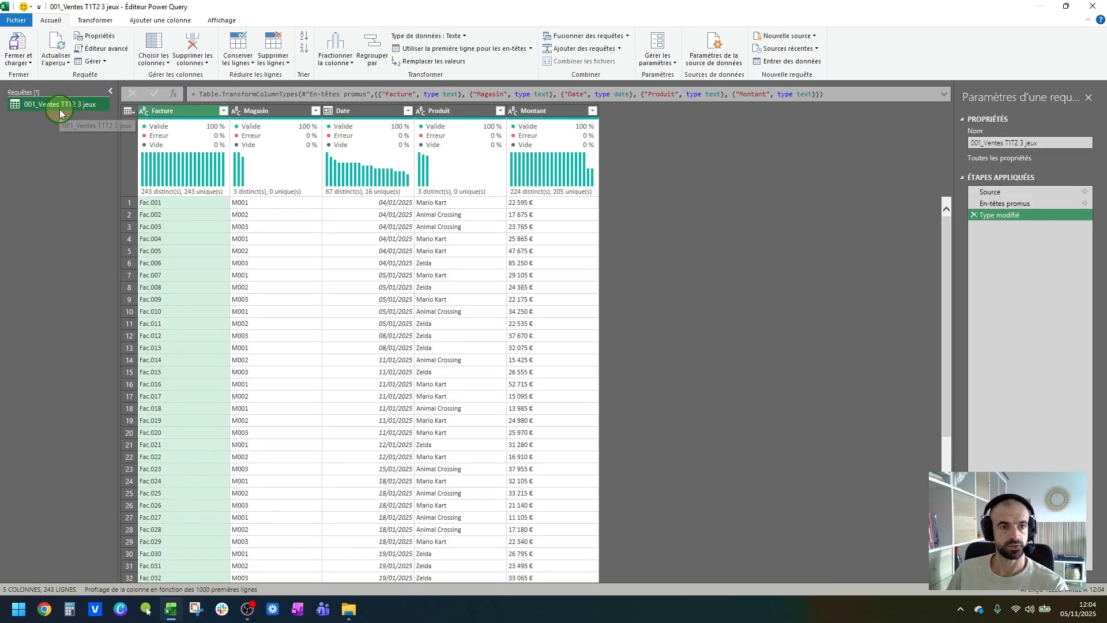
Step: Rename the imported sales query as Ventes
double_click(60, 105)
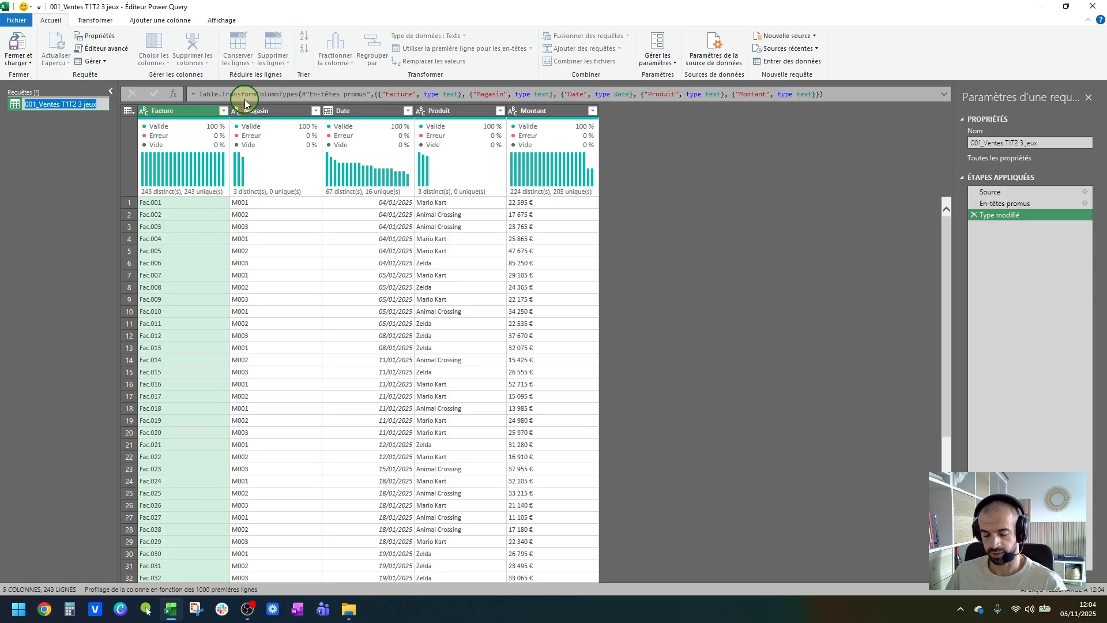
text(Ventes)
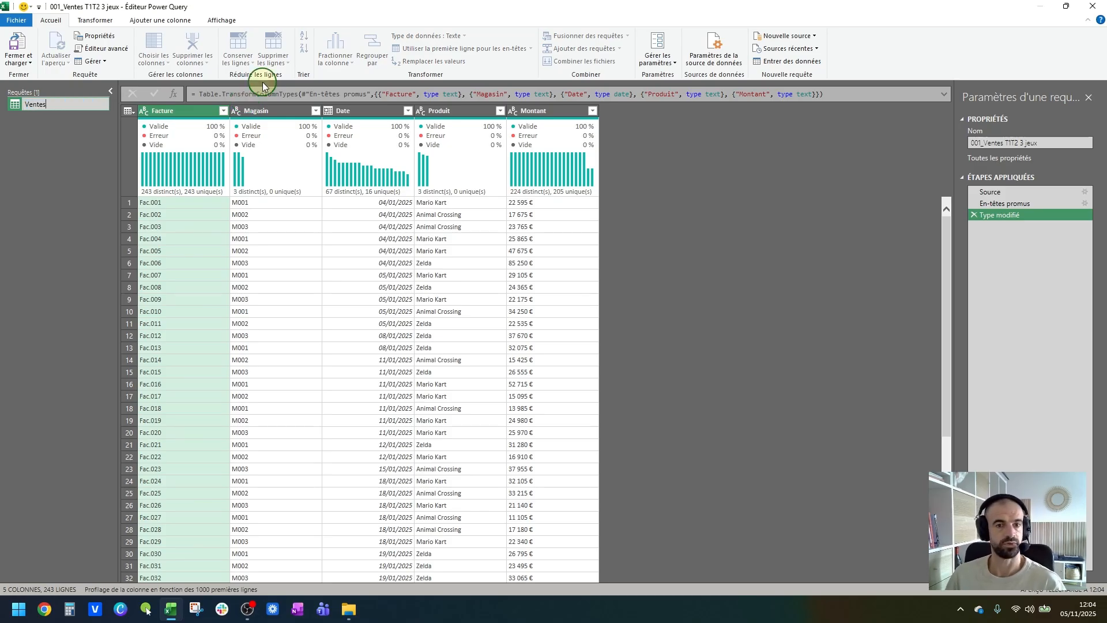
key(Return)
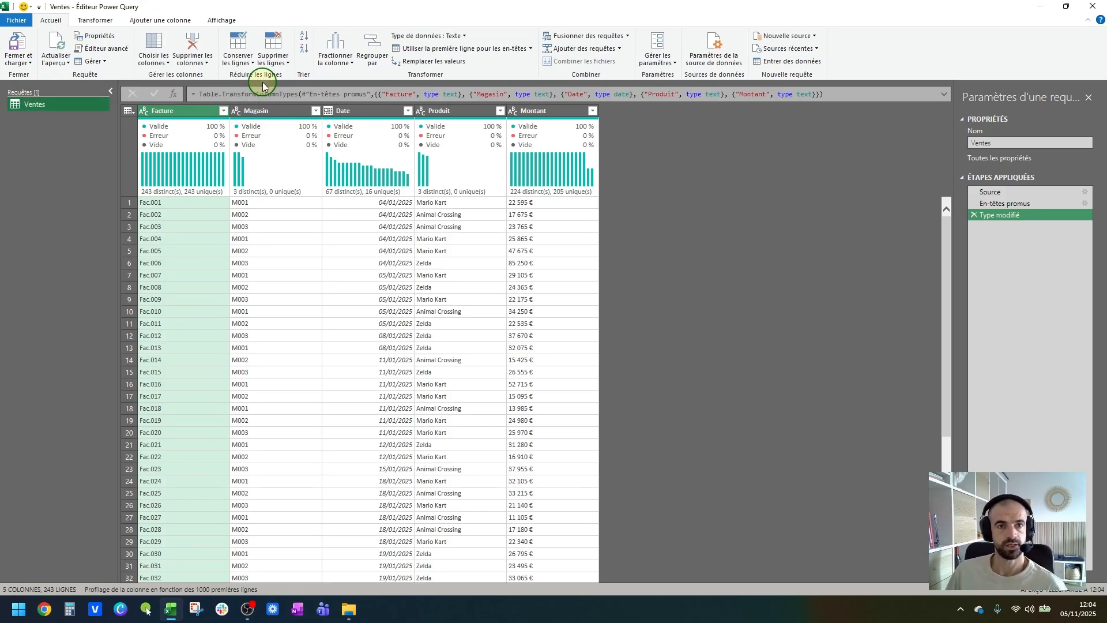
Step: Add a new Text/CSV query that imports 004_Objectifs 3 jeux.csv with the proposed settings
right_click(57, 134)
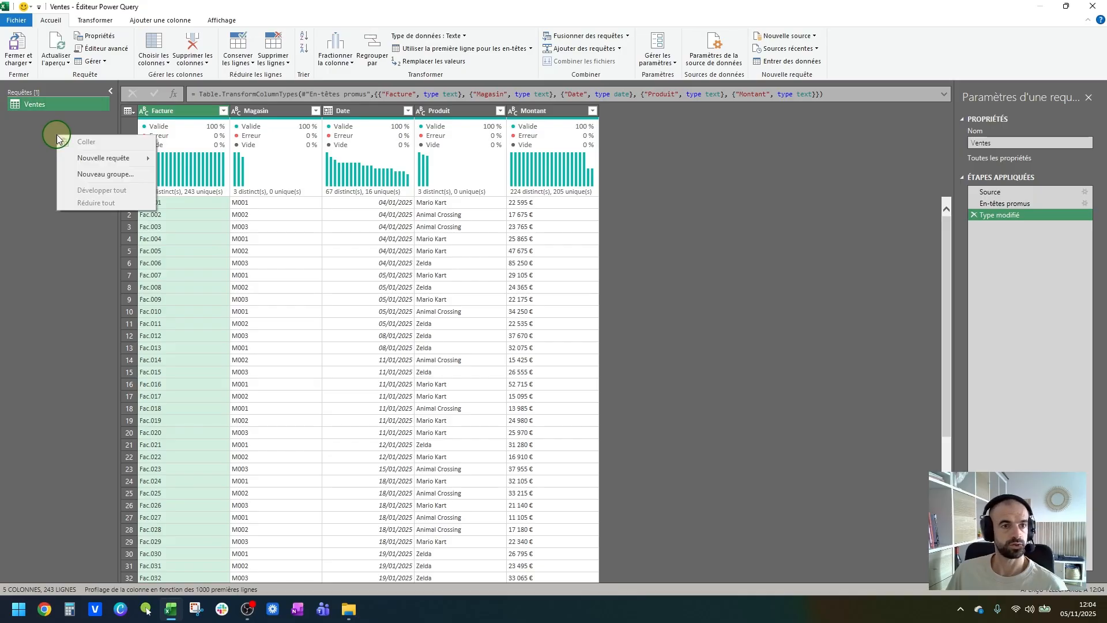
mouse_move(100, 164)
mouse_move(186, 159)
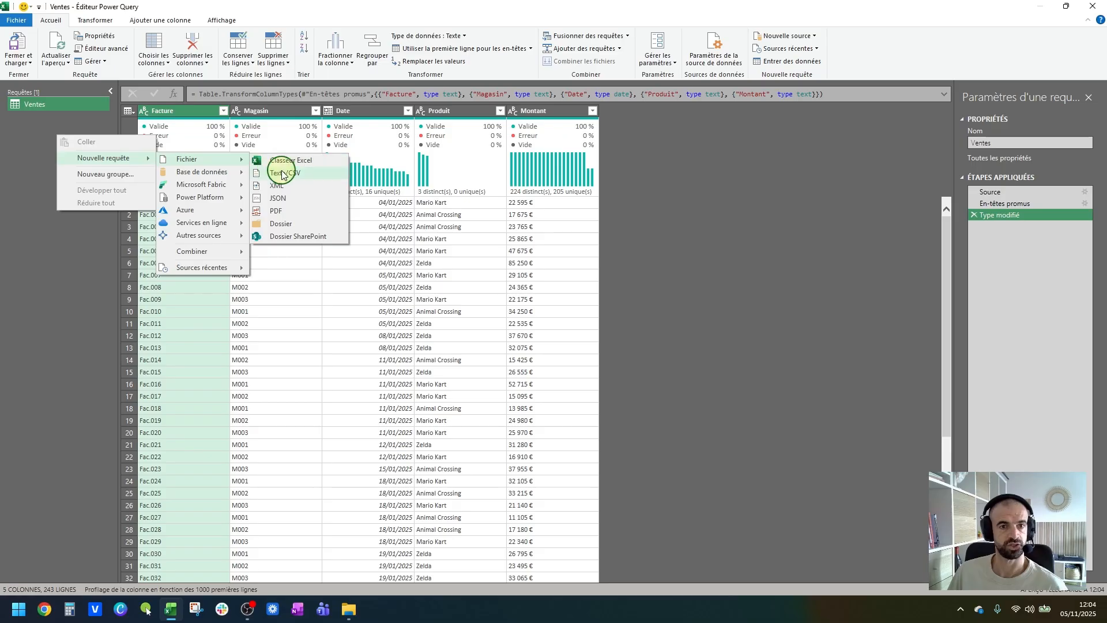
click(295, 174)
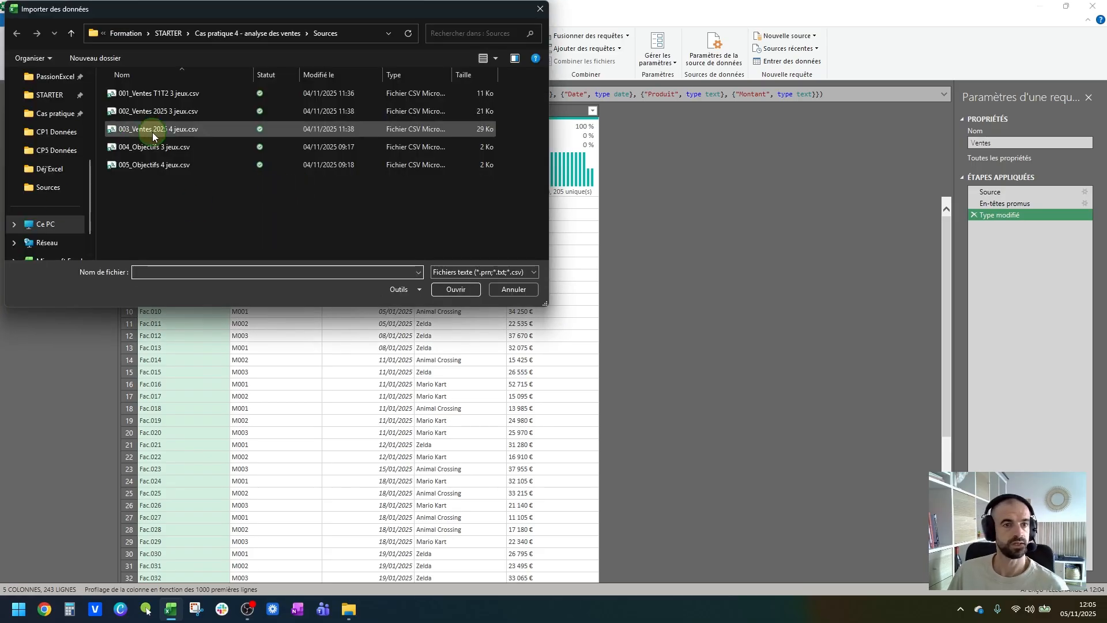
click(172, 151)
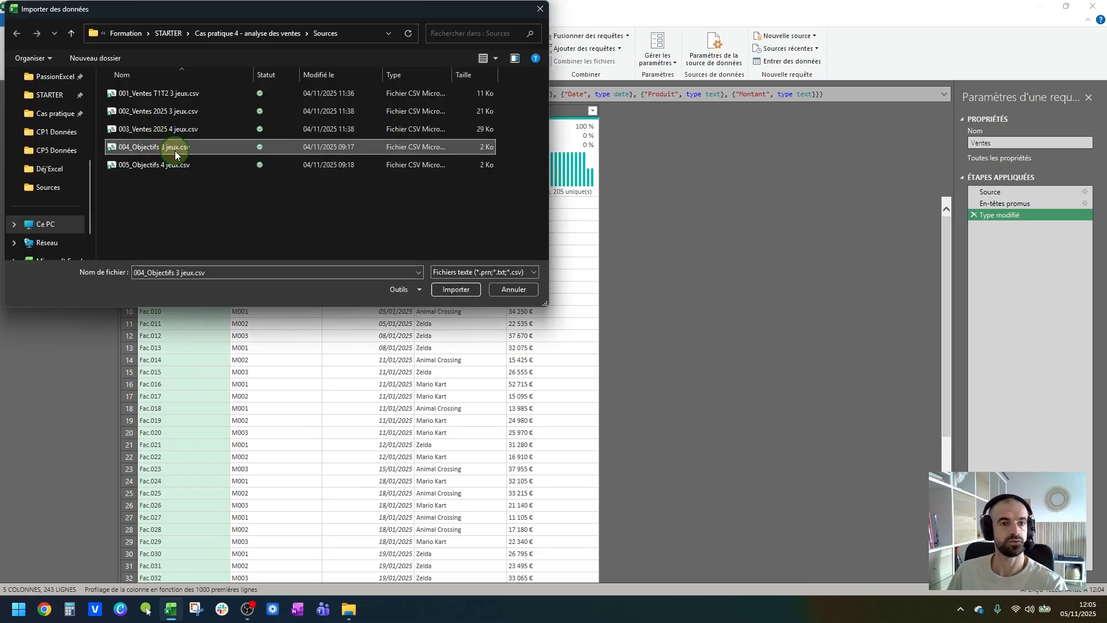
double_click(175, 151)
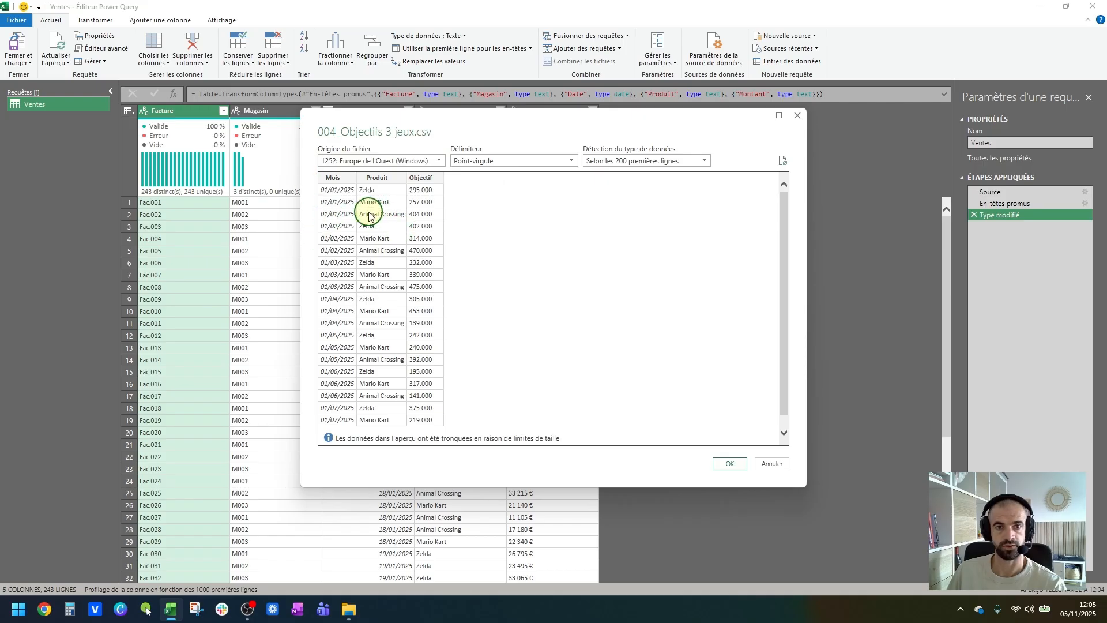
click(730, 463)
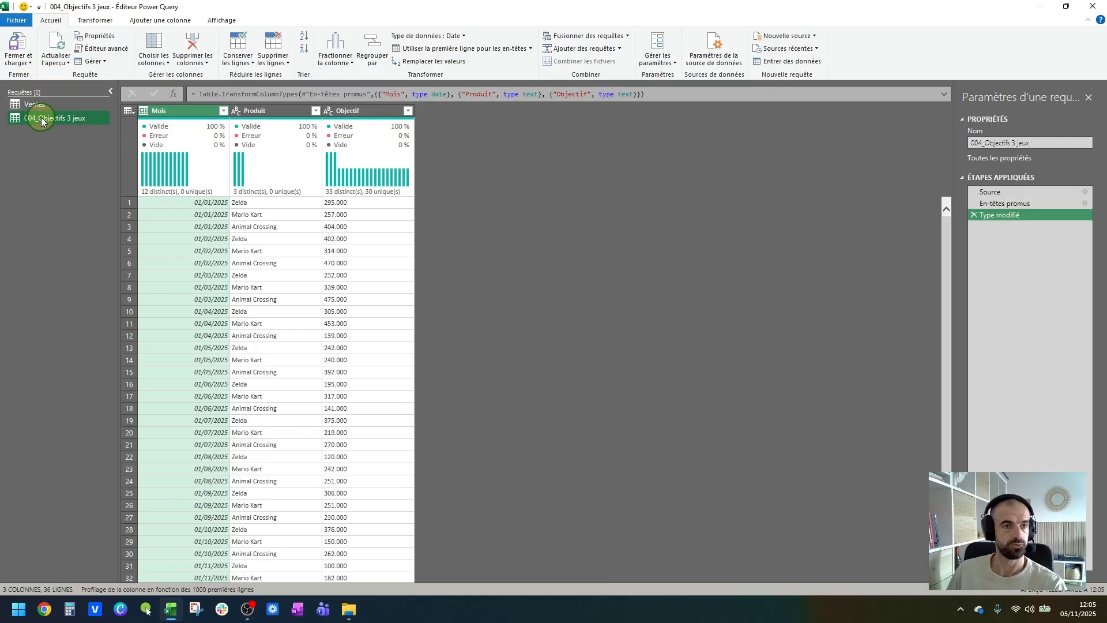
Step: Rename the imported 004_Objectifs 3 jeux query as Objectifs
double_click(42, 119)
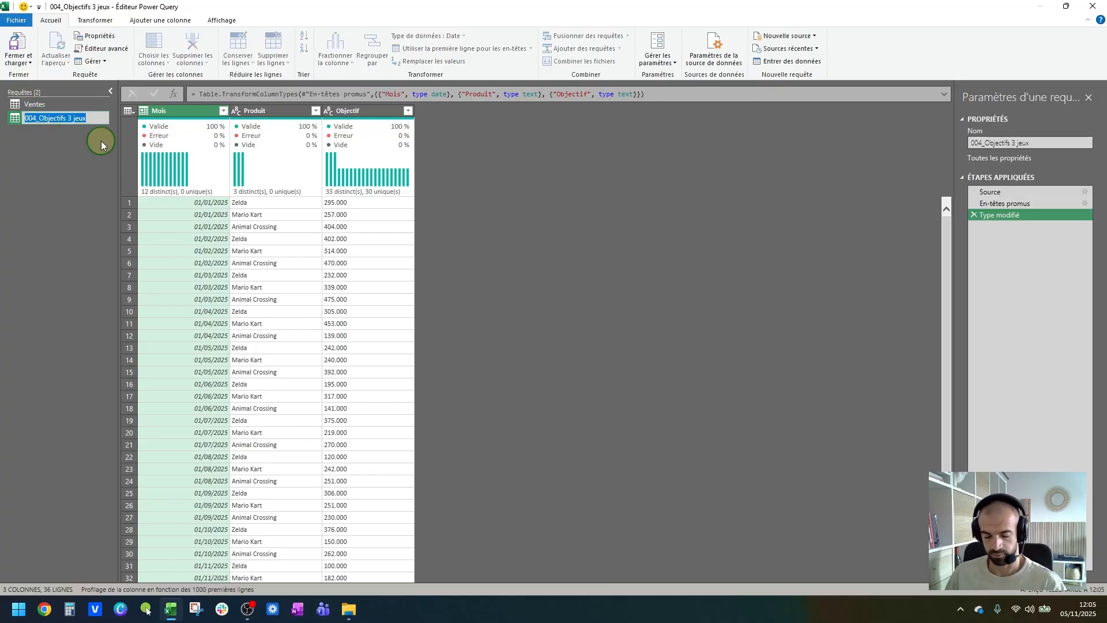
text(Objectifs)
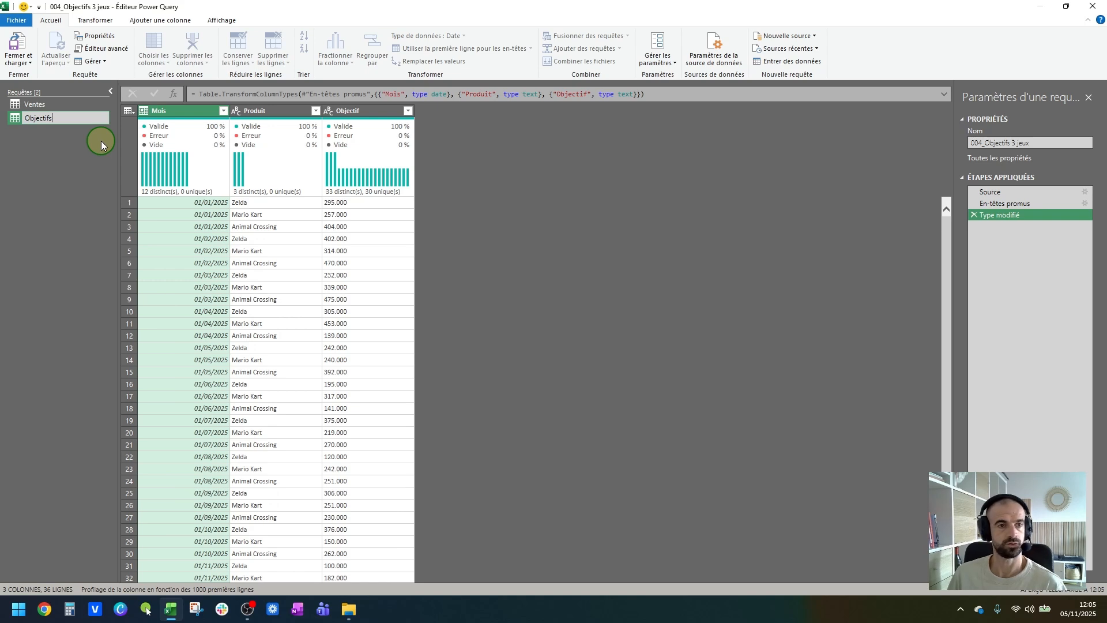
key(Return)
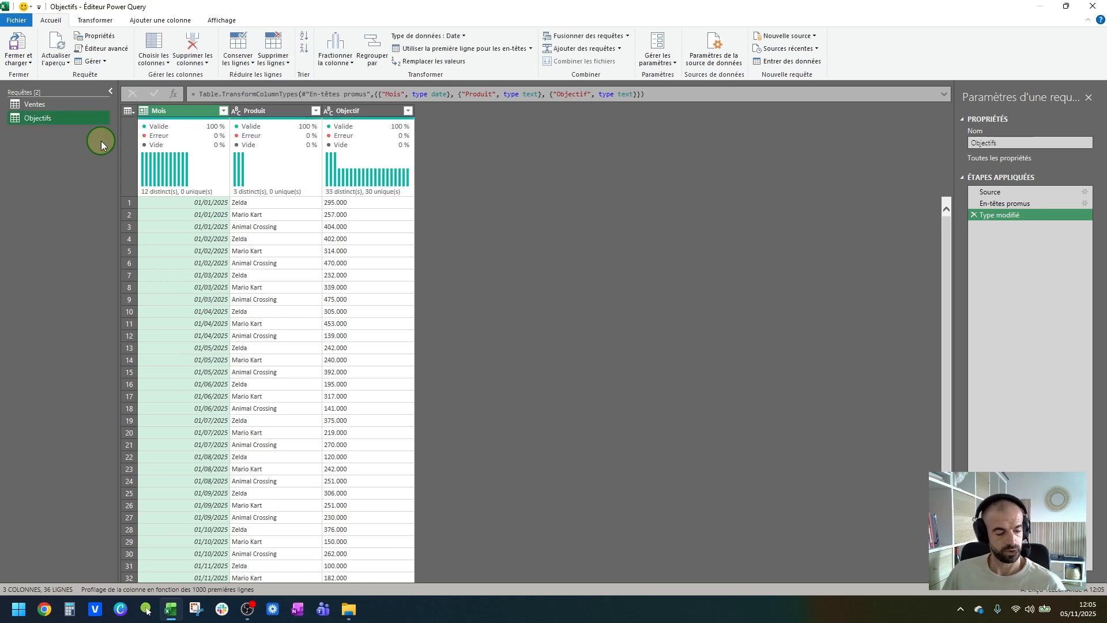
Step: In the Ventes query, keep the Facture column's data type as Texte and remove the Magasin column
click(64, 105)
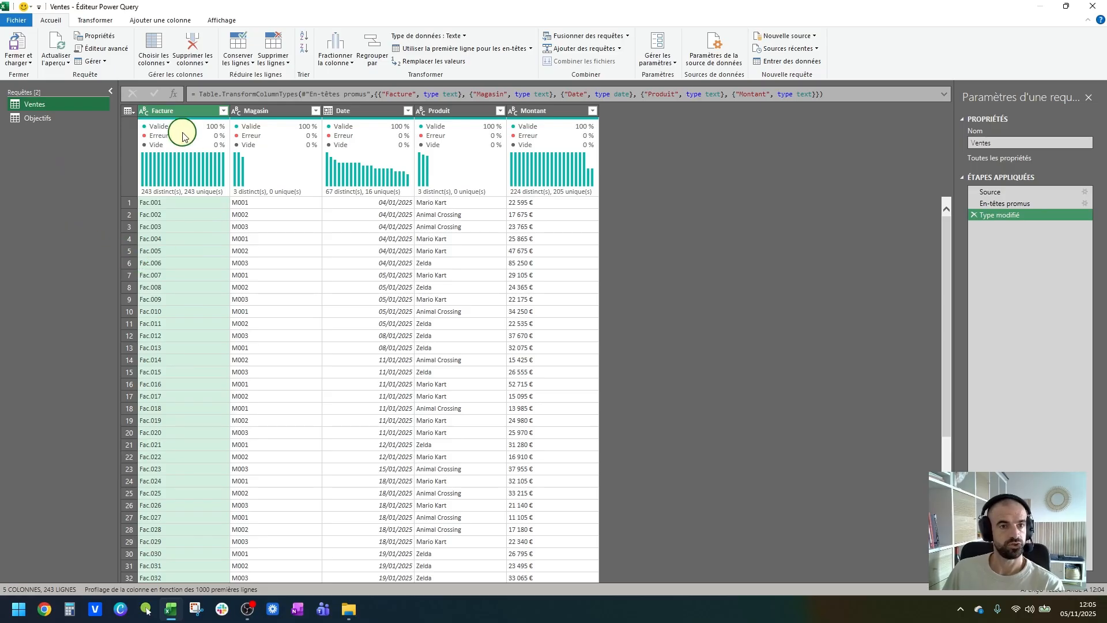
click(145, 112)
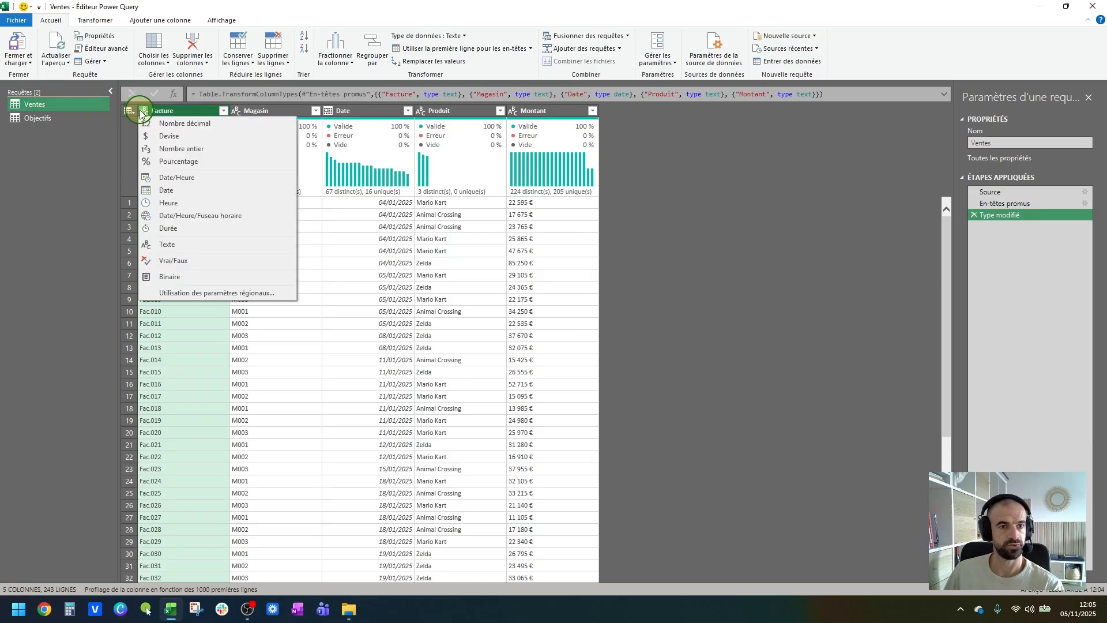
click(187, 244)
click(272, 111)
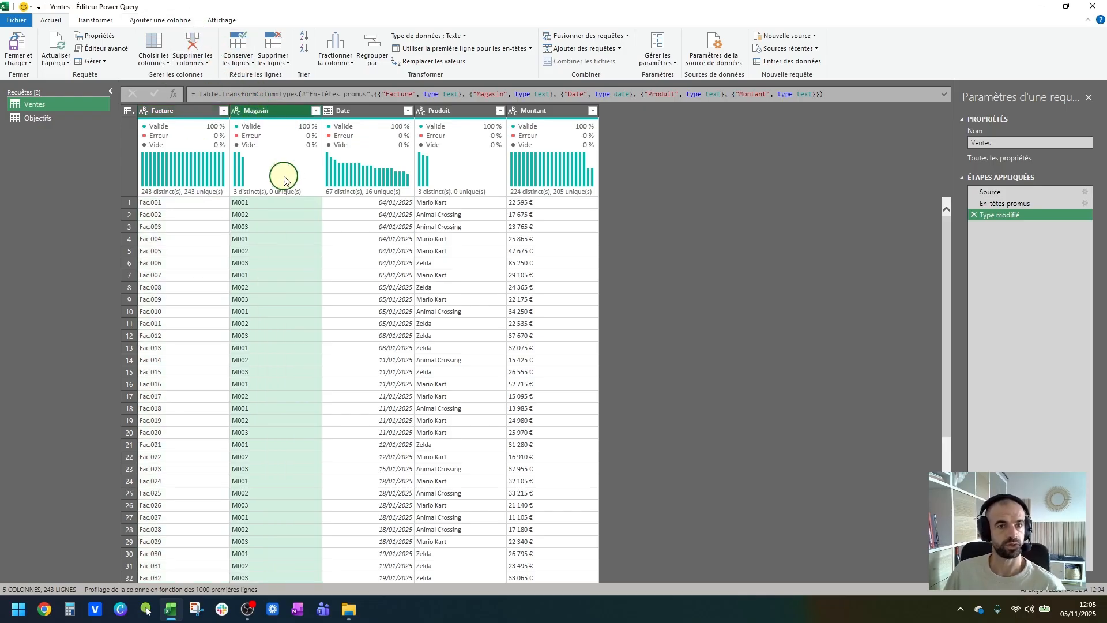
click(283, 215)
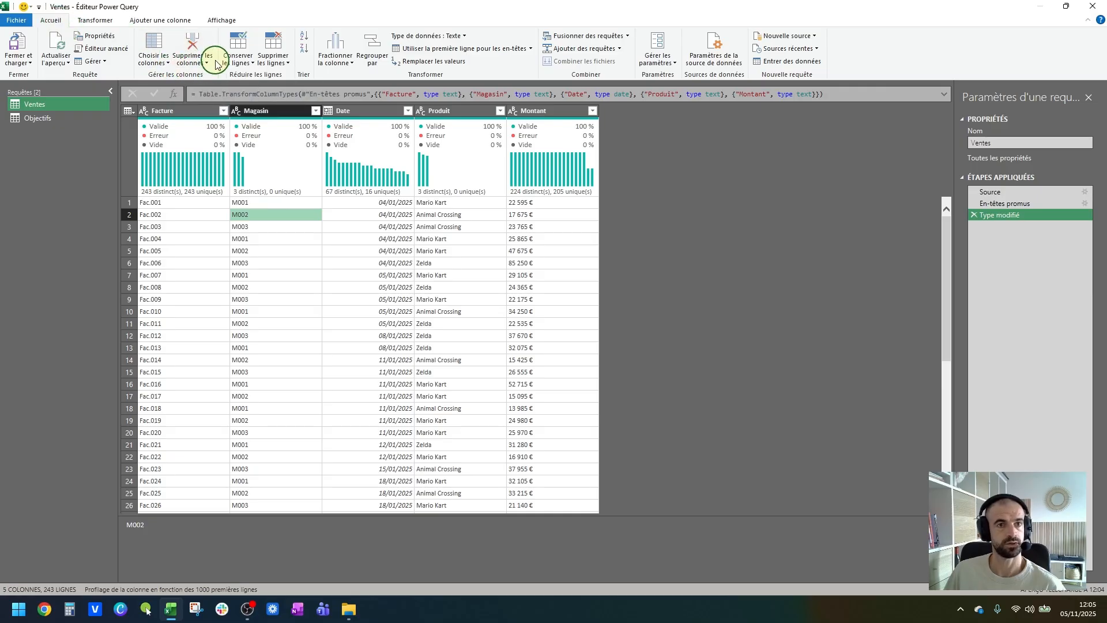
click(194, 45)
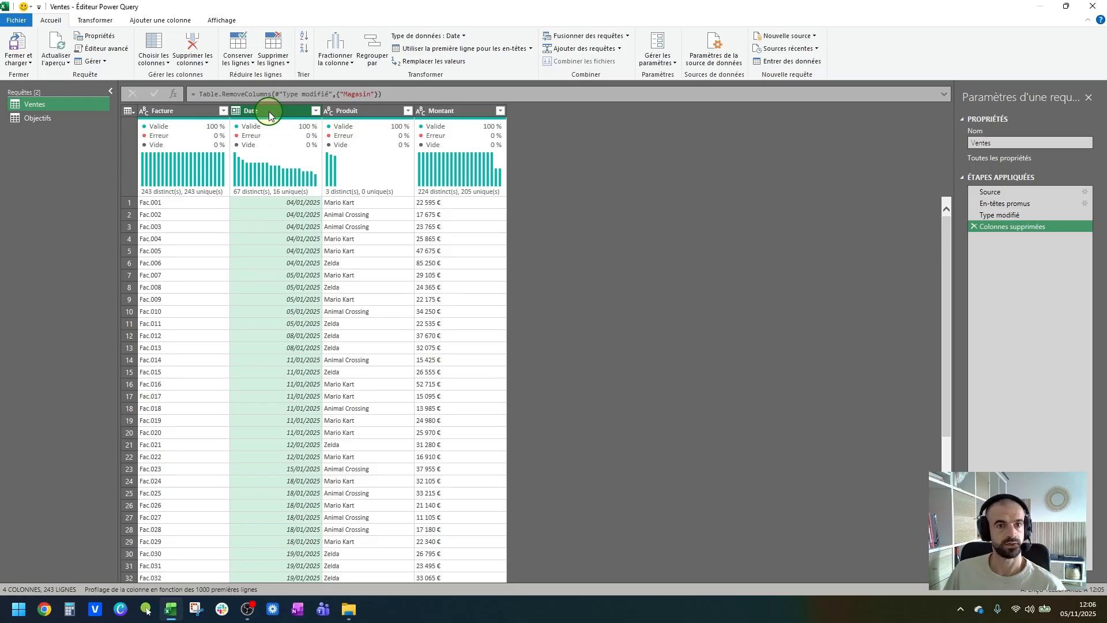
Step: Transform the Ventes query's Date column into month names and capitalize the first letter of each word
click(92, 19)
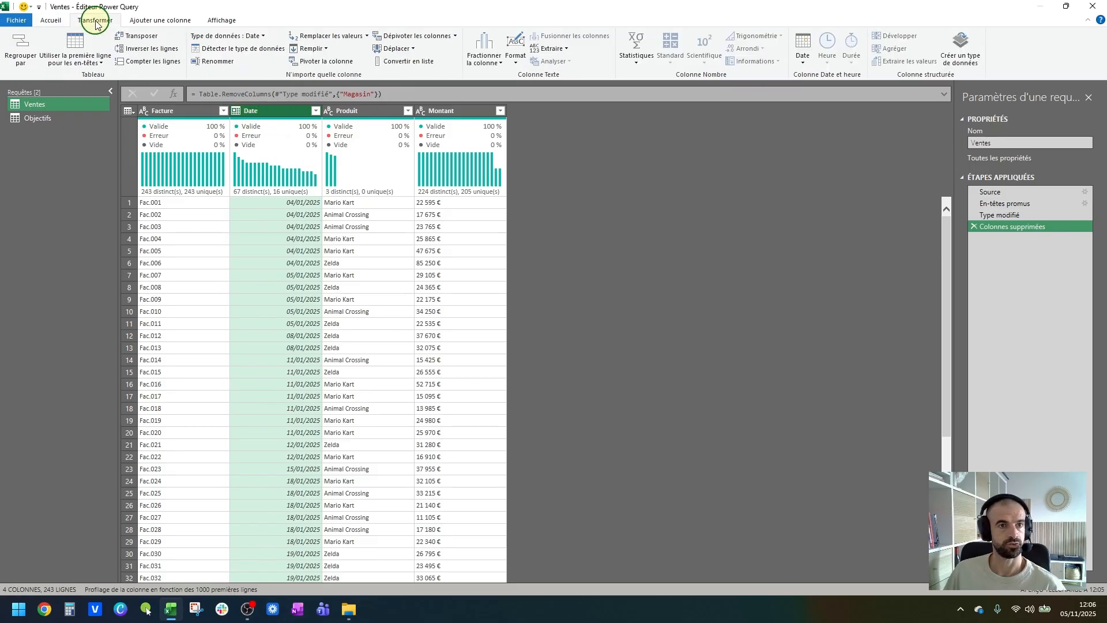
click(803, 49)
mouse_move(836, 128)
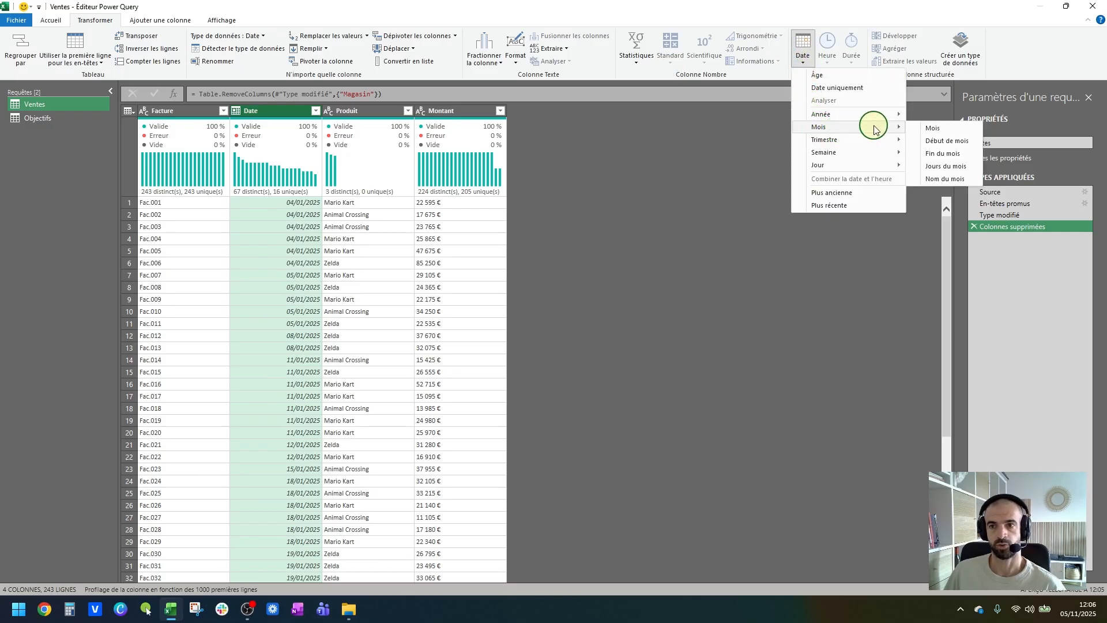
click(951, 181)
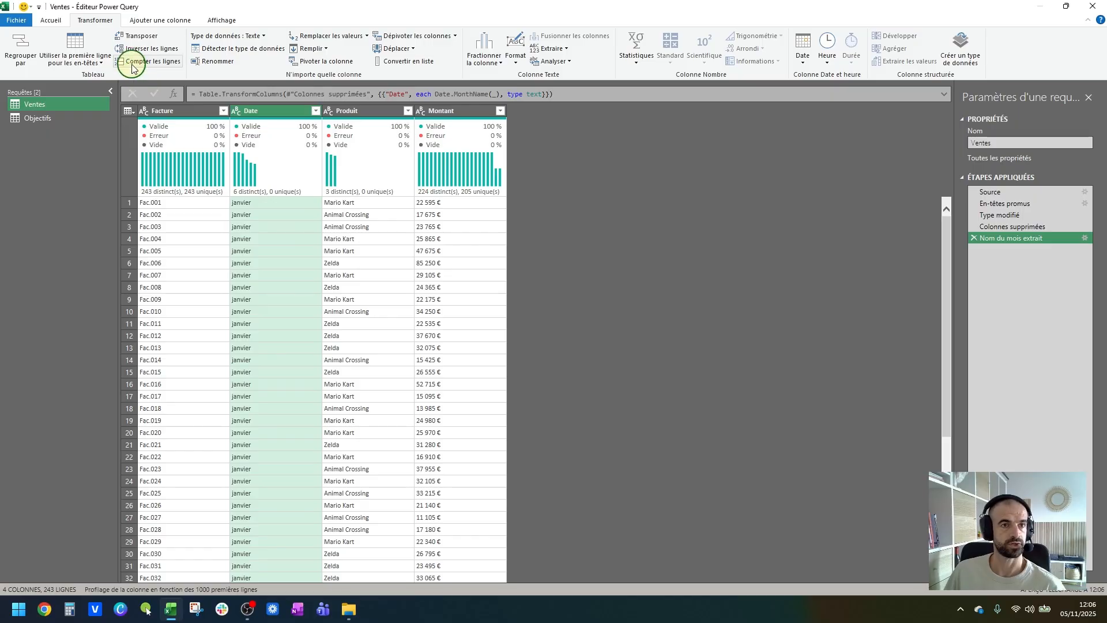
click(521, 65)
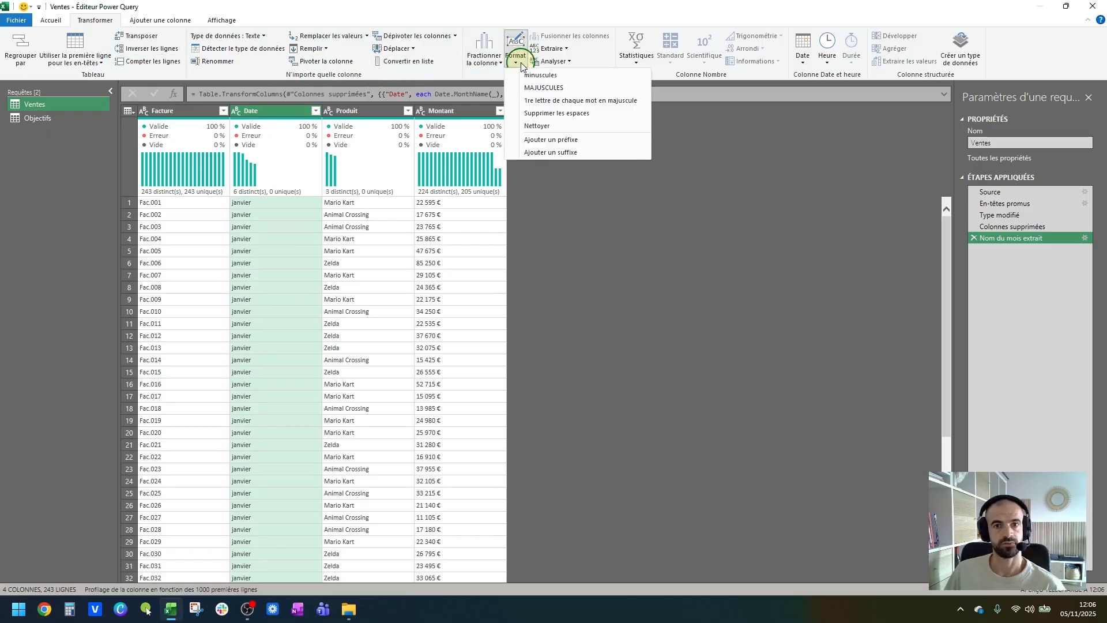
click(548, 101)
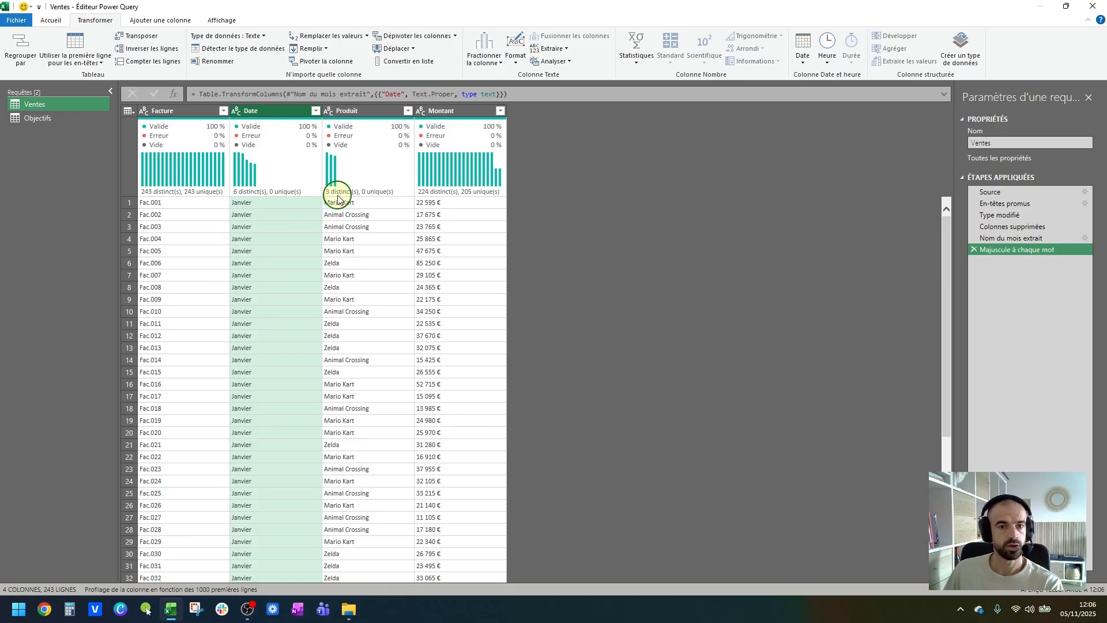
Step: Try to set the Montant column's data type to Devise, and delete the resulting type-change step
click(355, 113)
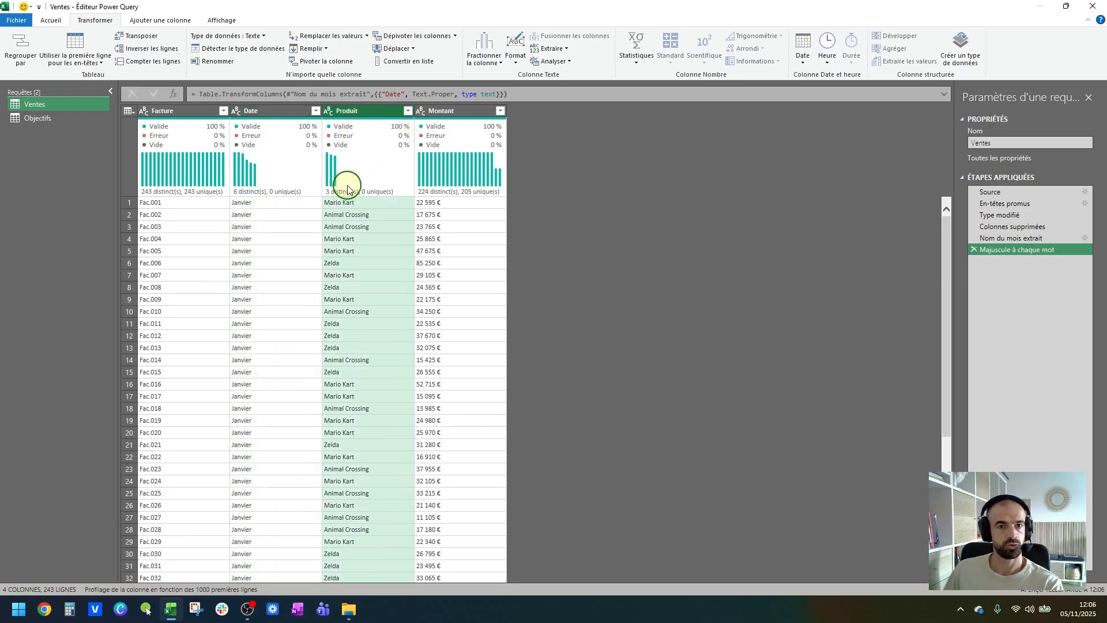
click(424, 111)
click(444, 113)
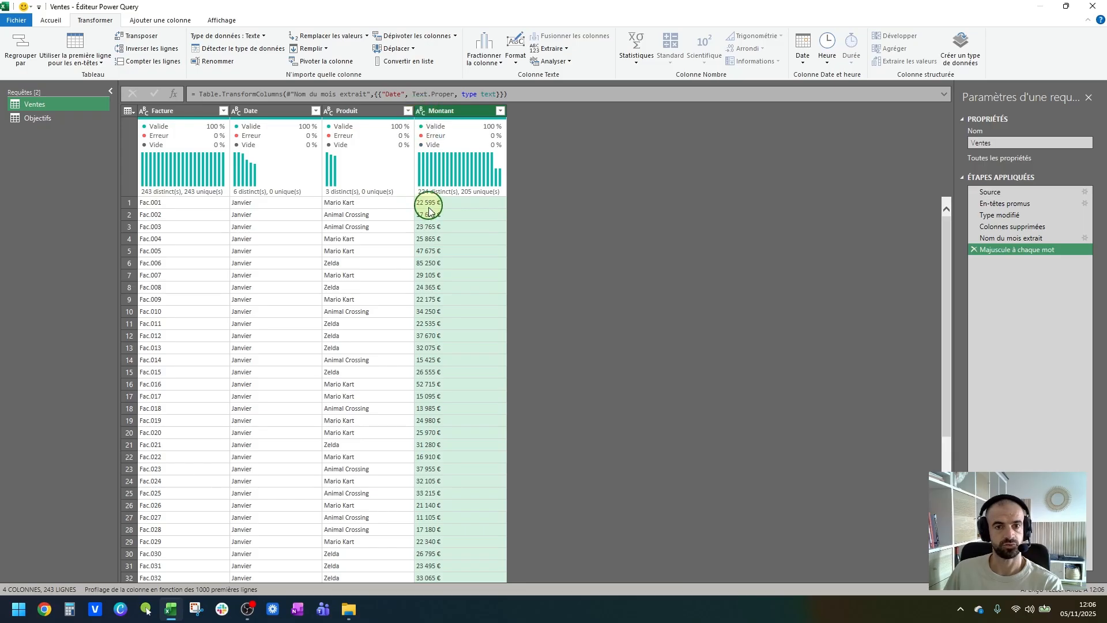
click(421, 112)
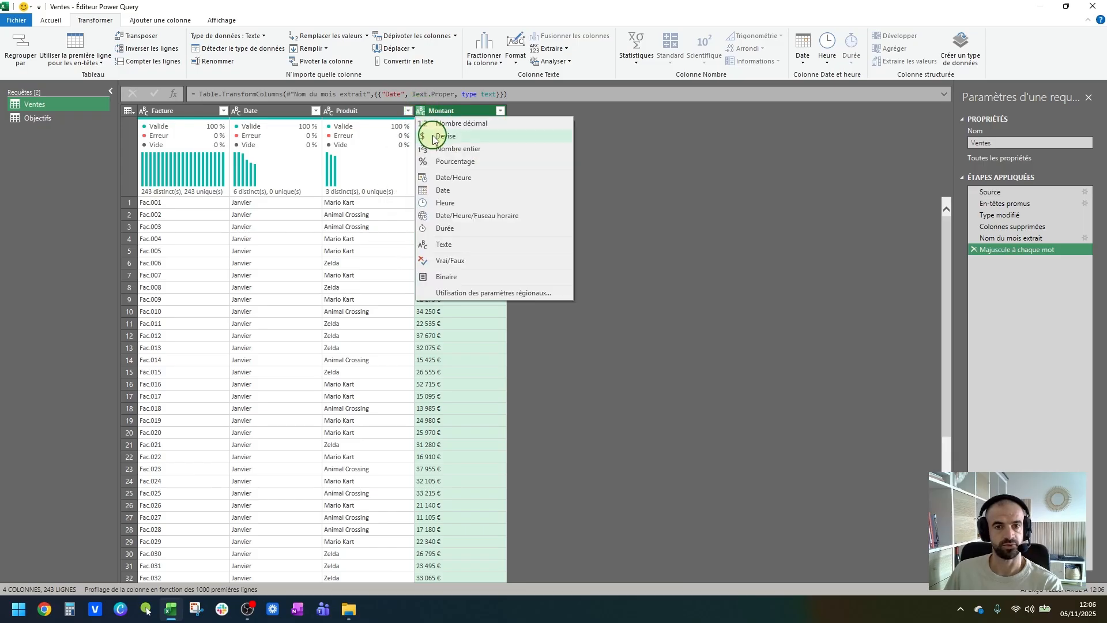
click(441, 138)
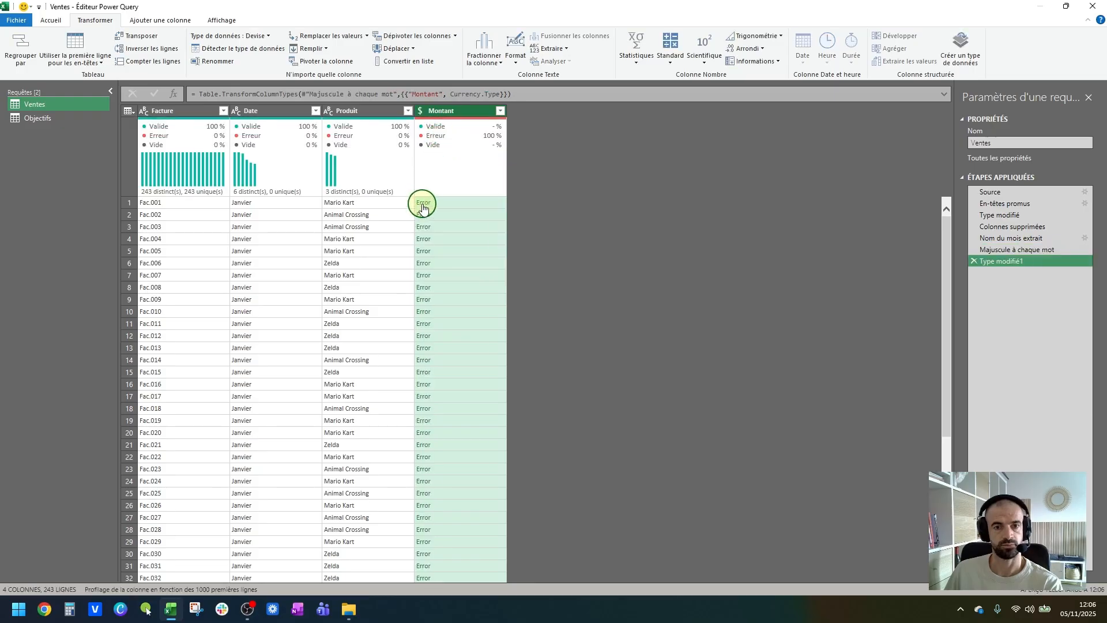
click(973, 263)
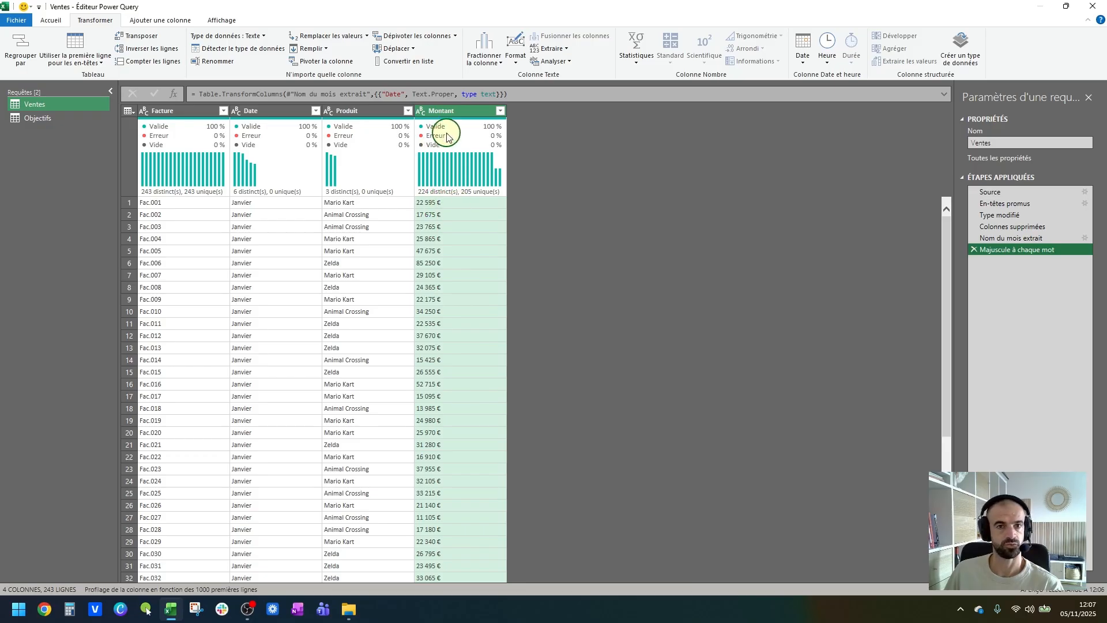
Step: Replace the spaces in the Montant column's values with nothing and set the column's data type to Devise
mouse_move(402, 144)
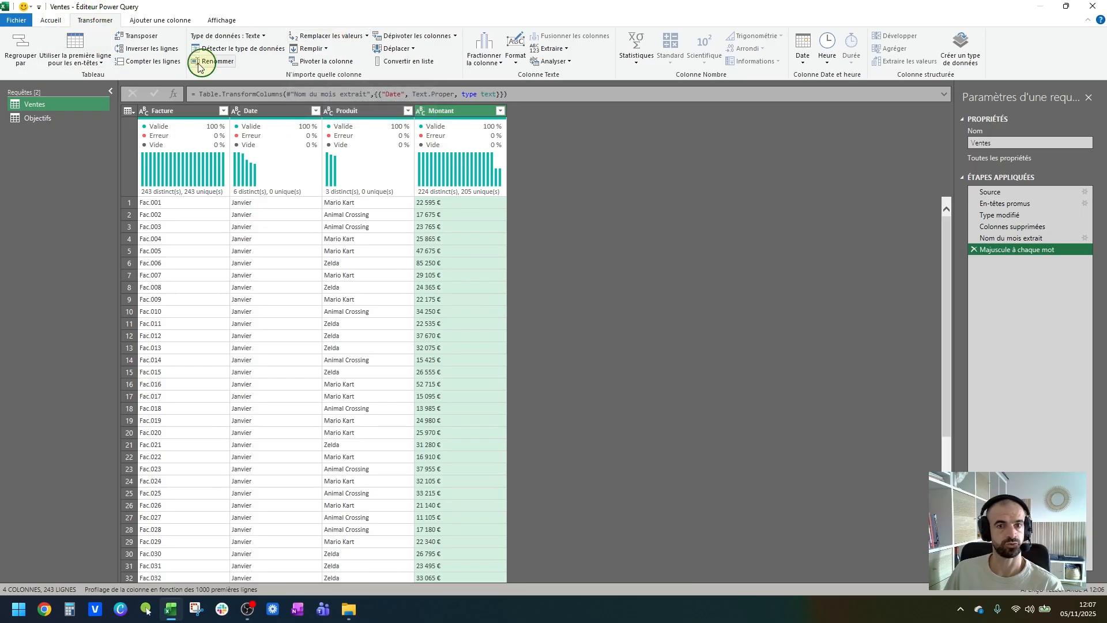
click(316, 40)
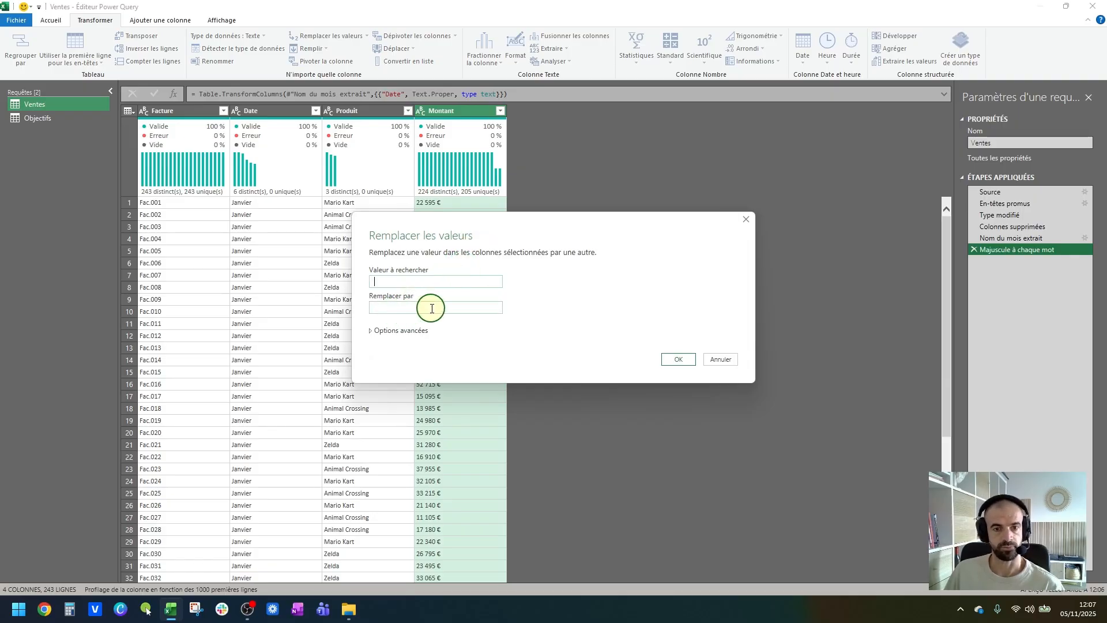
click(678, 357)
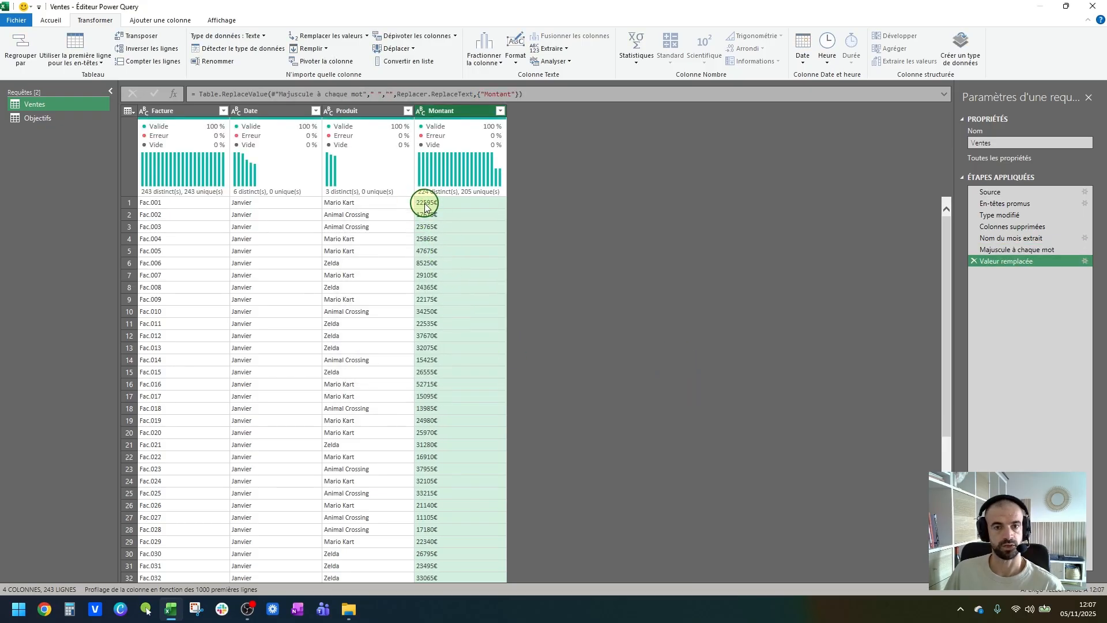
click(421, 115)
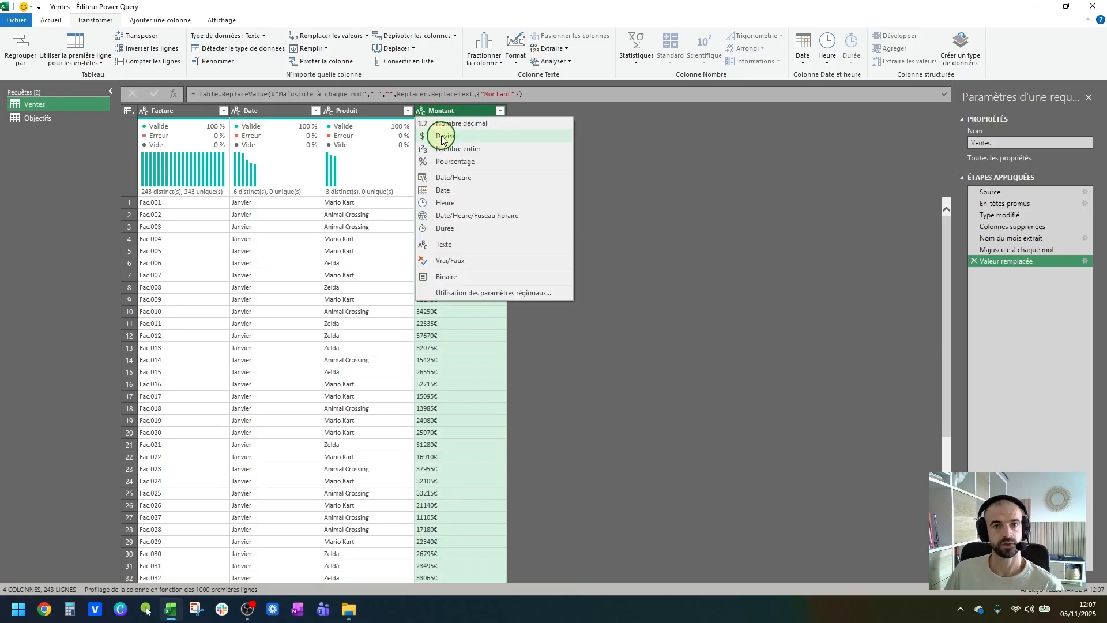
click(437, 131)
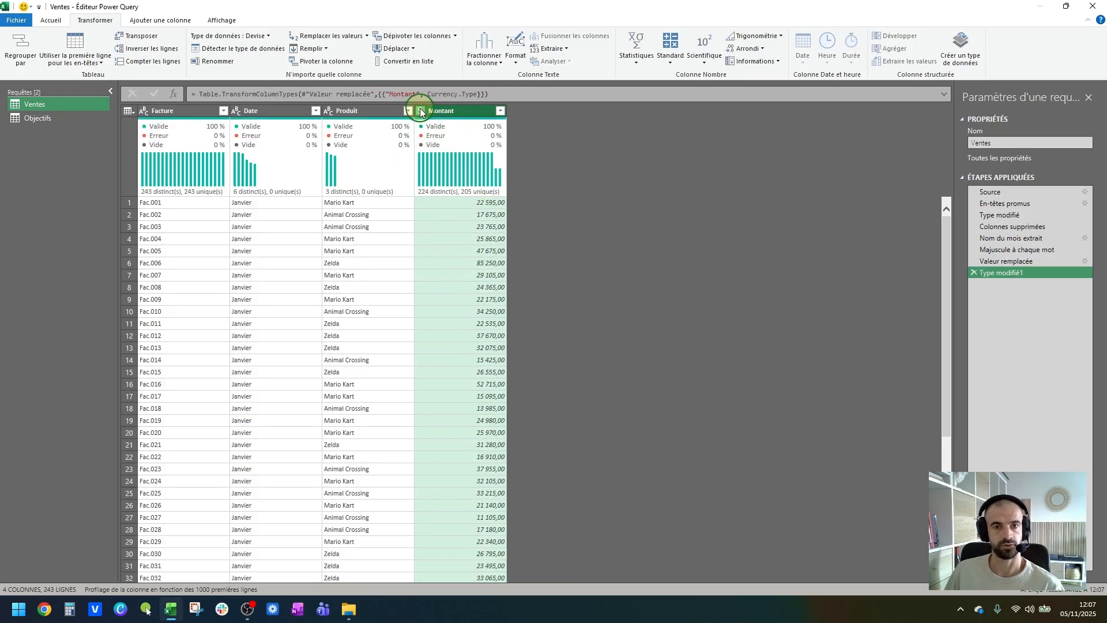
drag(504, 94, 179, 95)
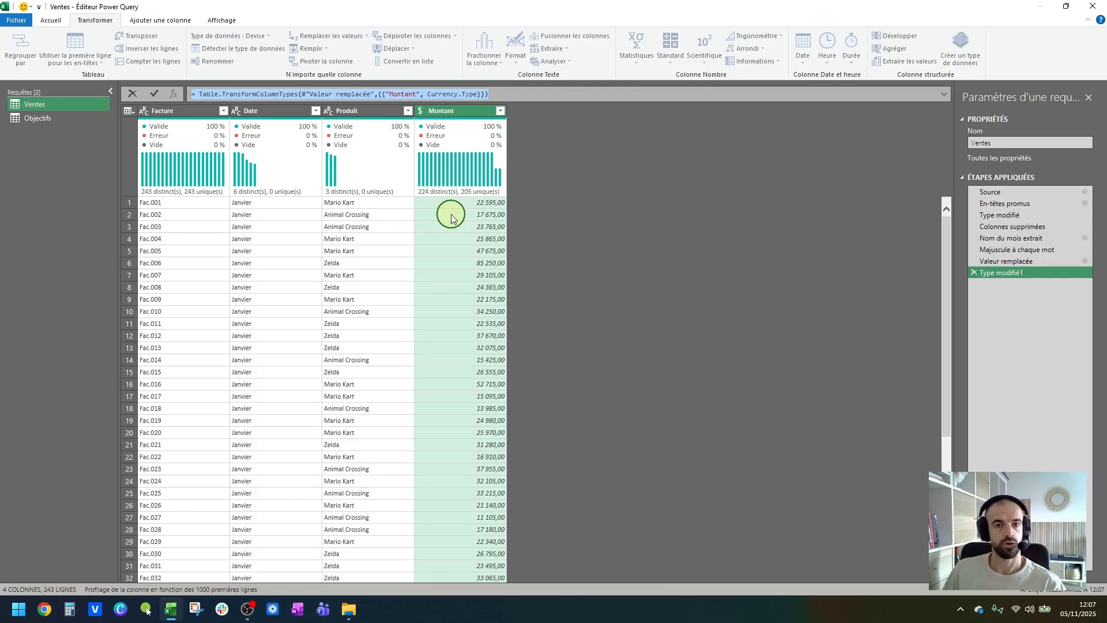
Step: Rename the Montant column of the Ventes query as Ventes €
double_click(471, 112)
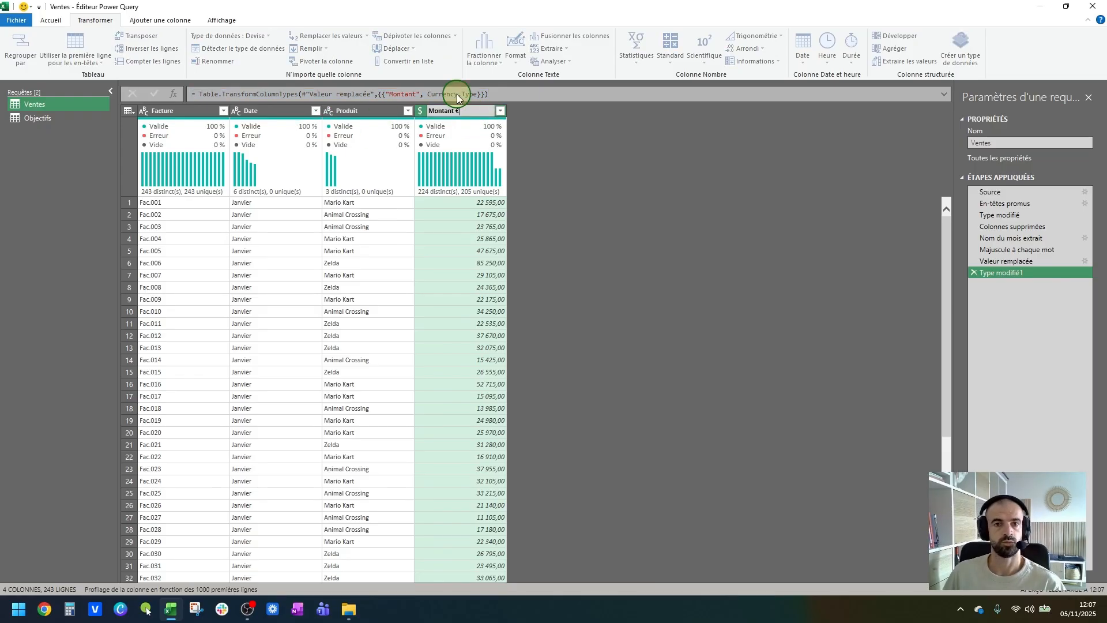
key(Return)
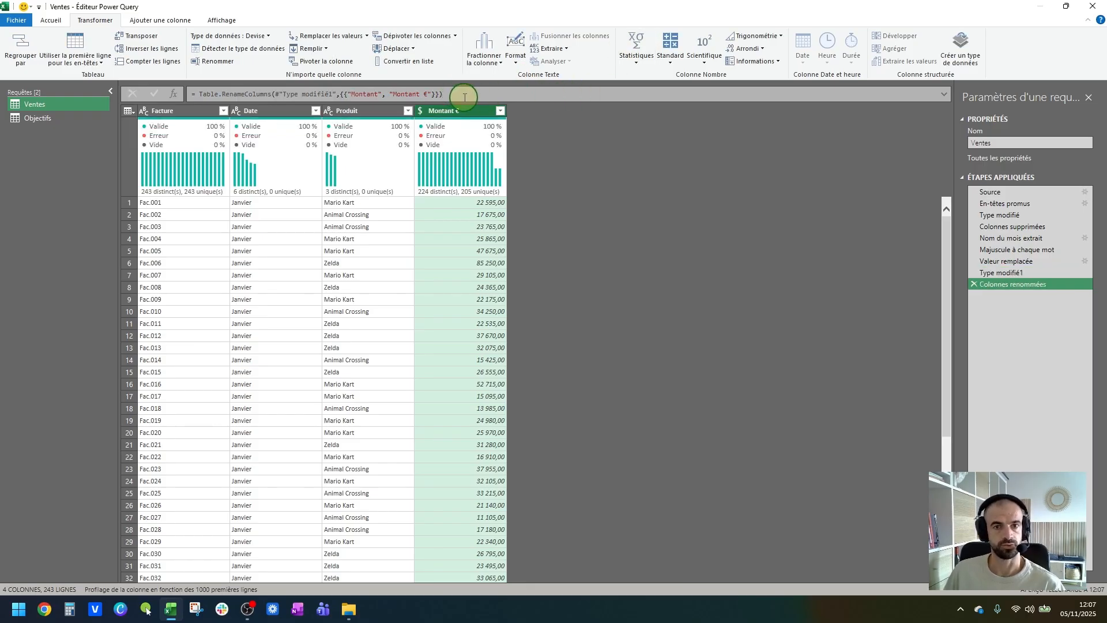
double_click(451, 111)
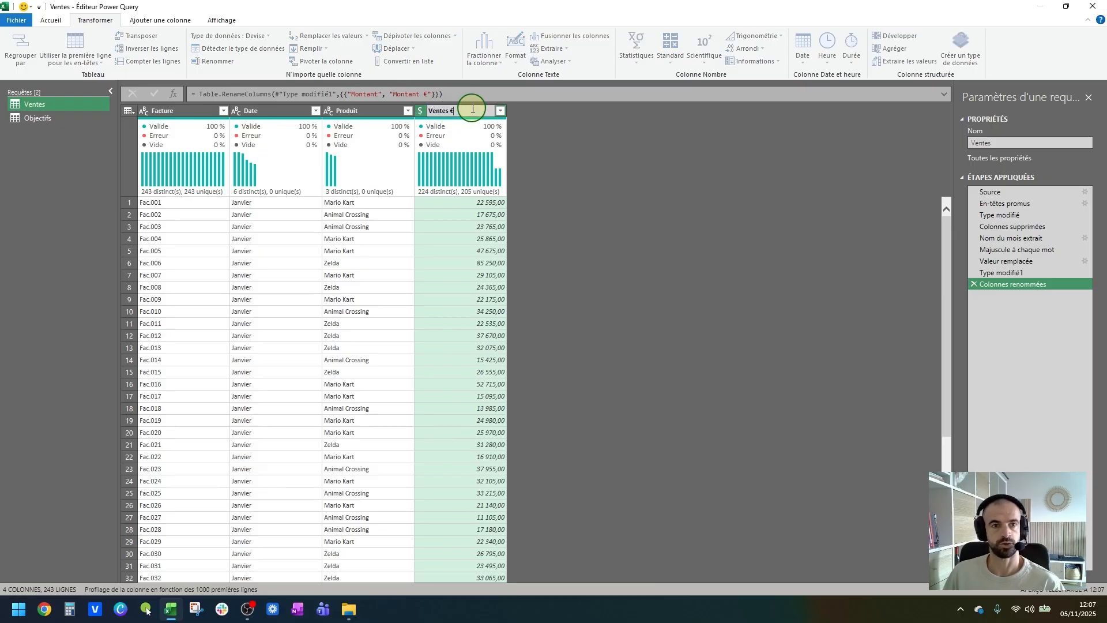
key(Return)
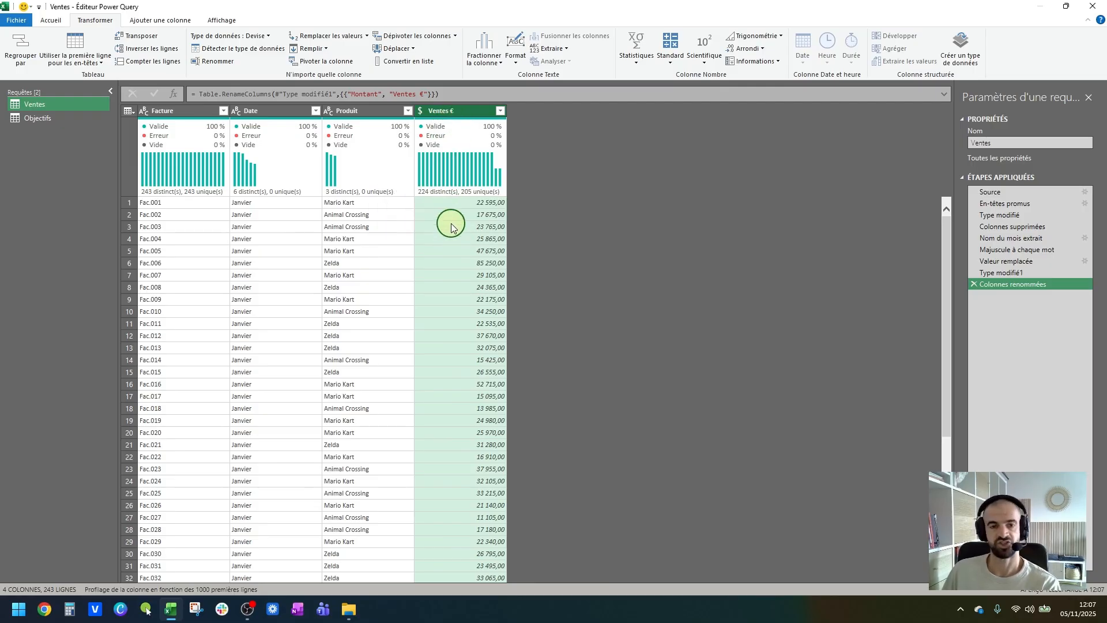
Step: In the Objectifs query, transform the Mois column into month names and capitalize the first letter of each word
click(59, 119)
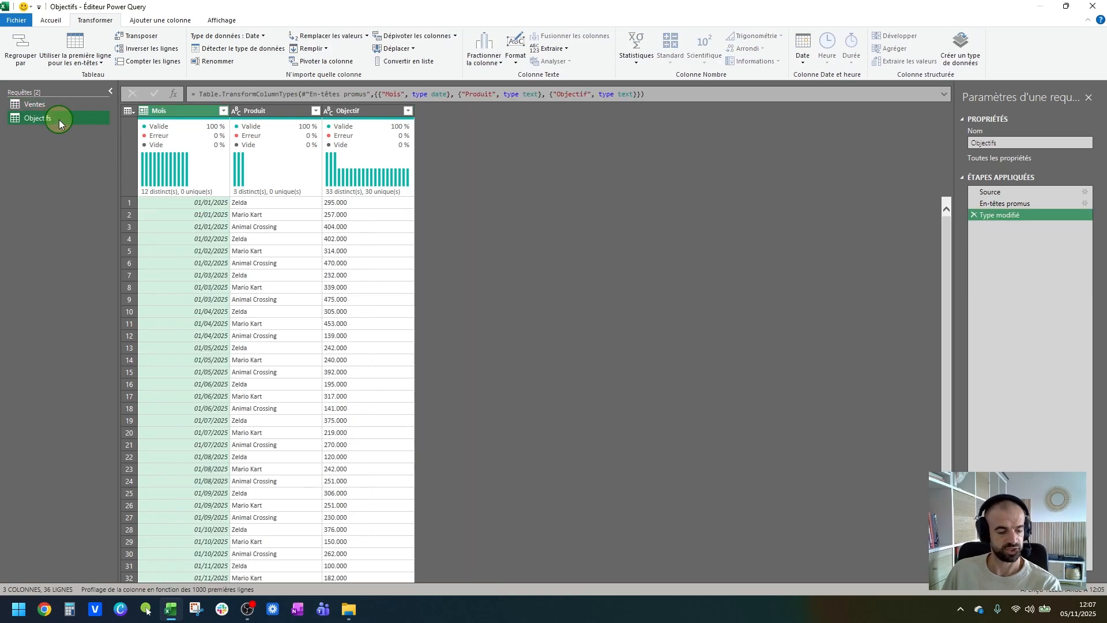
click(182, 115)
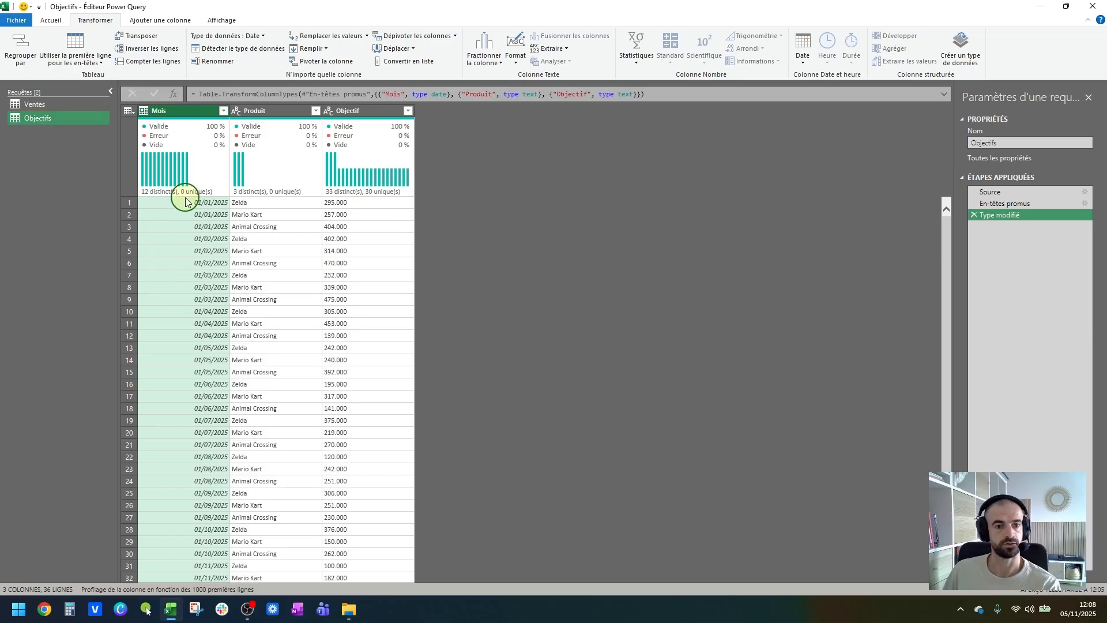
click(803, 49)
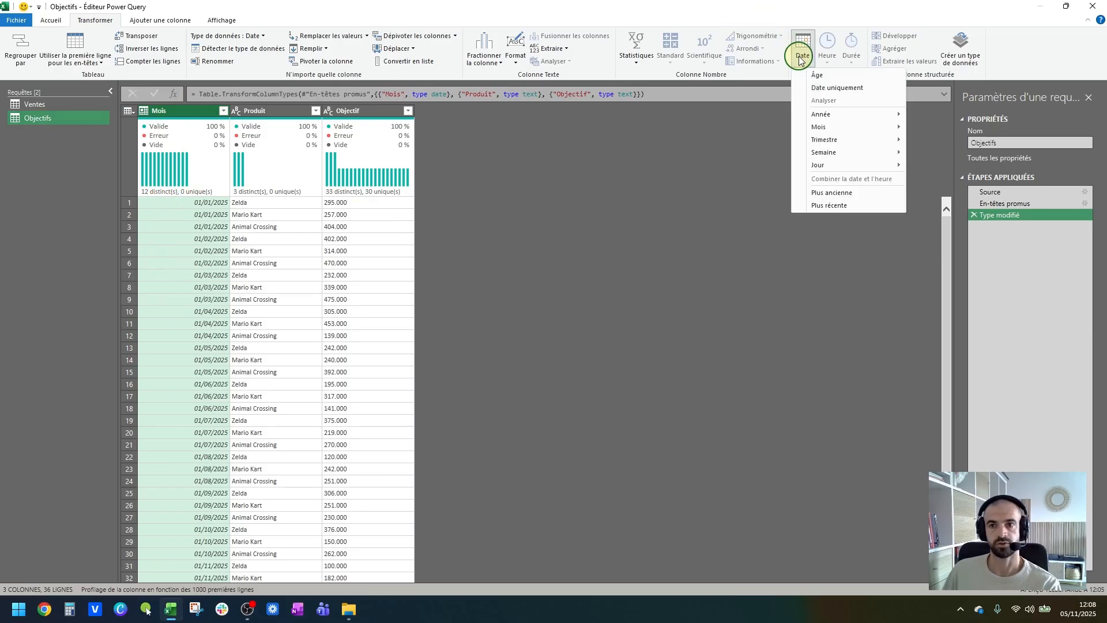
mouse_move(856, 127)
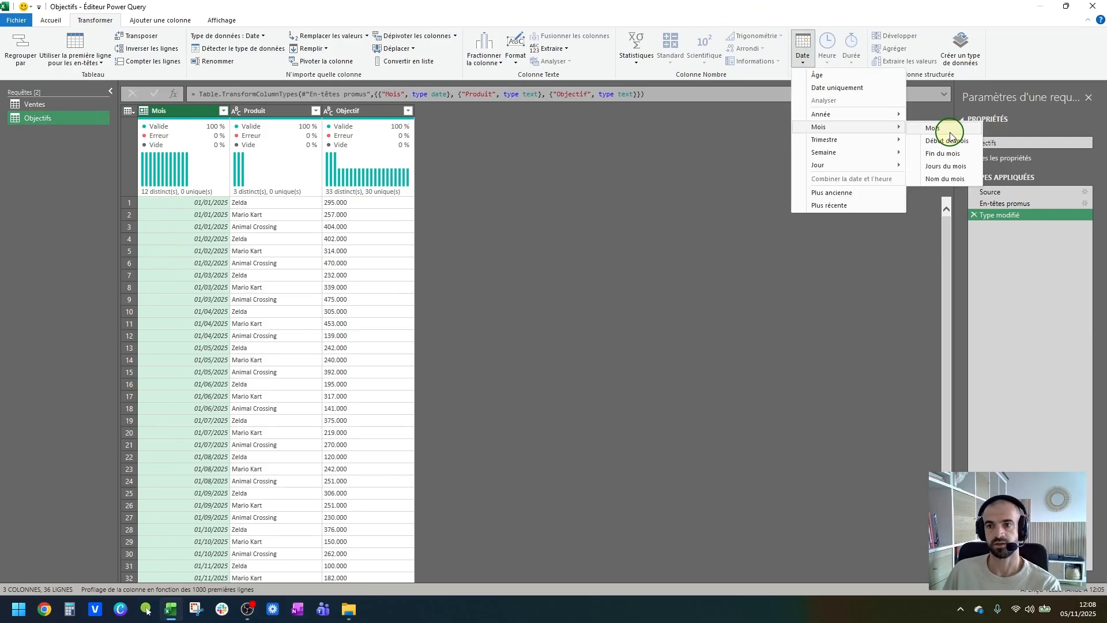
click(949, 178)
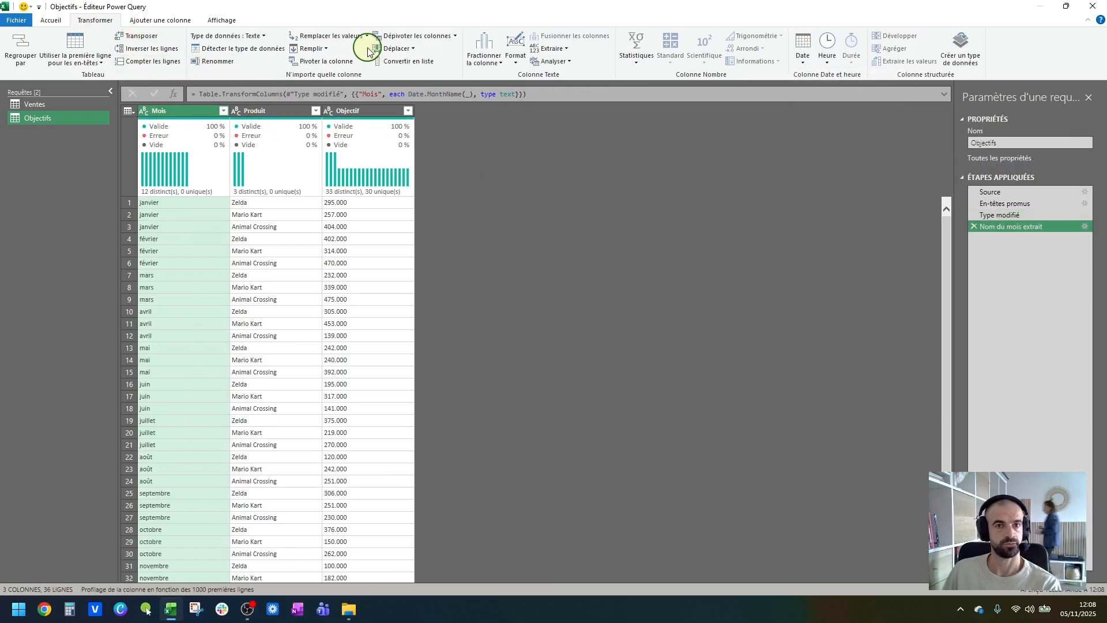
click(516, 55)
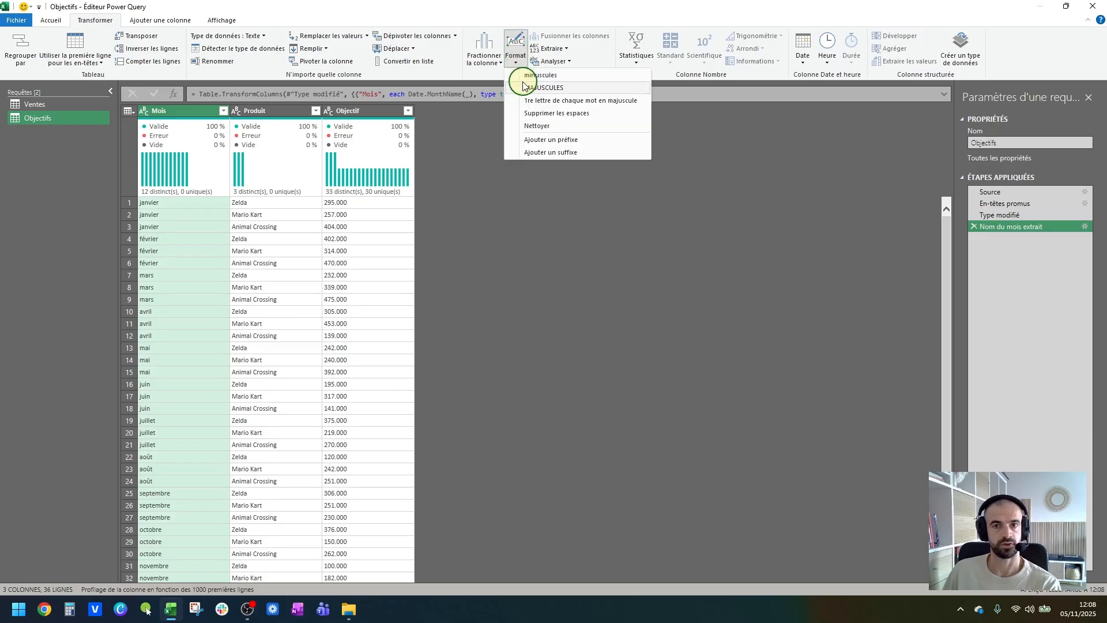
click(526, 99)
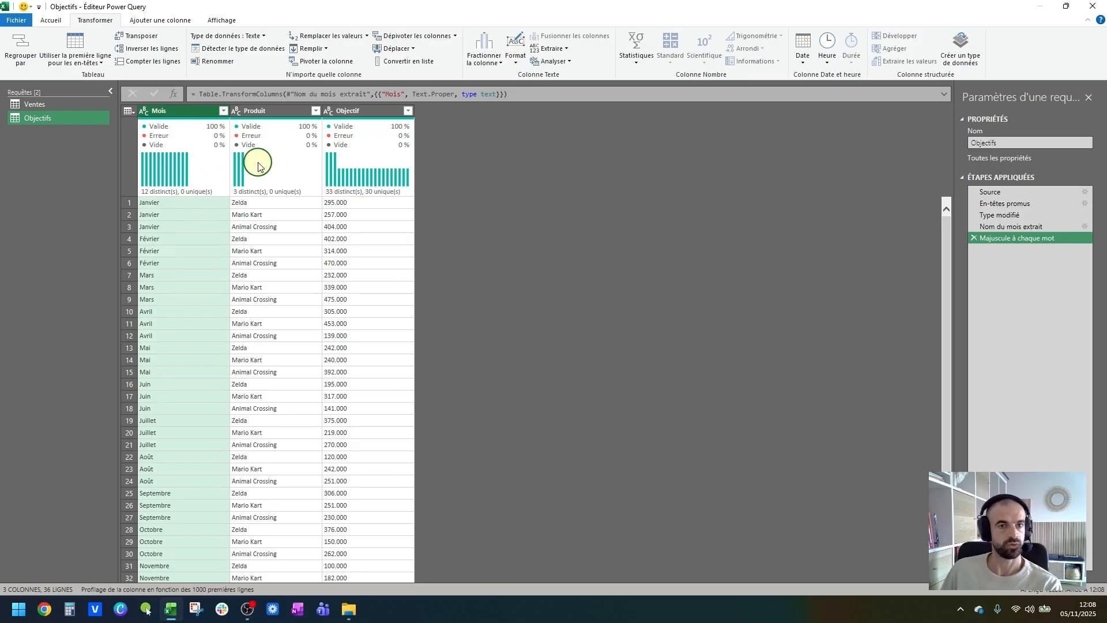
click(272, 112)
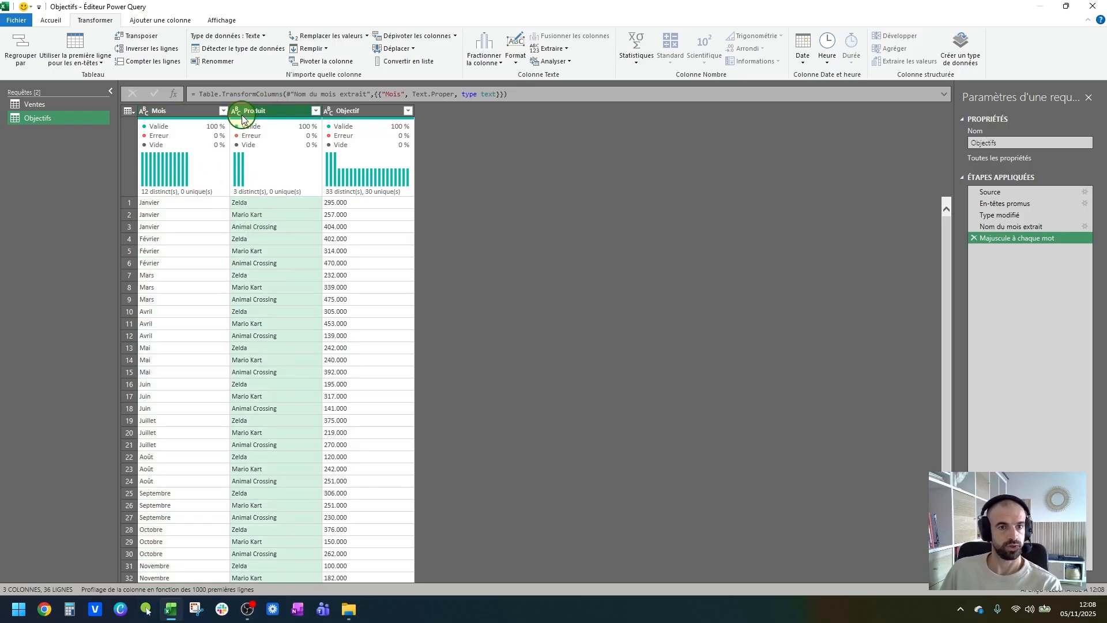
click(58, 108)
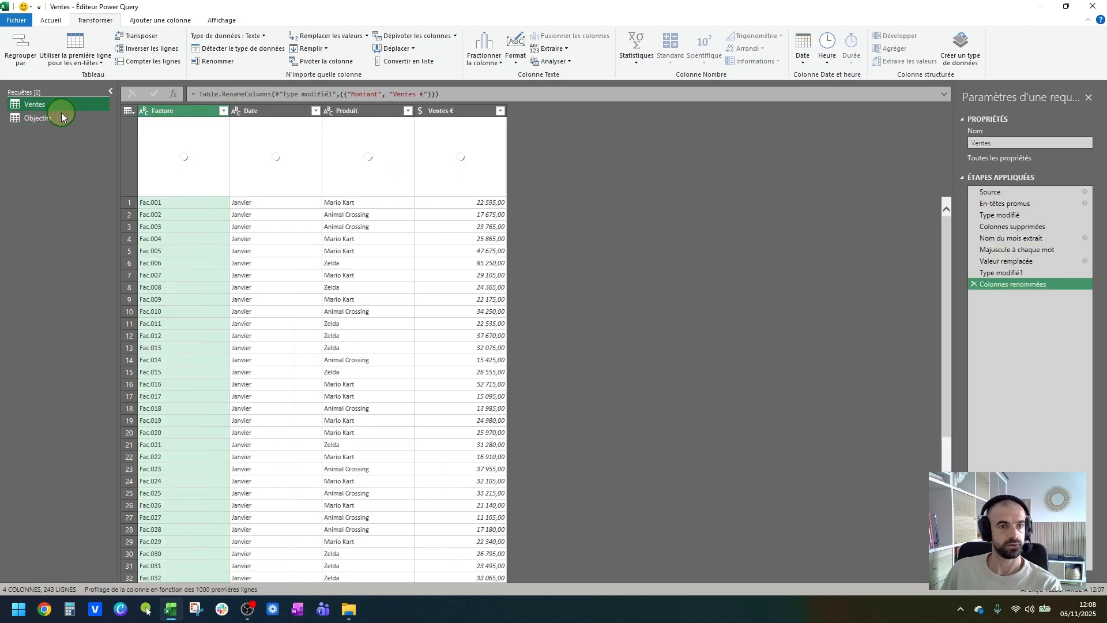
click(41, 118)
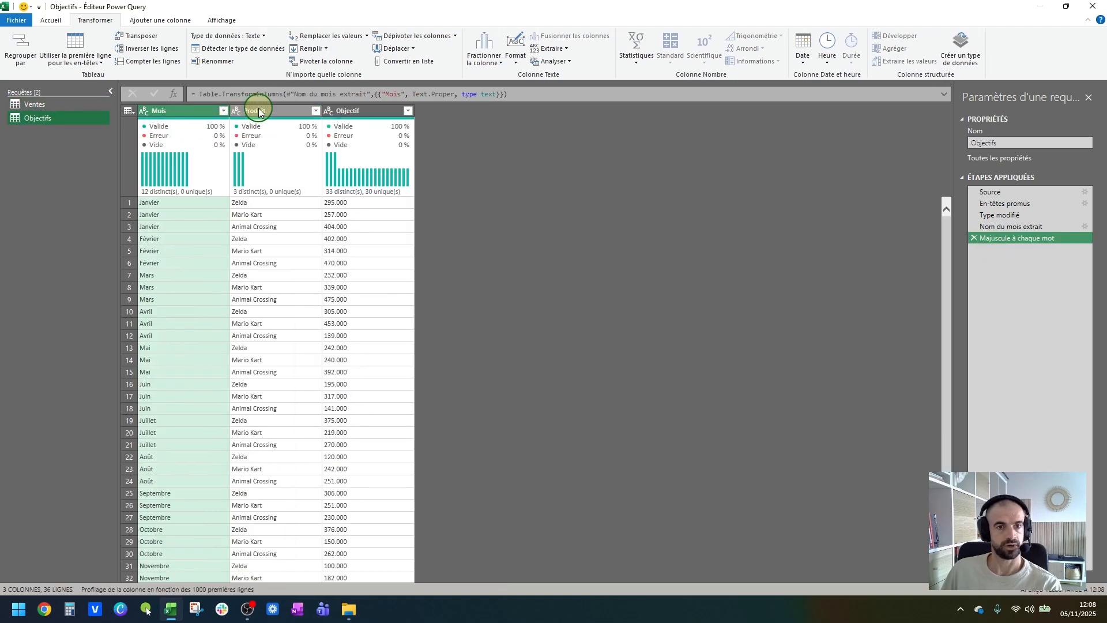
Step: Replace the periods in the Objectif column's values with nothing and set the column's data type to Devise
click(365, 111)
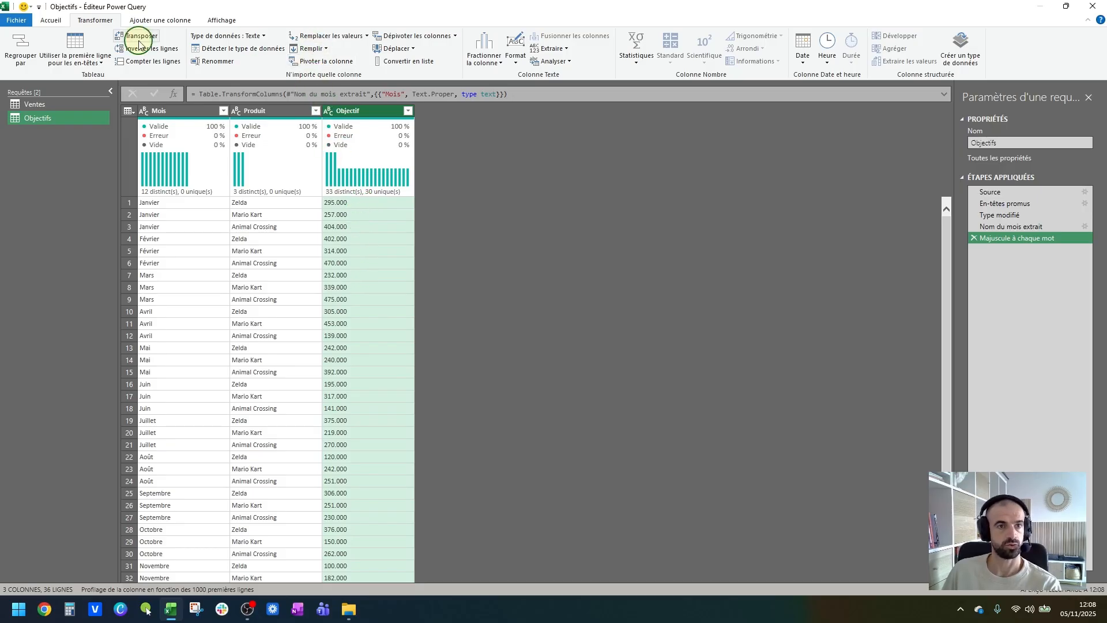
click(324, 42)
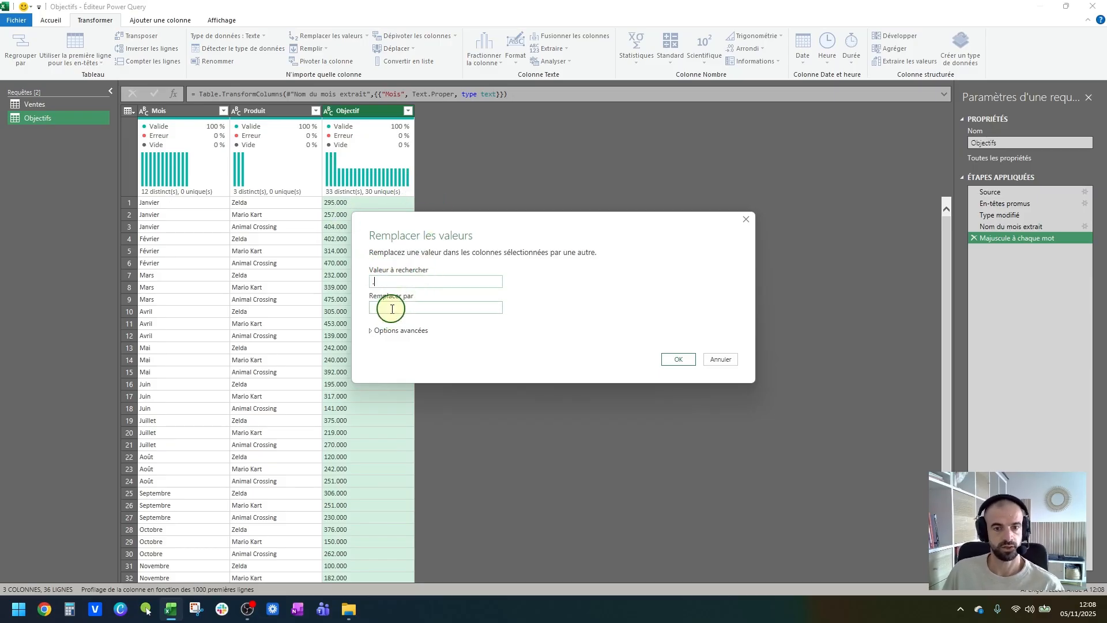
click(679, 359)
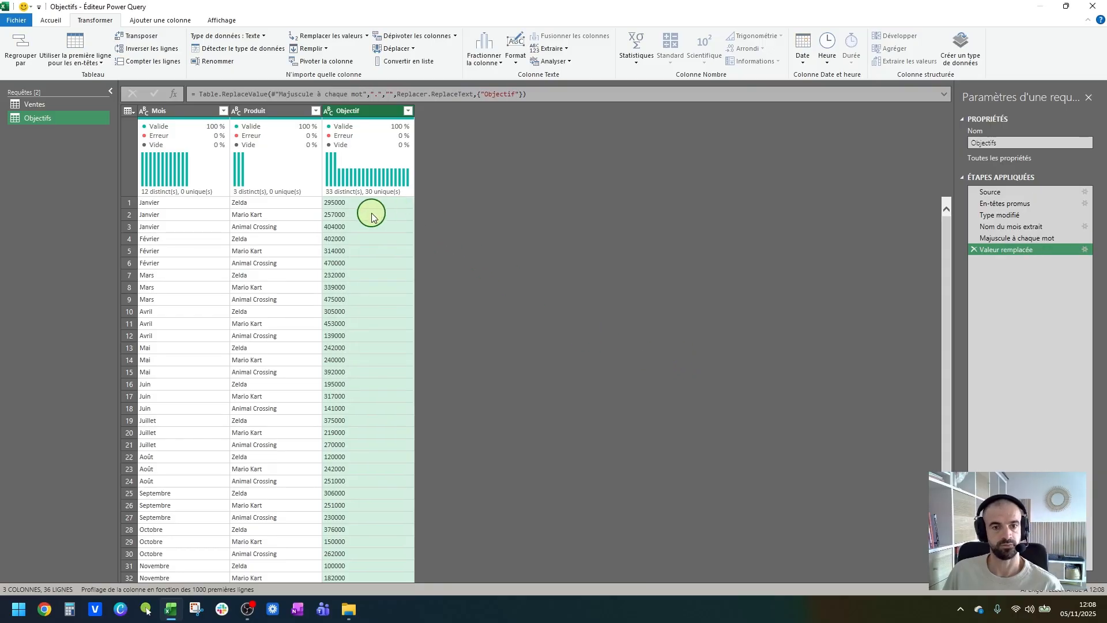
click(329, 112)
click(351, 136)
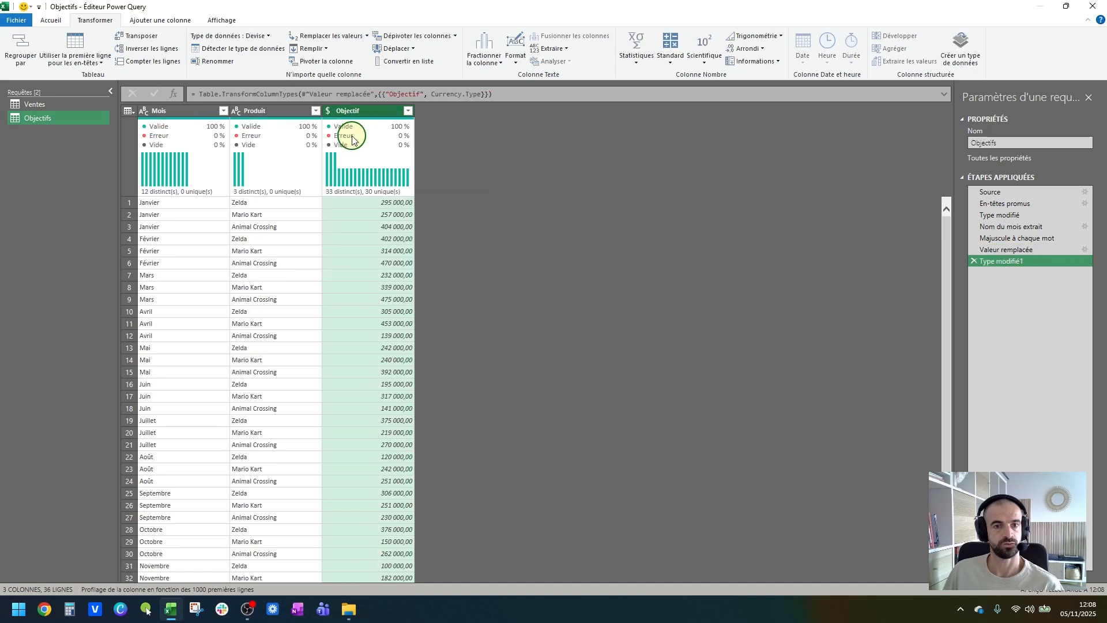
Step: Rename the Objectif column of the Objectifs query as Objectif €
double_click(368, 112)
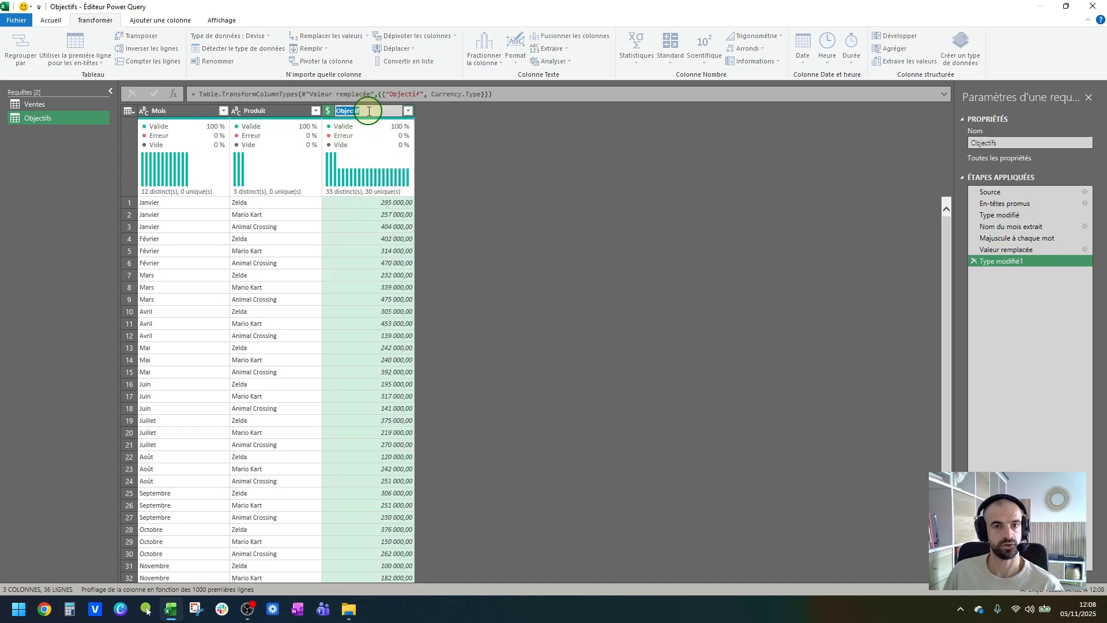
click(369, 111)
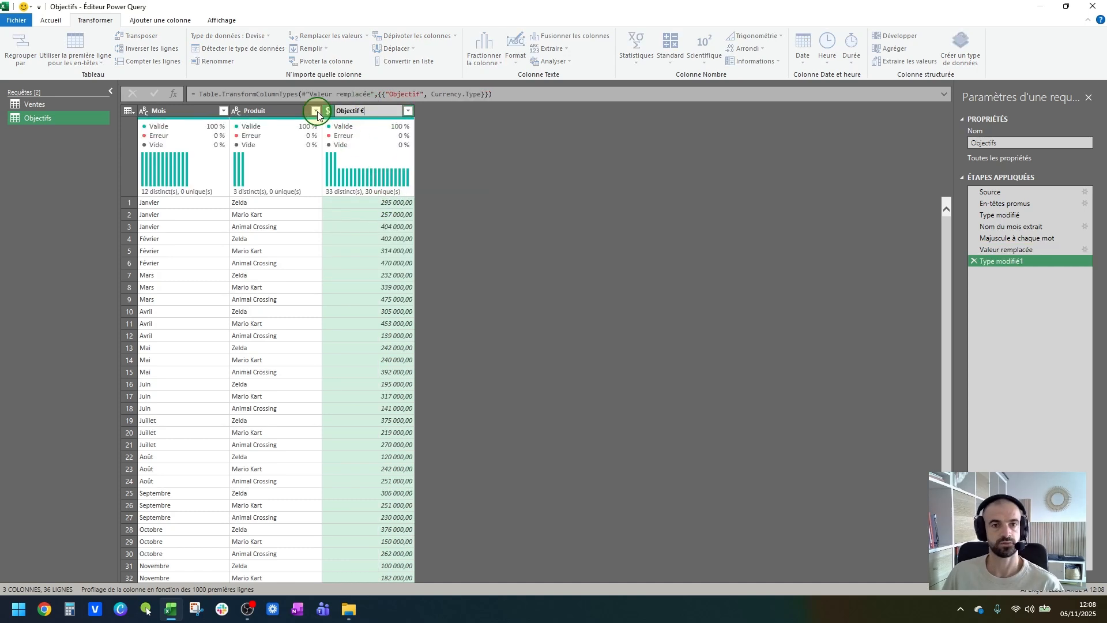
key(Return)
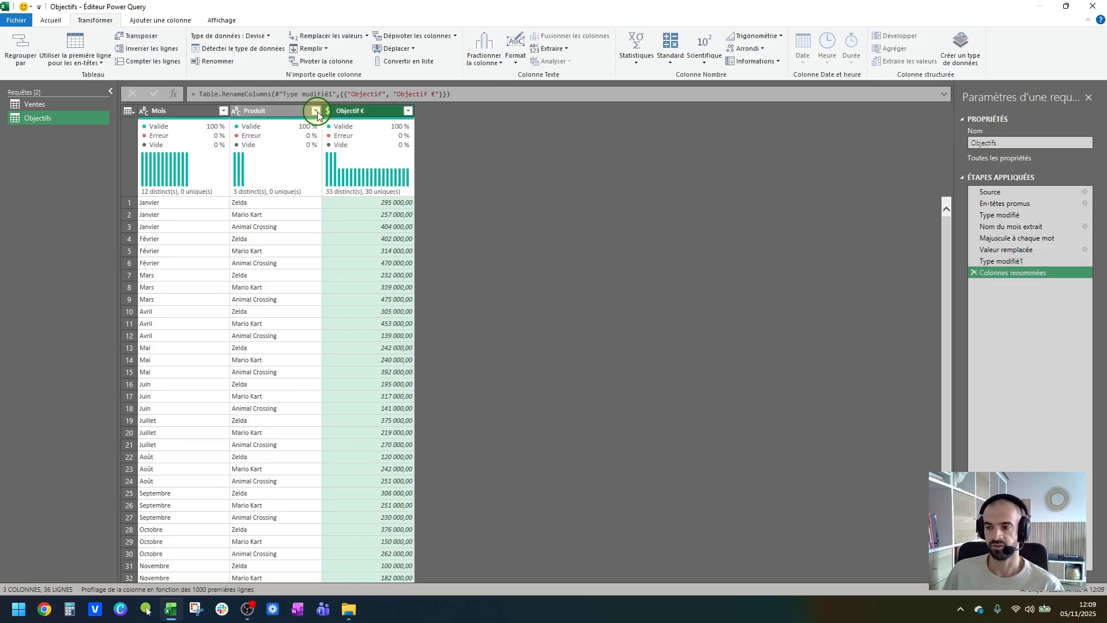
mouse_move(310, 139)
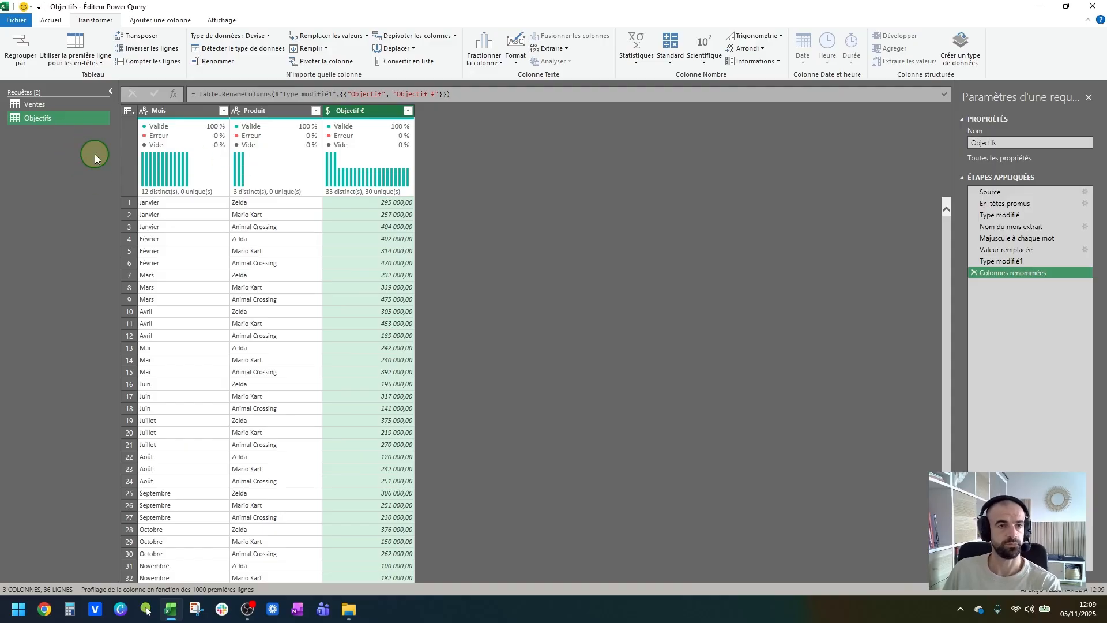
click(64, 106)
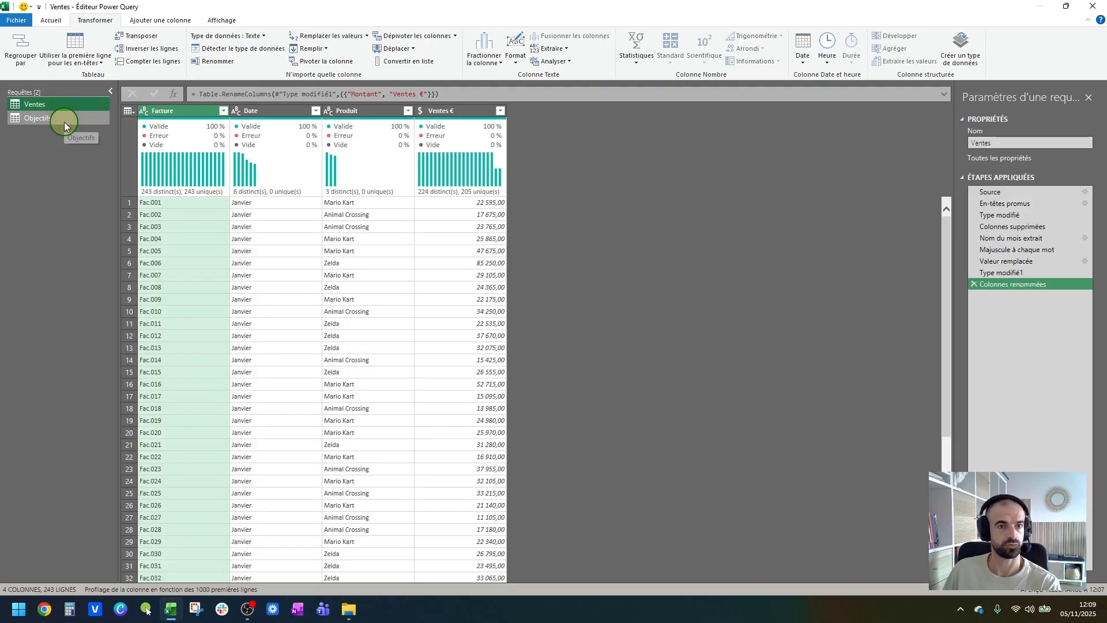
click(64, 122)
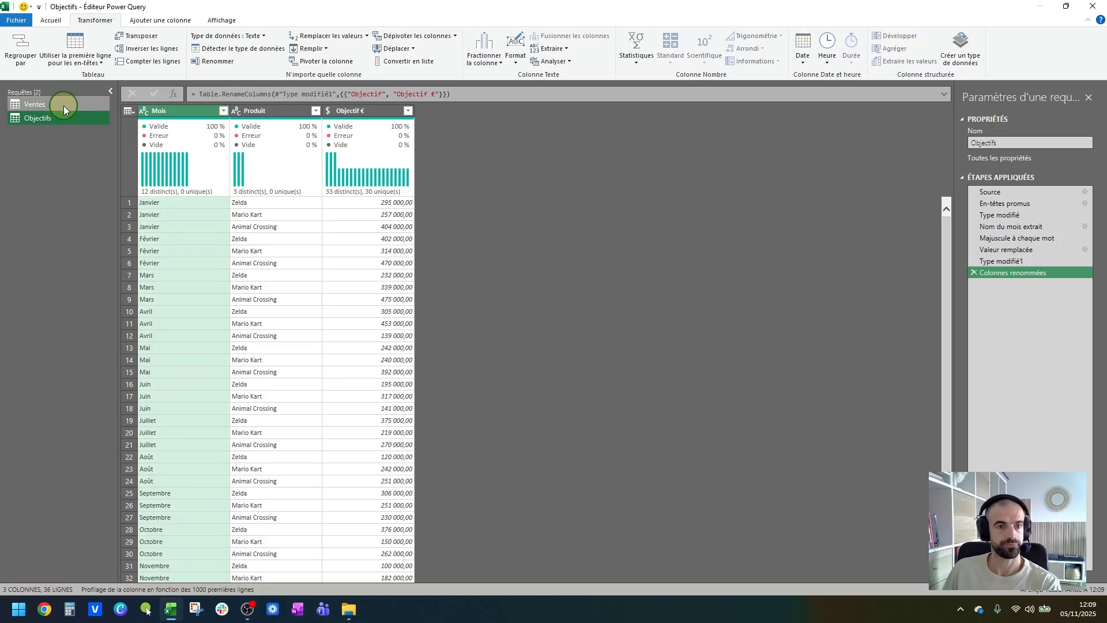
click(64, 106)
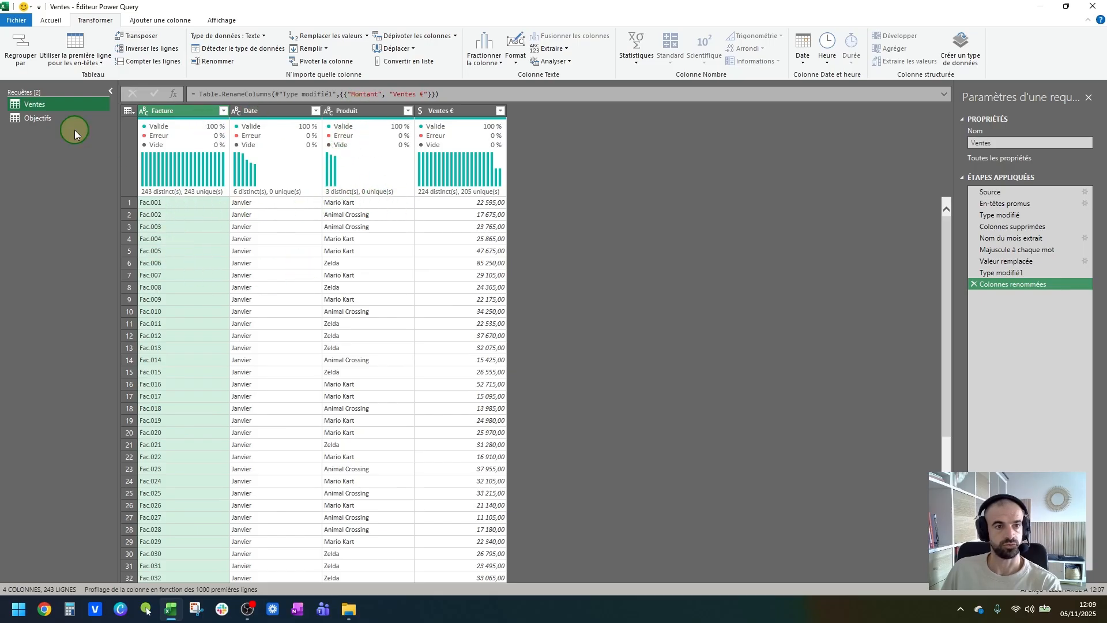
click(60, 119)
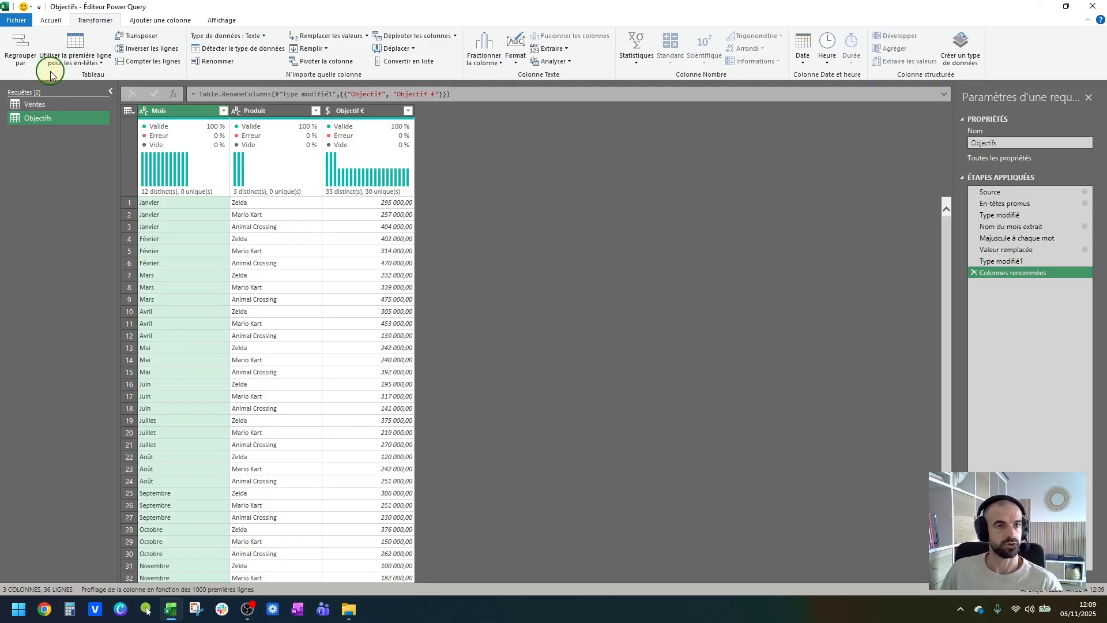
Step: Try to append the Ventes and Objectifs queries as a new query, and name it Export
click(47, 105)
click(56, 24)
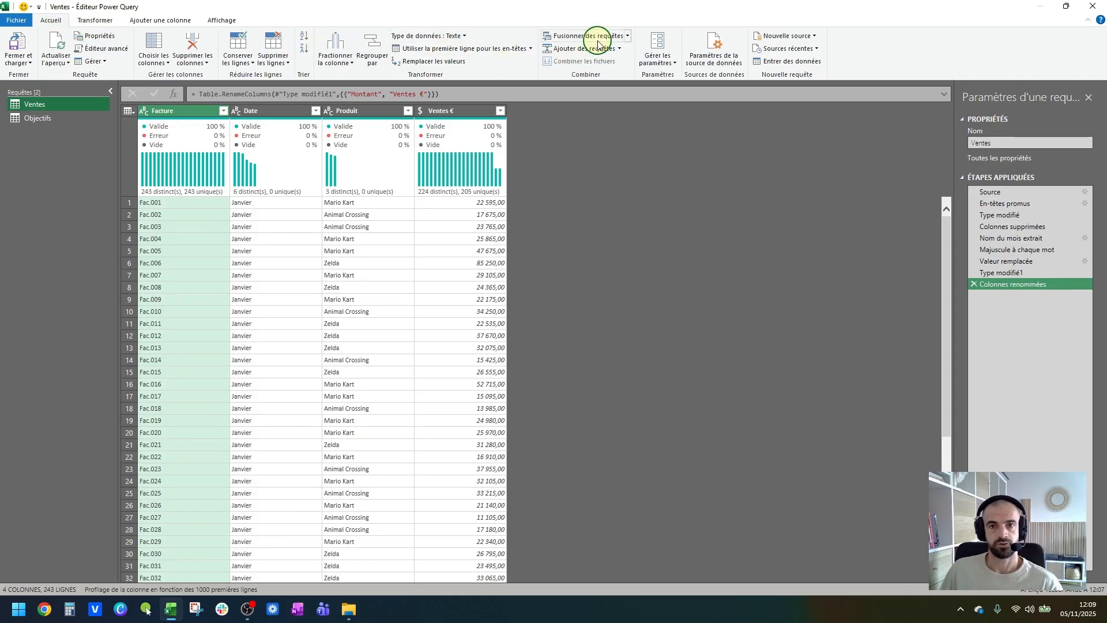
click(620, 50)
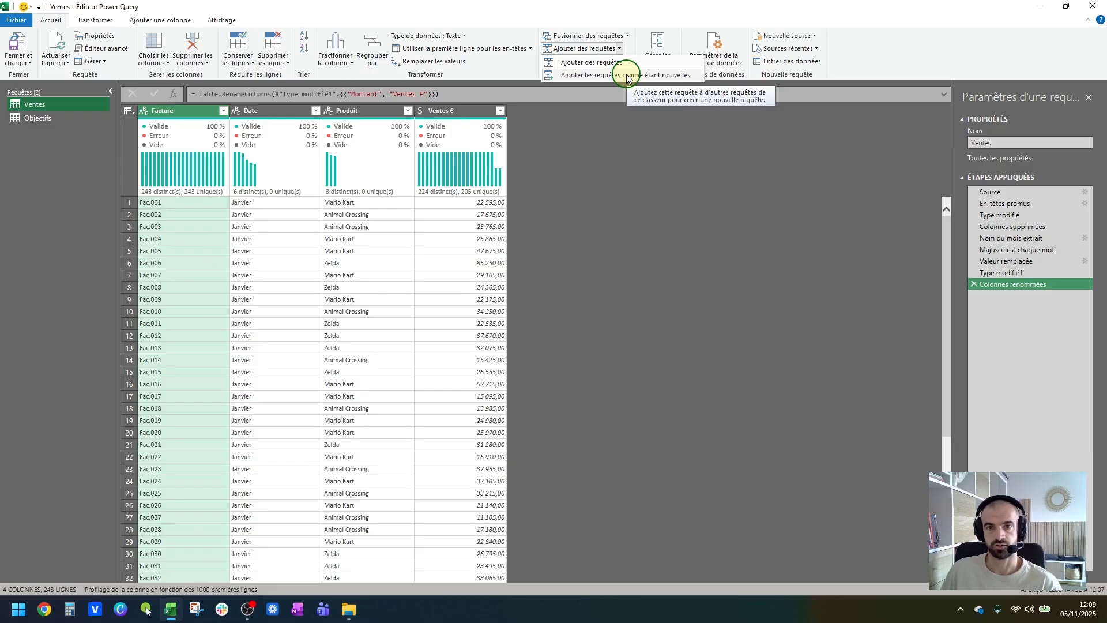
click(627, 76)
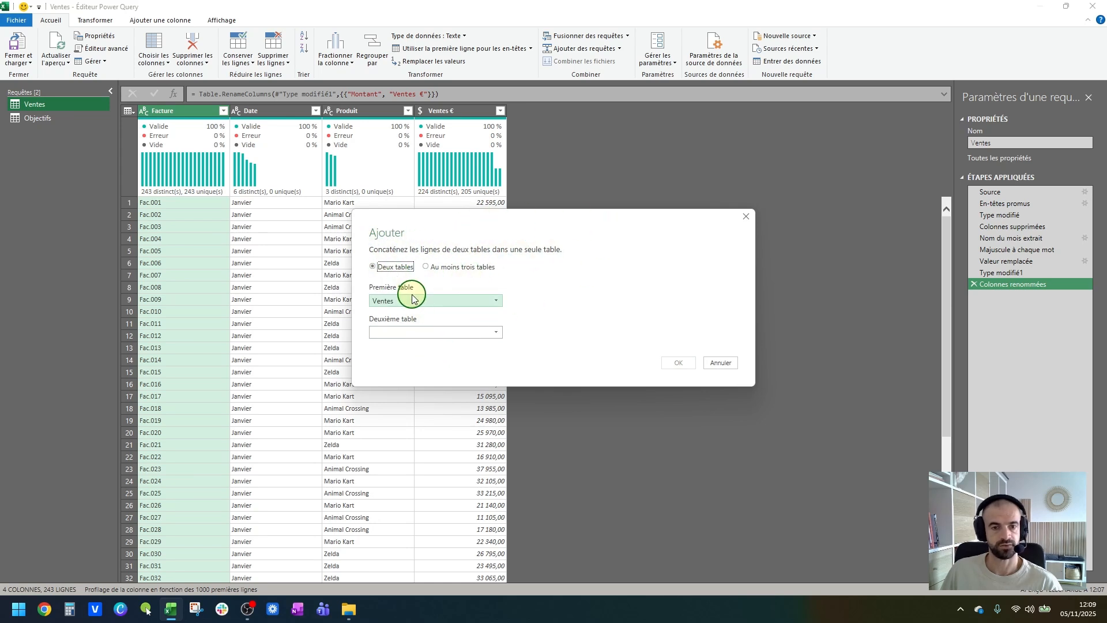
click(421, 333)
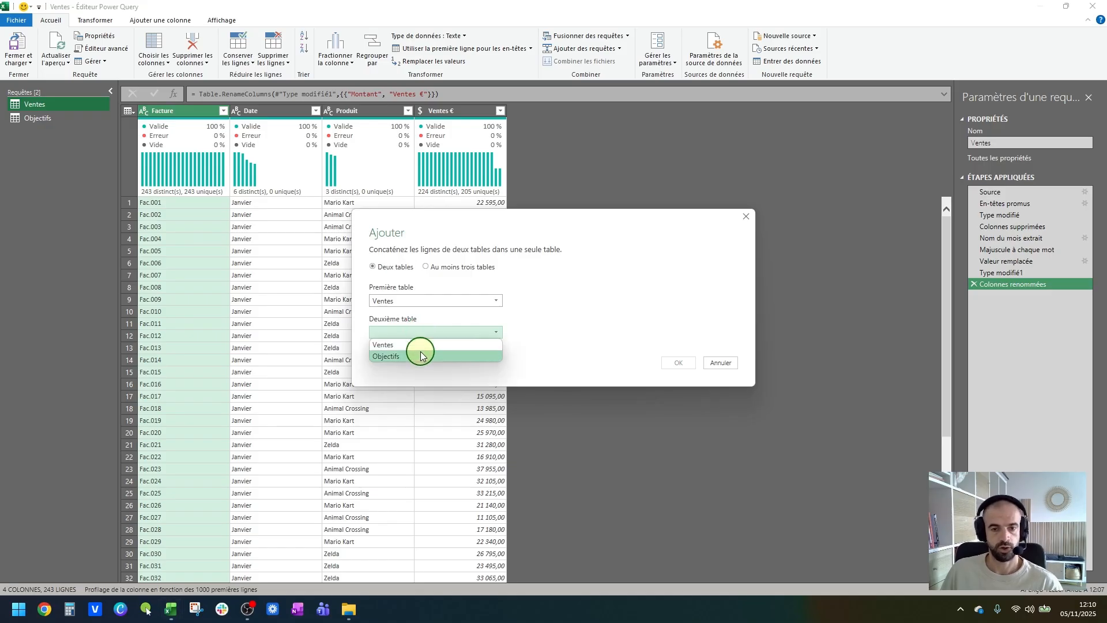
click(420, 353)
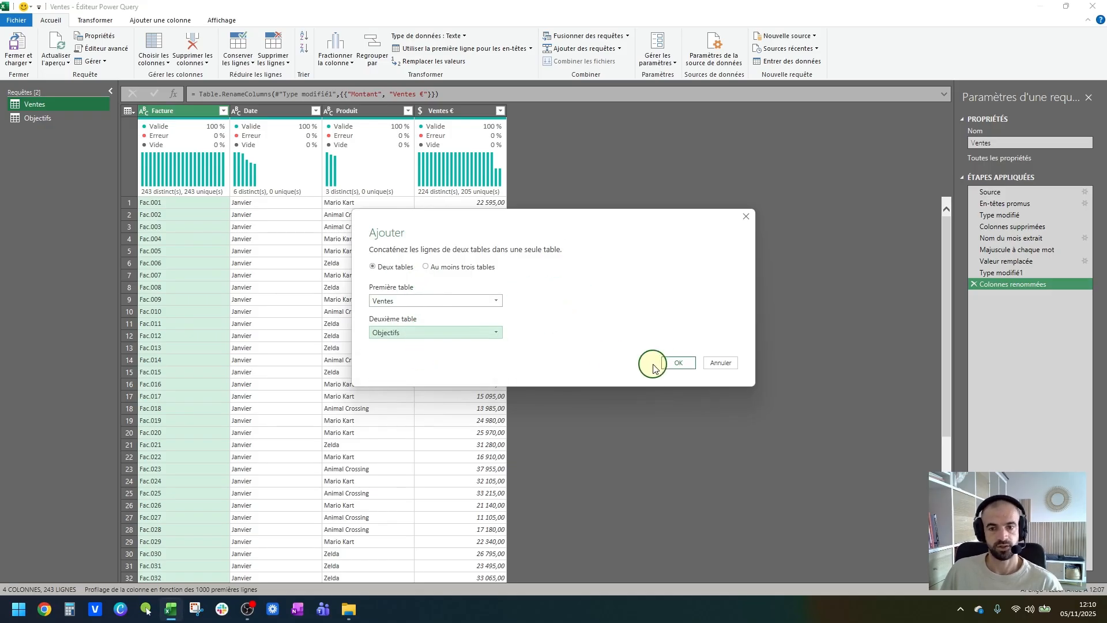
click(677, 363)
click(85, 131)
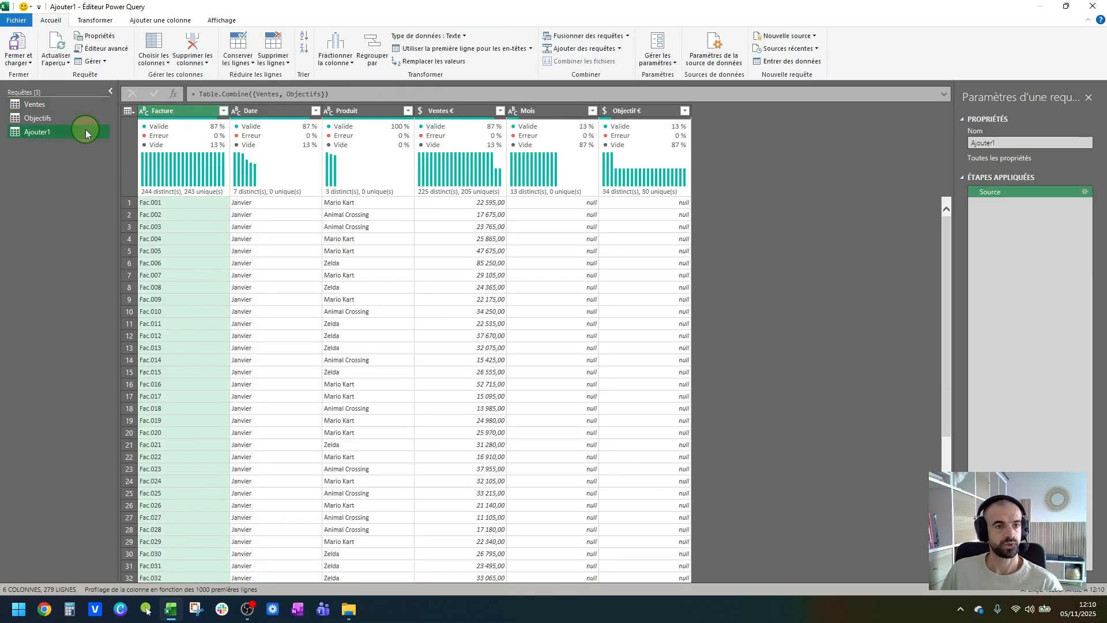
double_click(69, 133)
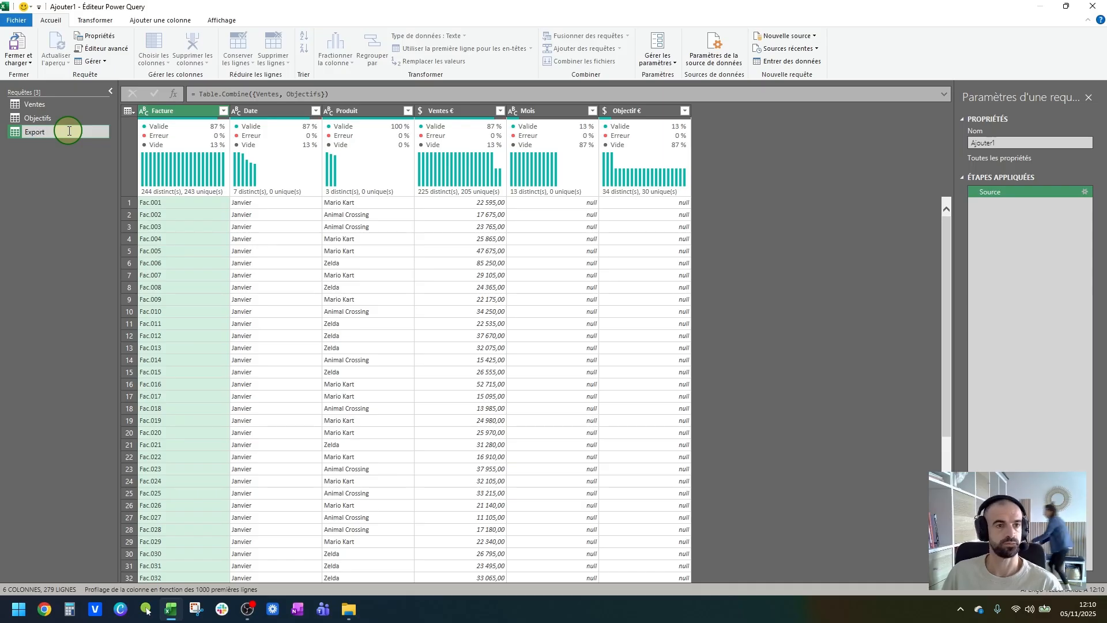
key(Return)
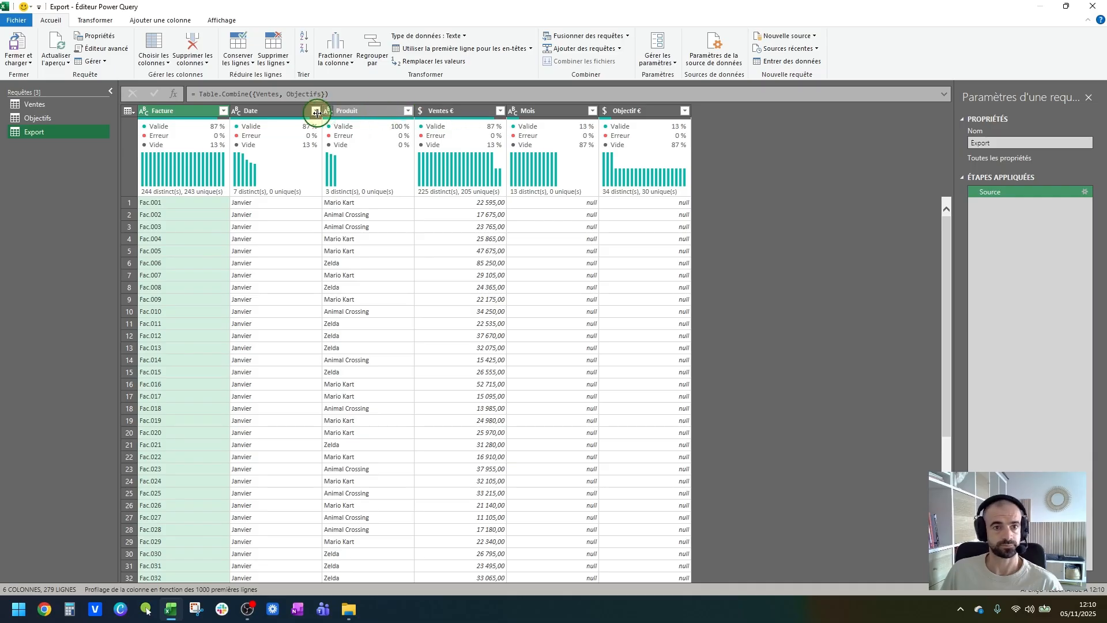
Step: Compare the Export query with the Ventes query and delete the Export query
click(45, 109)
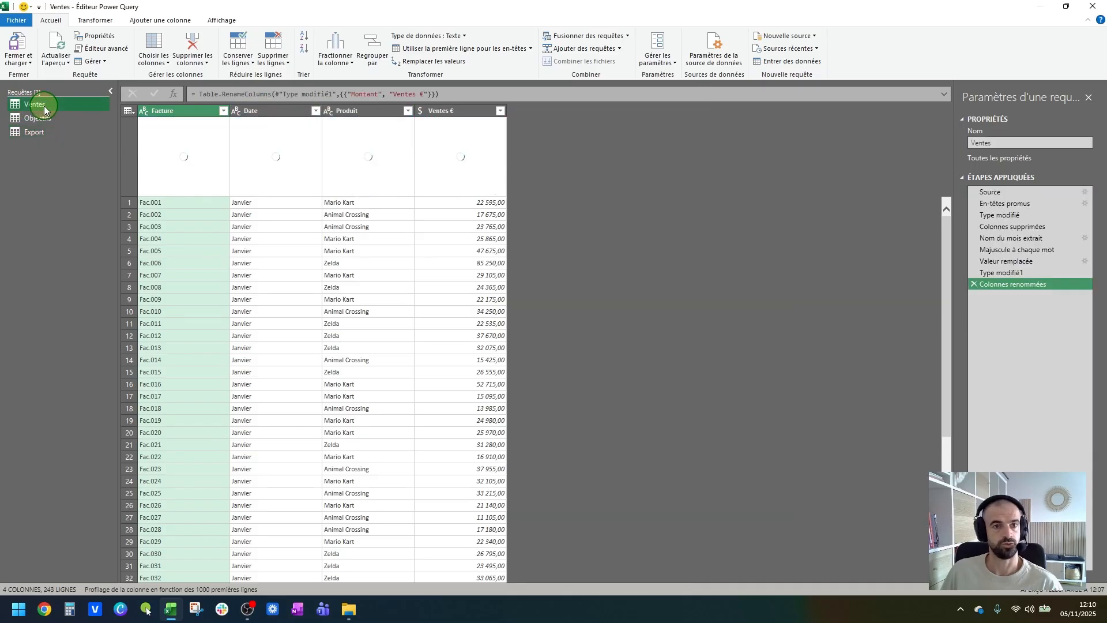
click(53, 132)
click(50, 104)
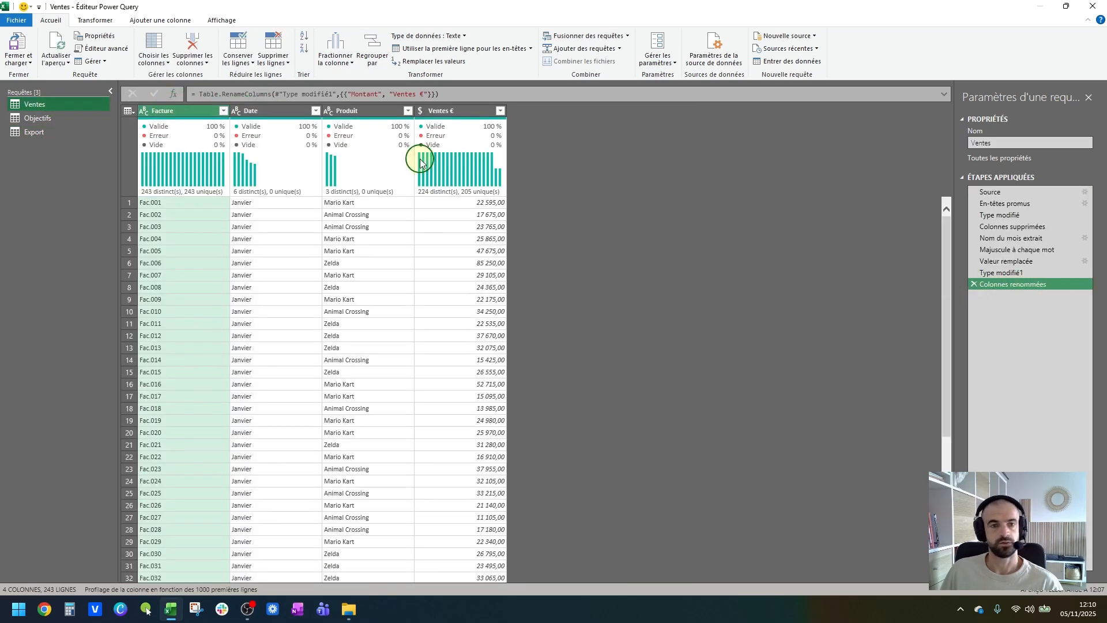
click(65, 132)
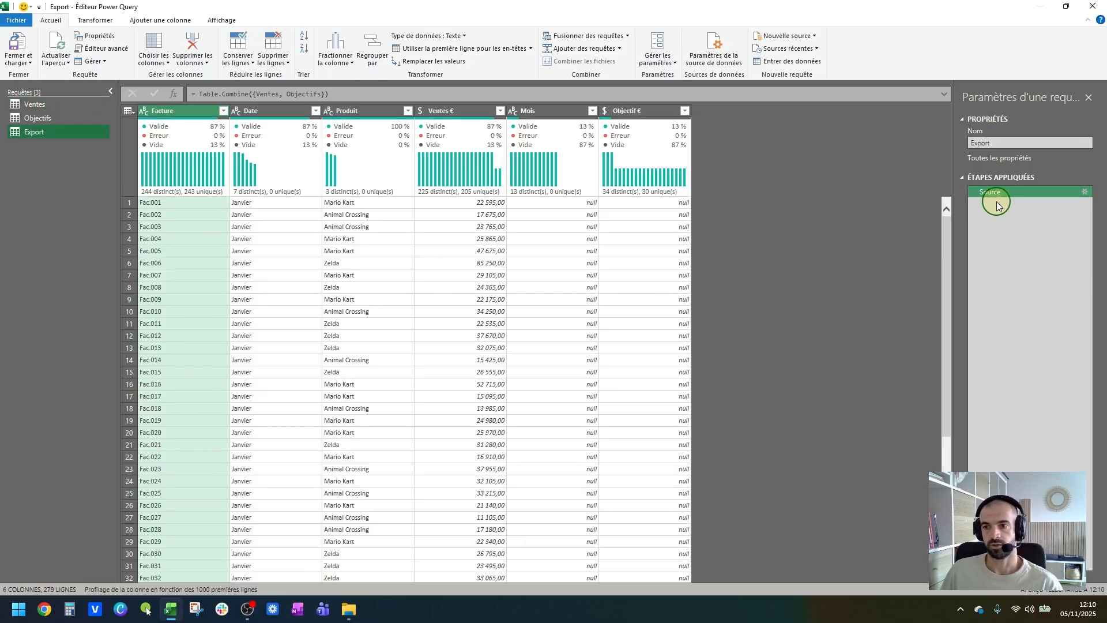
right_click(53, 133)
click(75, 168)
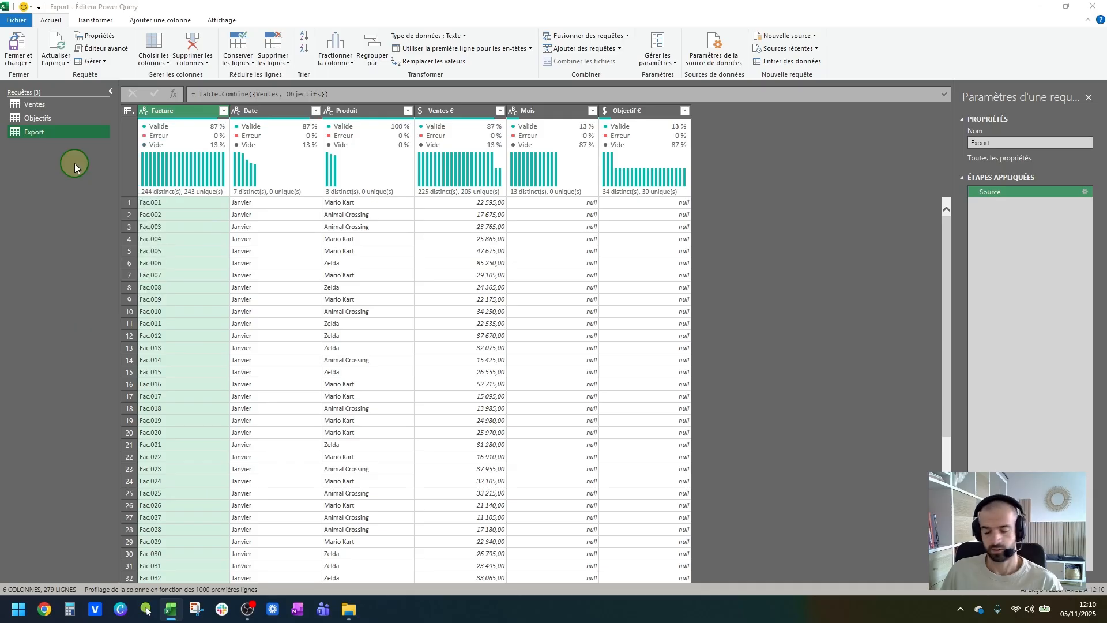
key(Return)
Step: Rename the Date column of the Ventes query as Mois to match the month column in Objectifs
click(67, 107)
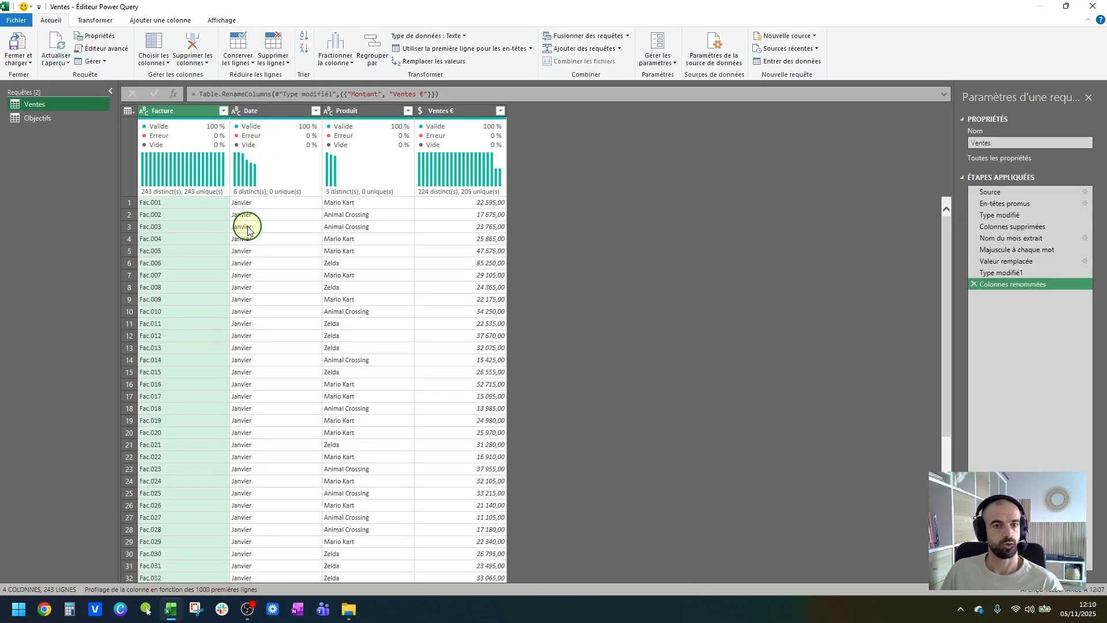
click(87, 119)
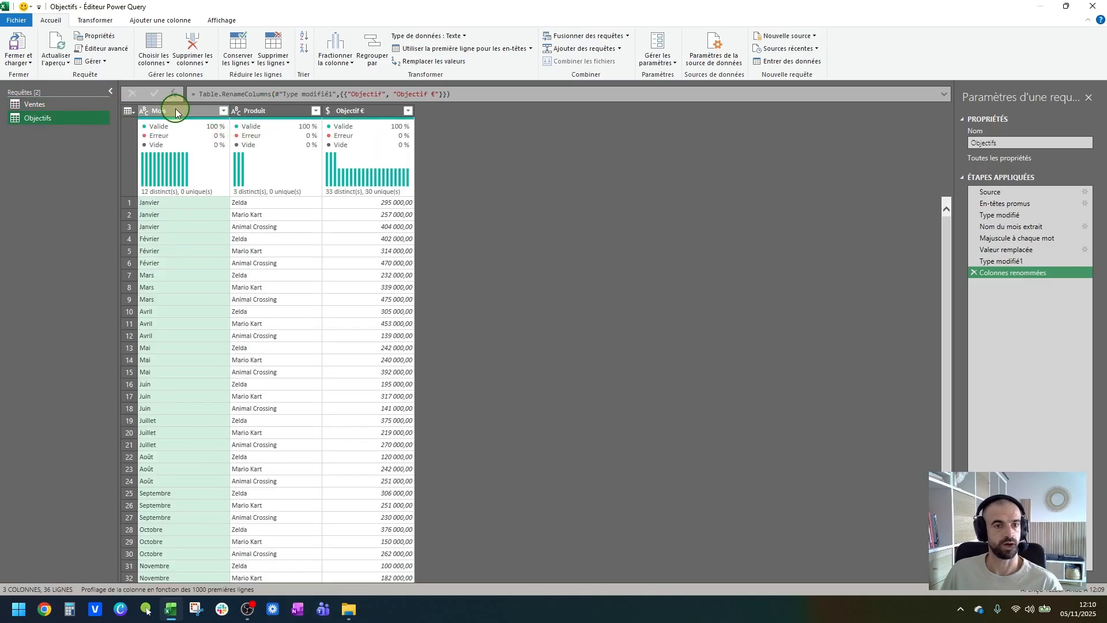
click(39, 105)
double_click(272, 110)
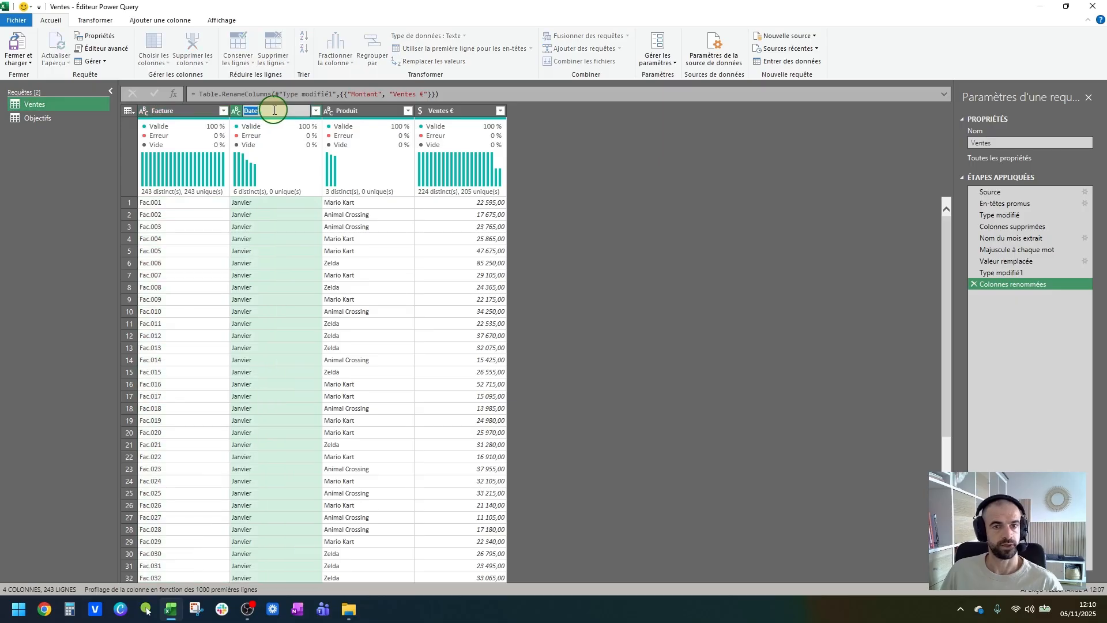
text(Mois)
key(Return)
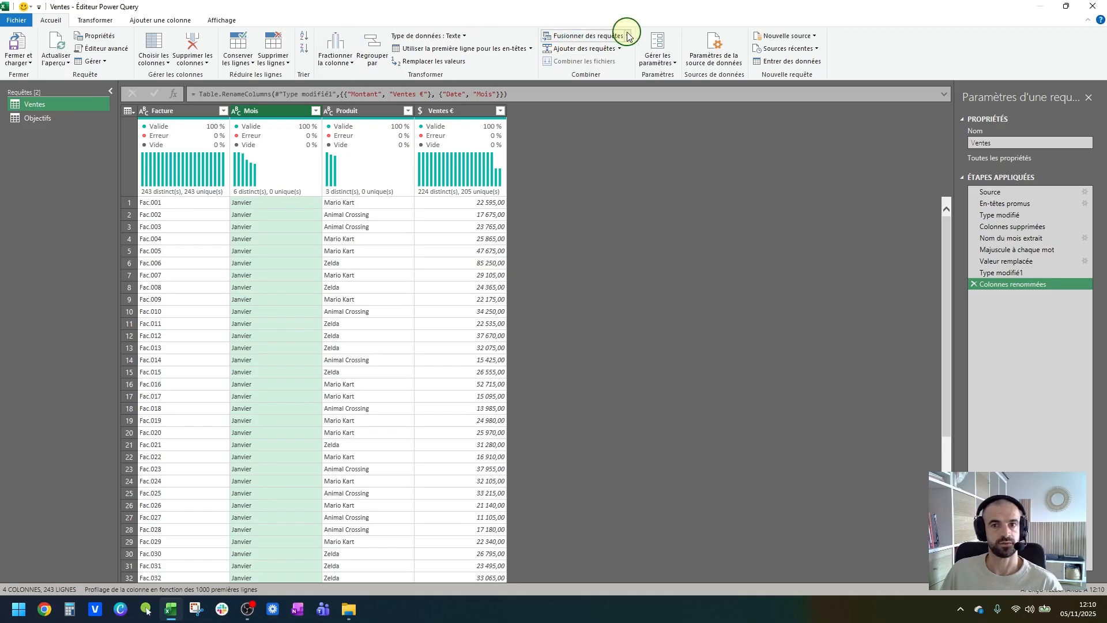
Step: Append the queries as a new one, with Ventes as the first table and Objectifs as the second
click(619, 51)
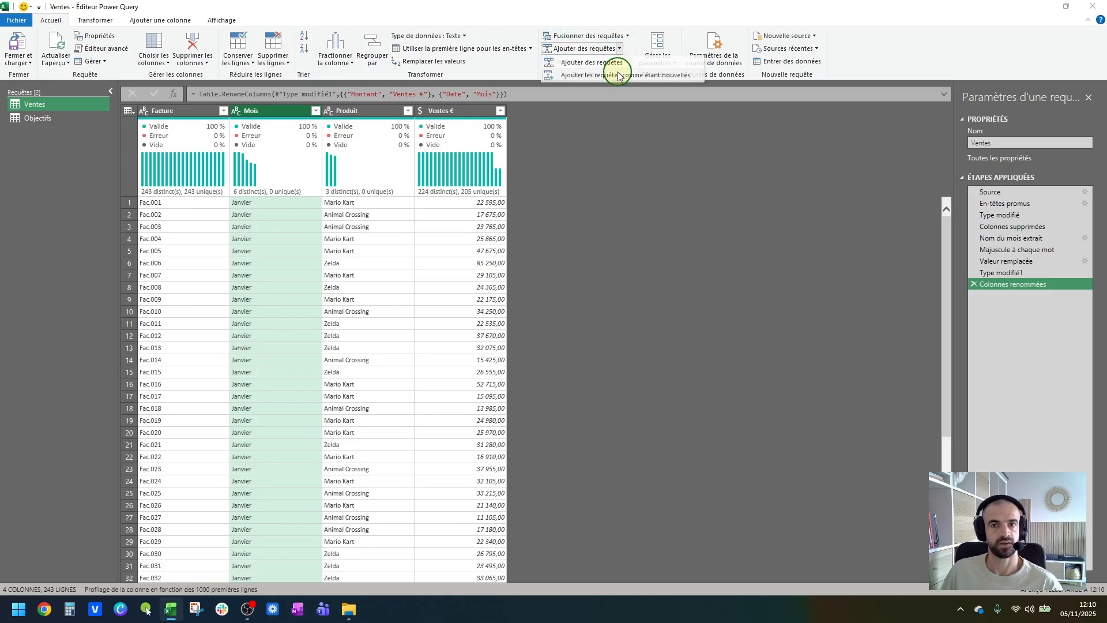
click(611, 64)
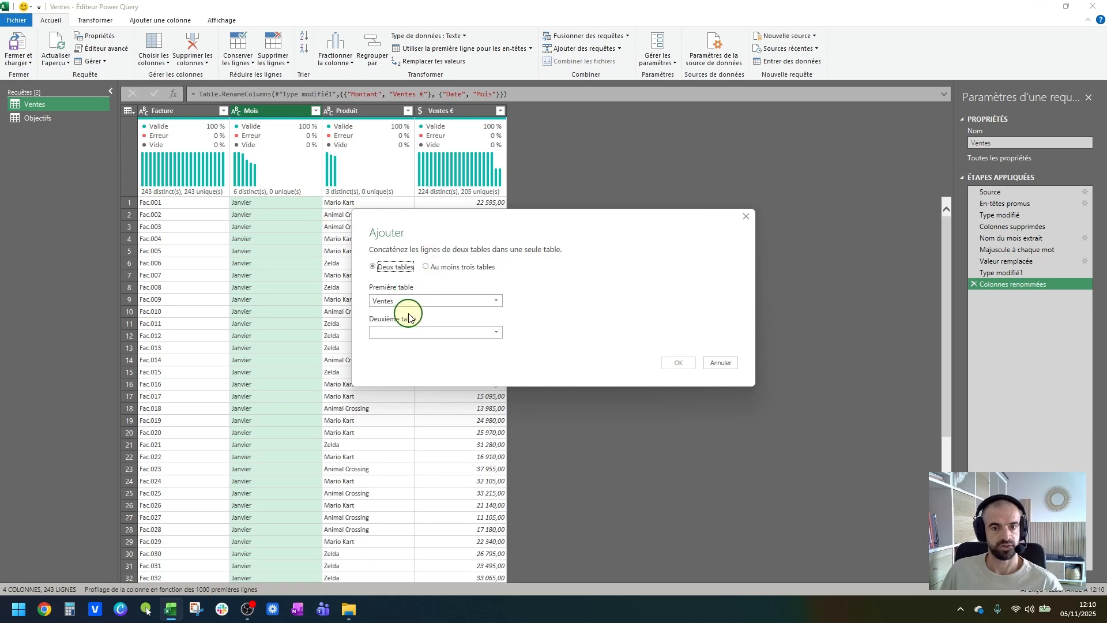
click(434, 333)
click(428, 354)
click(682, 368)
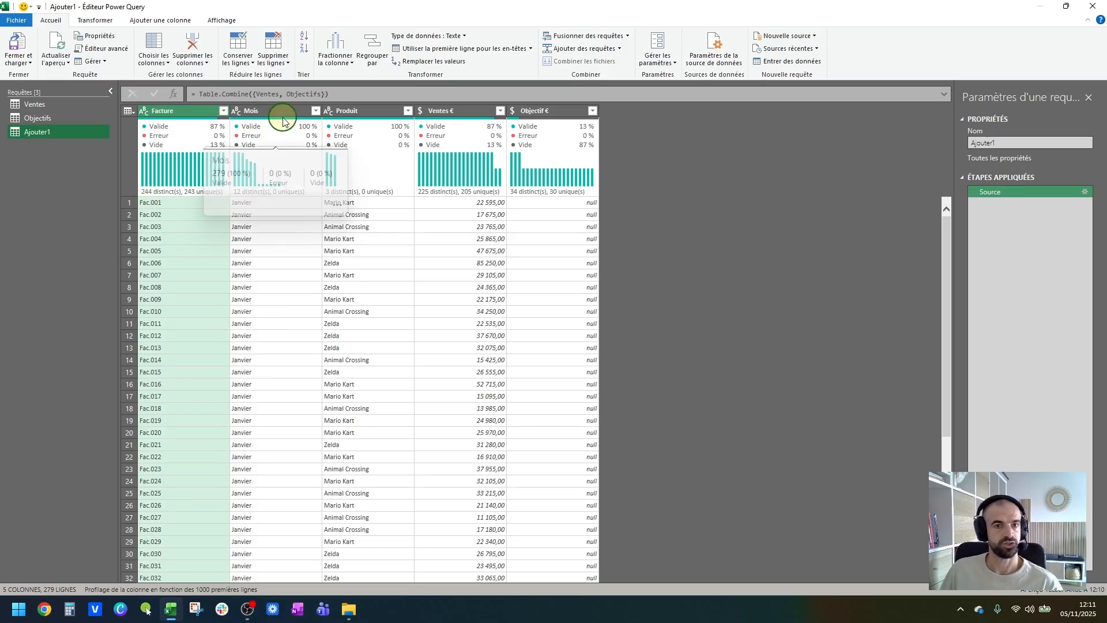
click(282, 115)
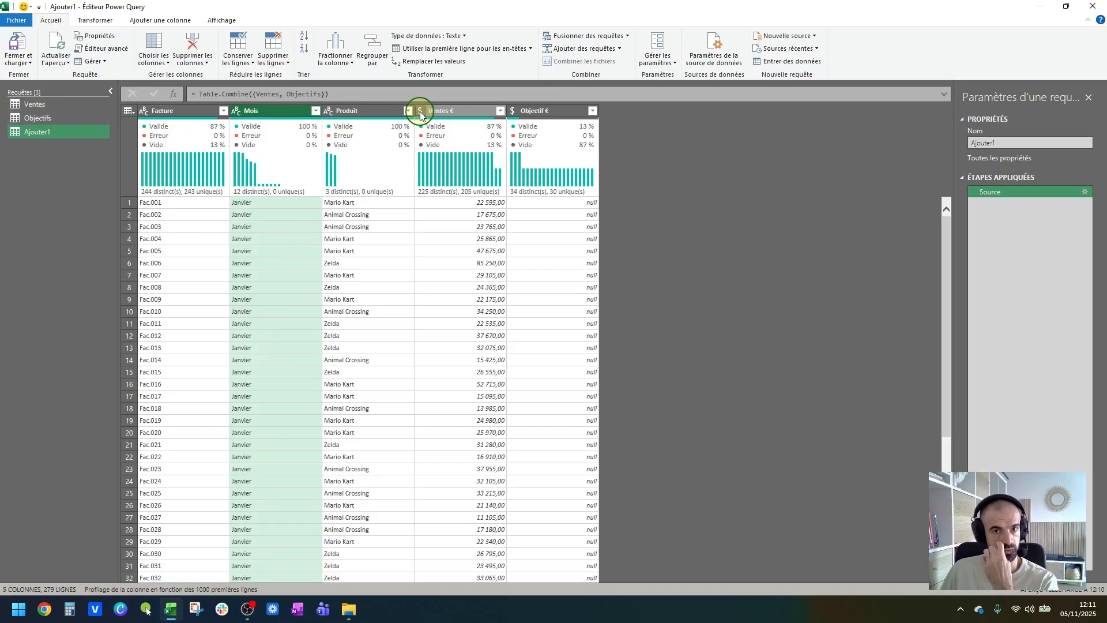
Step: Compare the columns of the Ventes and Objectifs queries with those of the appended query
click(82, 105)
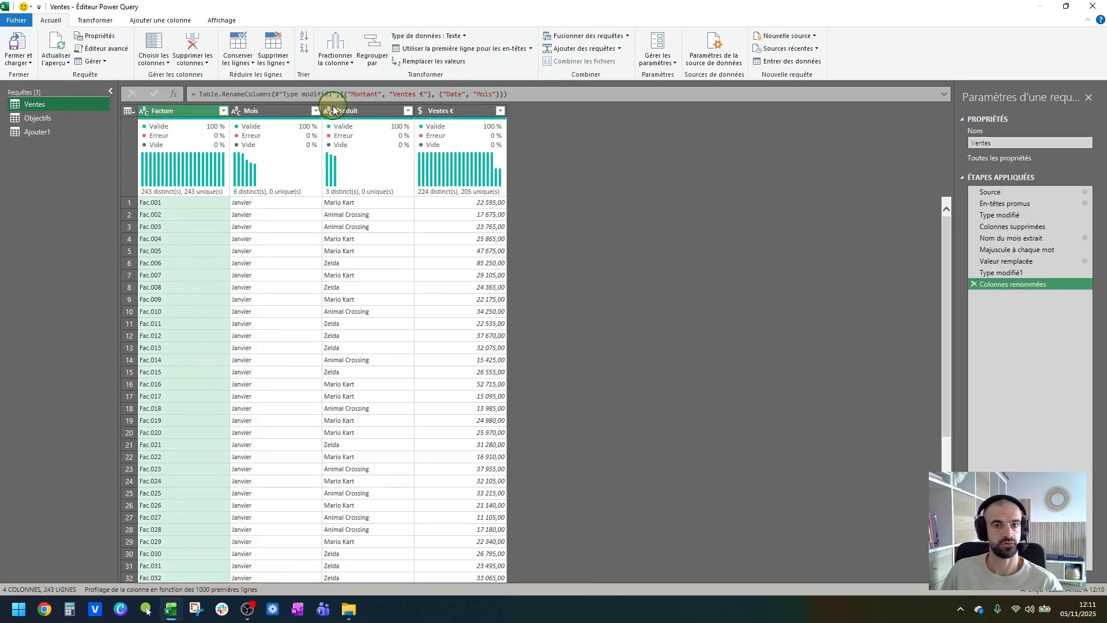
click(63, 131)
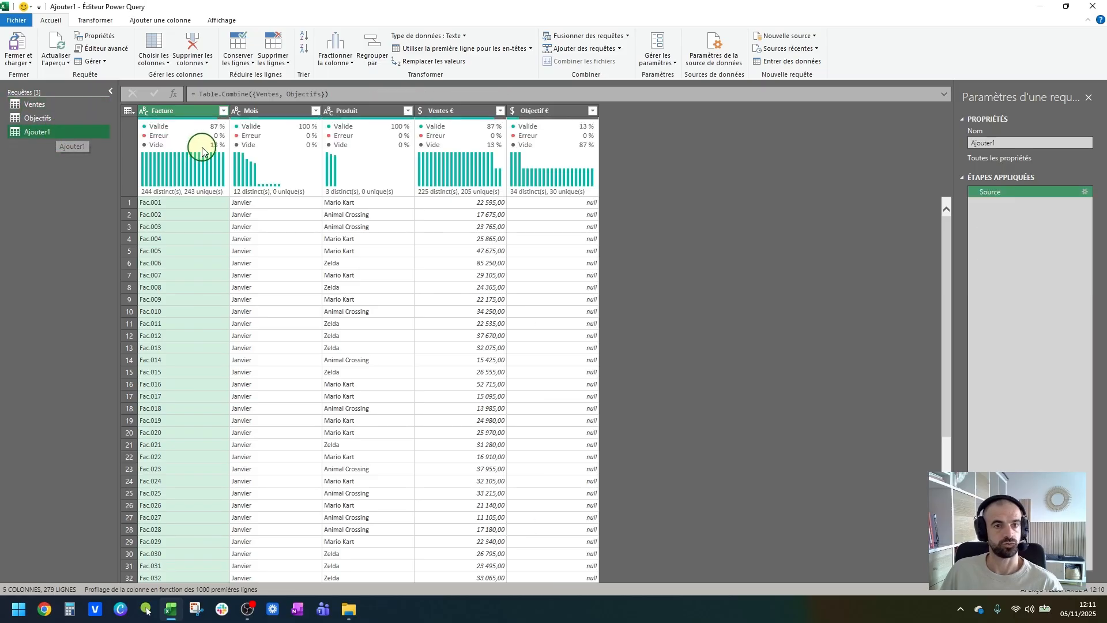
click(266, 111)
click(38, 118)
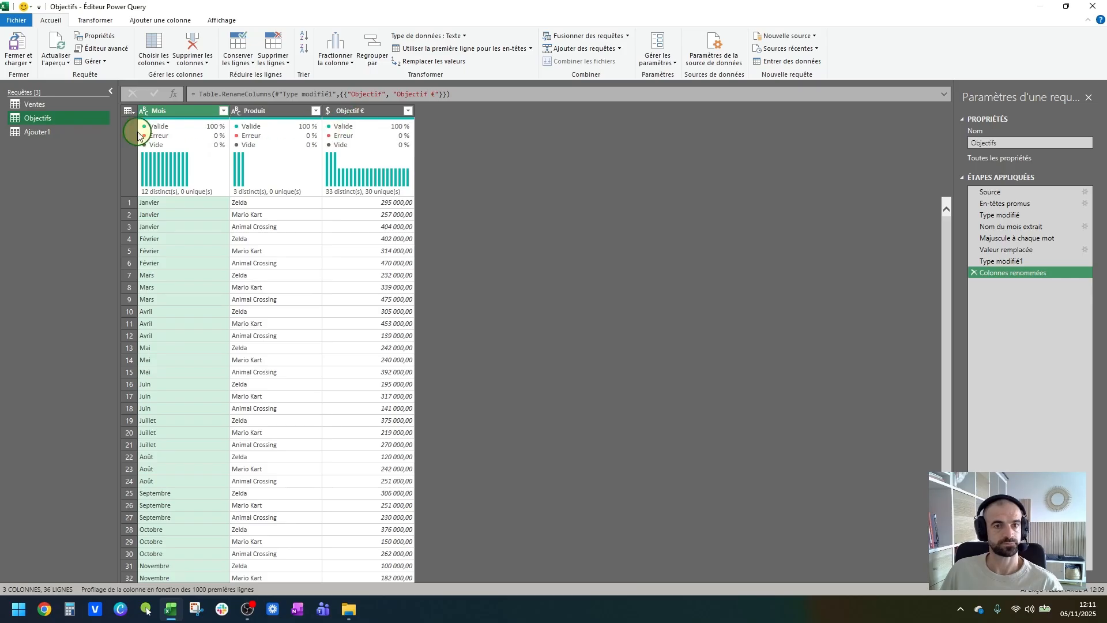
click(67, 129)
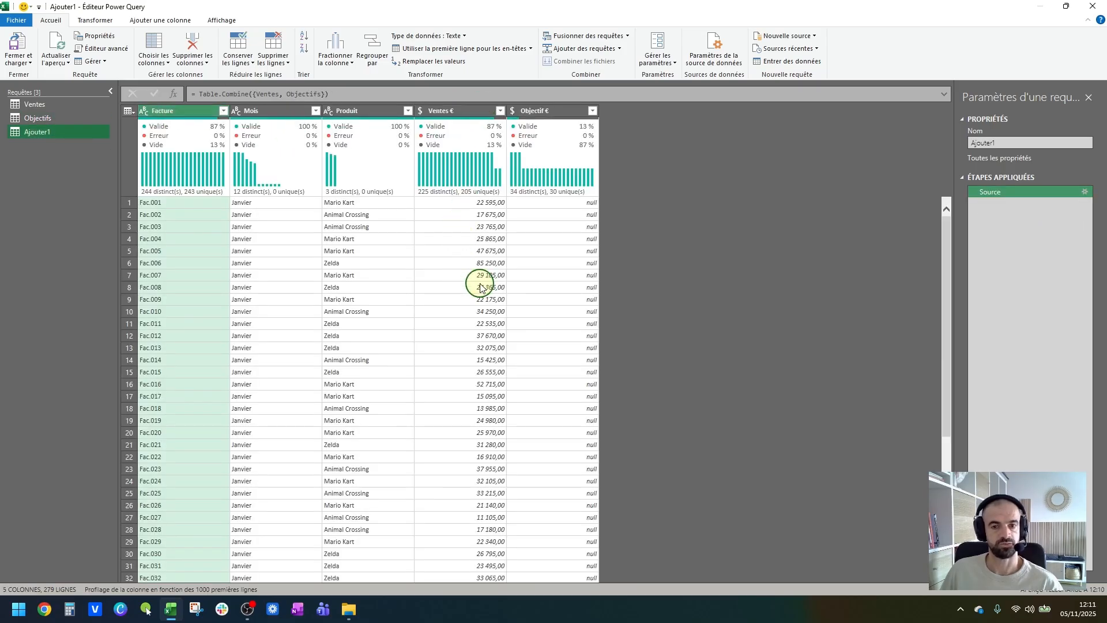
Step: Examine how the Objectif € and Ventes € columns are filled across all rows of the appended query, from sales rows to target rows
click(562, 110)
click(555, 233)
scroll(527, 287, down, 20)
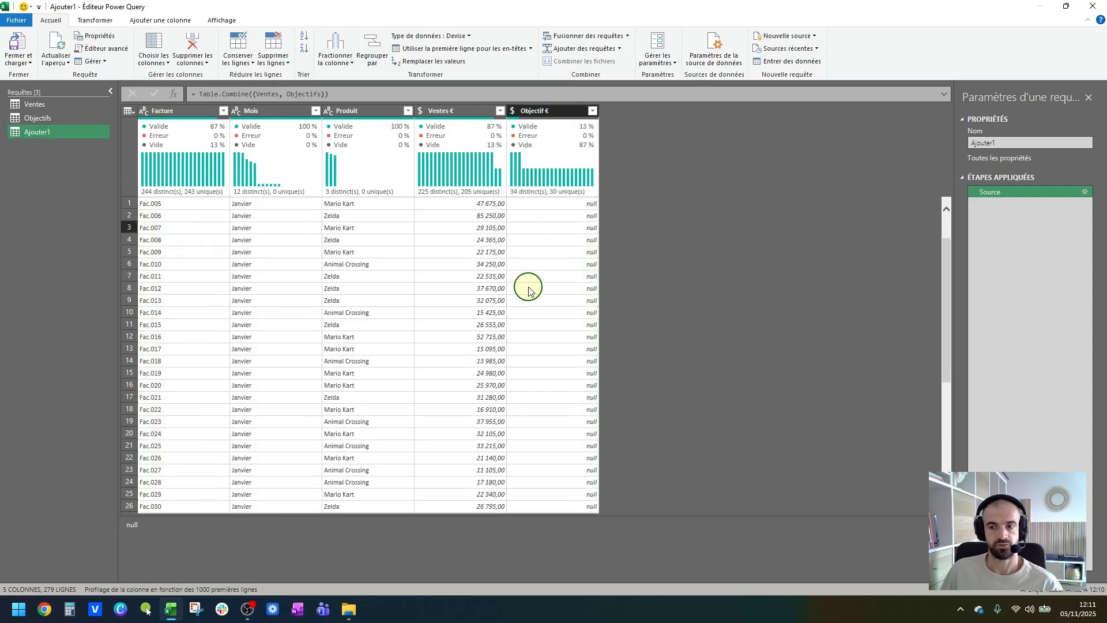
click(563, 110)
scroll(565, 300, down, 13)
scroll(564, 340, down, 20)
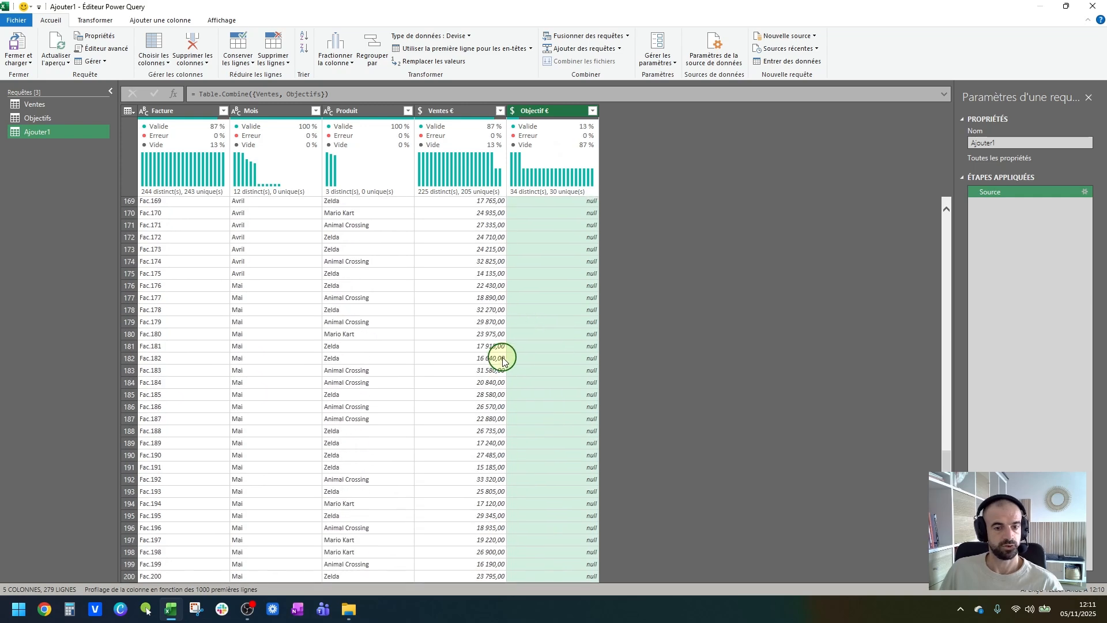
scroll(461, 374, down, 10)
scroll(459, 363, up, 6)
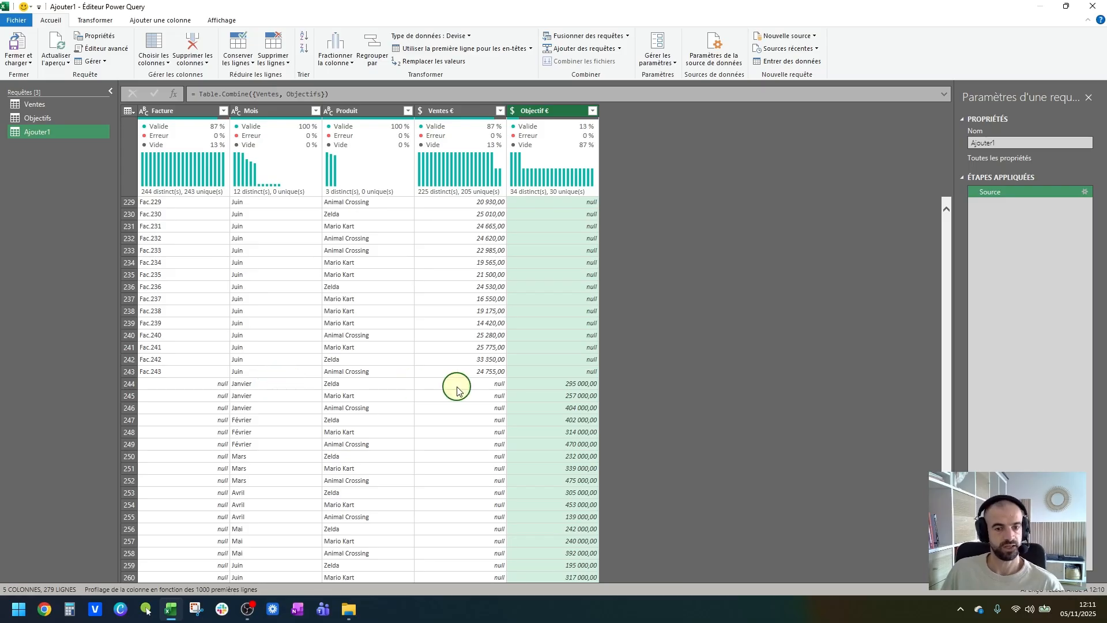
scroll(455, 385, down, 2)
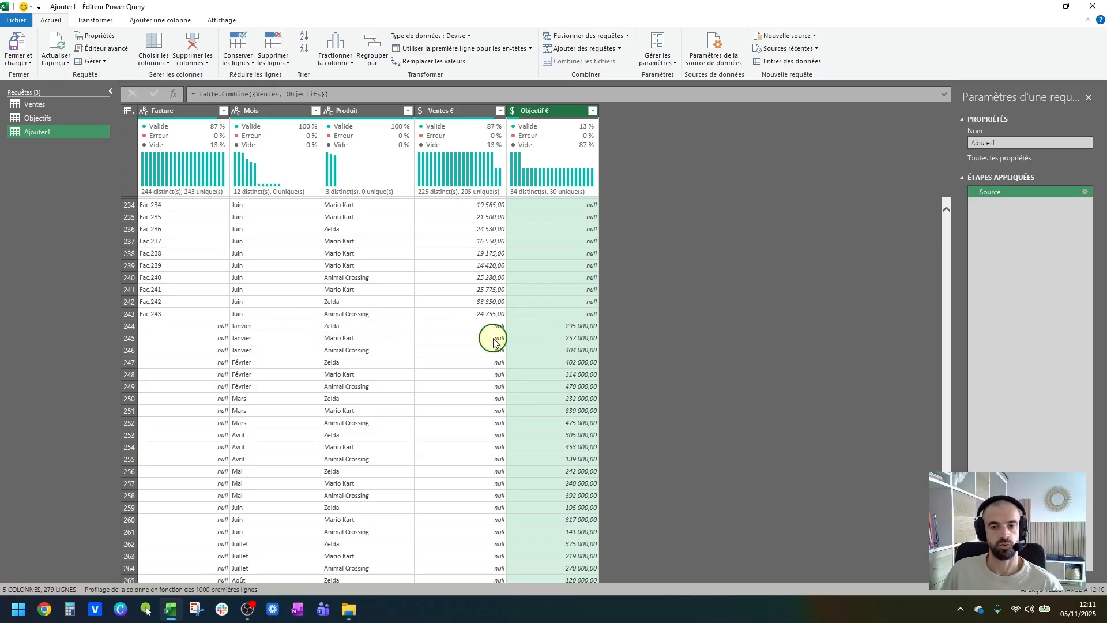
scroll(506, 346, down, 5)
scroll(513, 349, up, 20)
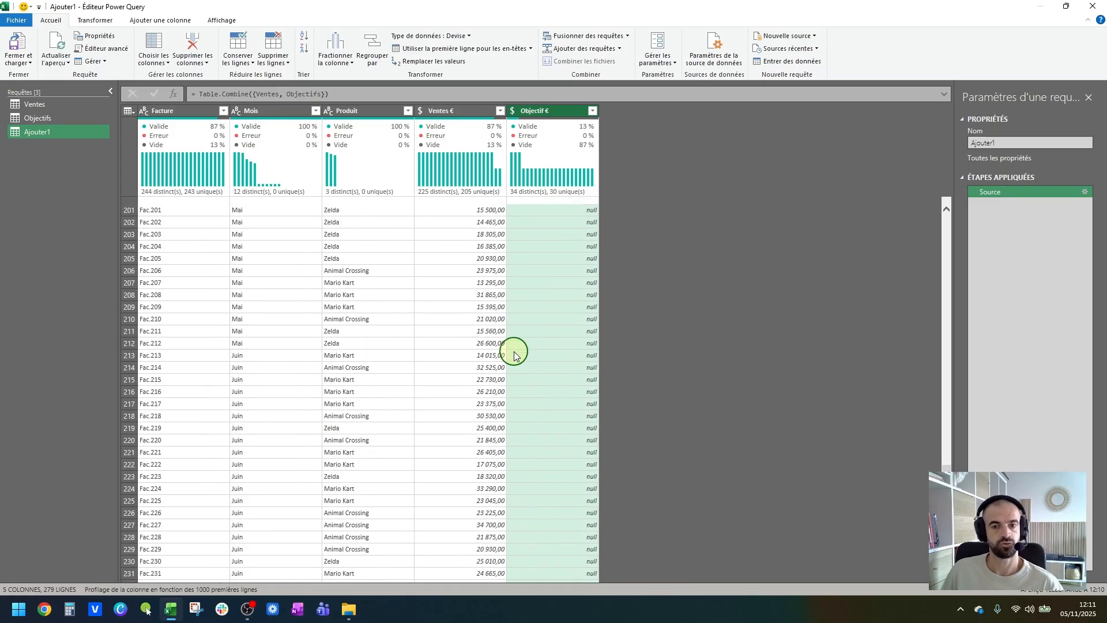
scroll(244, 311, up, 20)
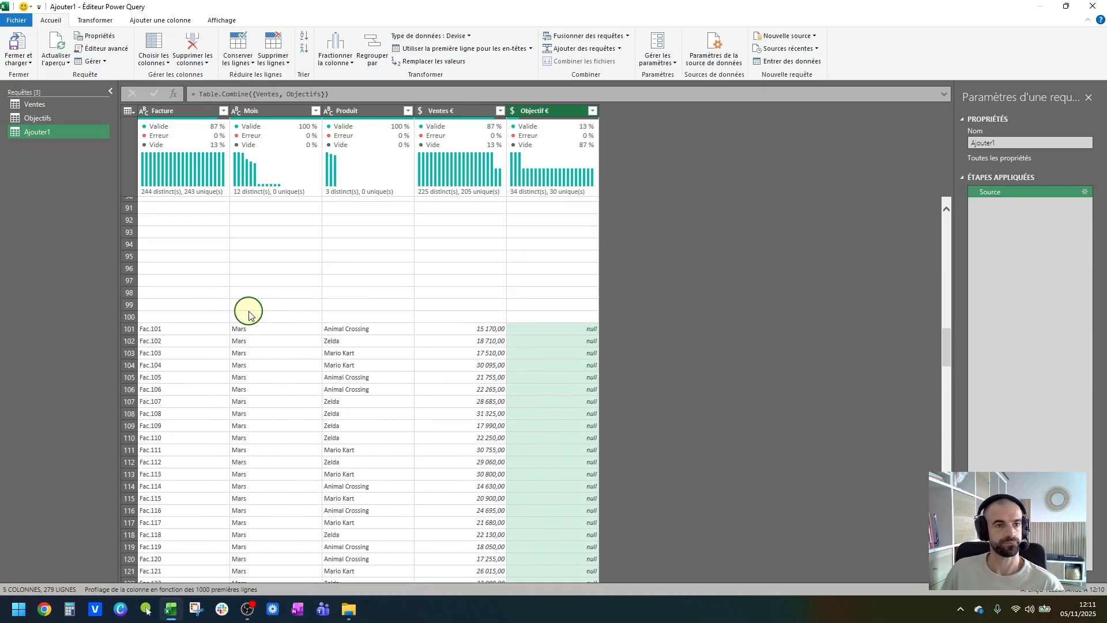
Step: Rename the appended query as Export
double_click(50, 139)
text(Export)
key(Return)
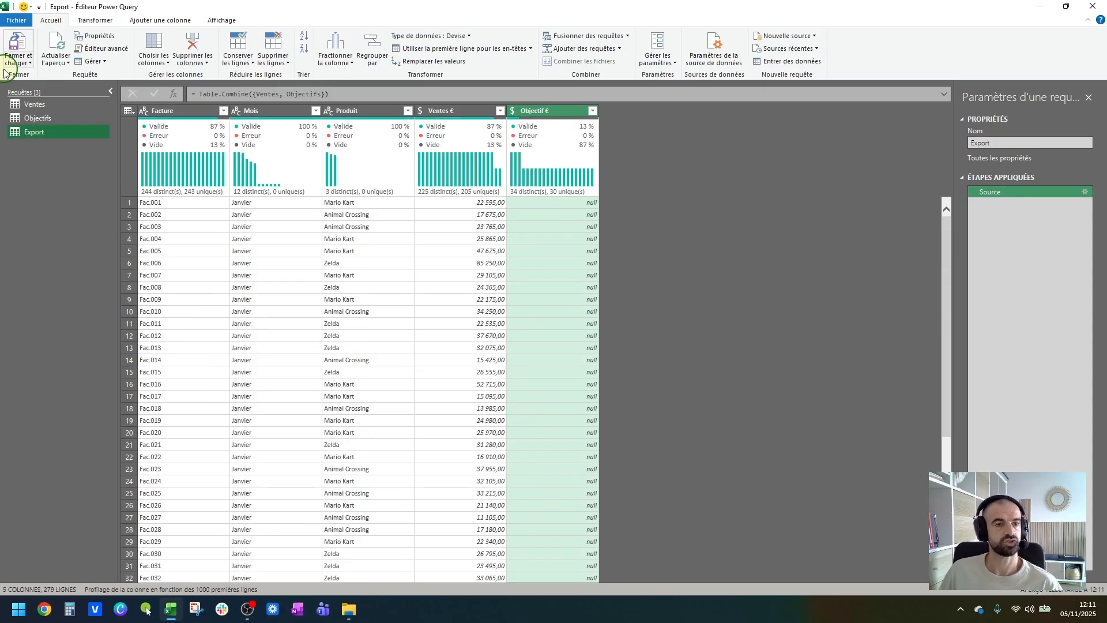
Step: Create a new query group named Sources
click(53, 174)
right_click(53, 181)
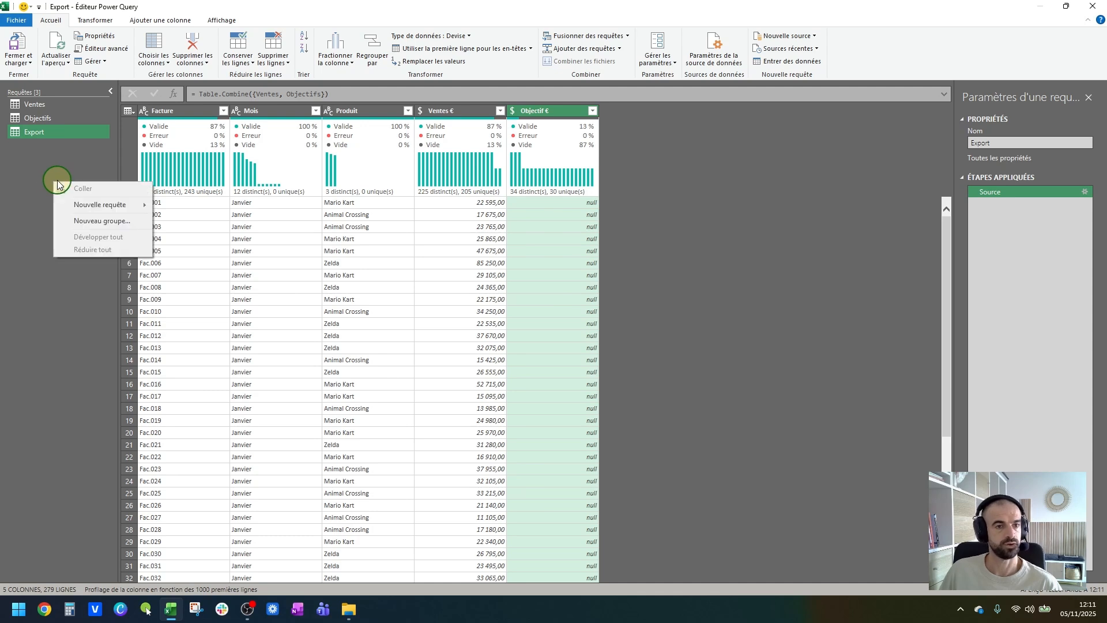
click(87, 219)
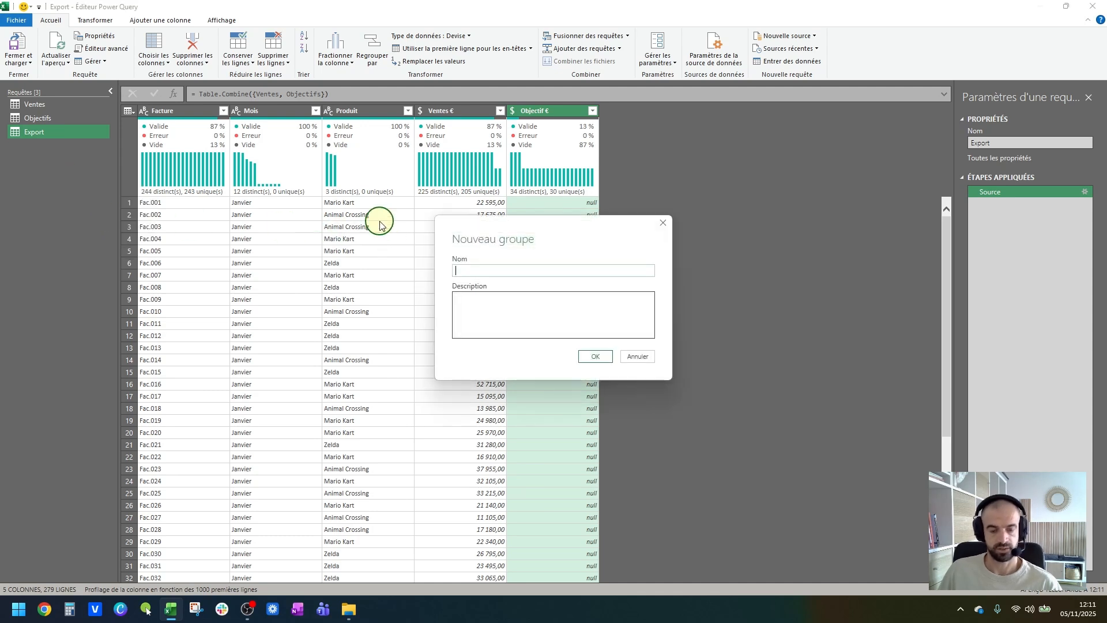
text(Sources)
key(Return)
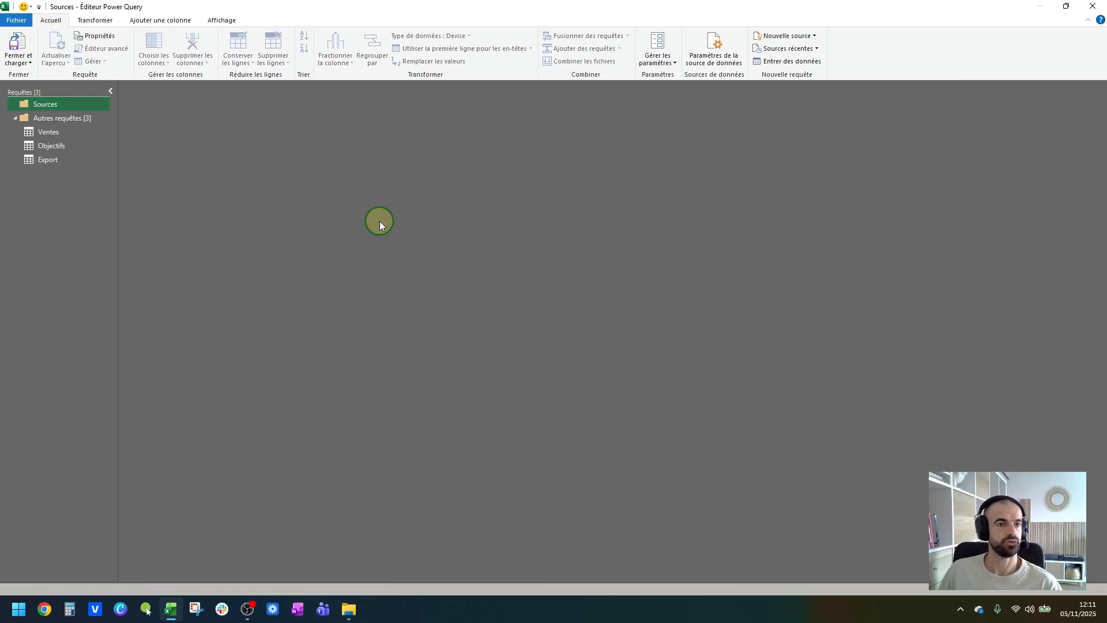
Step: Move the Ventes and Objectifs queries into the Sources group, collapse the group and display the Export query
click(61, 132)
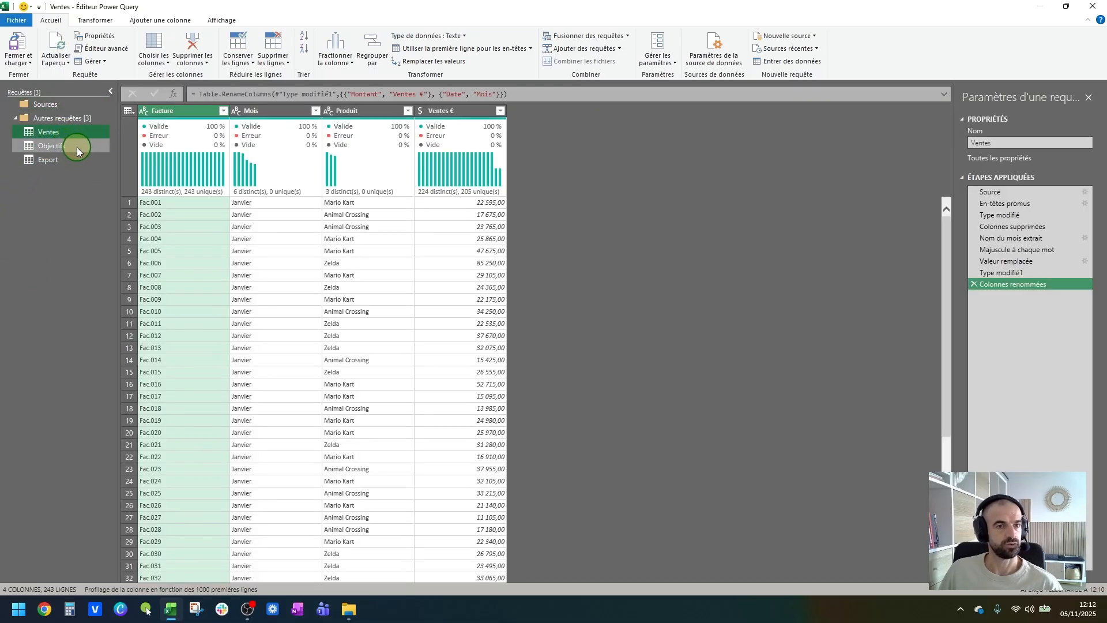
click(78, 147)
drag(77, 133, 64, 105)
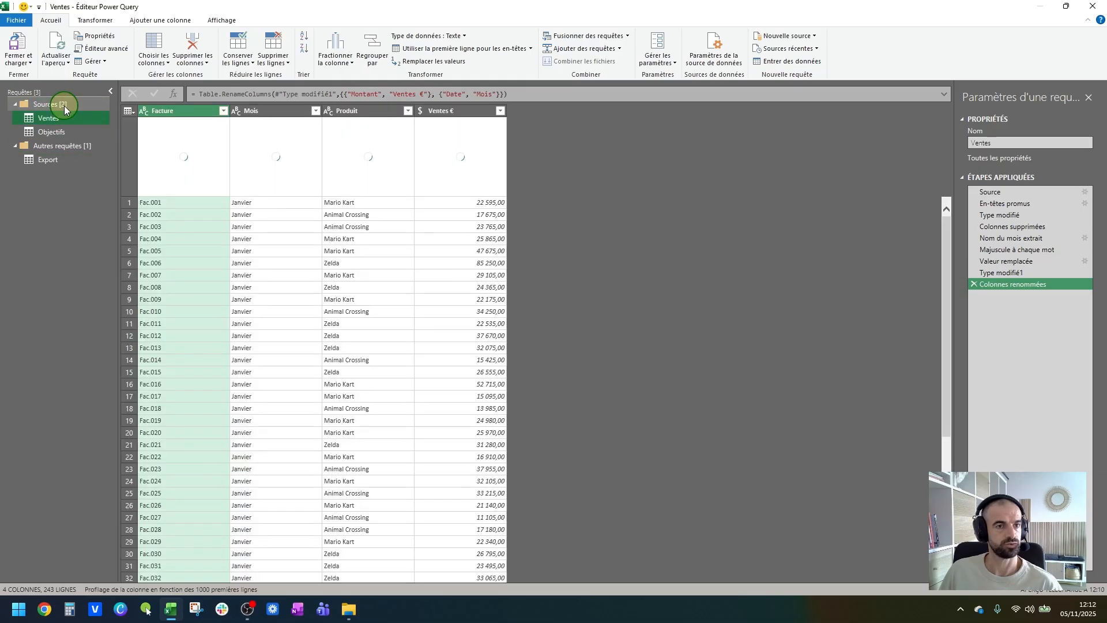
click(19, 103)
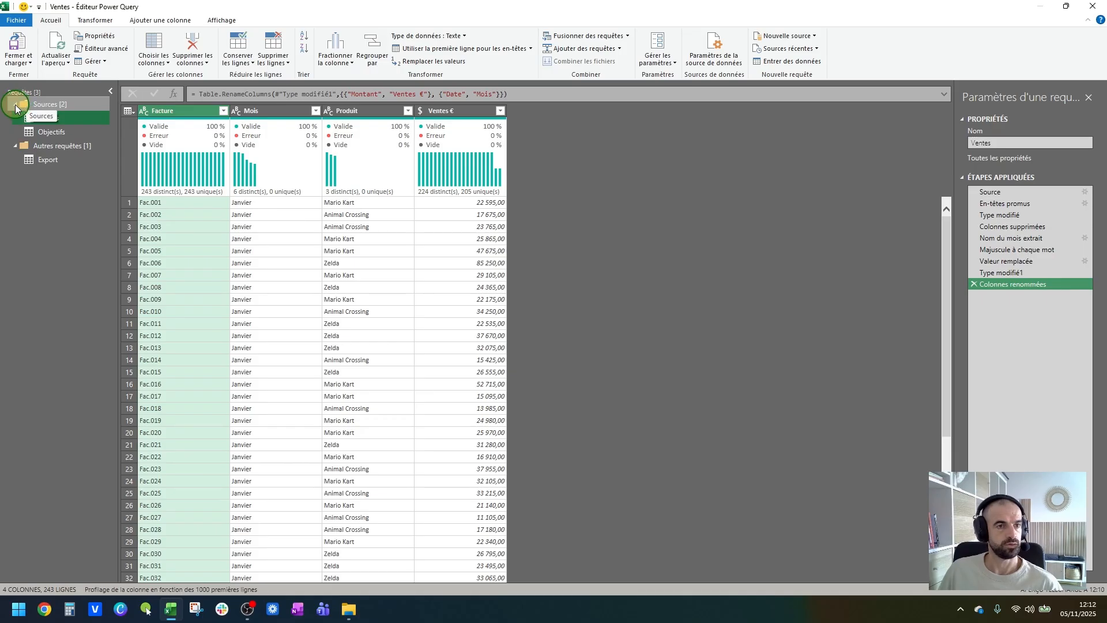
click(59, 134)
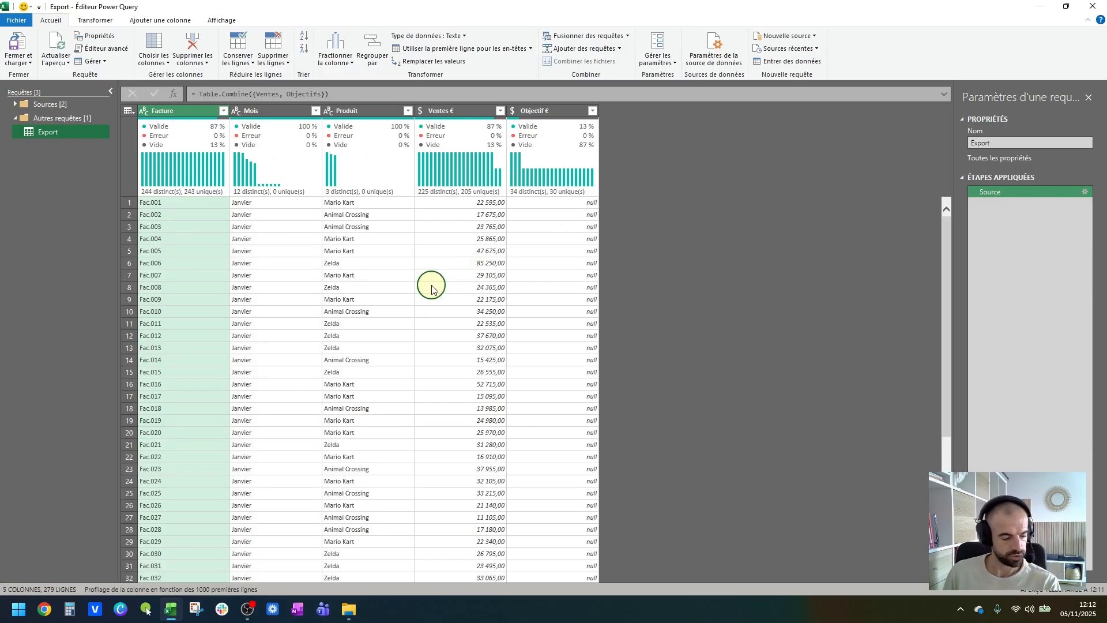
click(16, 22)
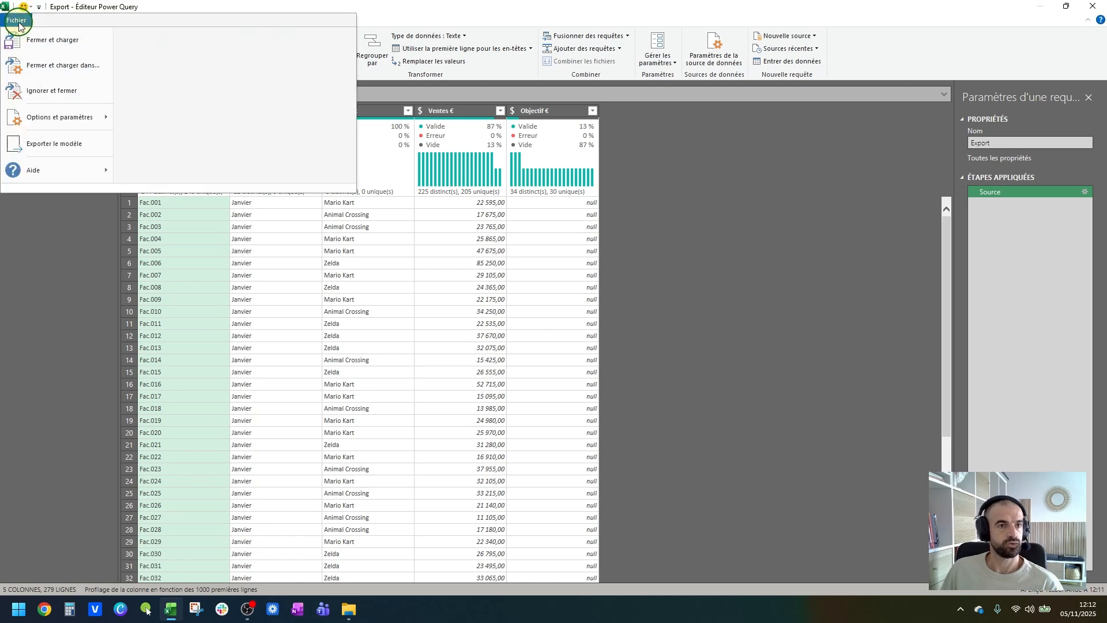
click(36, 24)
click(13, 22)
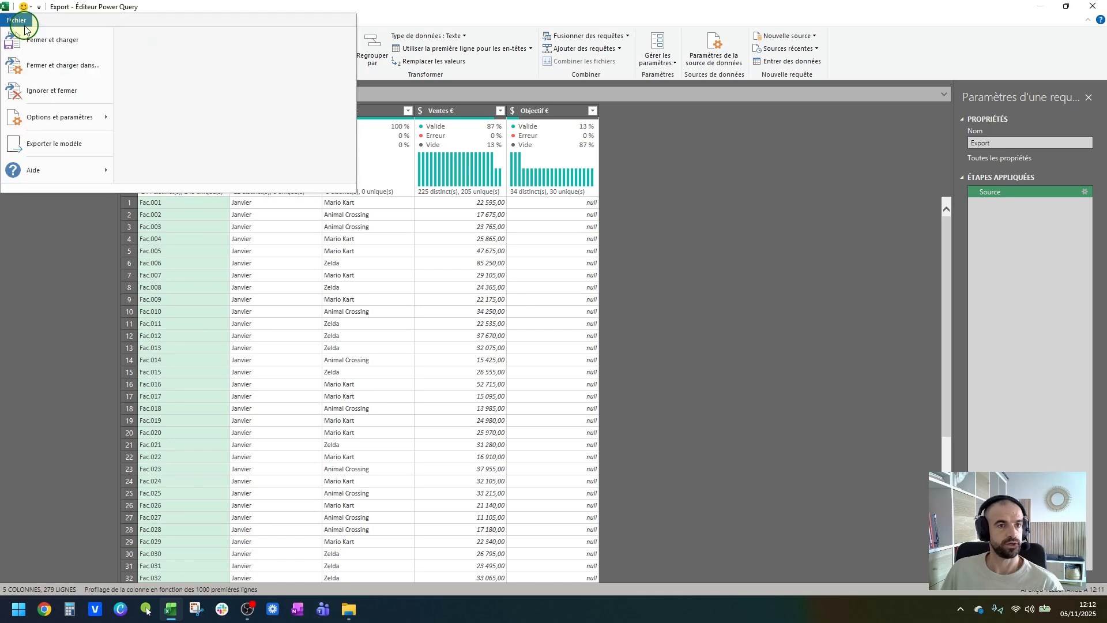
click(51, 21)
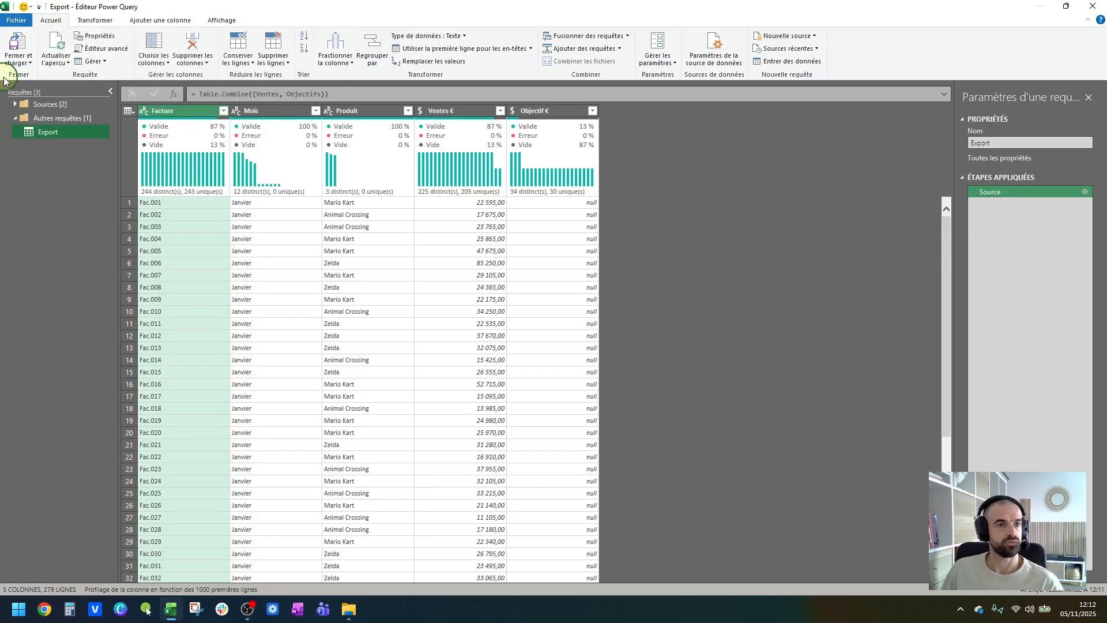
Step: Close the query editor and load the queries to the workbook as connections only (Ne créer que la connexion)
click(17, 42)
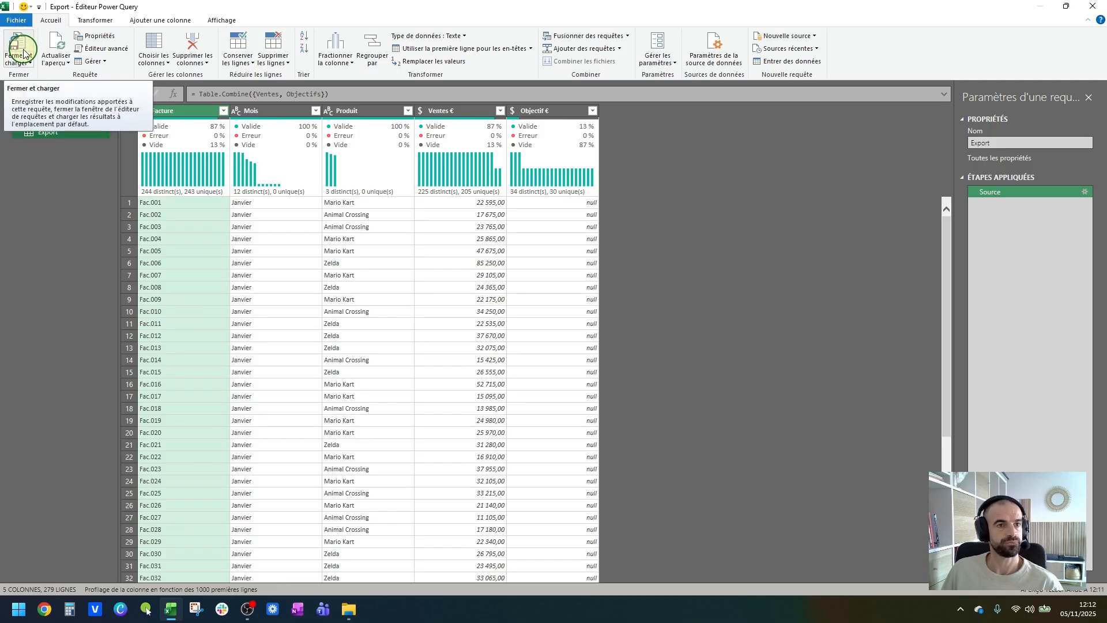
click(23, 64)
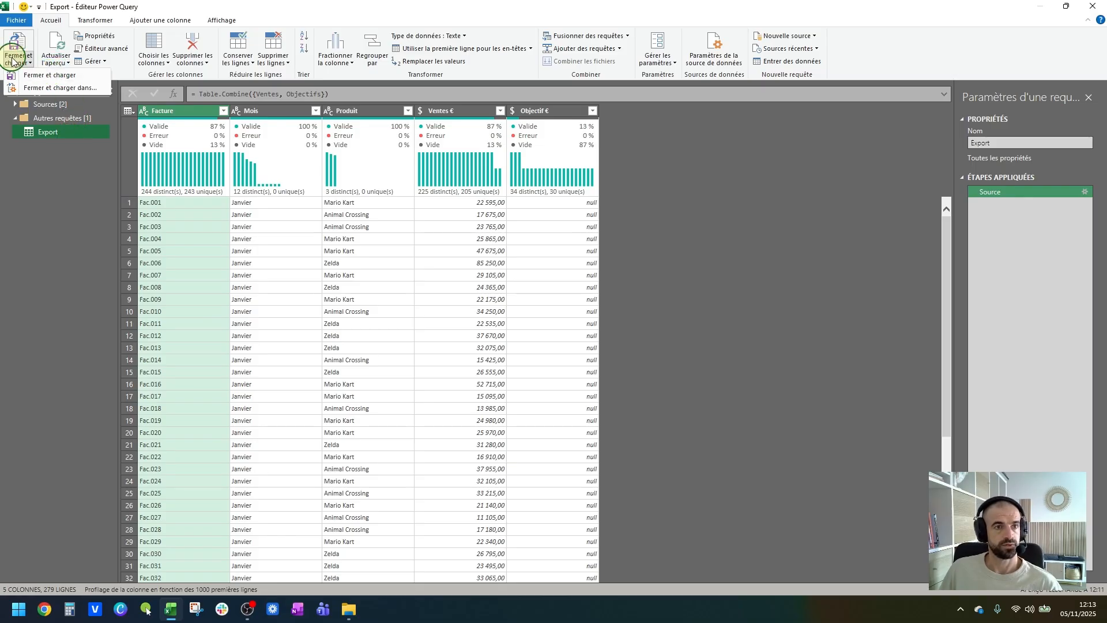
click(60, 87)
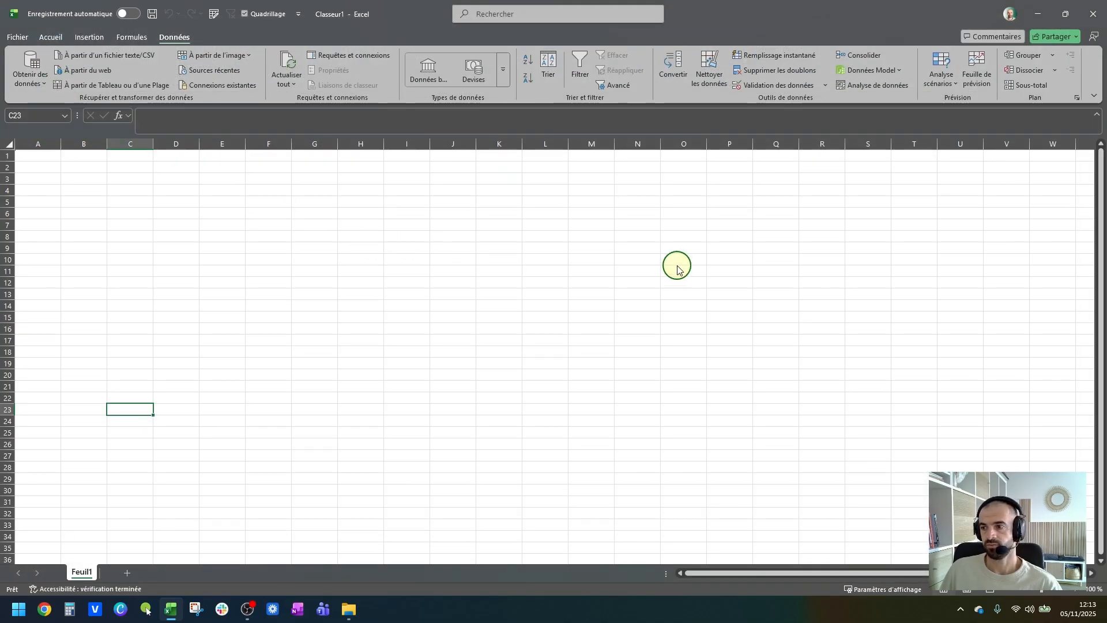
drag(638, 92, 576, 213)
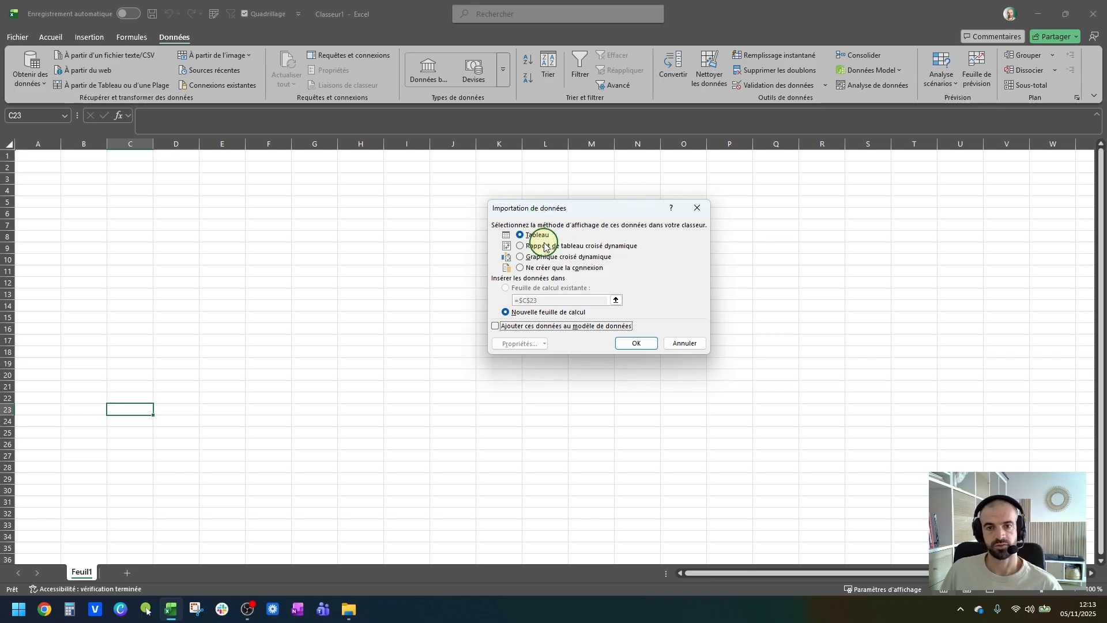
click(558, 268)
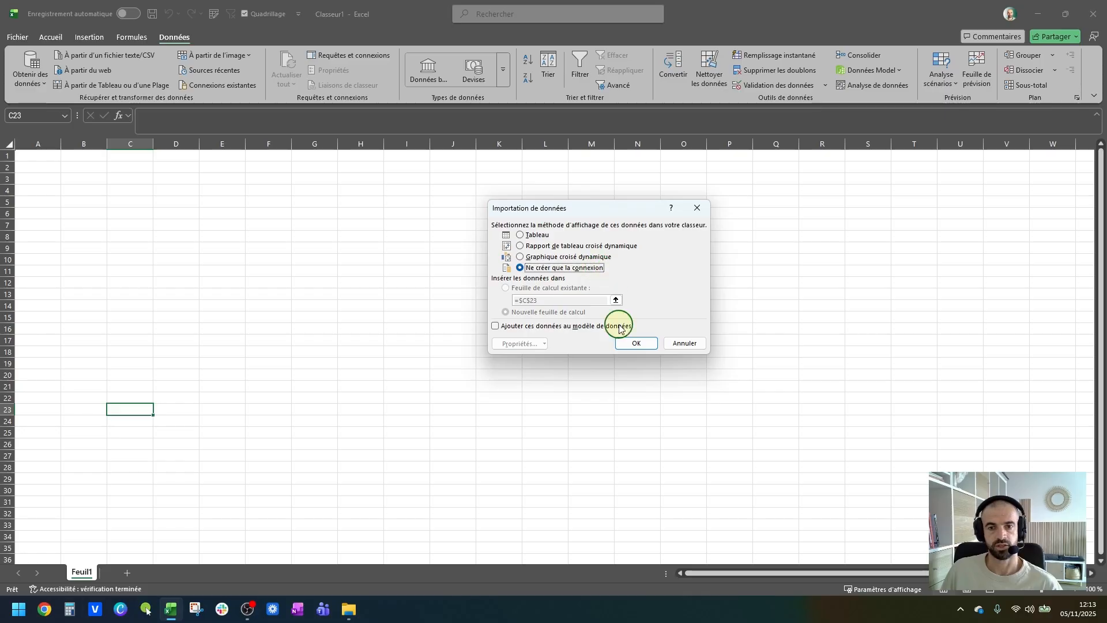
click(644, 345)
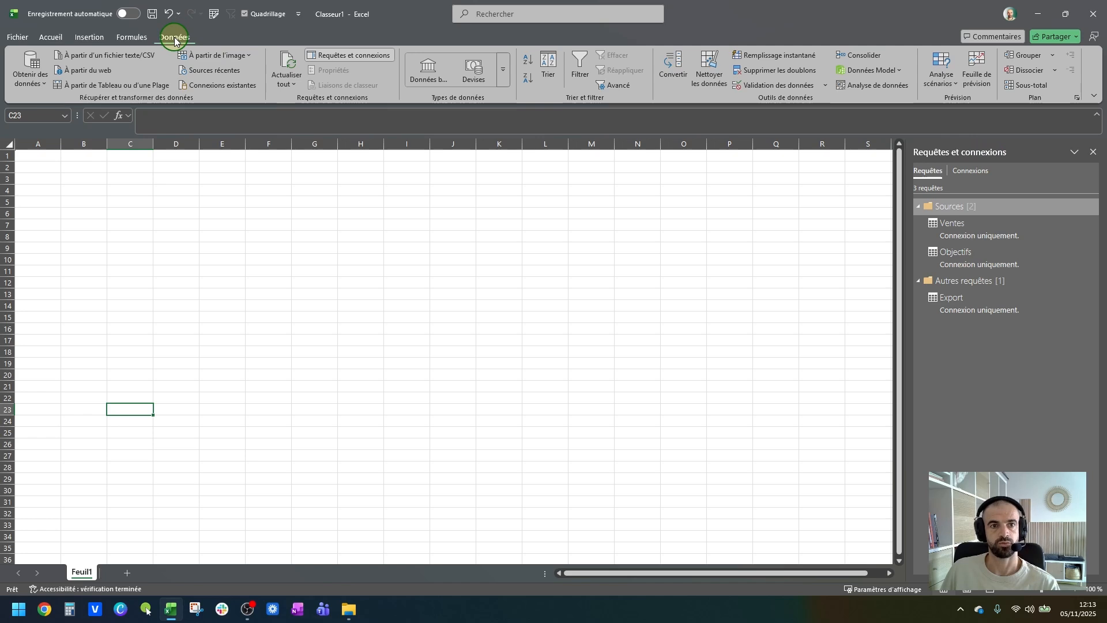
Step: Hide the workbook's list of queries and connections and show it again
click(363, 55)
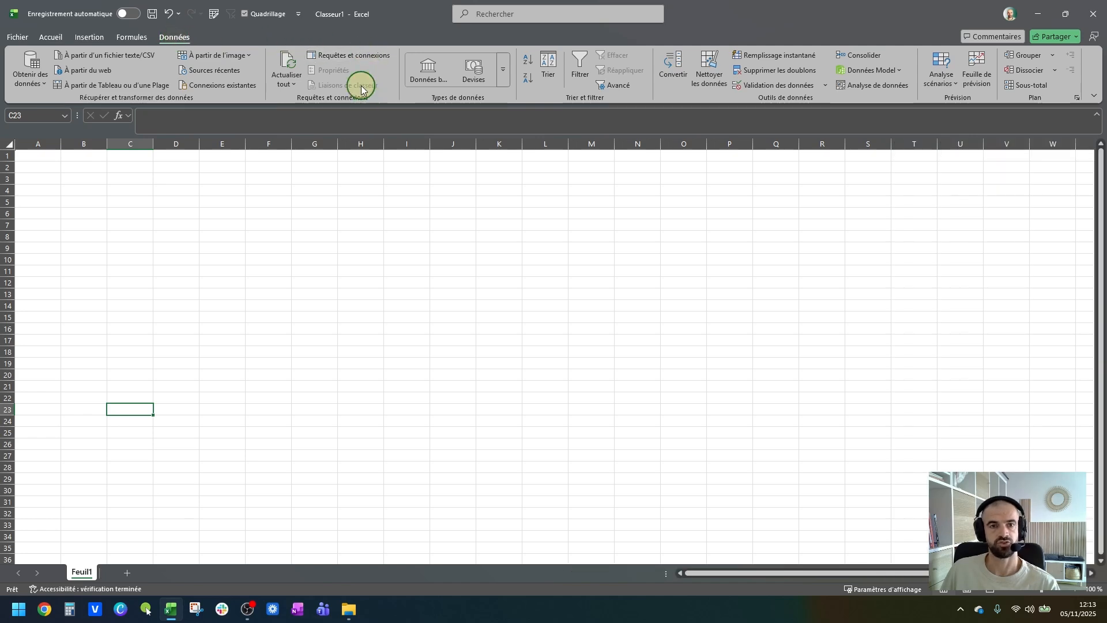
click(349, 56)
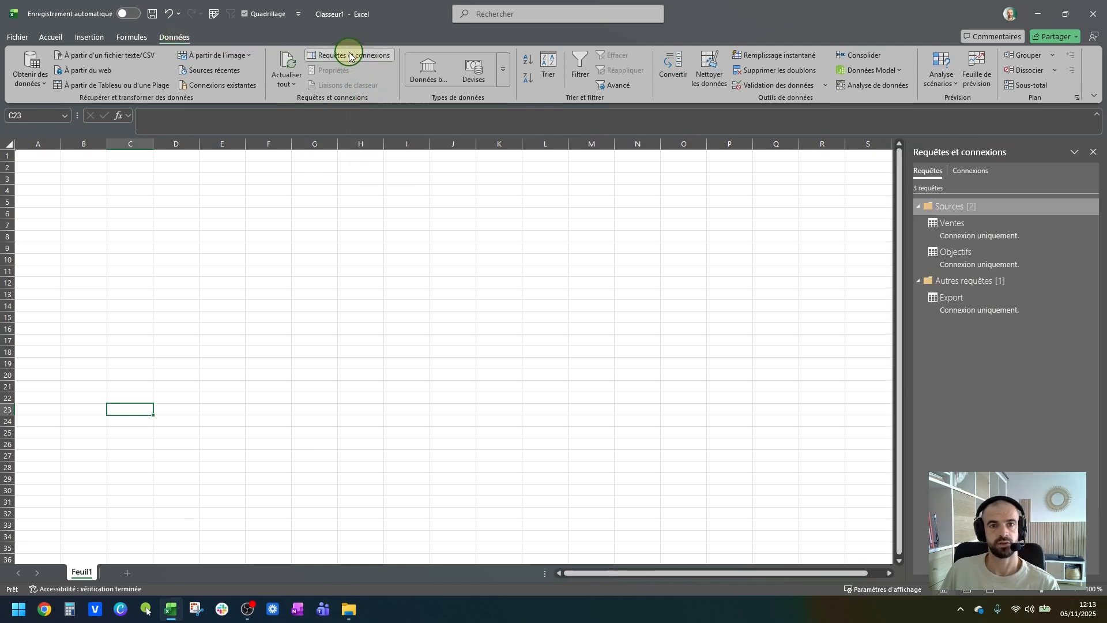
click(350, 55)
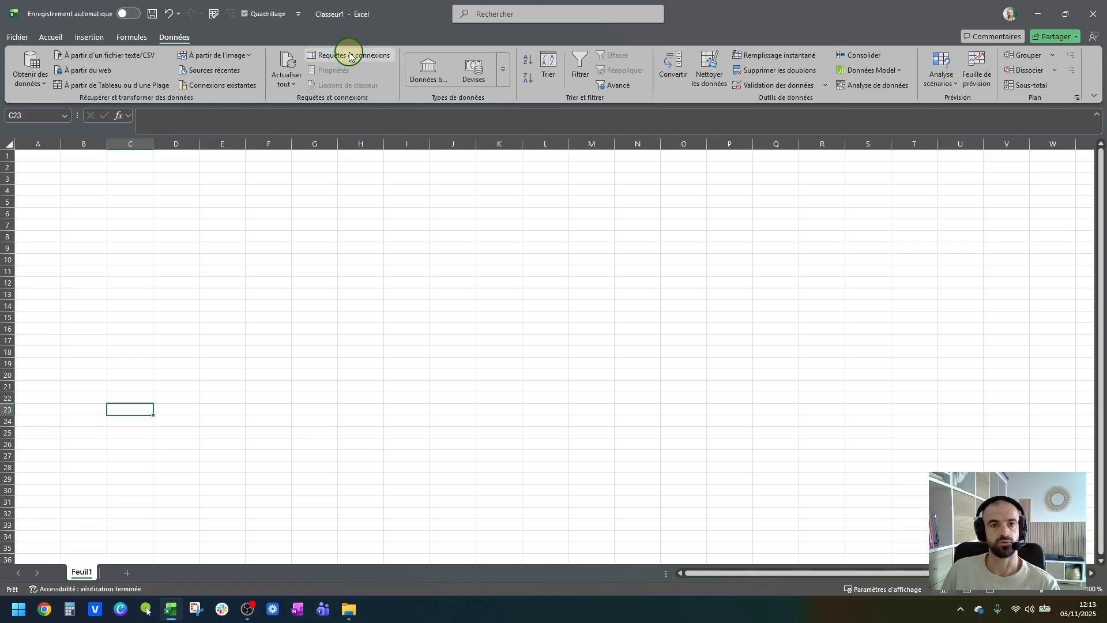
click(349, 55)
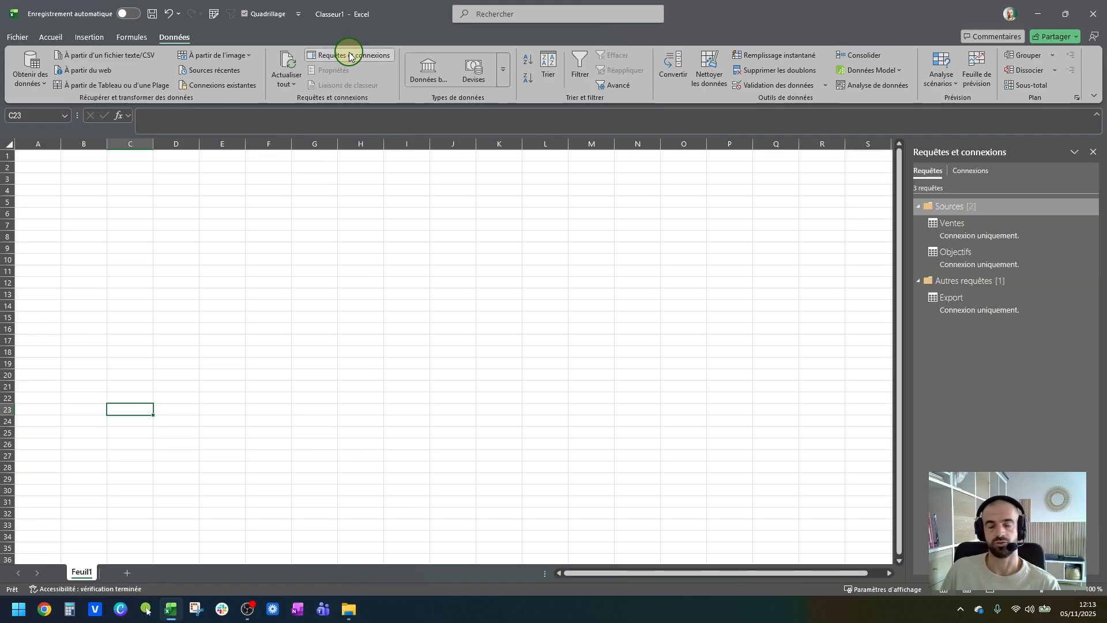
Step: Collapse the Sources group in the workbook's query list, keeping the Export query in view
click(921, 206)
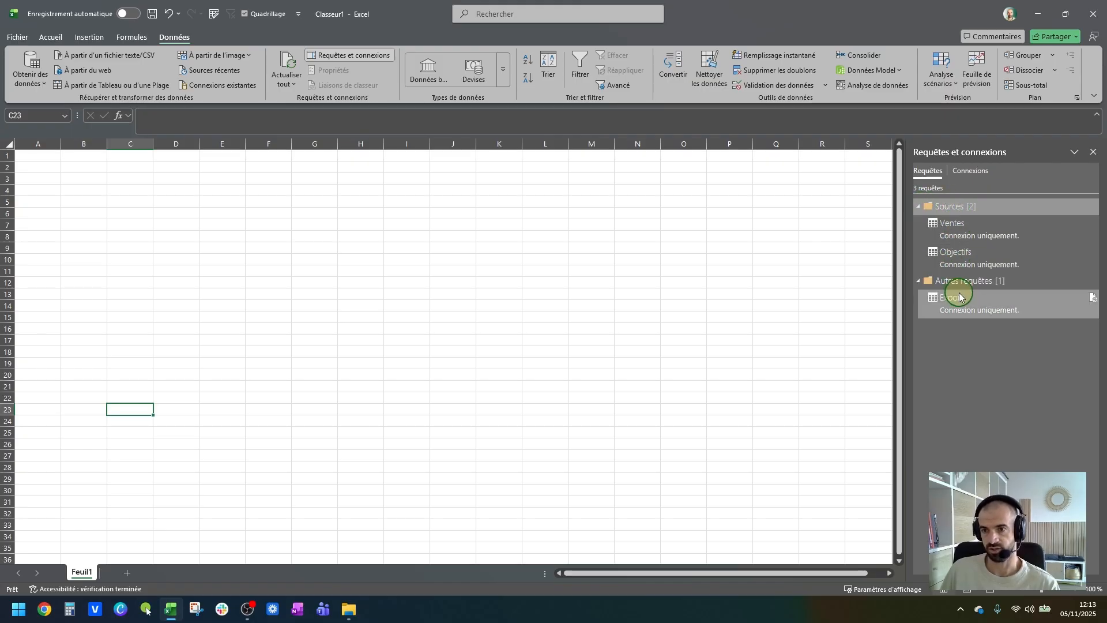
click(920, 206)
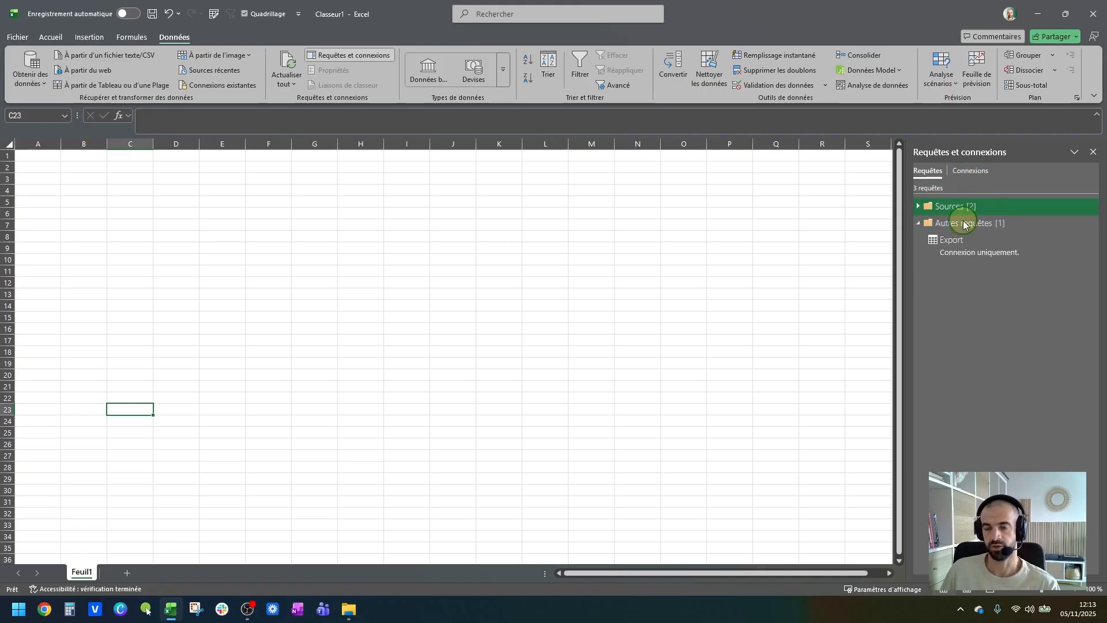
mouse_move(977, 247)
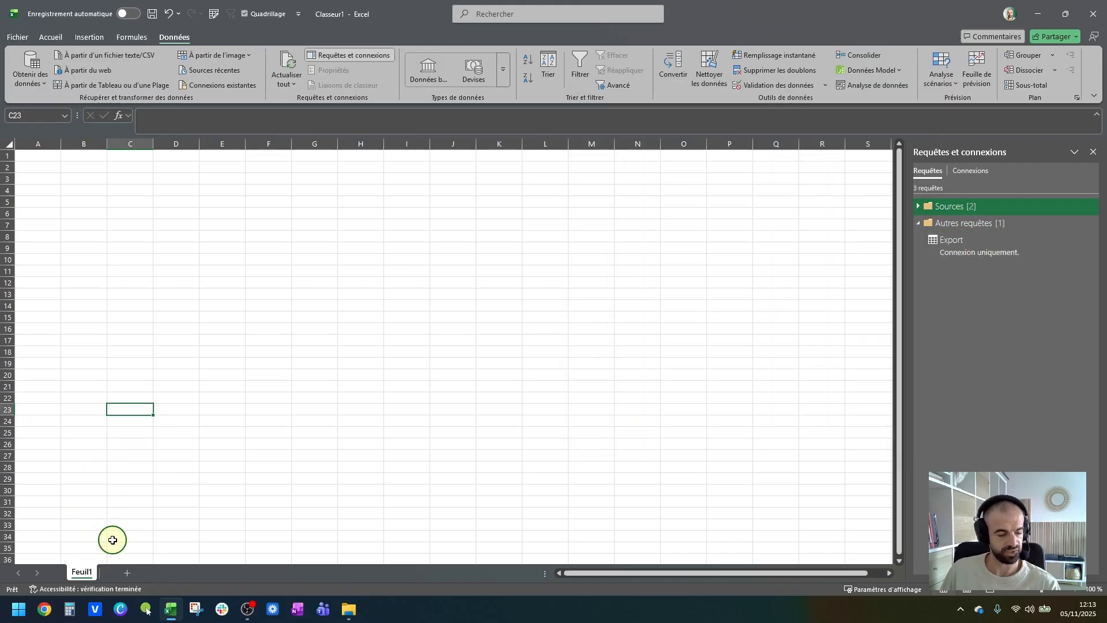
Step: Rename the worksheet Feuil1 as TCD and hide its gridlines
double_click(82, 573)
text(TC)
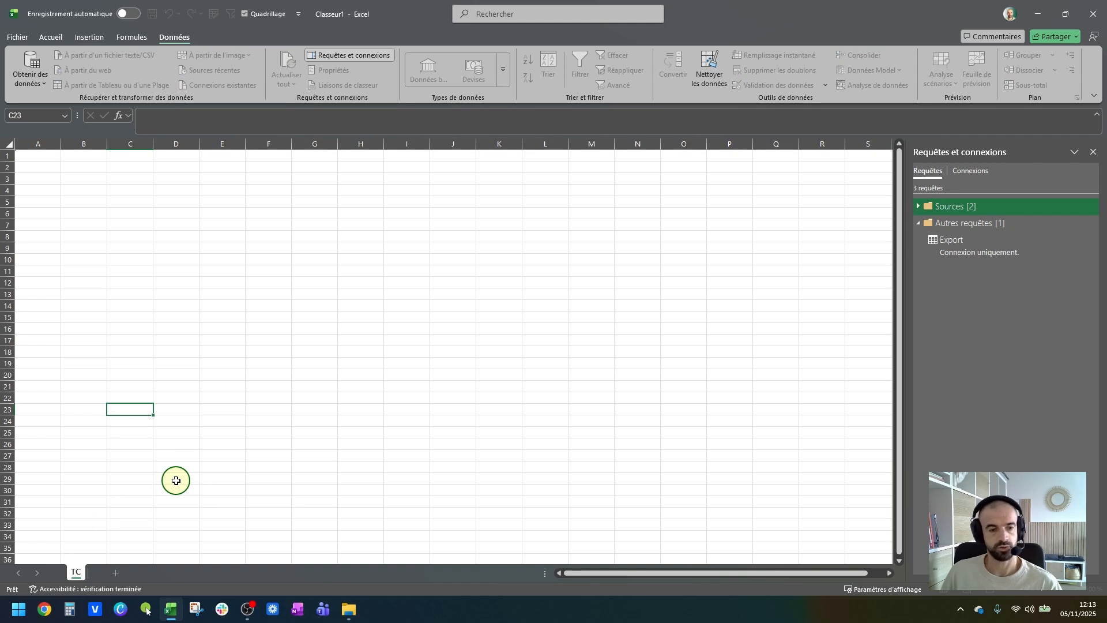
text(D)
key(Return)
click(108, 329)
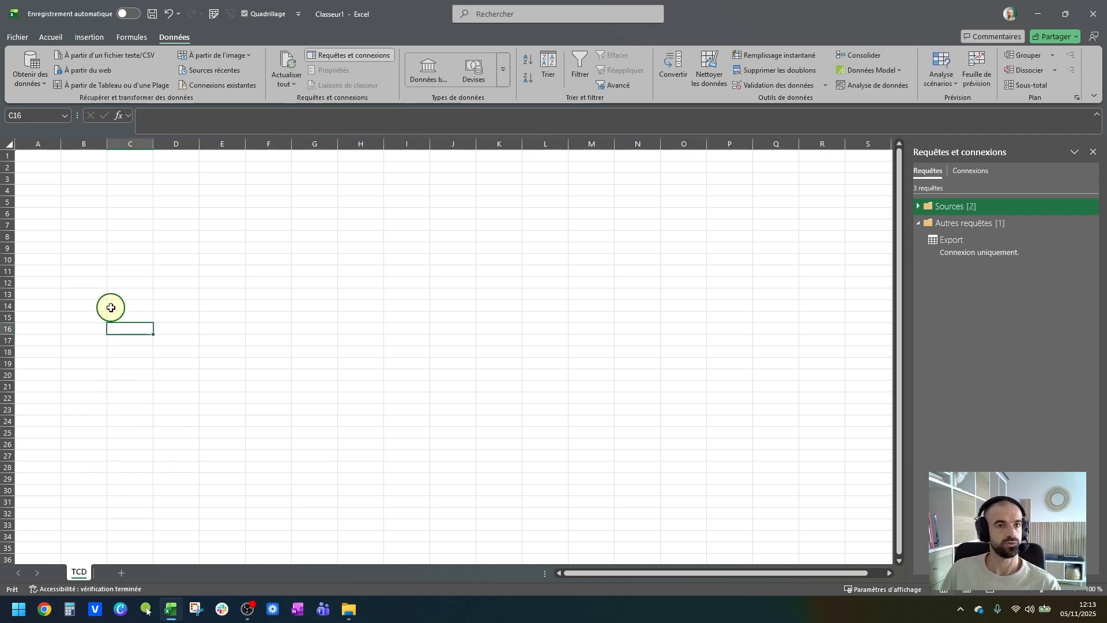
click(246, 14)
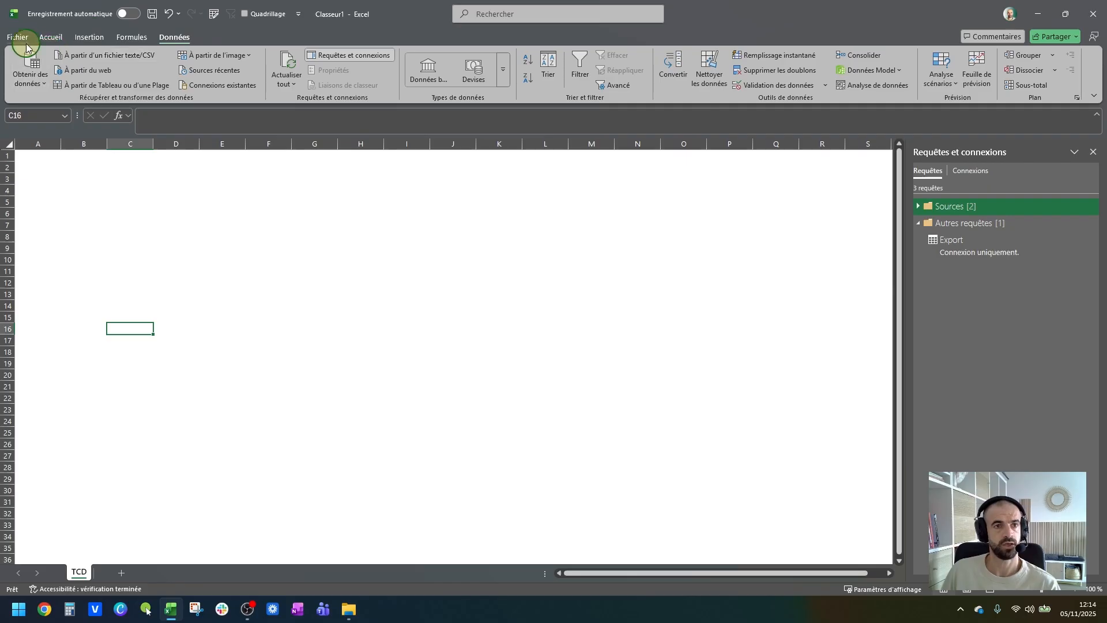
click(48, 36)
click(87, 36)
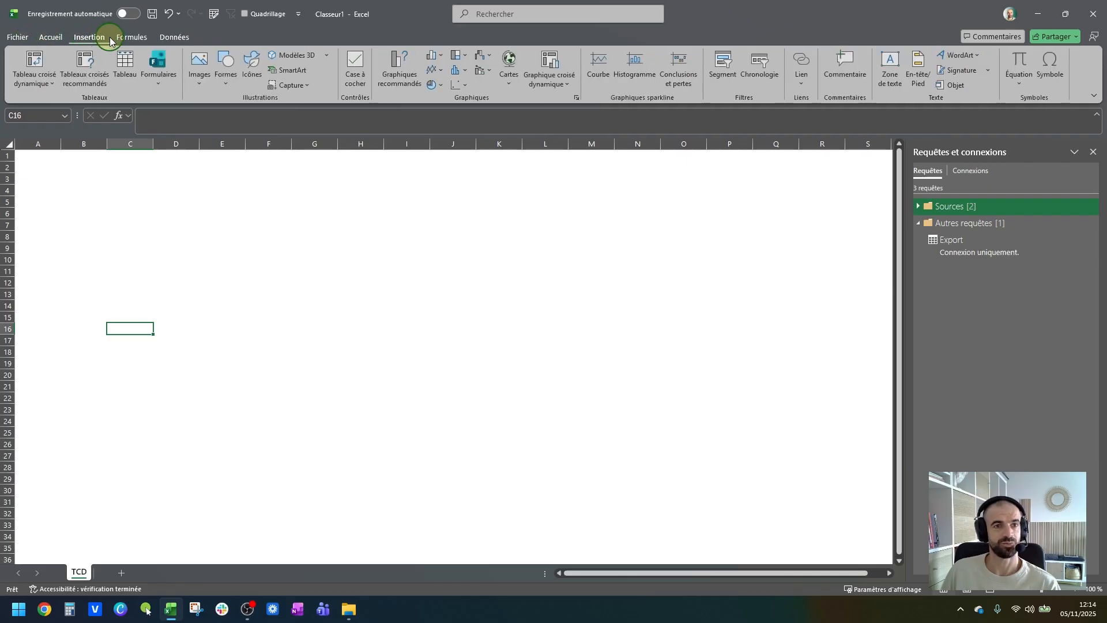
click(130, 38)
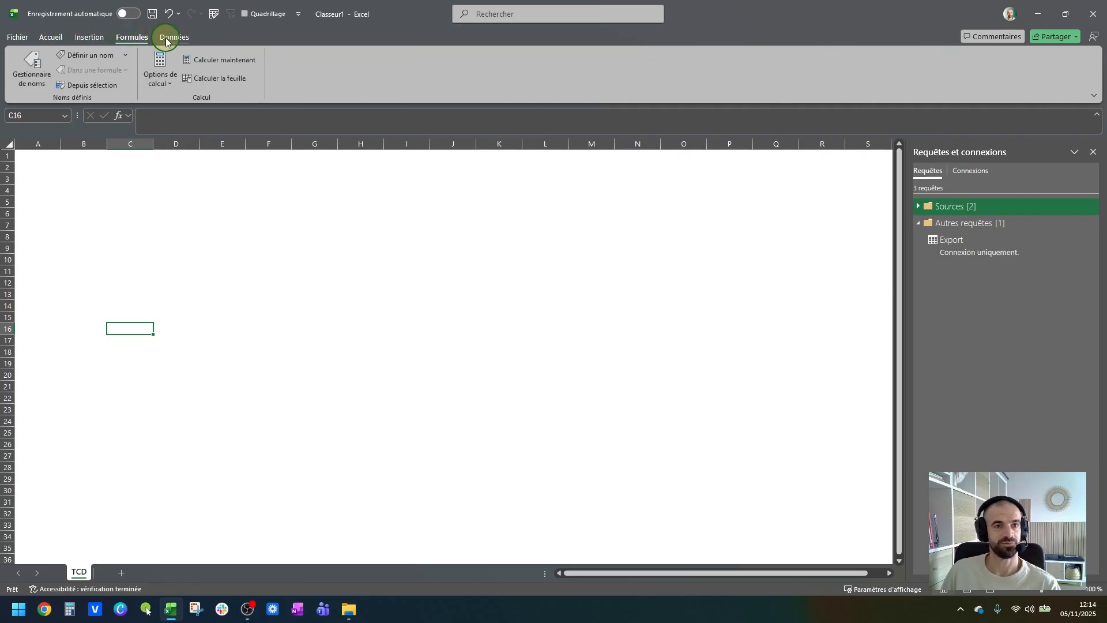
click(173, 37)
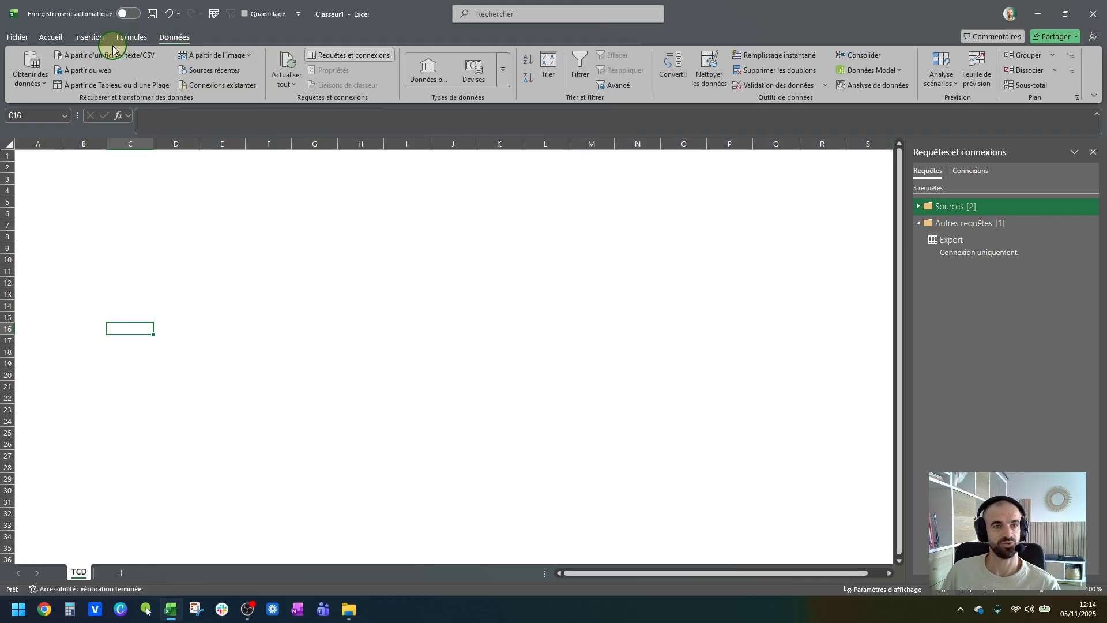
click(50, 36)
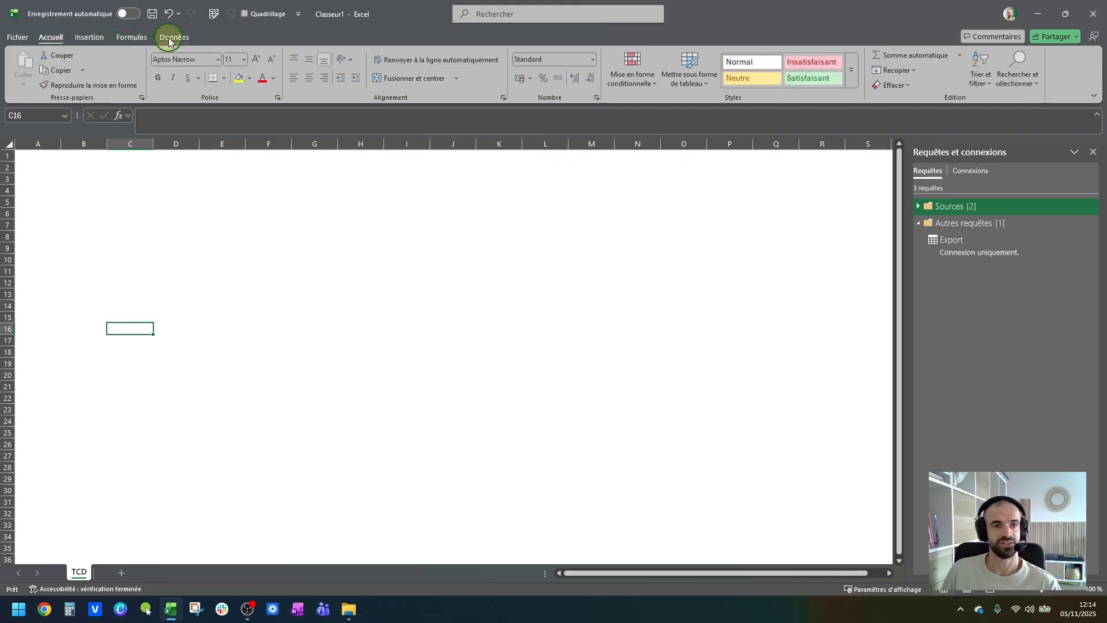
click(528, 273)
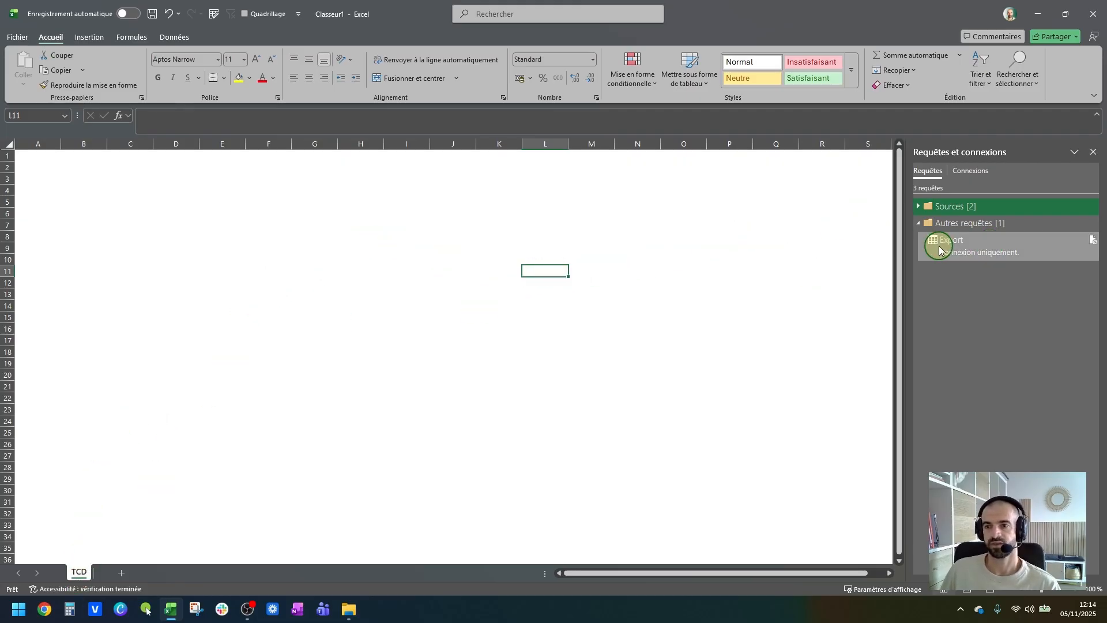
Step: Load the Export query as a PivotTable report at cell B2 of the TCD sheet and add its data to the data model
click(961, 250)
right_click(964, 250)
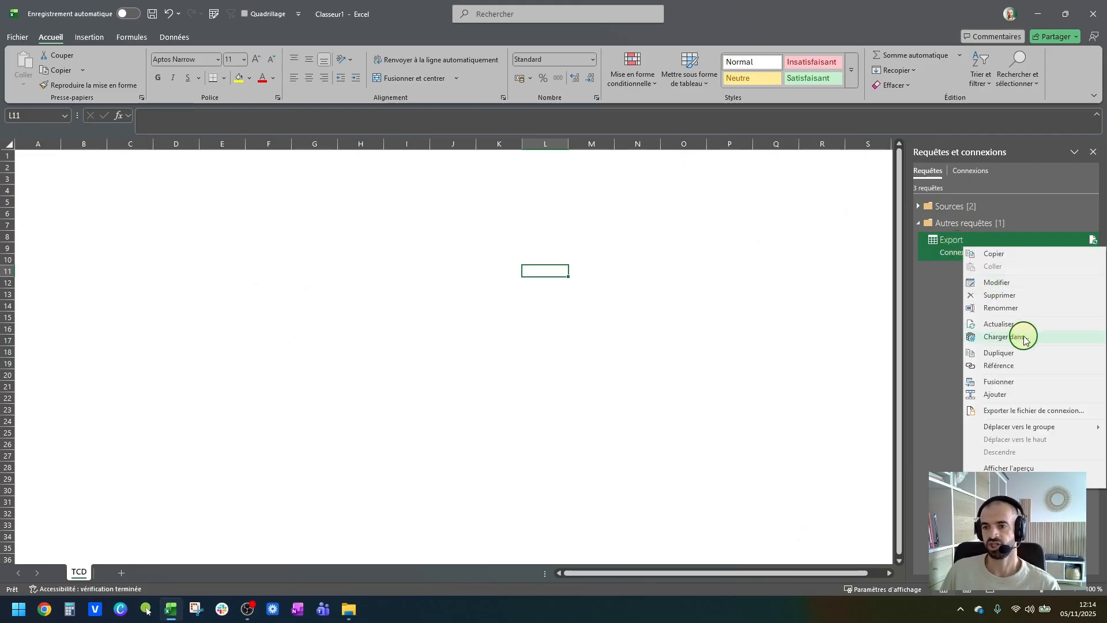
click(1007, 338)
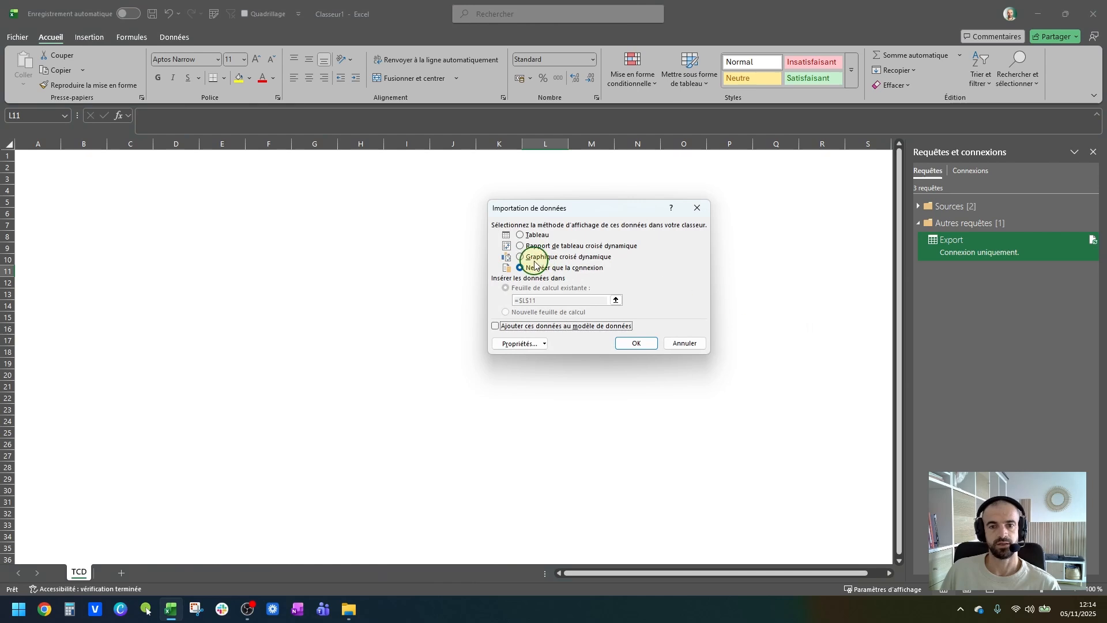
click(522, 247)
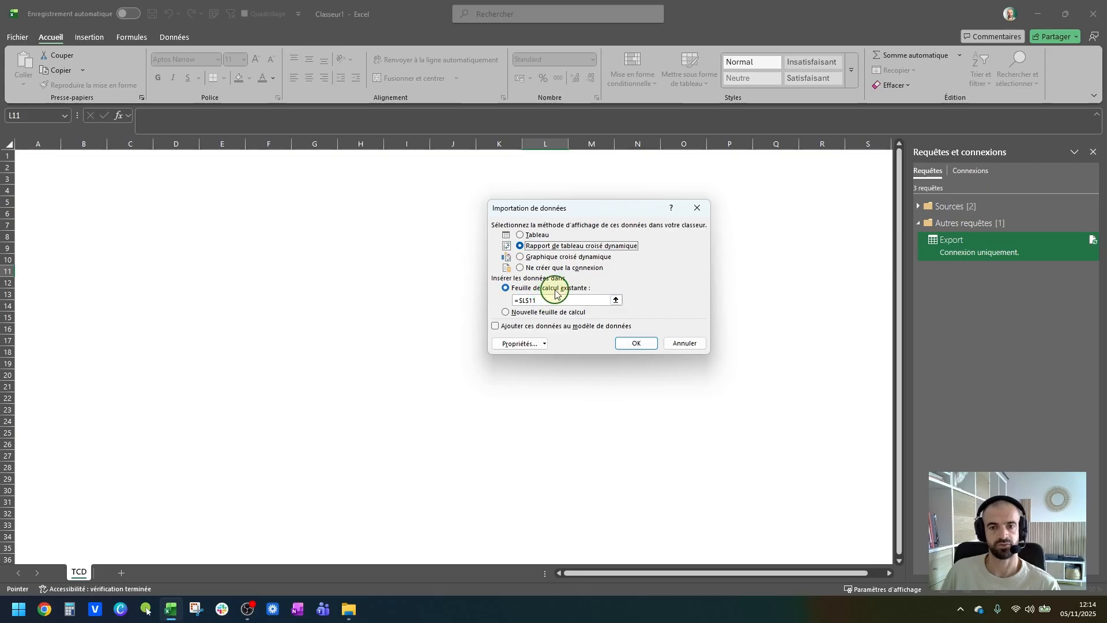
drag(556, 296, 500, 305)
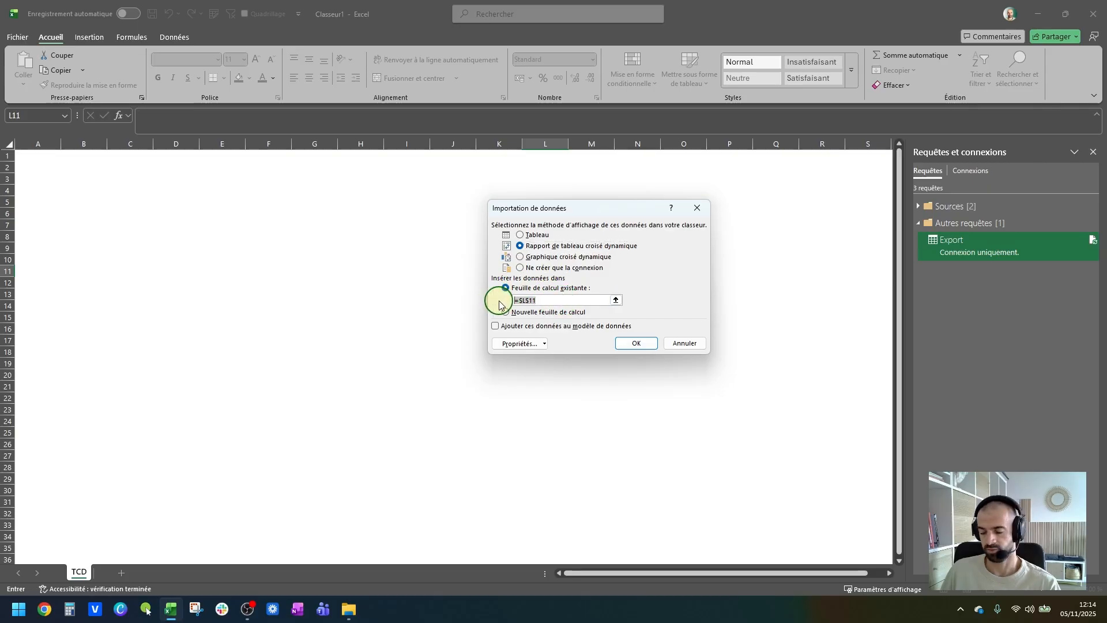
key(BackSpace)
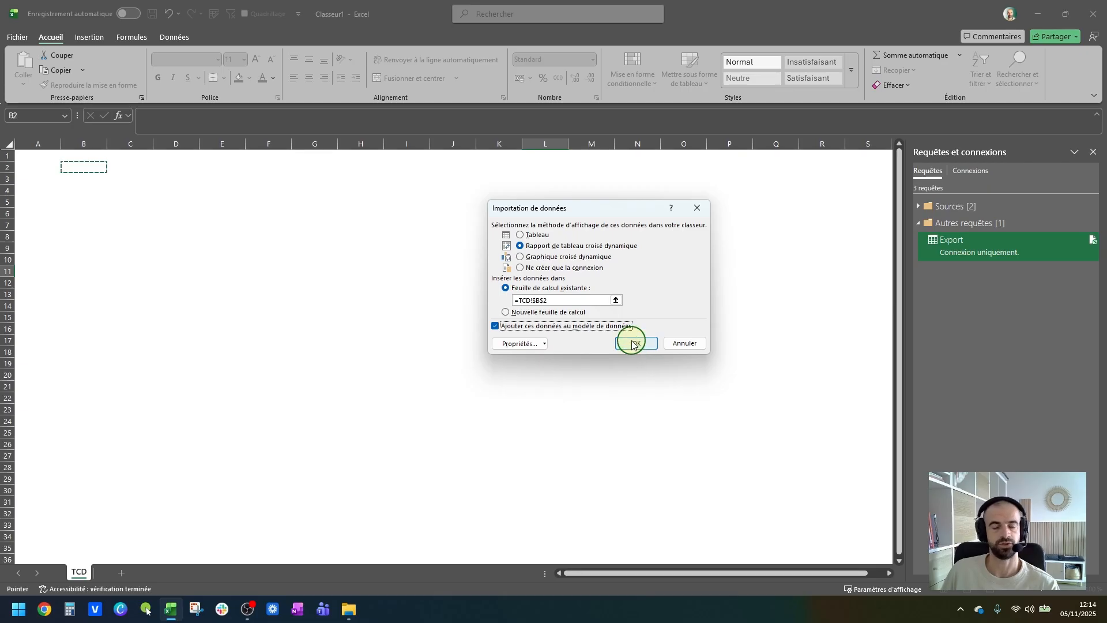
click(634, 344)
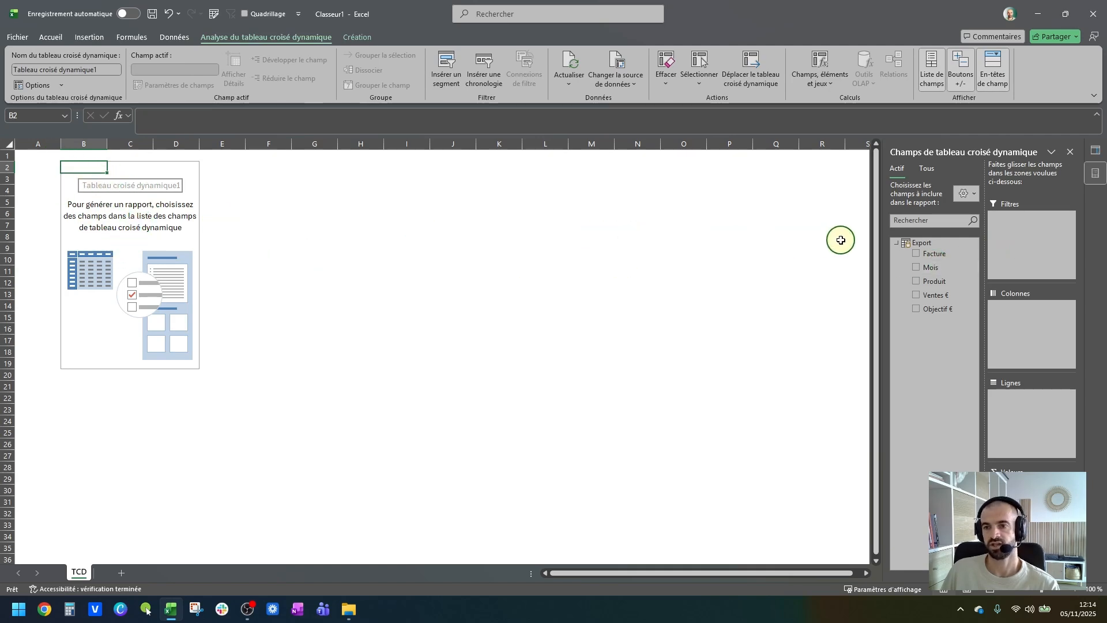
double_click(933, 241)
double_click(933, 242)
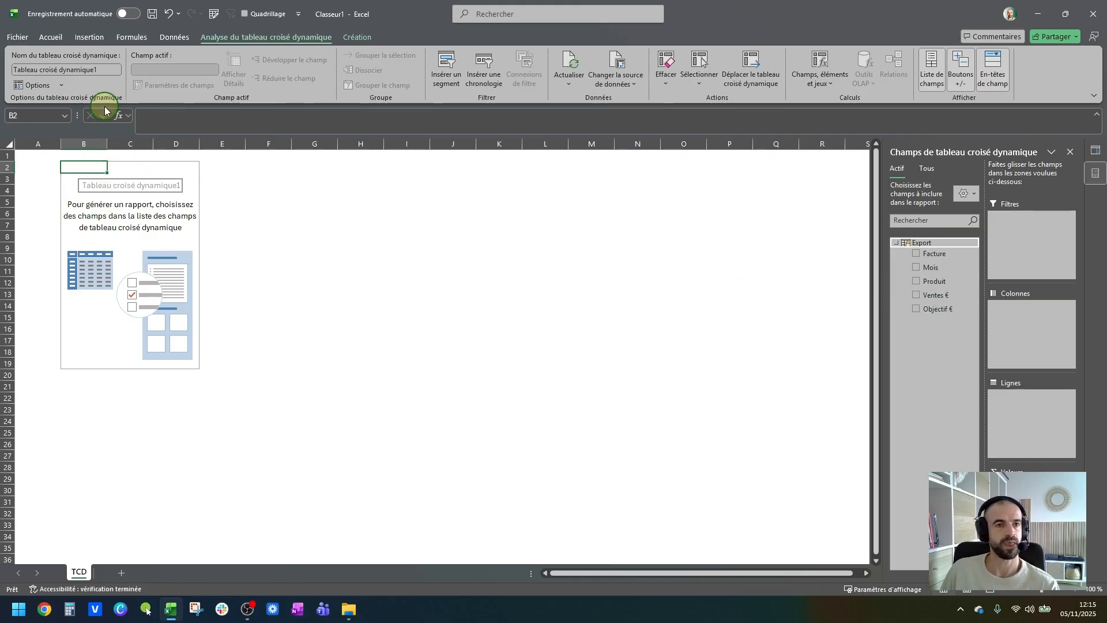
click(100, 70)
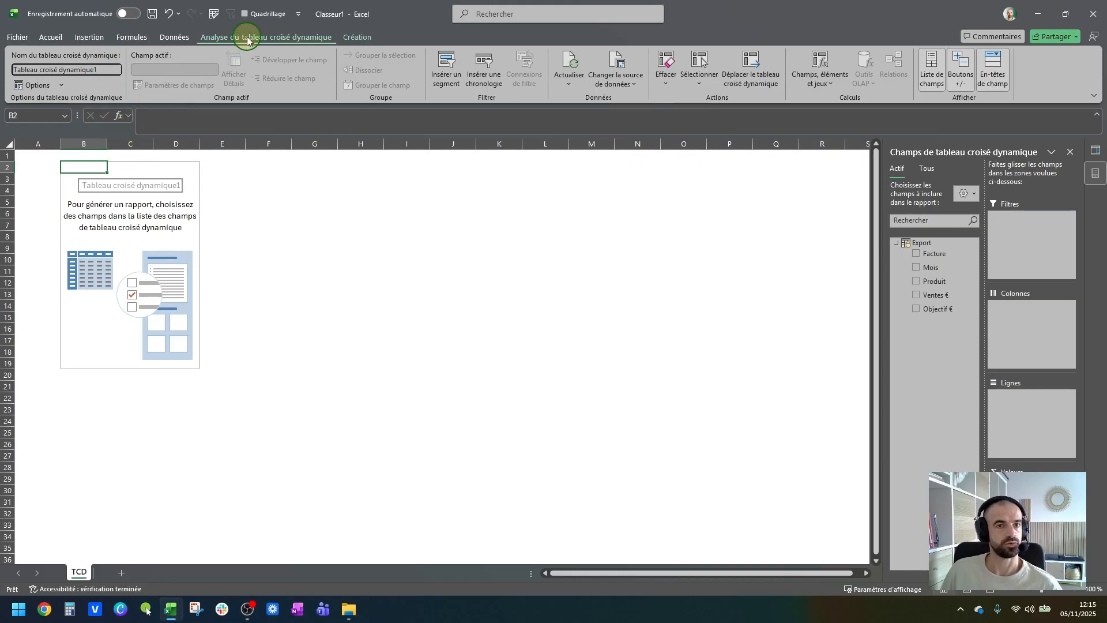
Step: Name the pivot table "TCD objectifs & CA par mois" and disable automatic column width adjustment on update
click(135, 214)
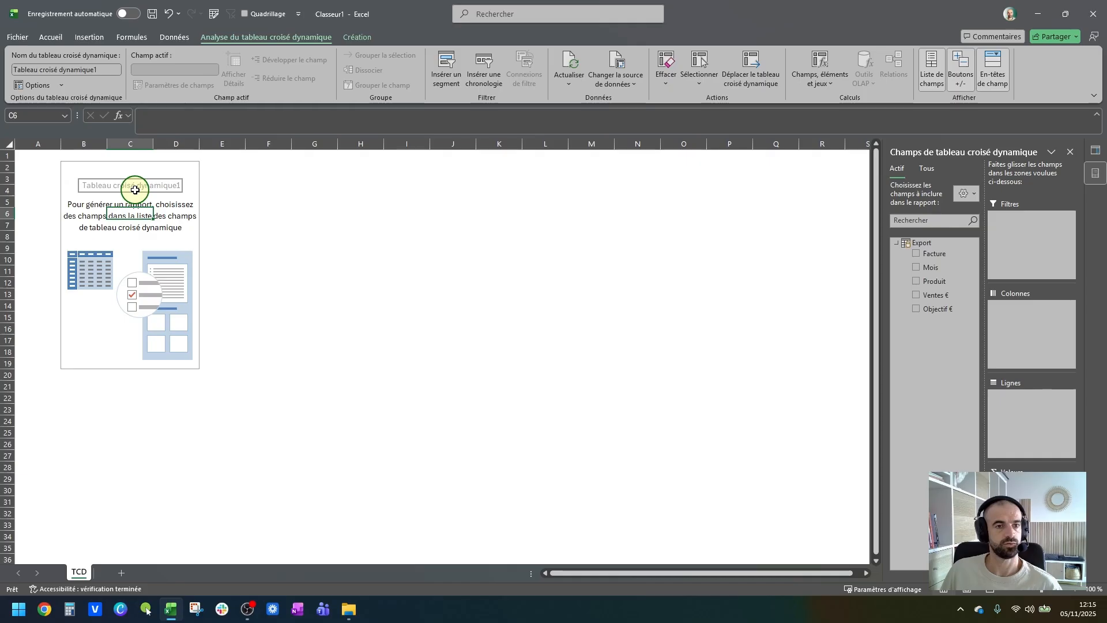
right_click(135, 188)
click(166, 291)
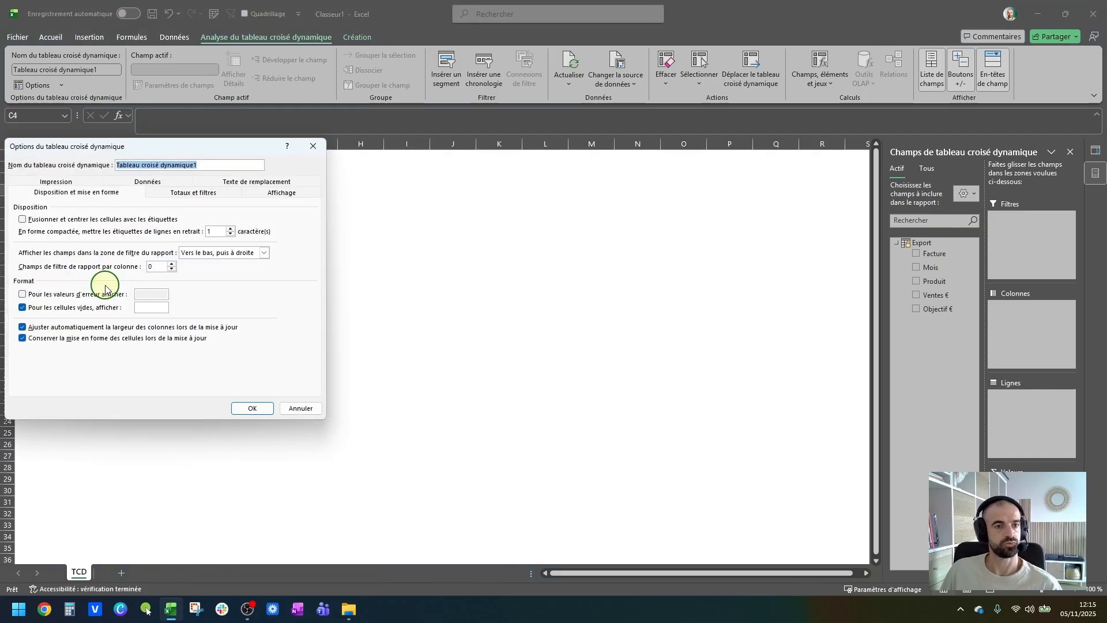
drag(164, 151, 399, 197)
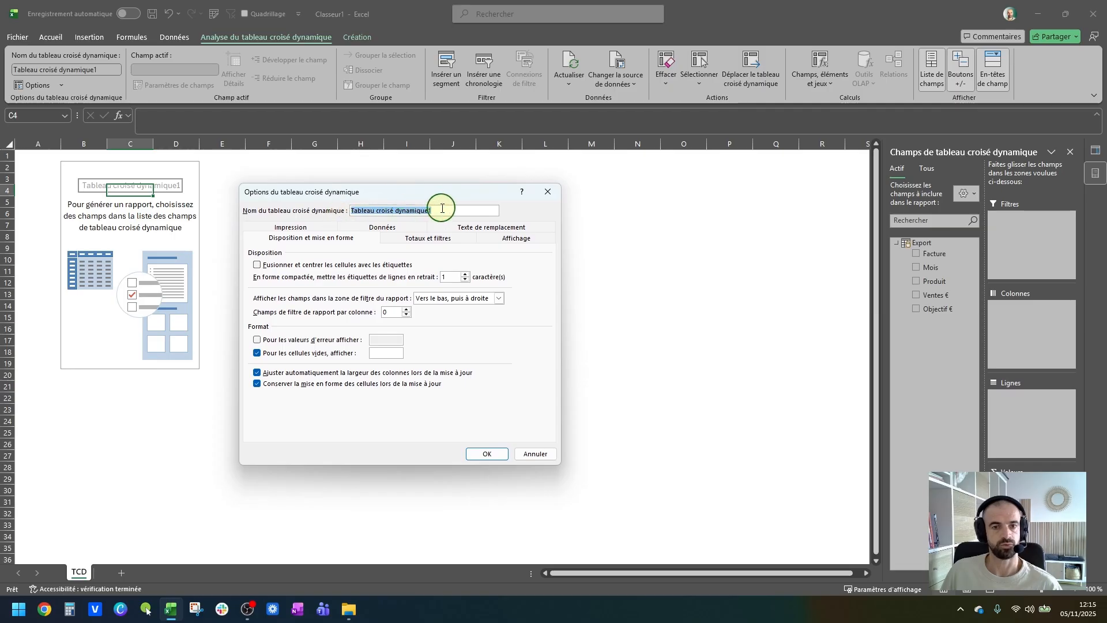
text(TCD)
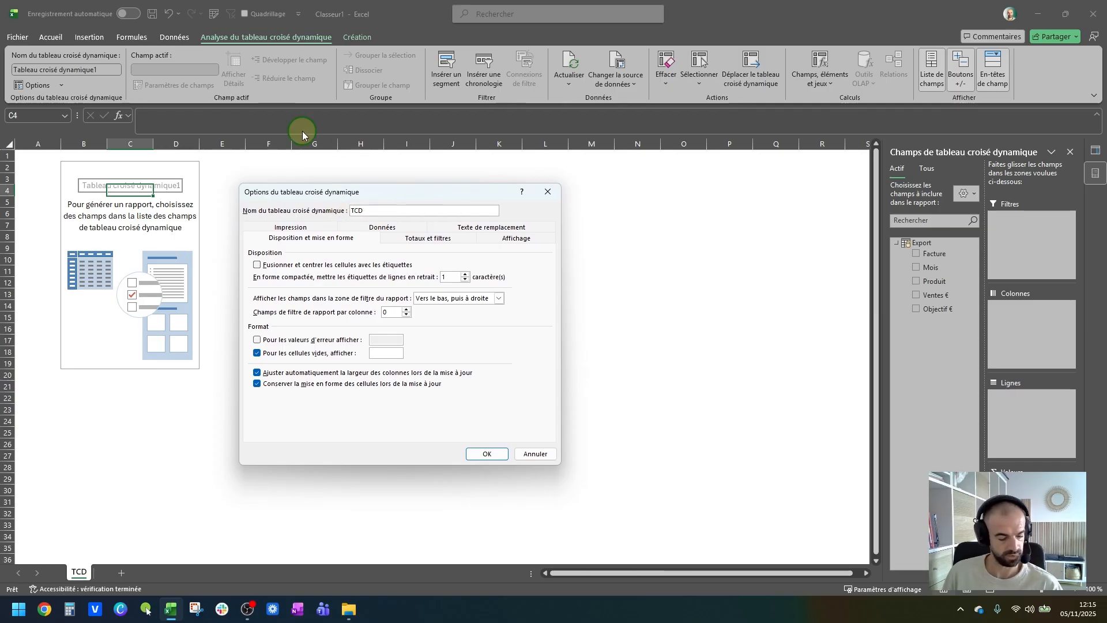
text(objectifs & CA par mois)
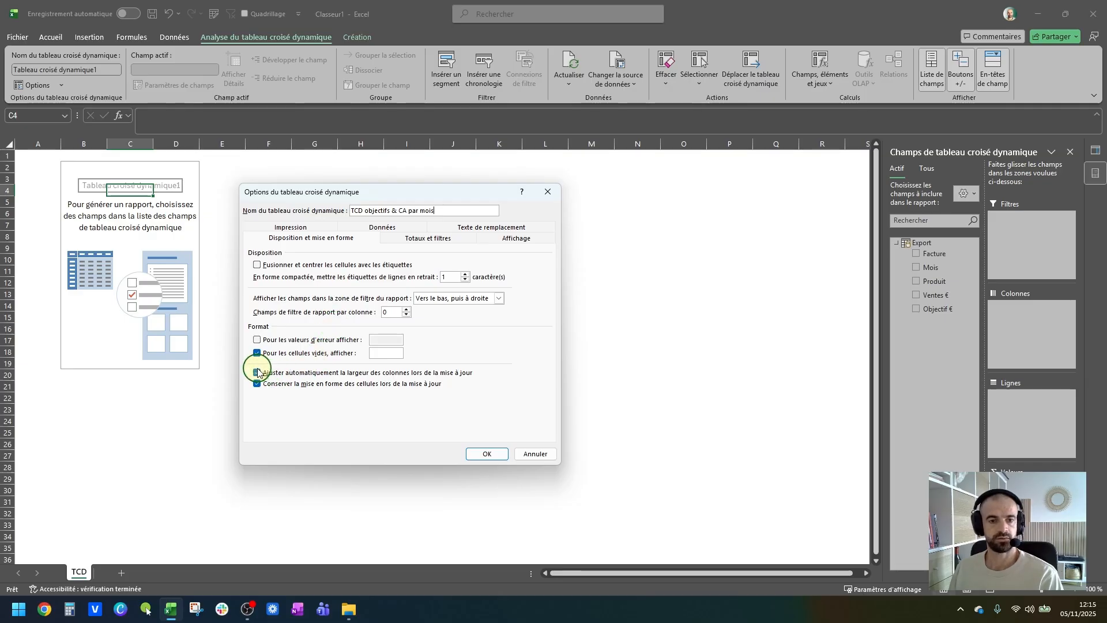
click(385, 374)
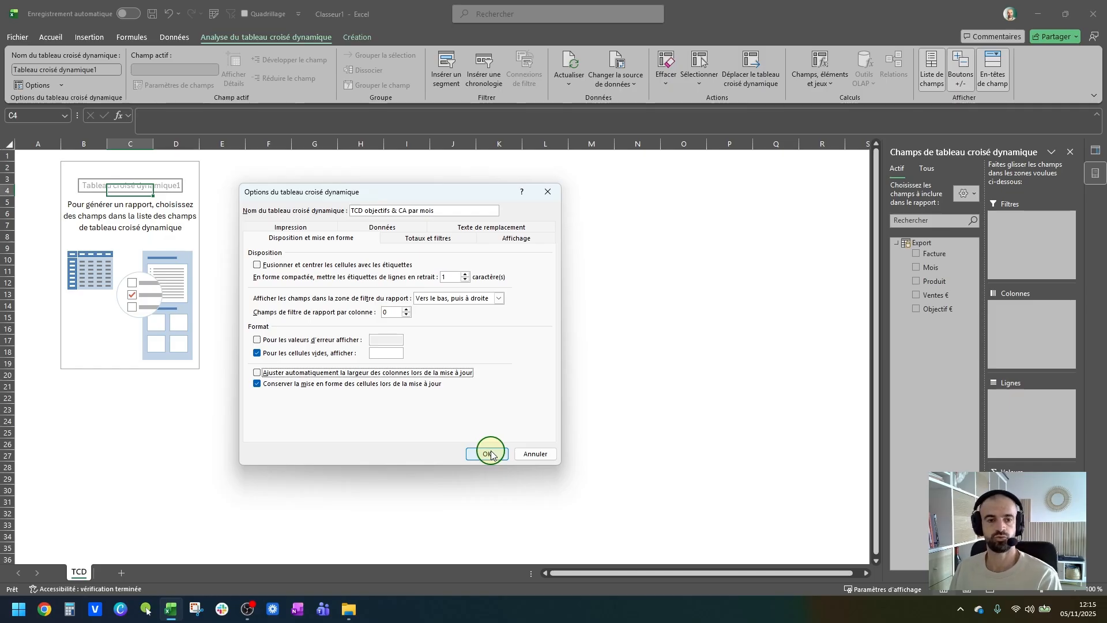
click(487, 454)
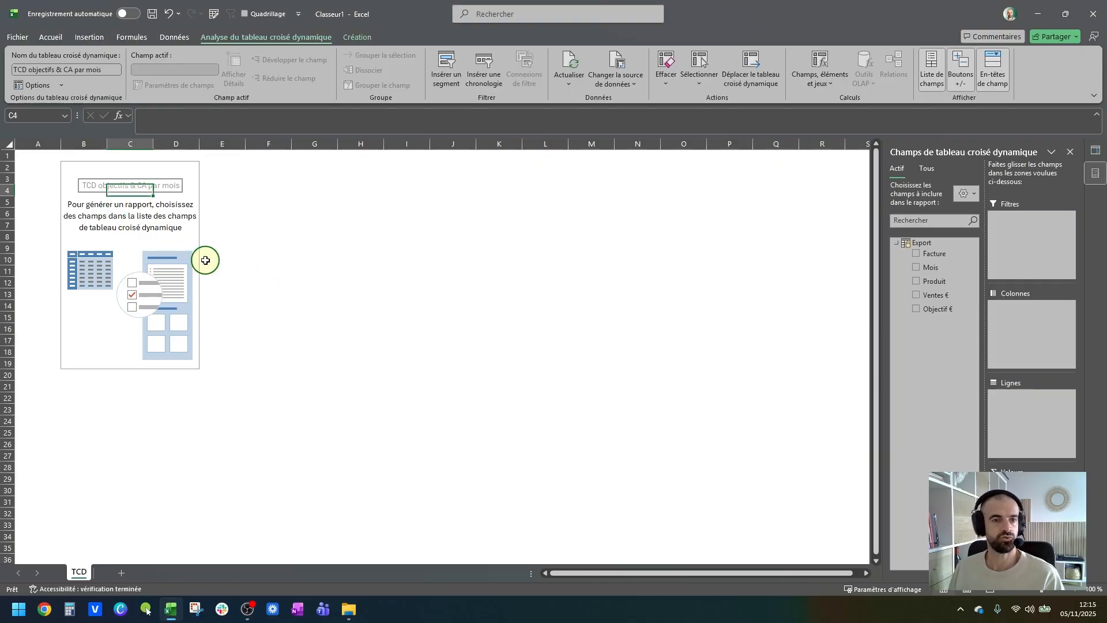
Step: Set the width of column A to 3
click(271, 247)
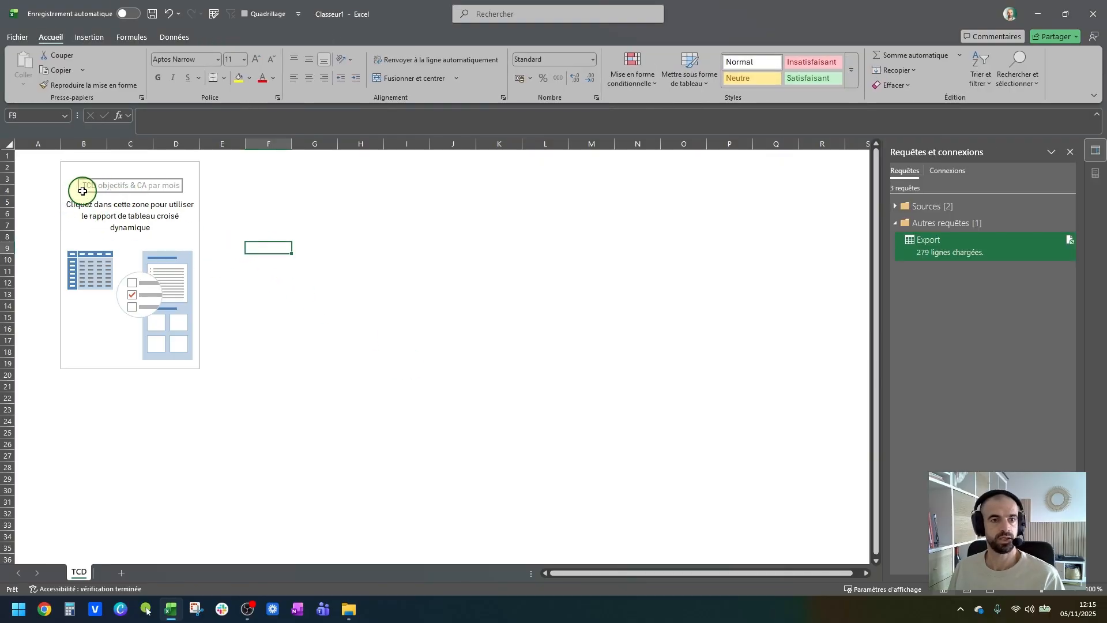
click(78, 172)
click(33, 140)
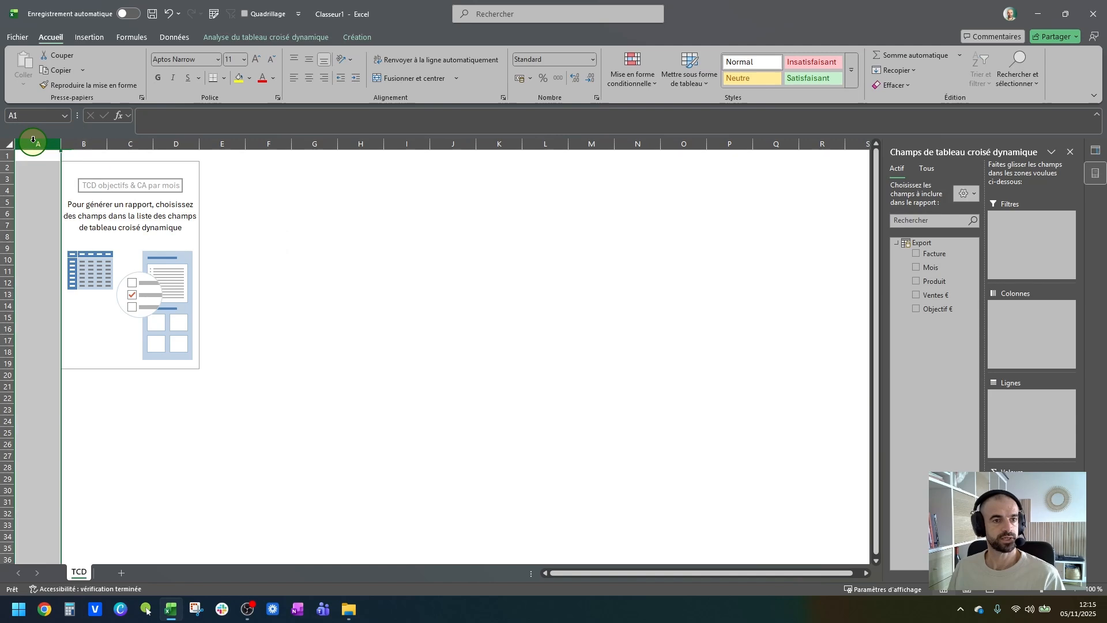
right_click(33, 143)
right_click(33, 146)
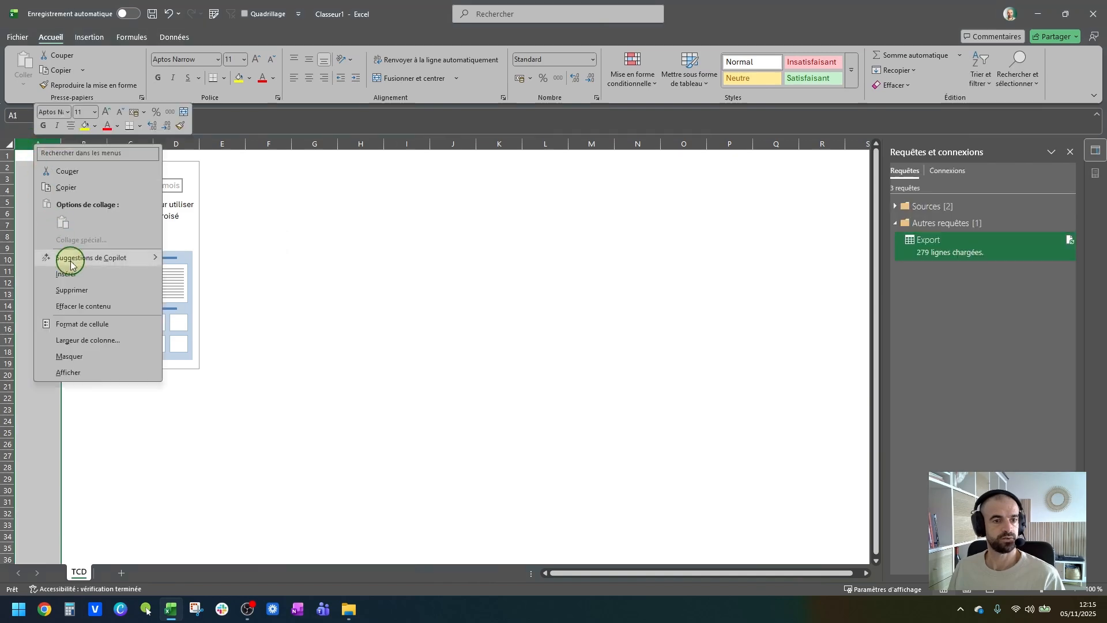
click(87, 341)
text(3)
click(84, 372)
click(127, 232)
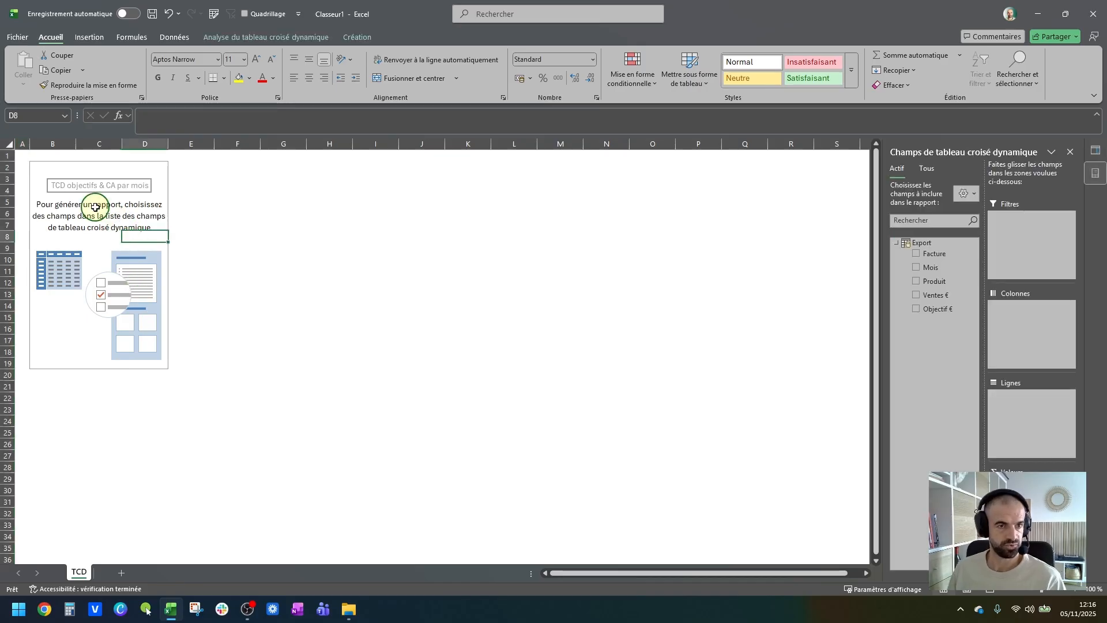
Step: Try the stacked layout for the PivotTable field list and restore the side-by-side fields and areas layout
click(36, 167)
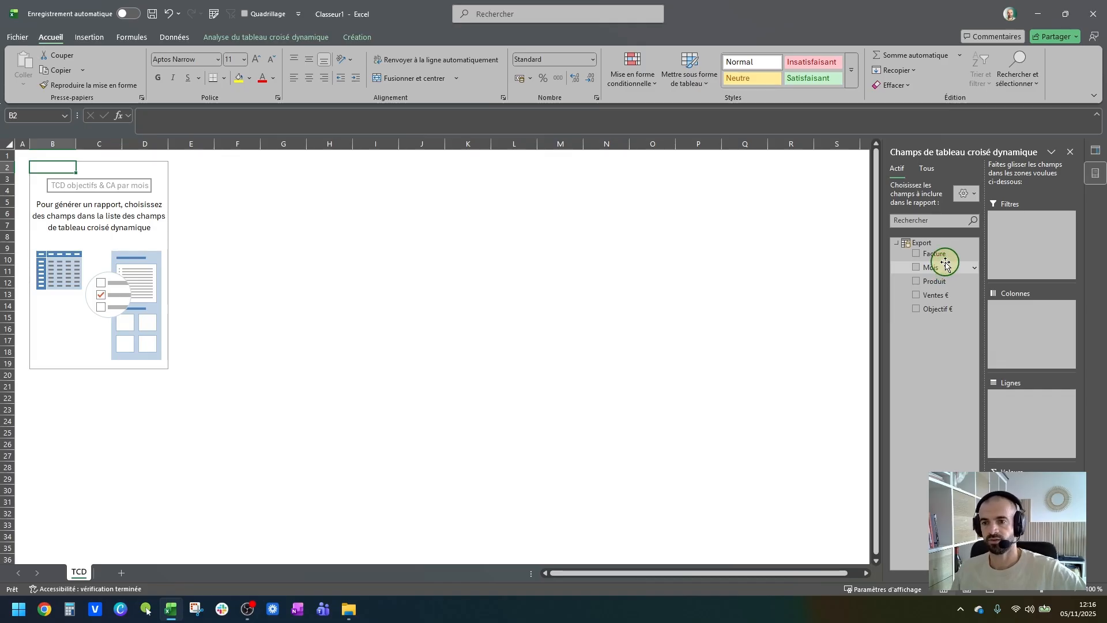
drag(946, 268, 981, 181)
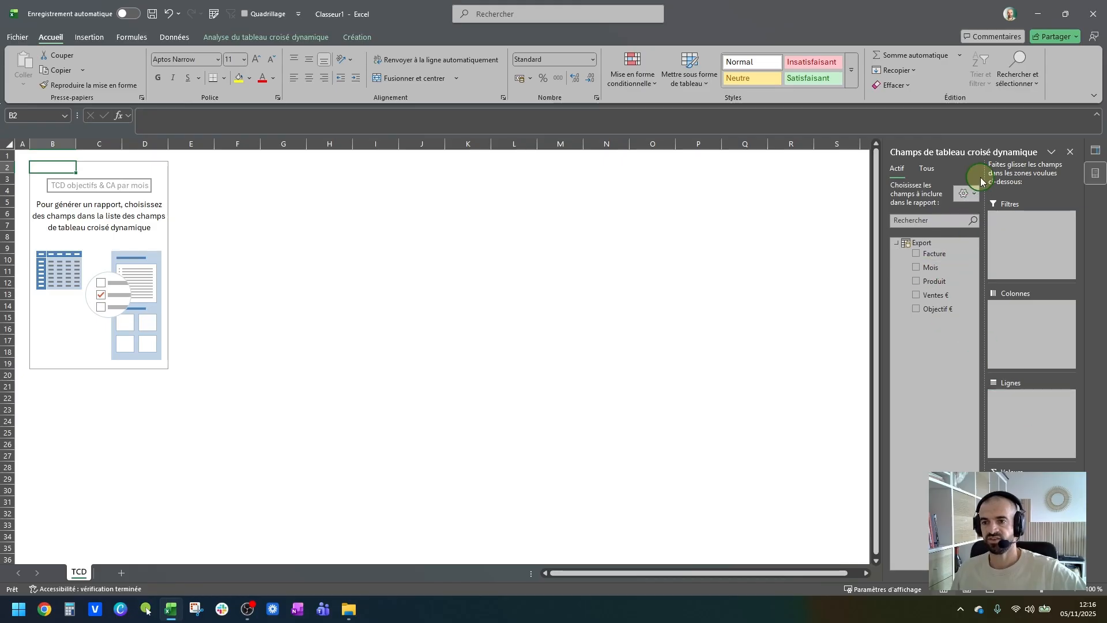
click(930, 171)
click(898, 169)
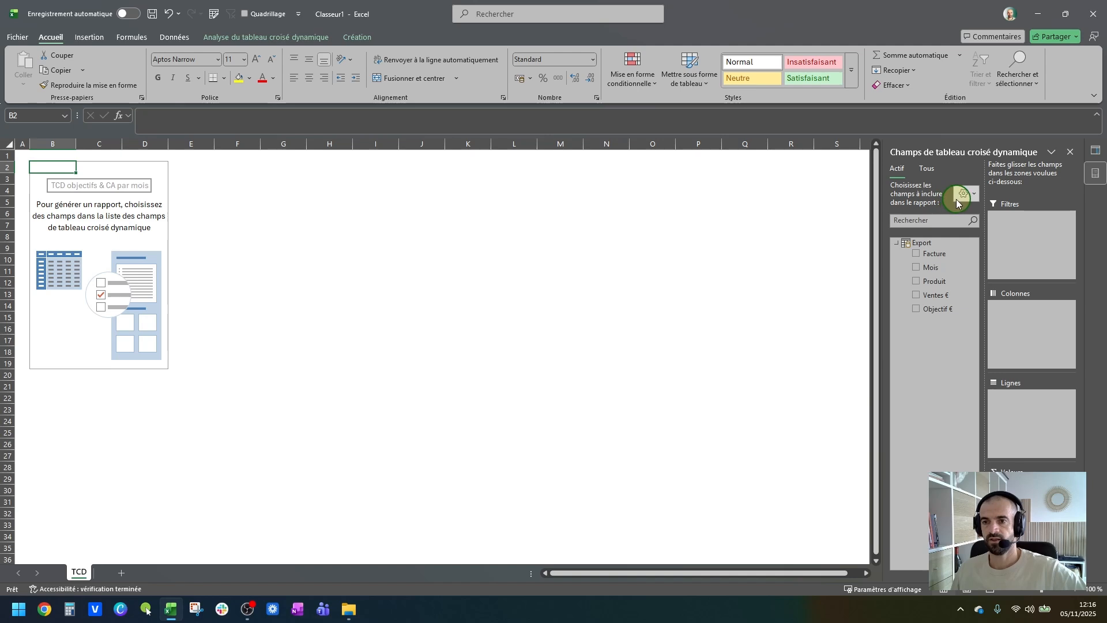
click(972, 195)
click(1019, 216)
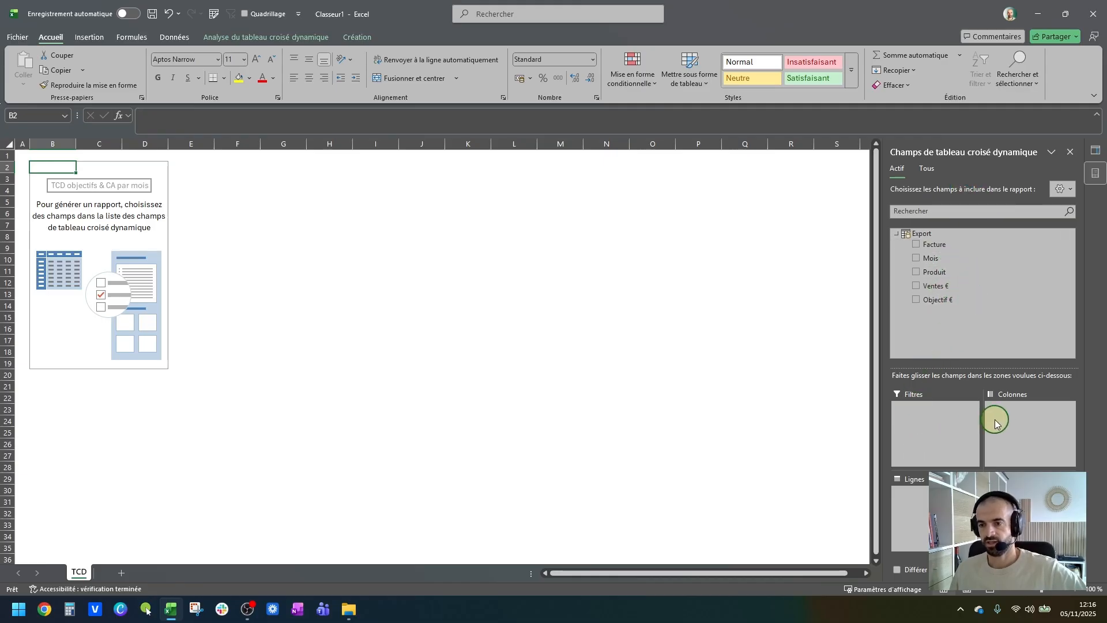
click(1063, 189)
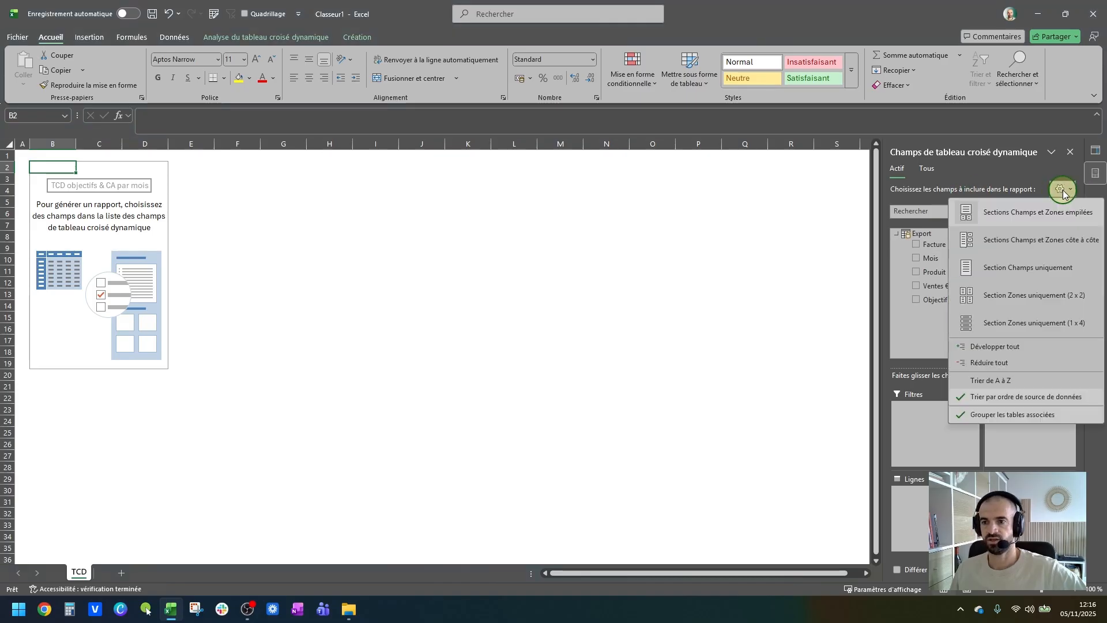
click(1039, 249)
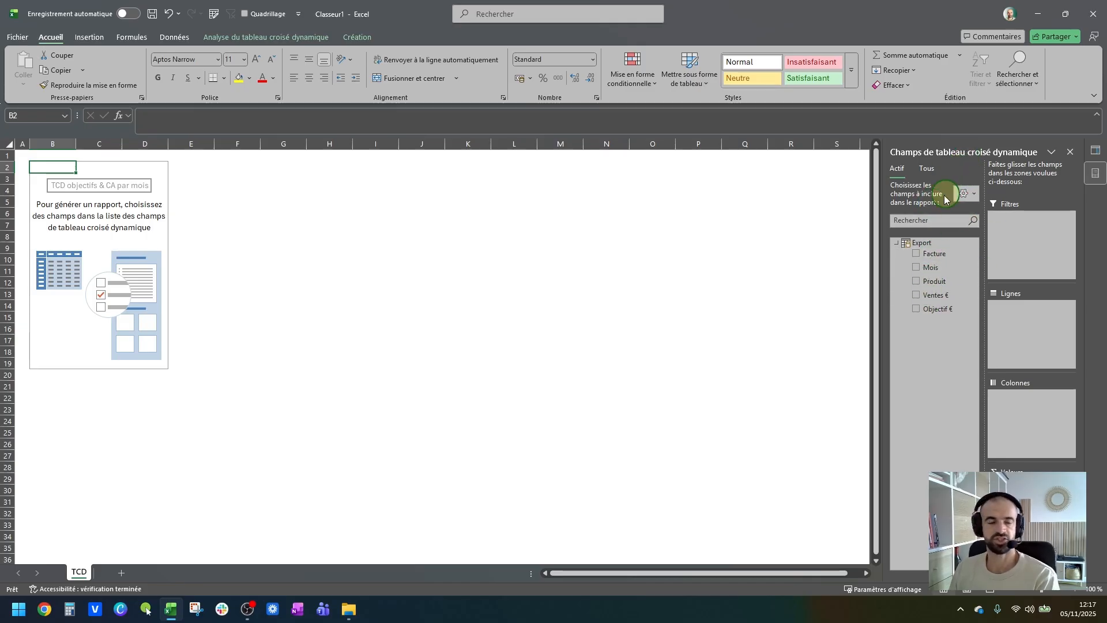
Step: Add the Mois field to the pivot table rows and check the sort options available for the months
drag(936, 269, 1022, 323)
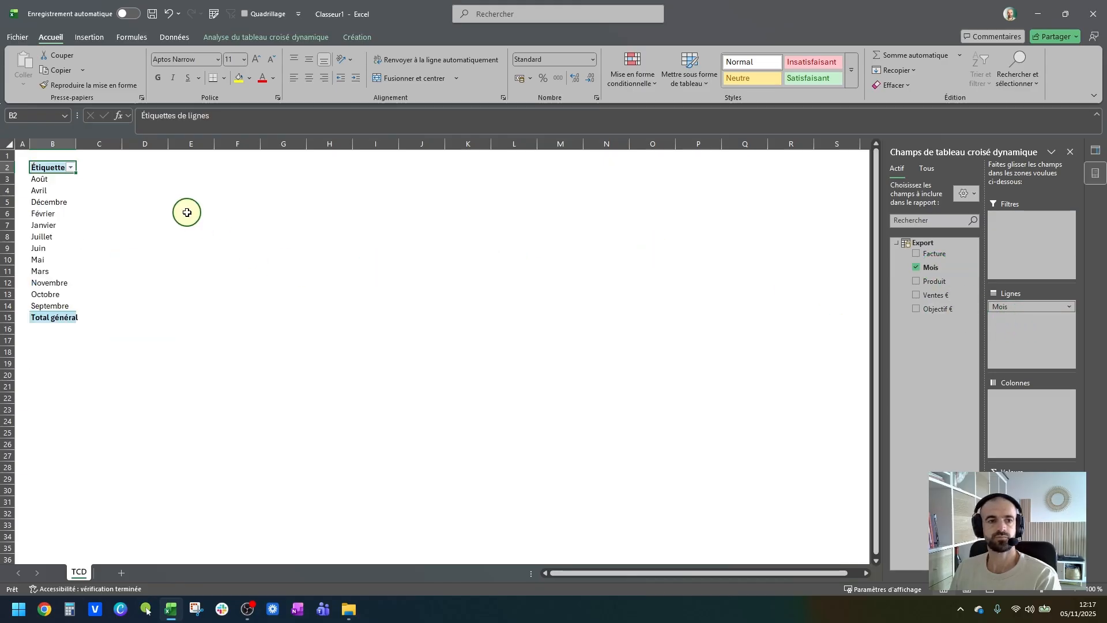
right_click(42, 188)
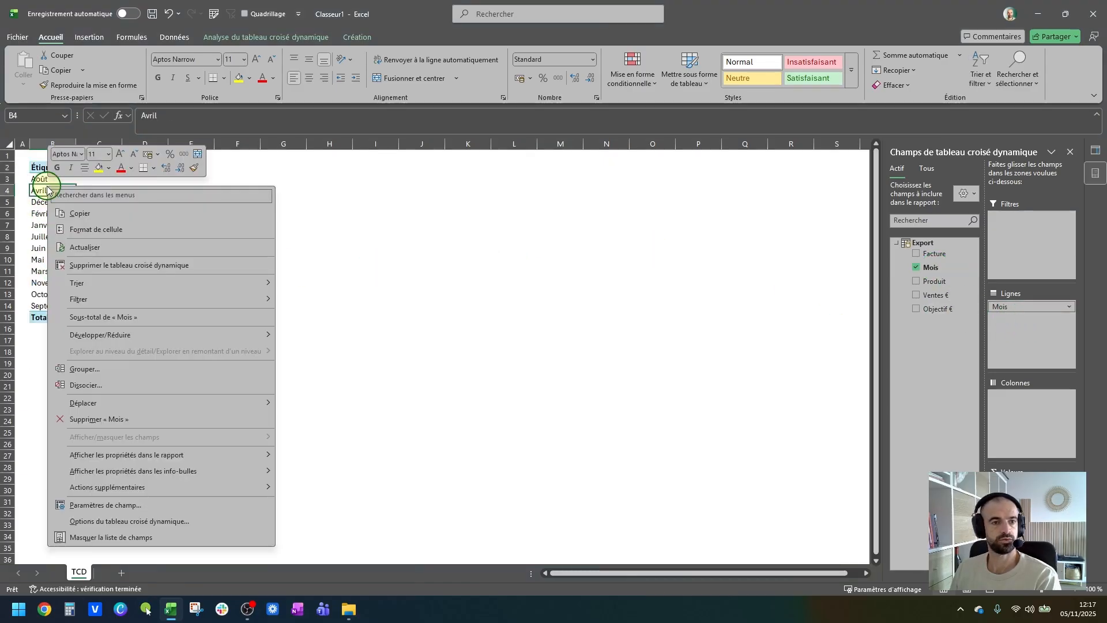
mouse_move(106, 290)
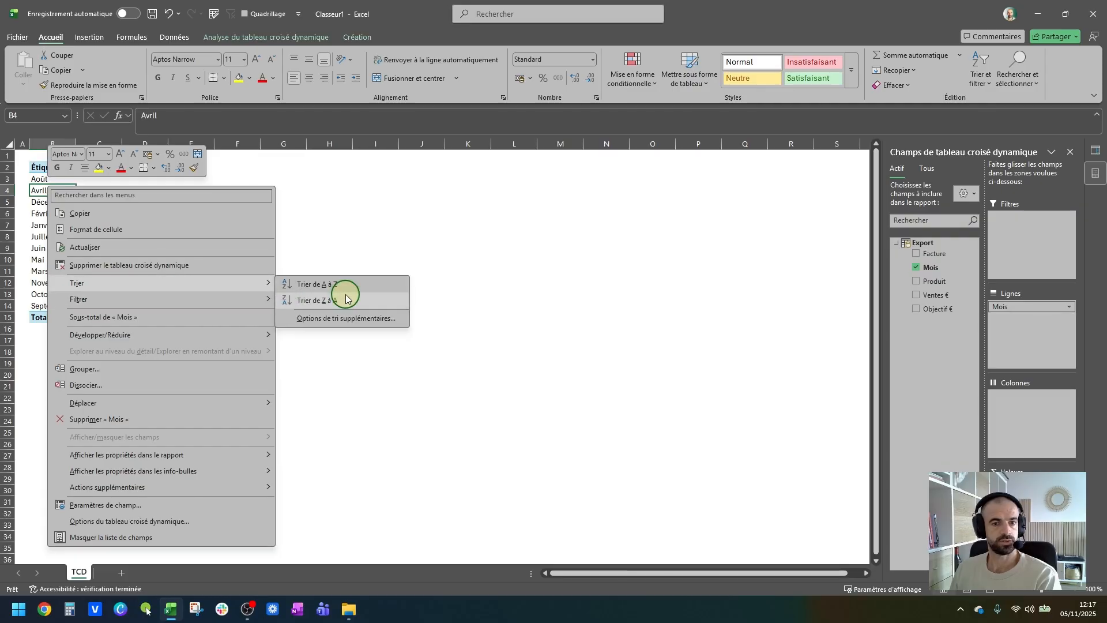
click(350, 249)
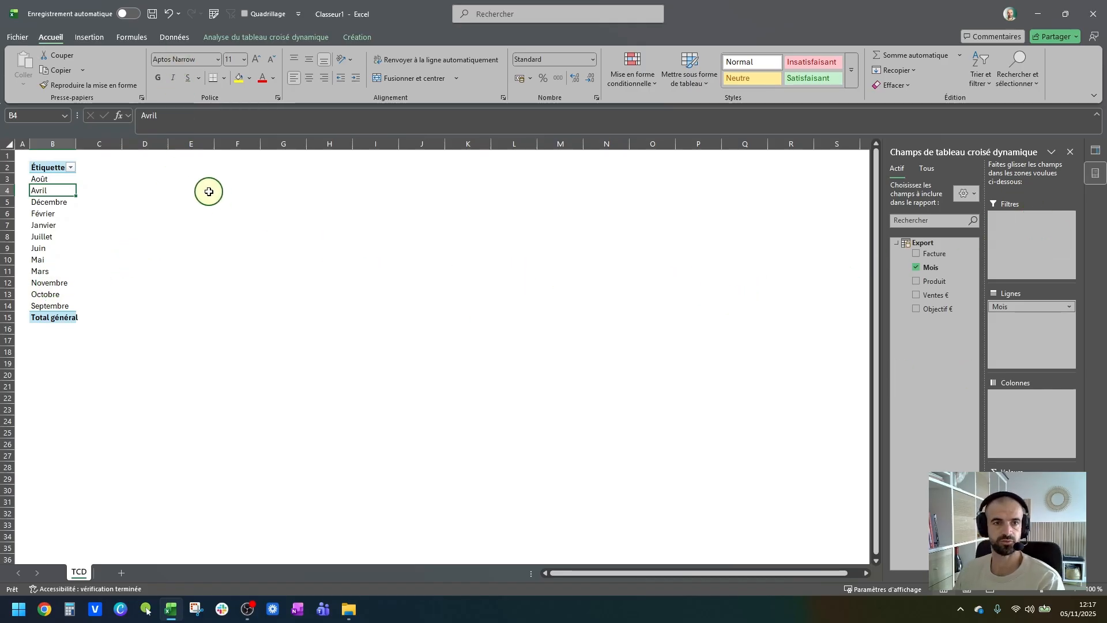
Step: Show the workbook's queries and open the Export query in the Power Query editor
click(174, 38)
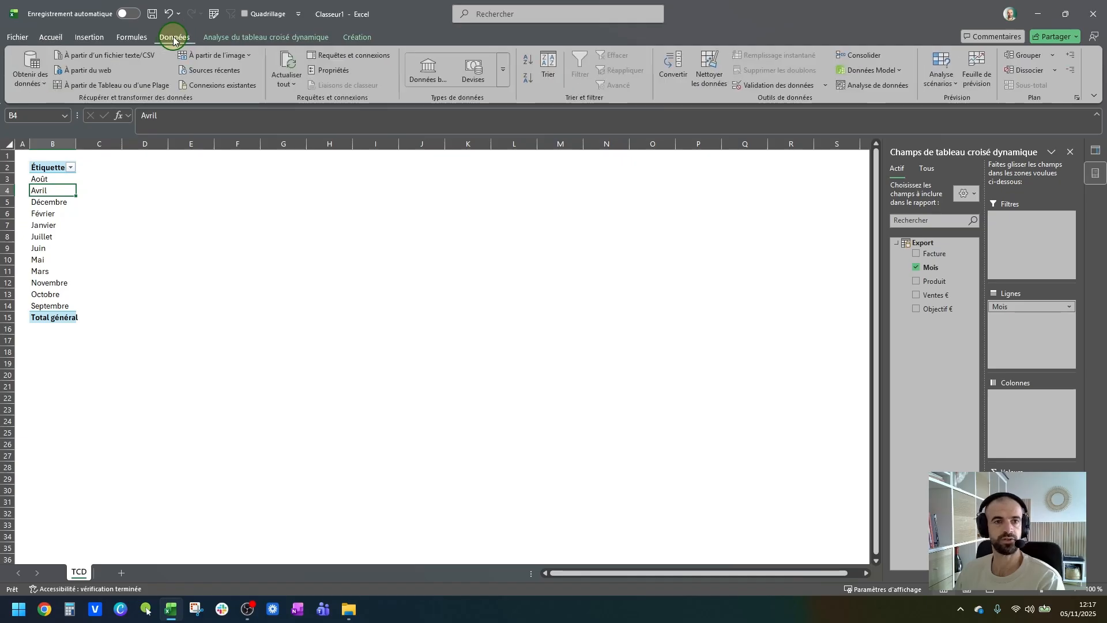
click(353, 55)
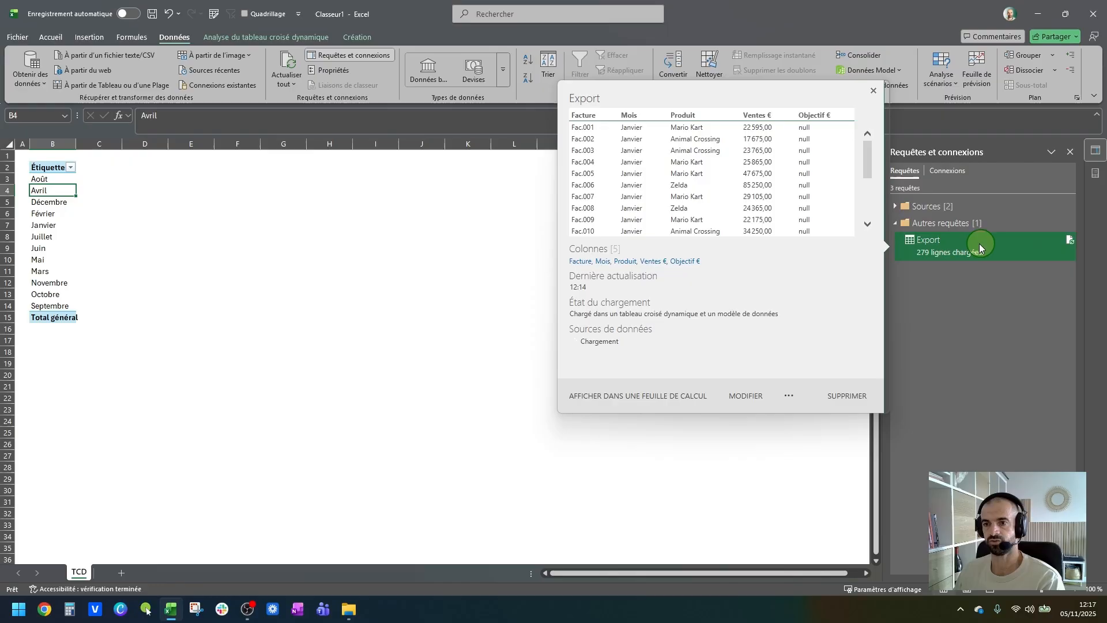
double_click(985, 248)
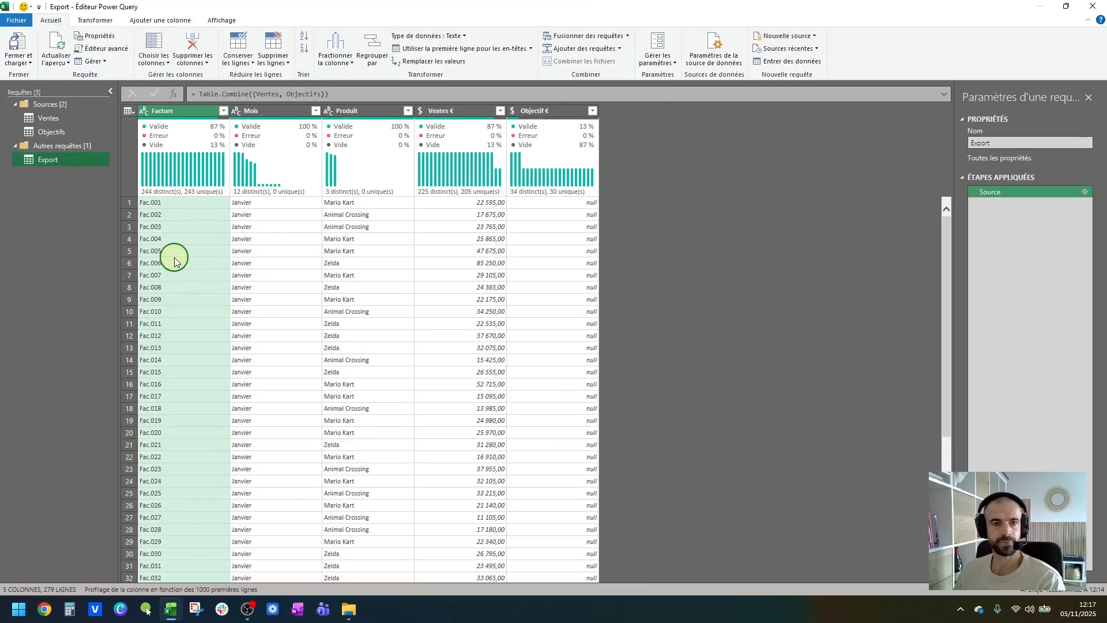
Step: Delete the applied steps "Majuscule à chaque mot" and "Nom du mois extrait" from the Ventes query
click(49, 118)
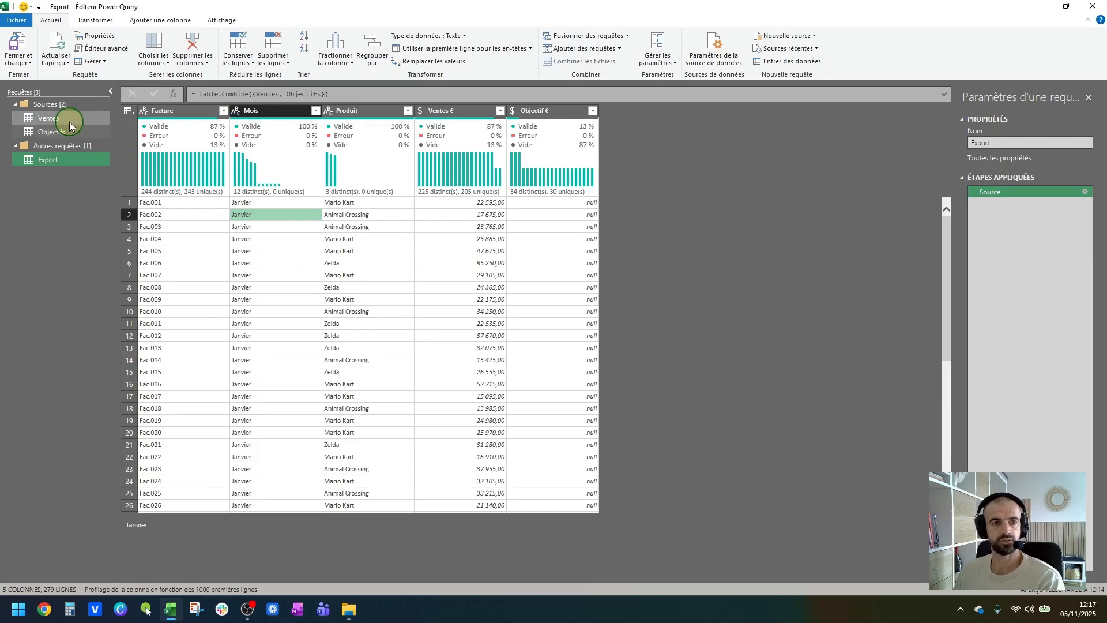
click(273, 225)
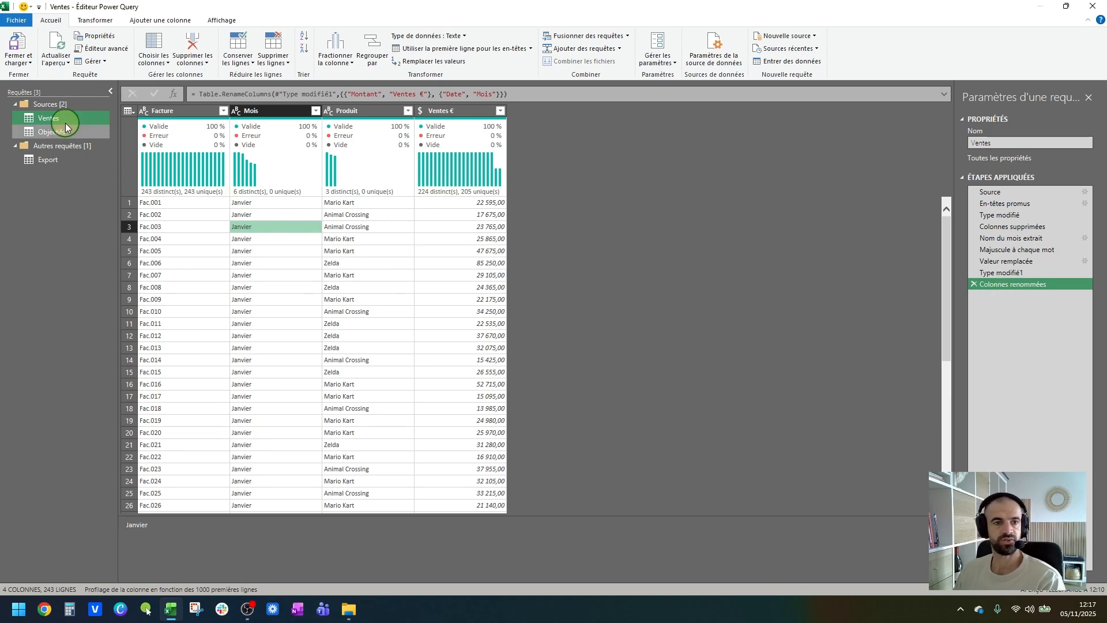
click(1000, 234)
click(975, 250)
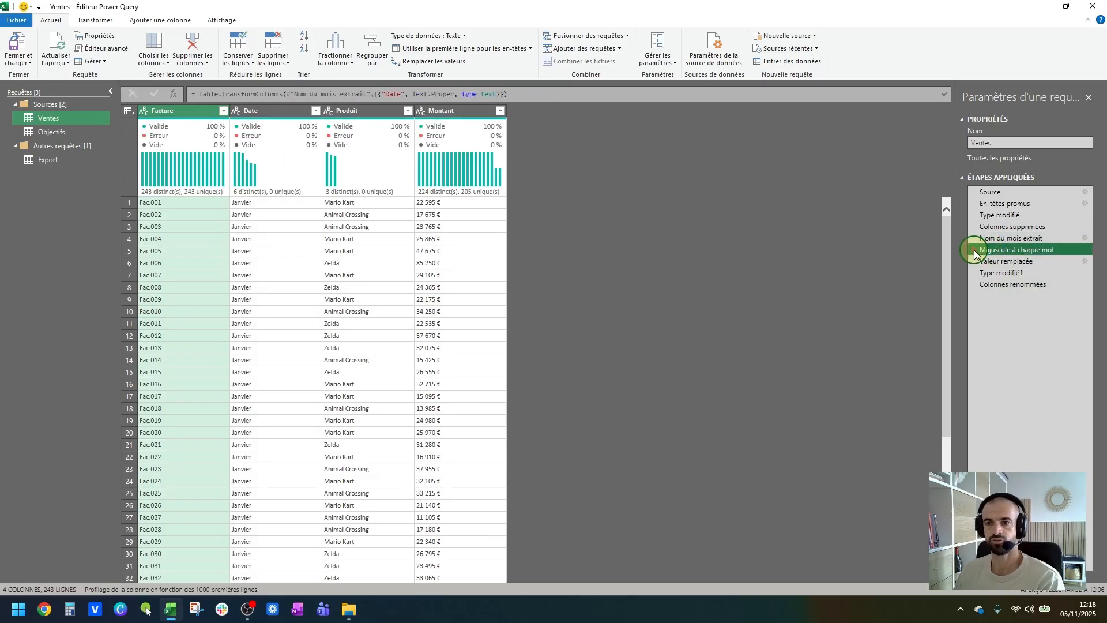
click(974, 251)
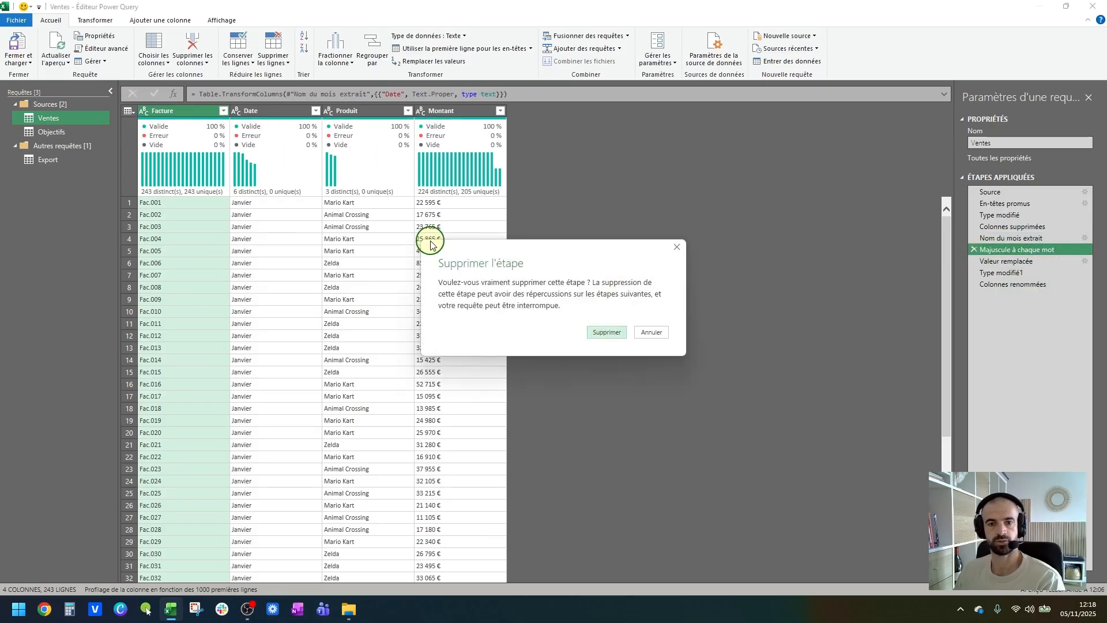
click(606, 337)
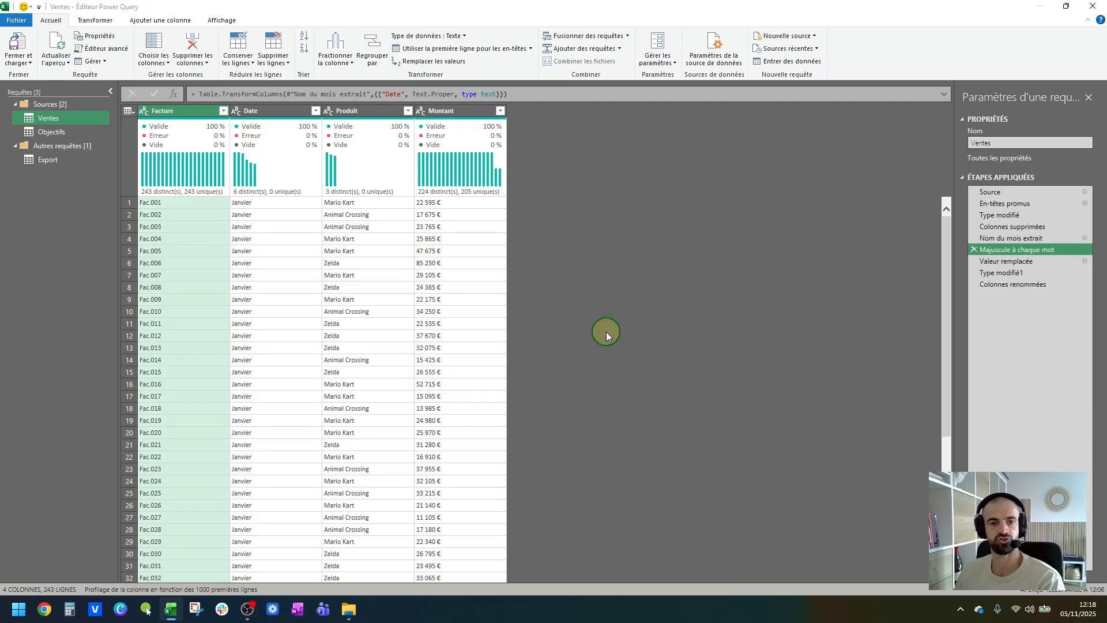
click(277, 228)
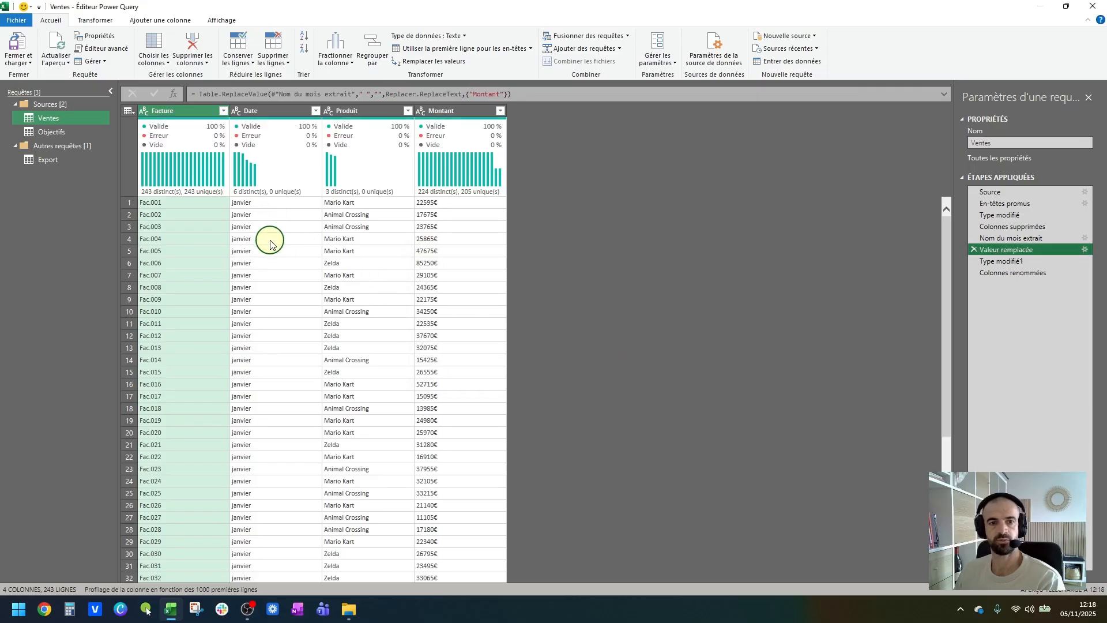
click(969, 239)
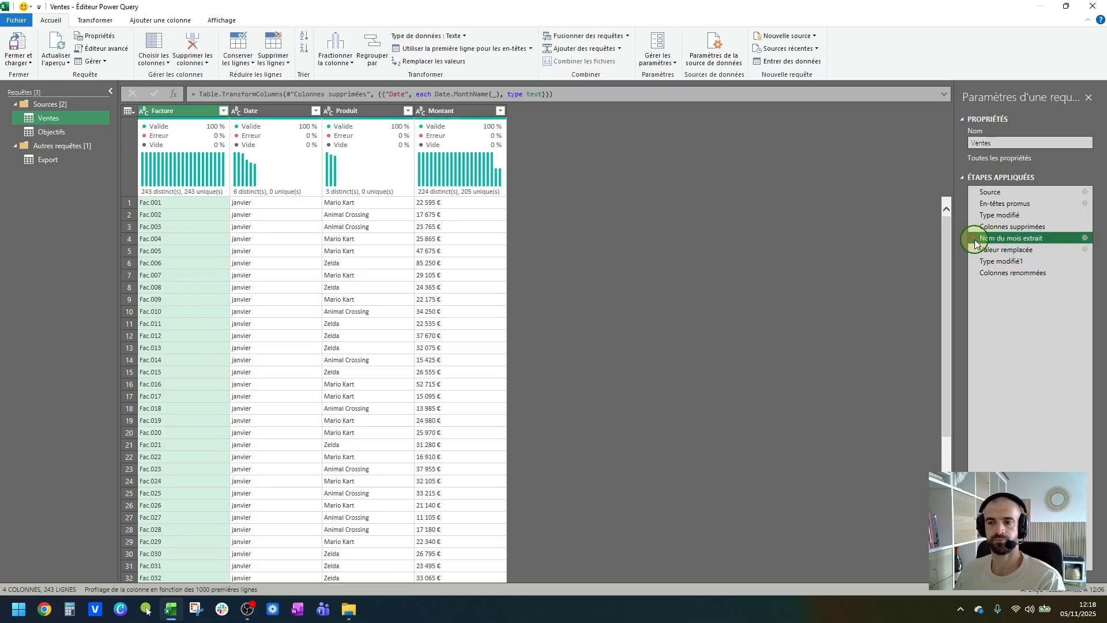
click(975, 240)
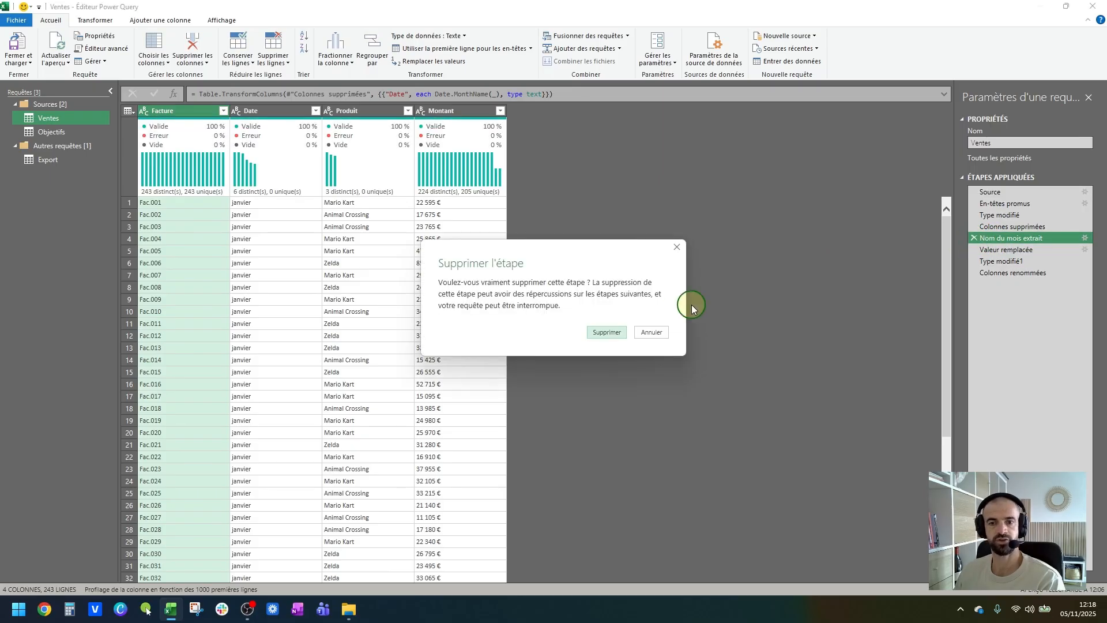
click(616, 335)
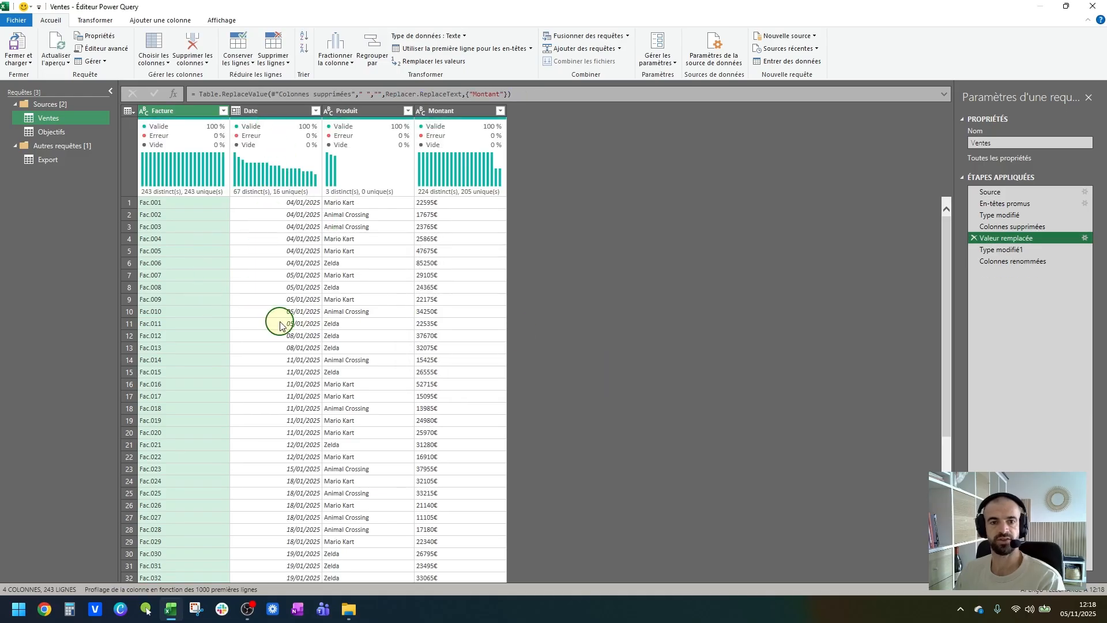
Step: Delete the applied steps "Majuscule à chaque mot" and "Nom du mois extrait" from the Objectifs query
click(73, 137)
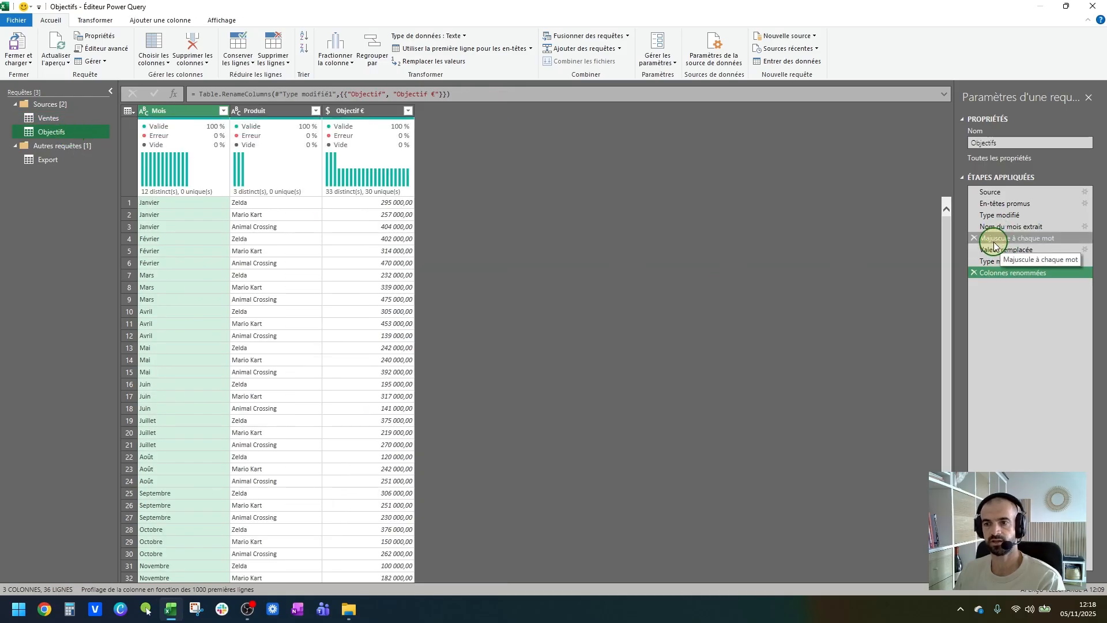
click(975, 238)
click(616, 338)
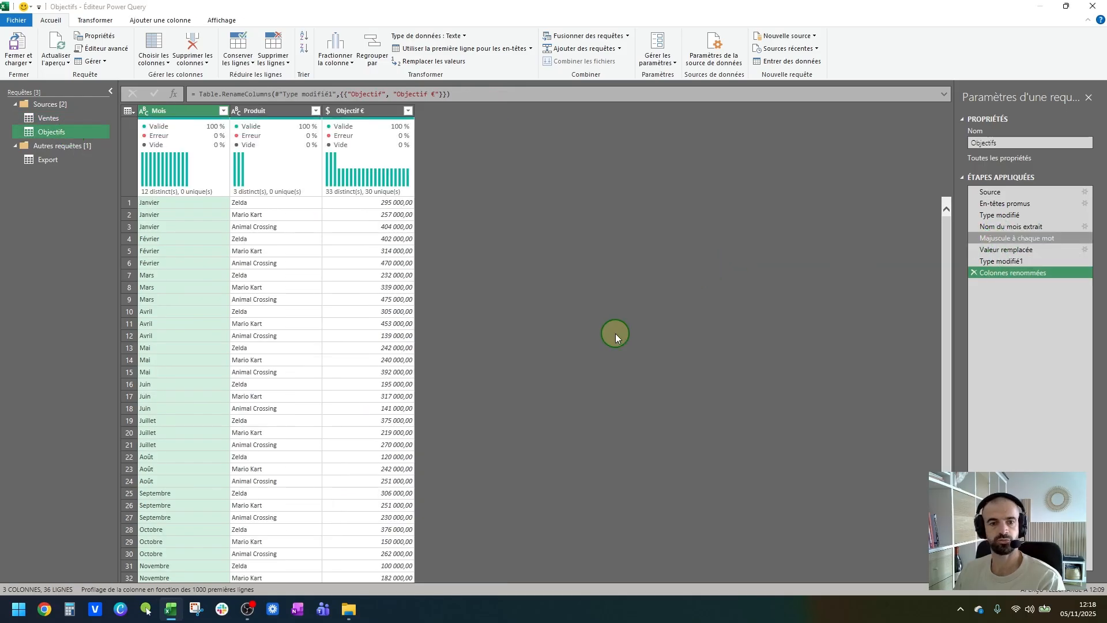
click(982, 228)
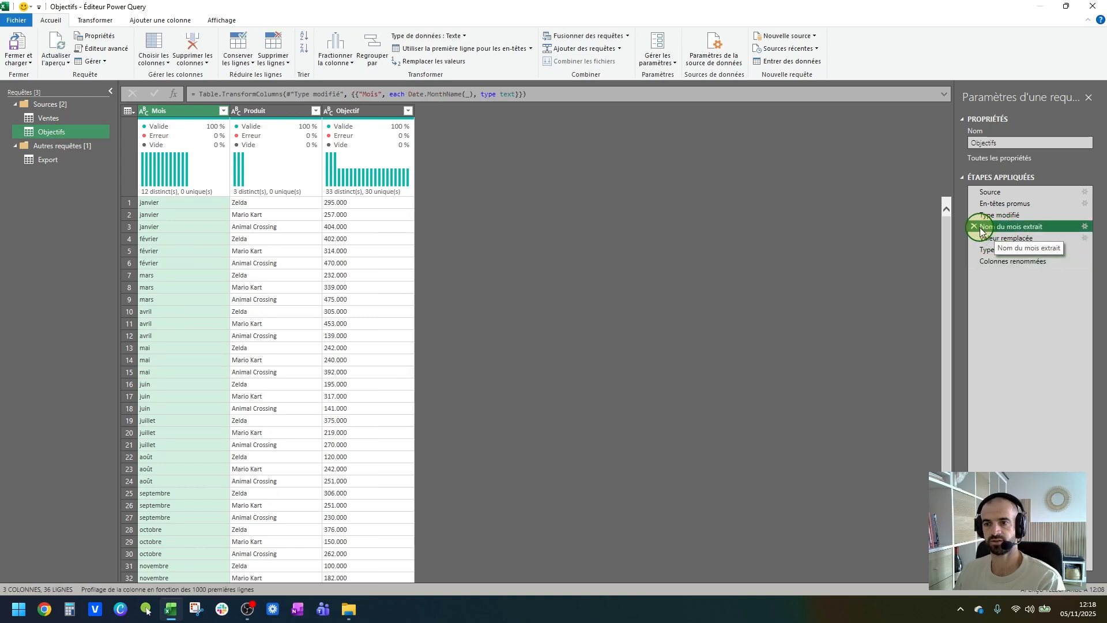
click(974, 226)
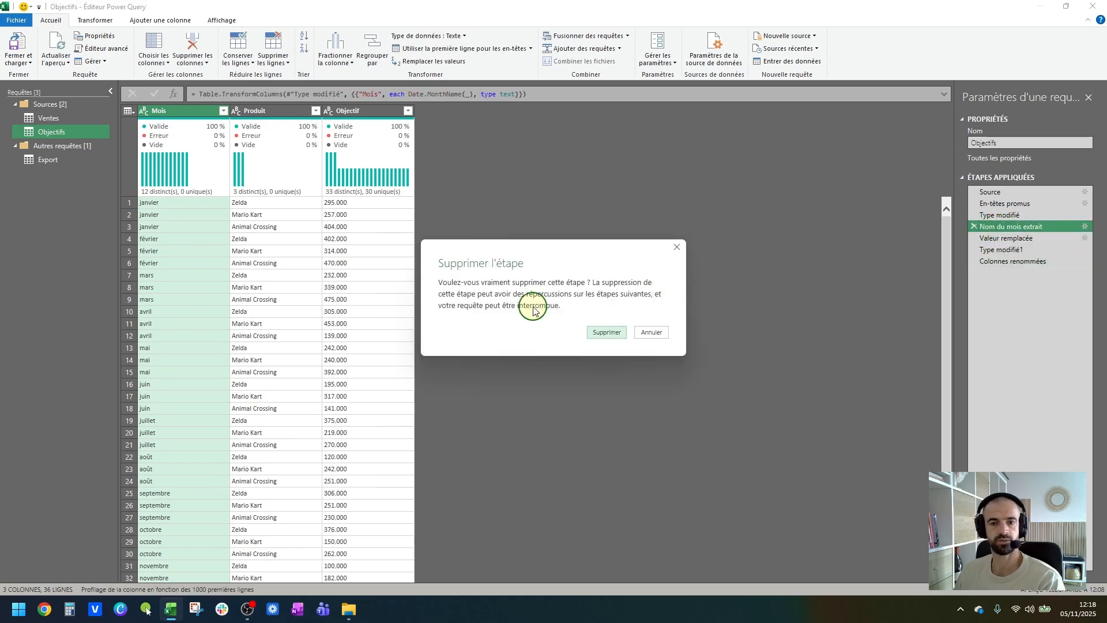
click(603, 333)
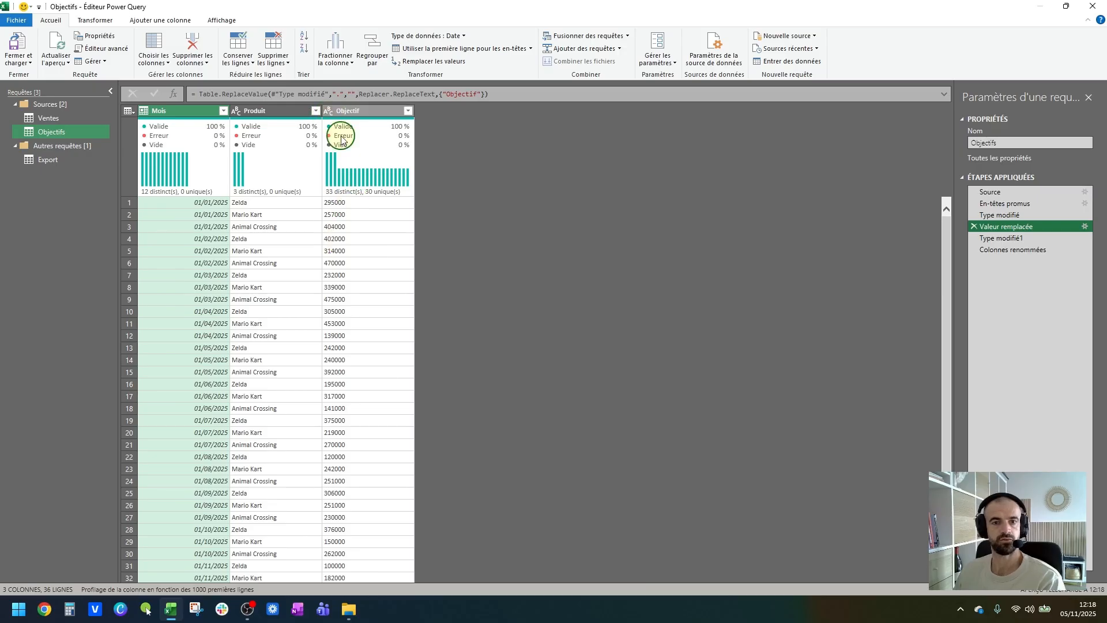
Step: Rename the Mois column of the Export query as Date
click(67, 160)
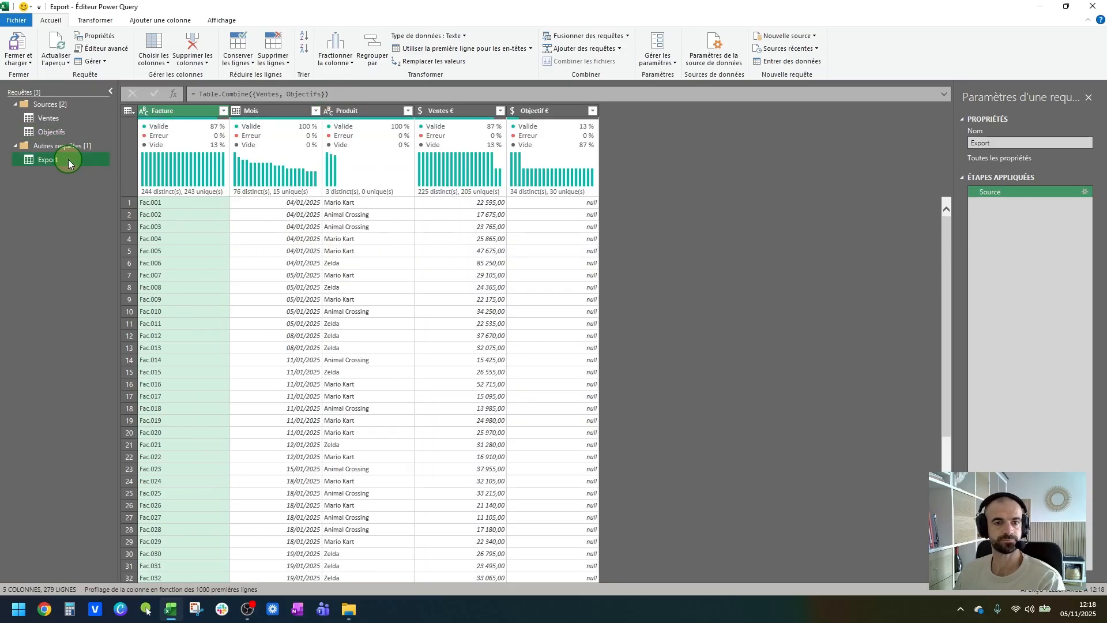
click(298, 111)
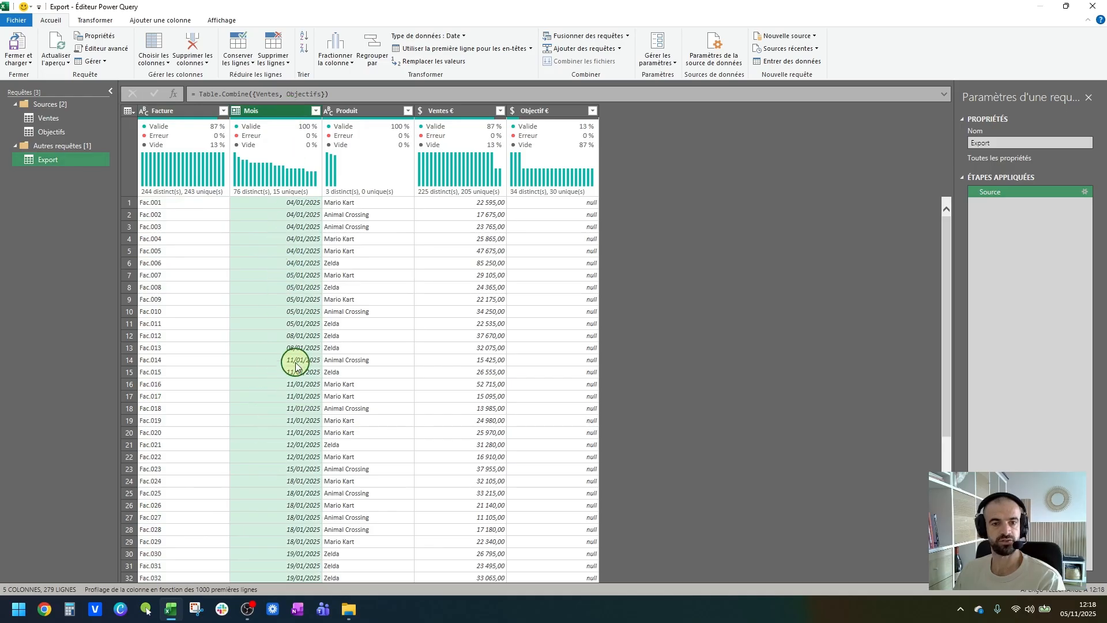
scroll(296, 367, down, 5)
scroll(296, 366, up, 5)
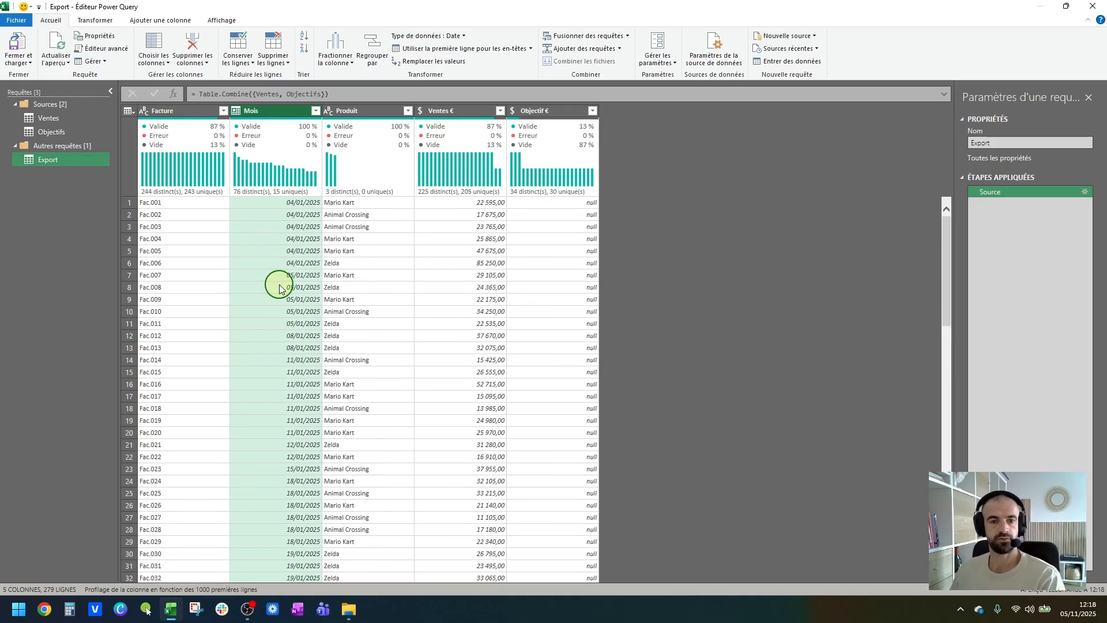
double_click(275, 109)
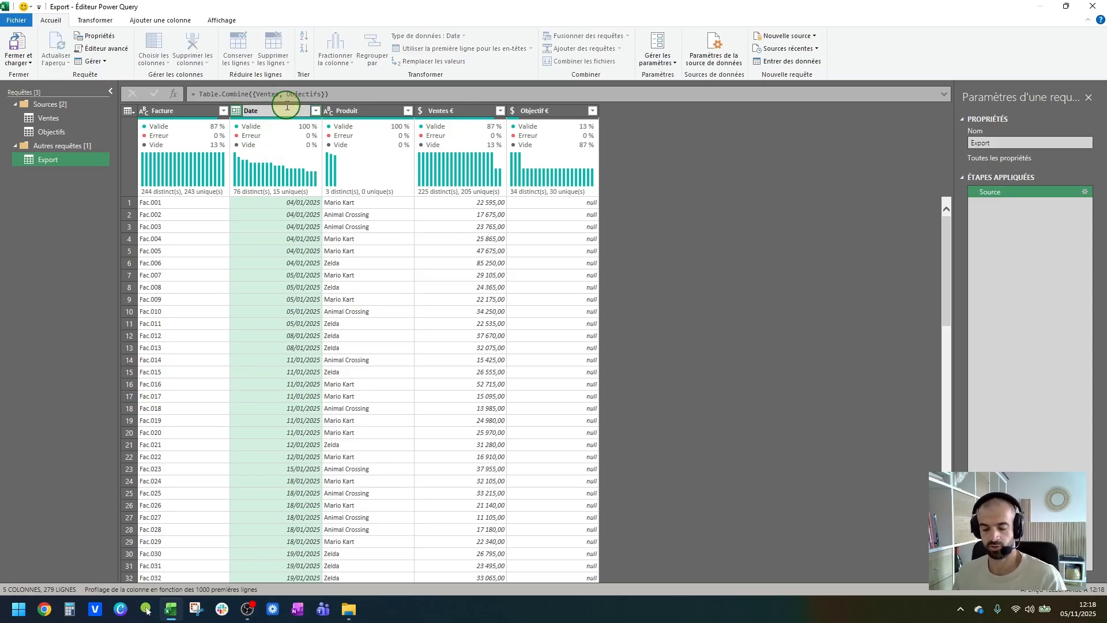
key(Return)
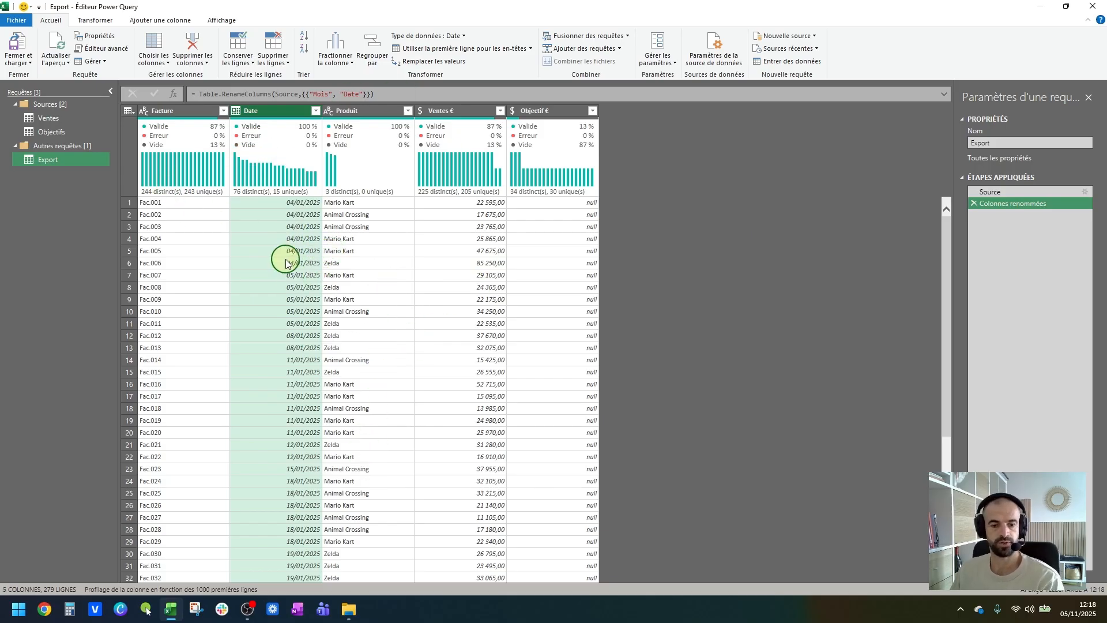
Step: Close the Power Query editor and load the modified queries into the workbook
click(20, 46)
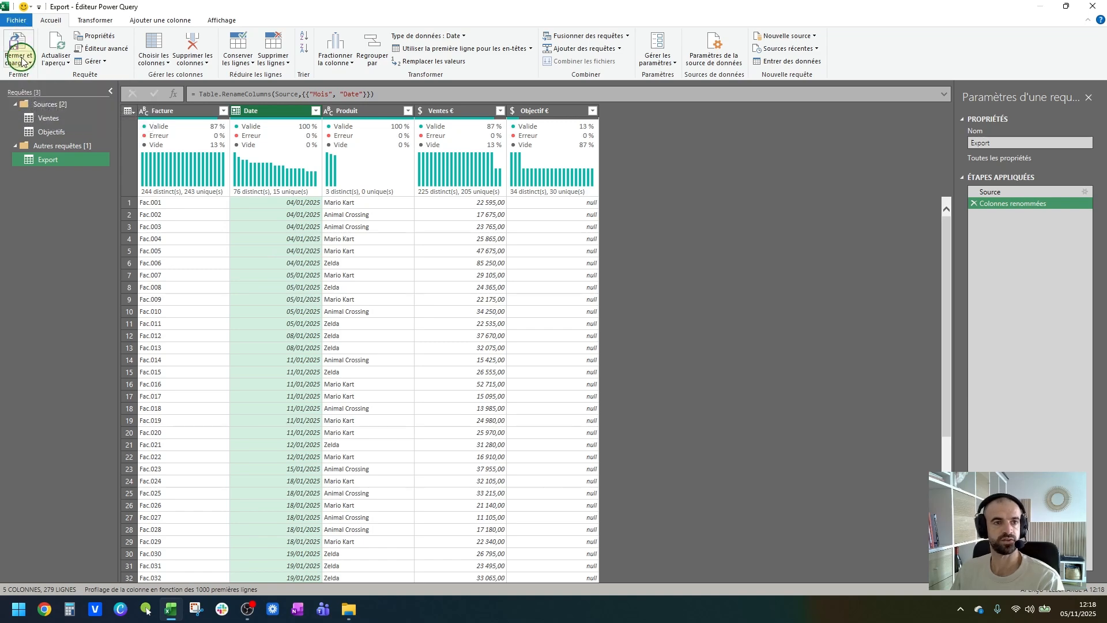
click(22, 64)
click(20, 46)
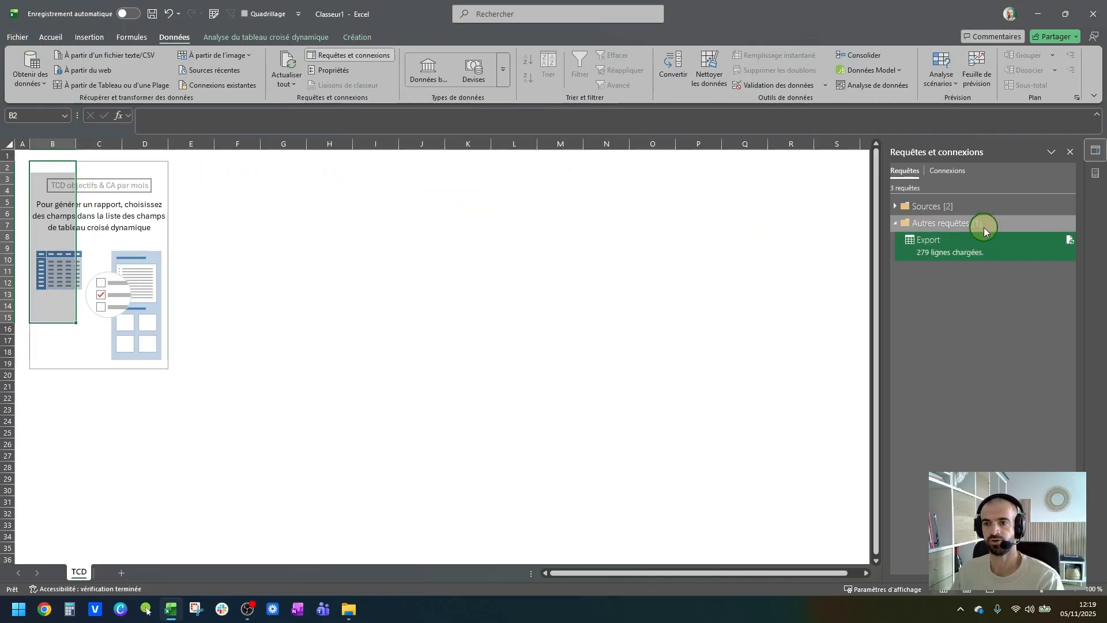
Step: Display the field list of the pivot table at B2 and add the Date field to its rows
click(46, 164)
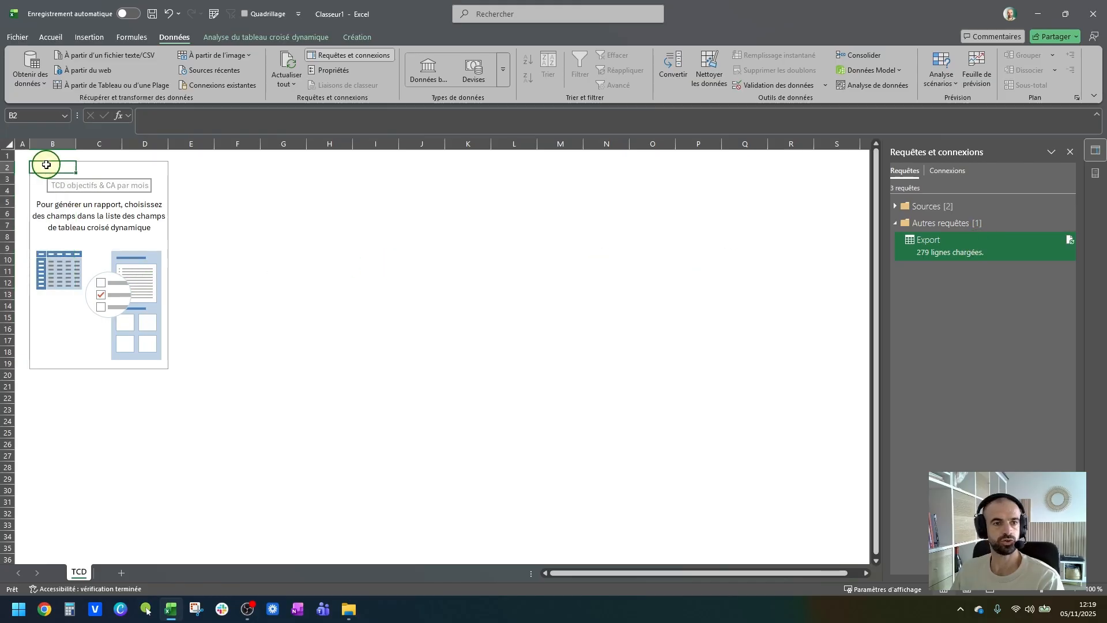
click(303, 39)
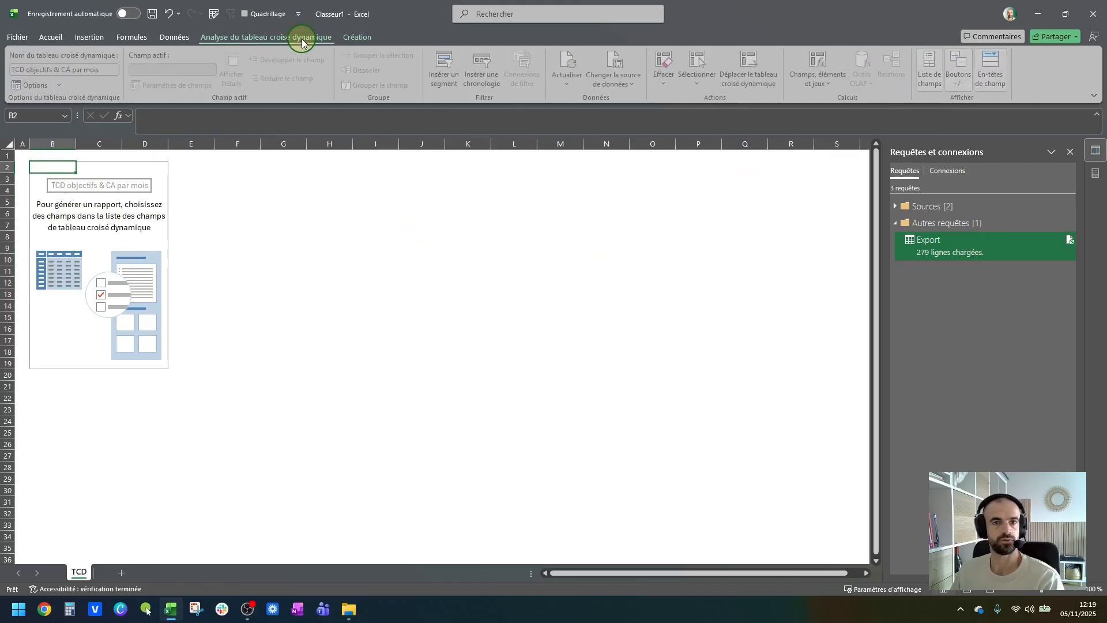
click(931, 70)
click(931, 70)
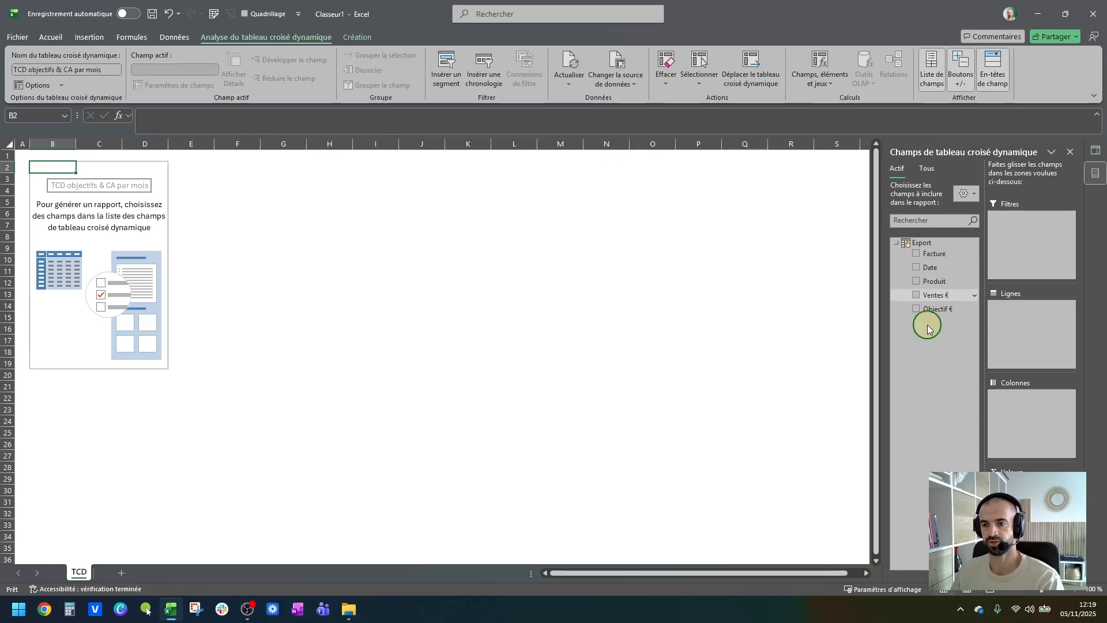
drag(936, 269, 1027, 322)
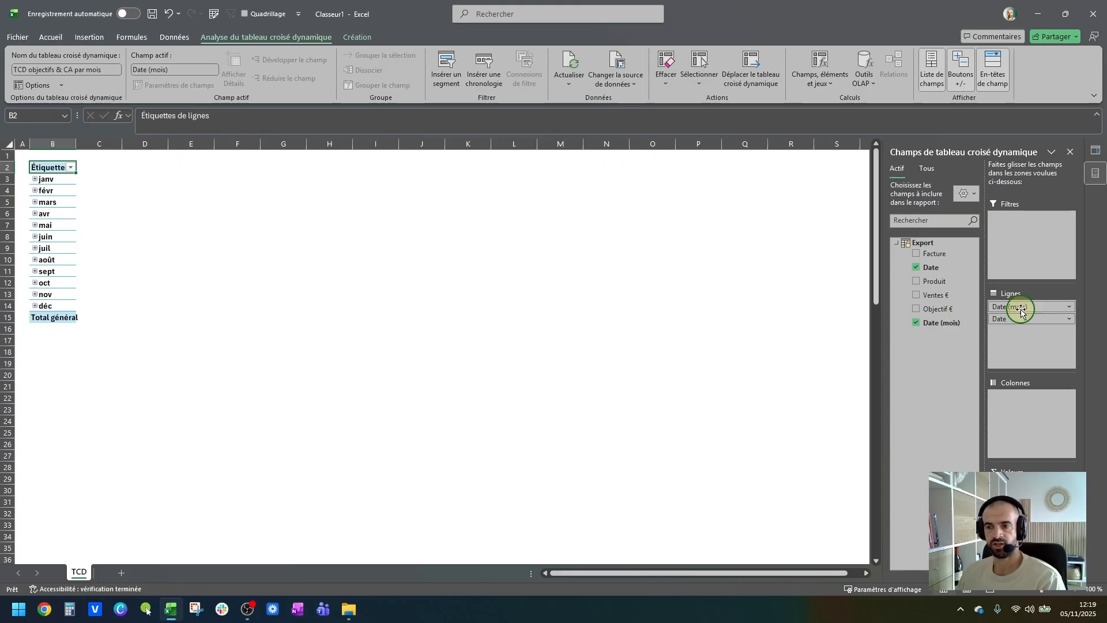
drag(1021, 325, 1055, 322)
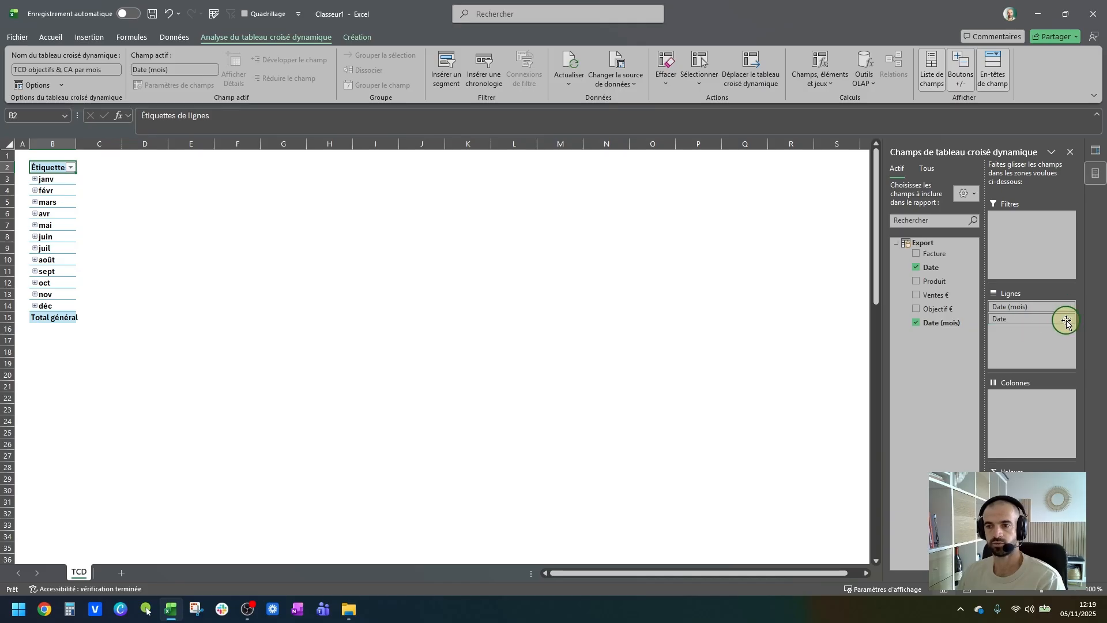
Step: Remove the Date field from the pivot table's rows, keeping Date (mois), and select the month labels
click(1069, 319)
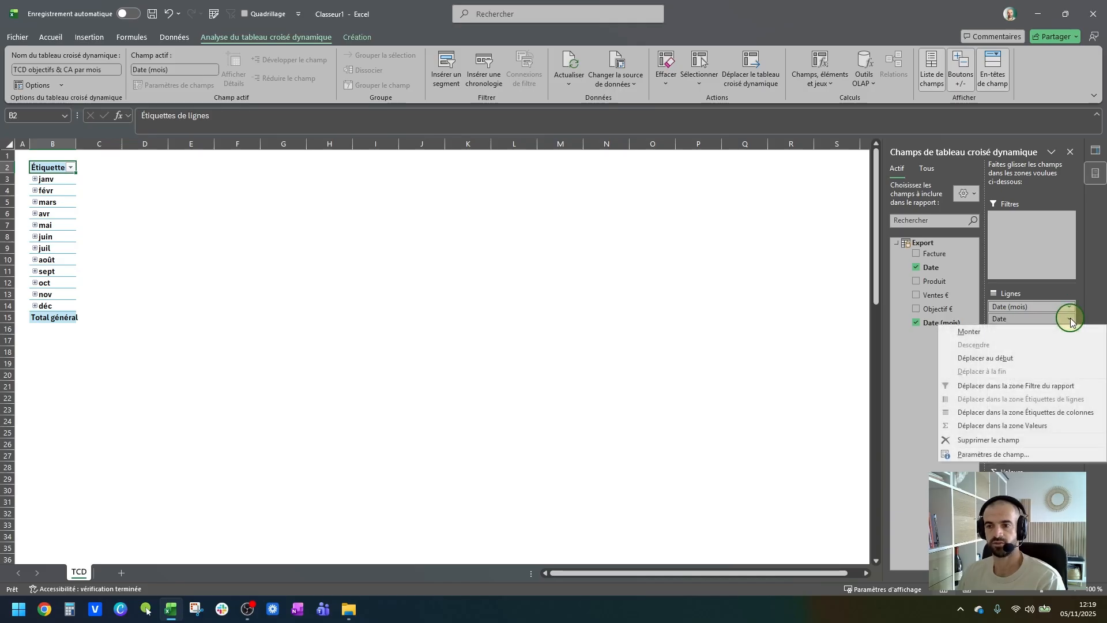
click(1017, 448)
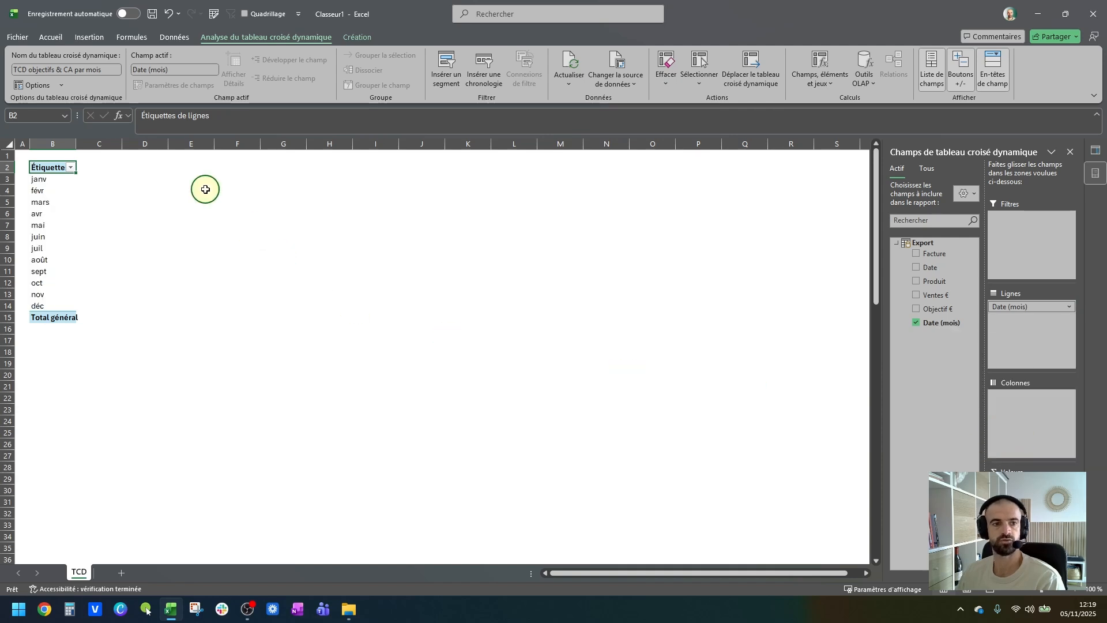
drag(49, 179, 42, 304)
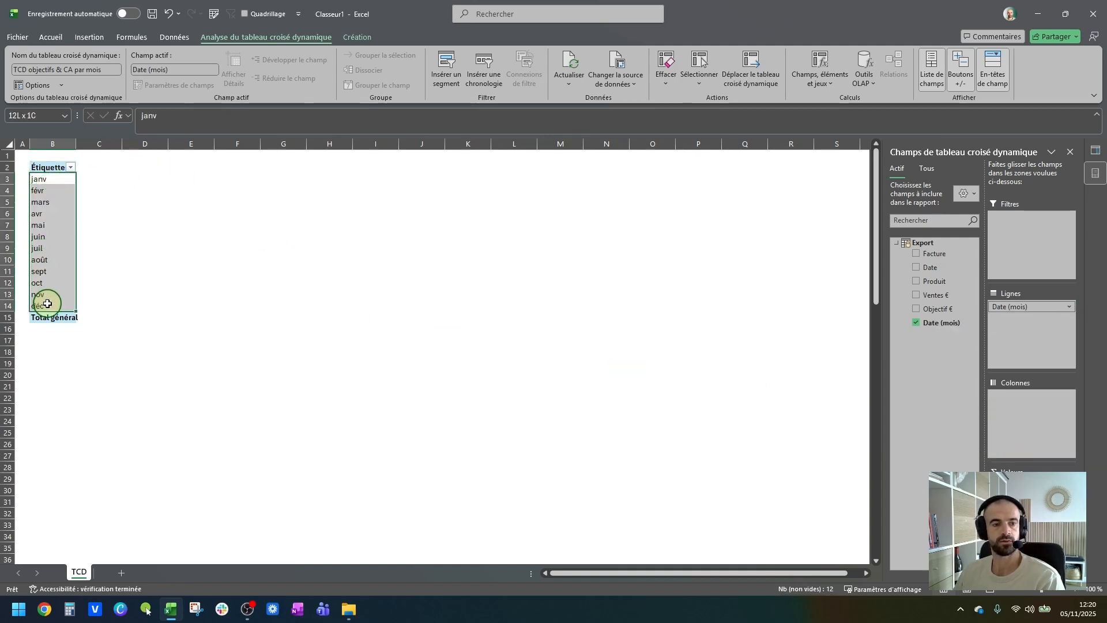
click(60, 180)
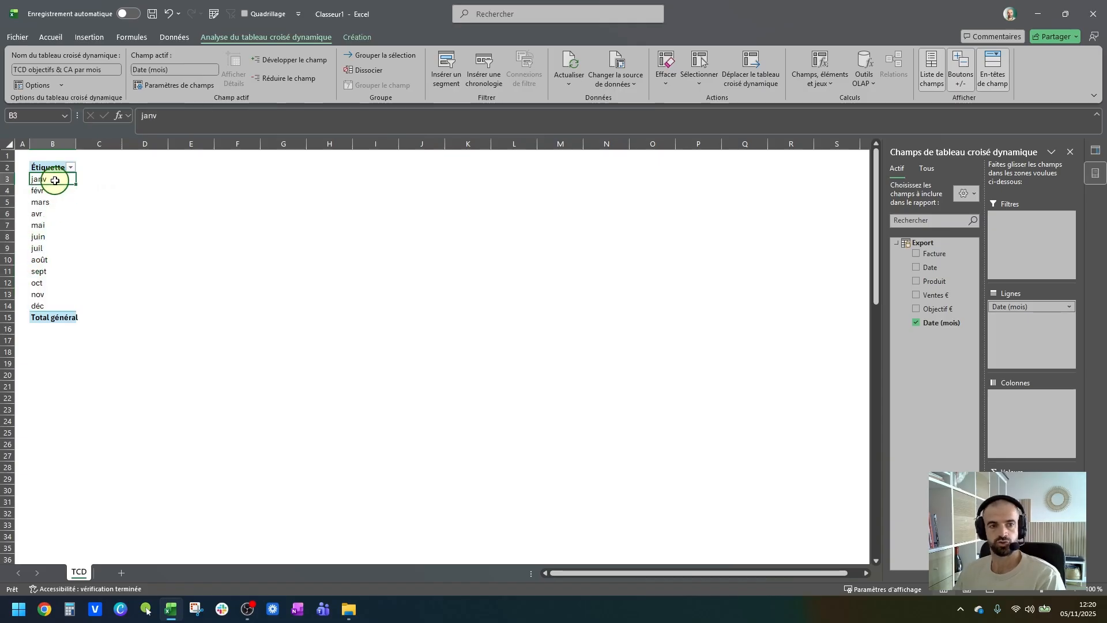
click(50, 301)
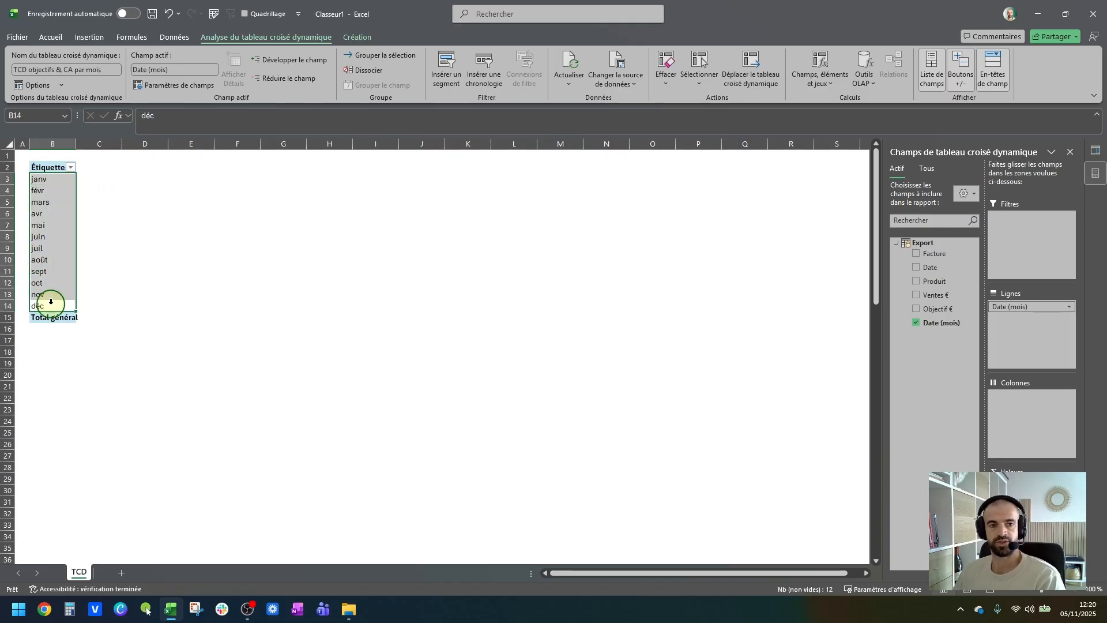
click(59, 183)
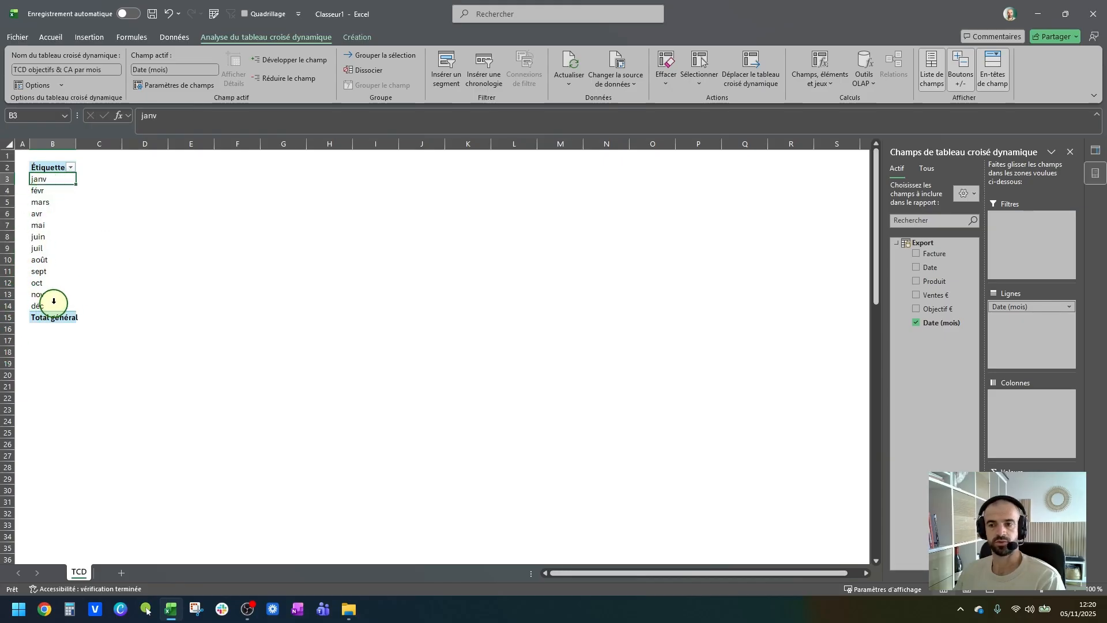
right_click(57, 180)
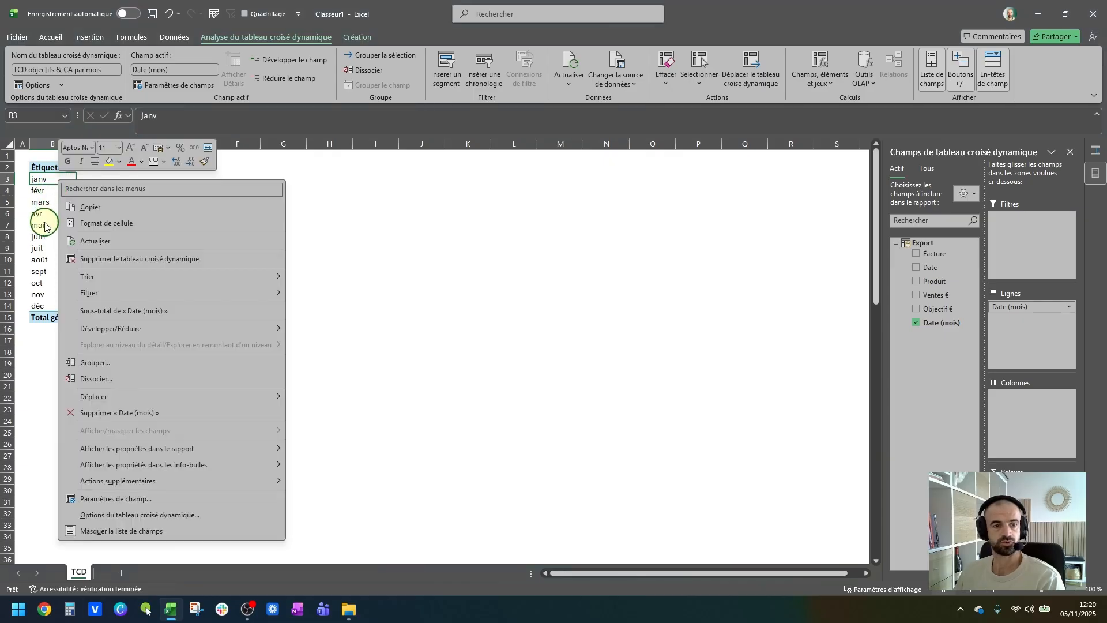
click(97, 222)
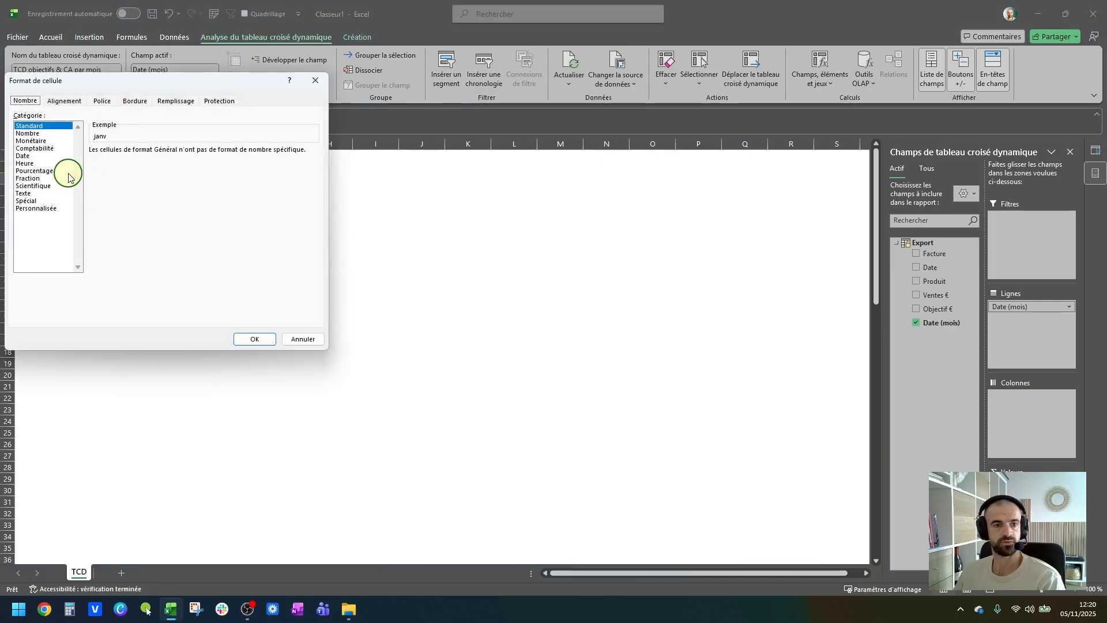
click(39, 208)
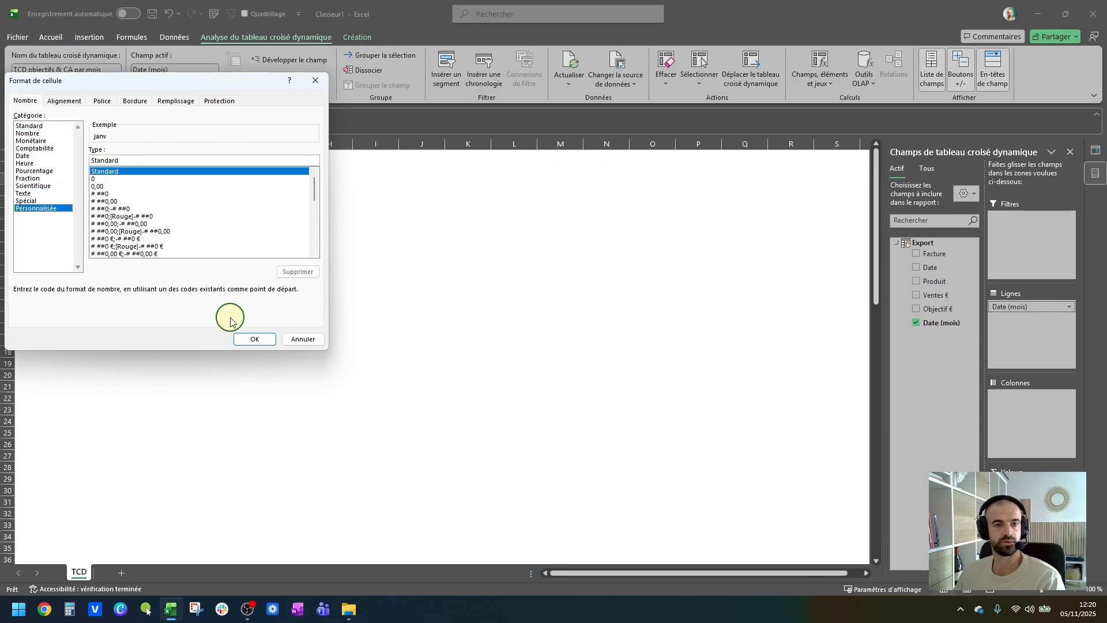
click(61, 157)
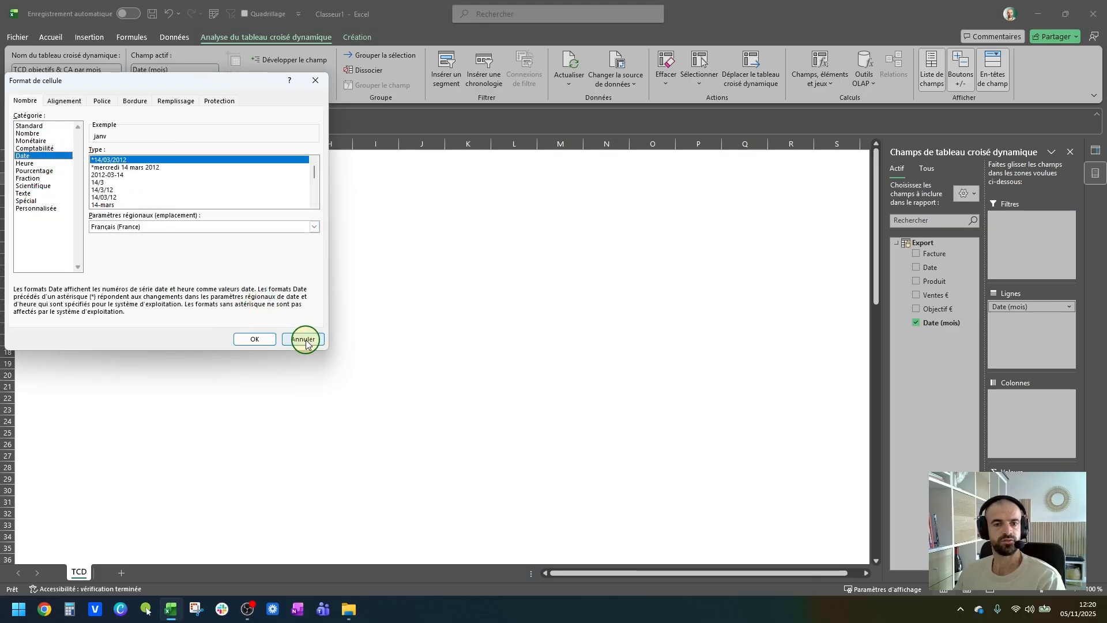
click(303, 339)
click(339, 221)
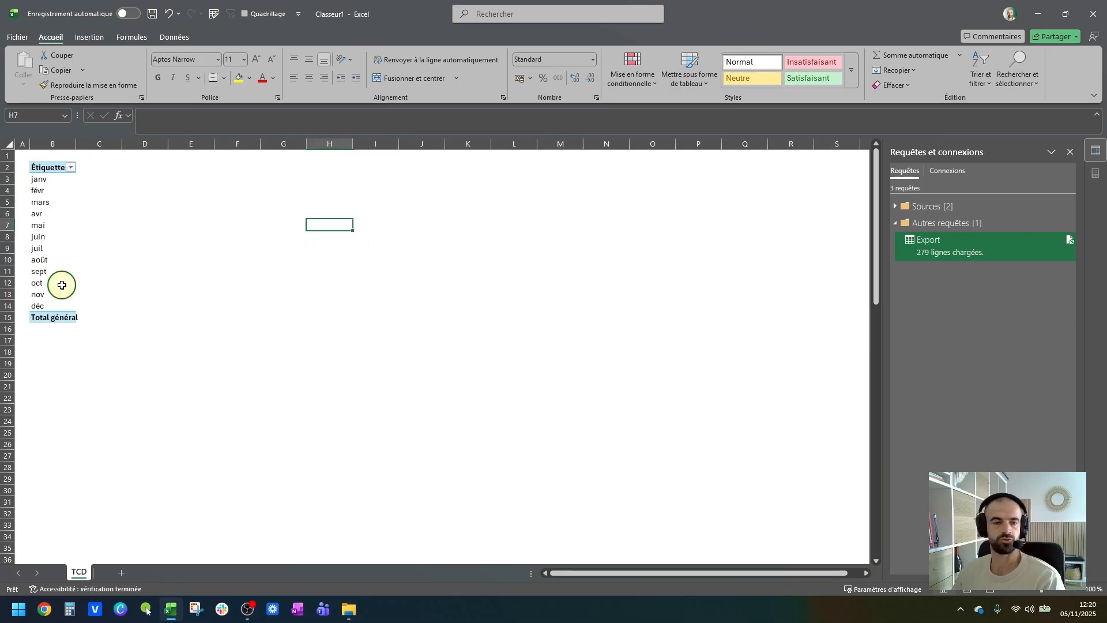
Step: Add the Objectif € field to the pivot table's values and widen column C to fit its contents
click(47, 272)
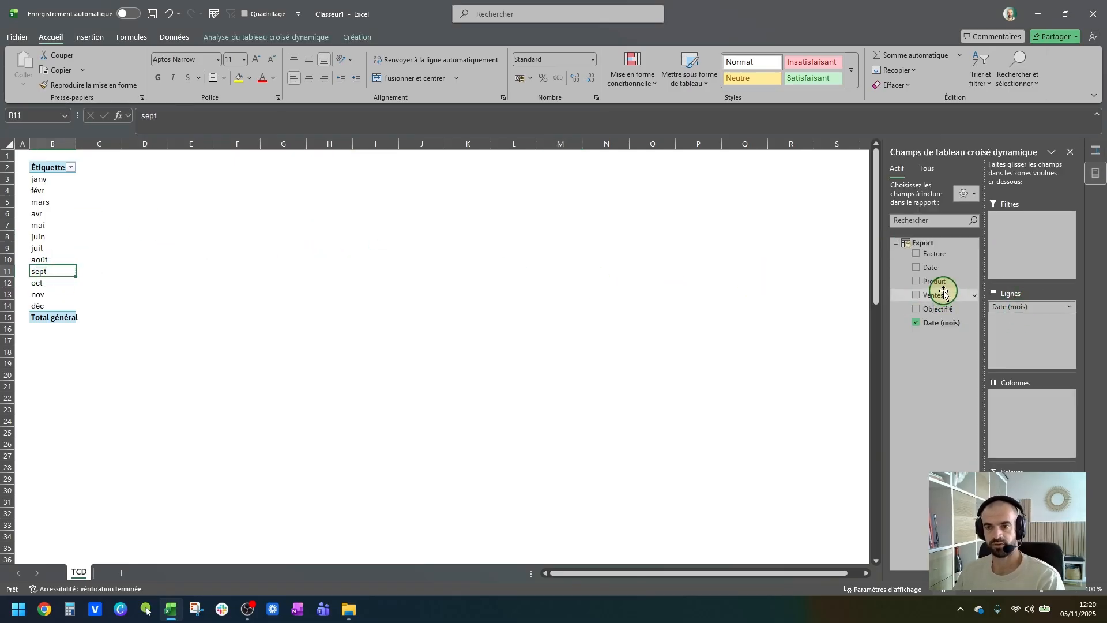
drag(936, 310, 992, 469)
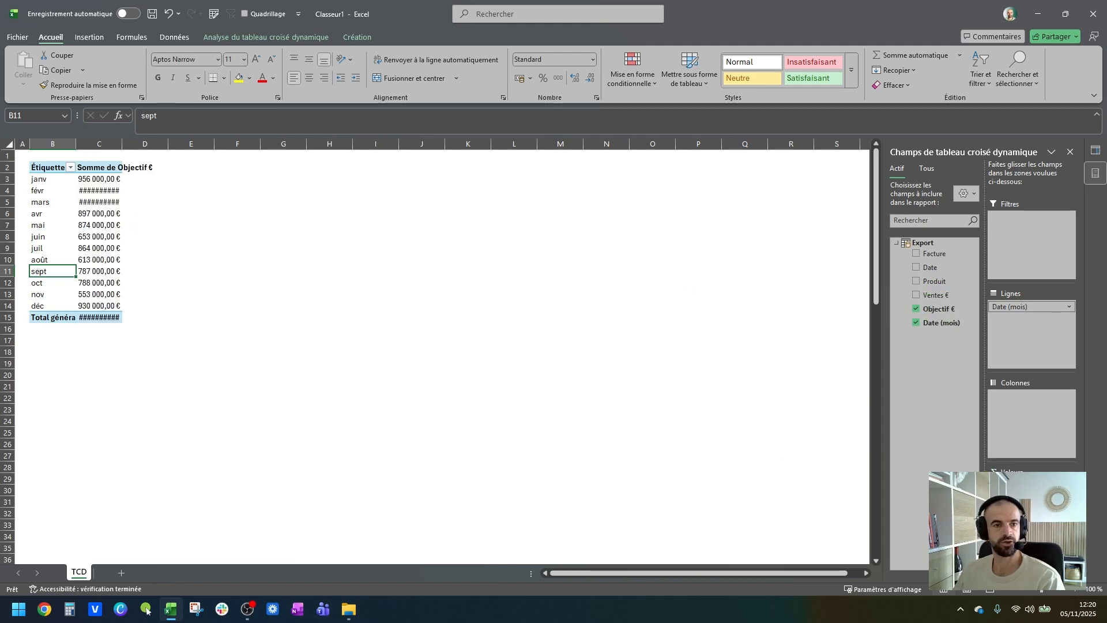
double_click(131, 146)
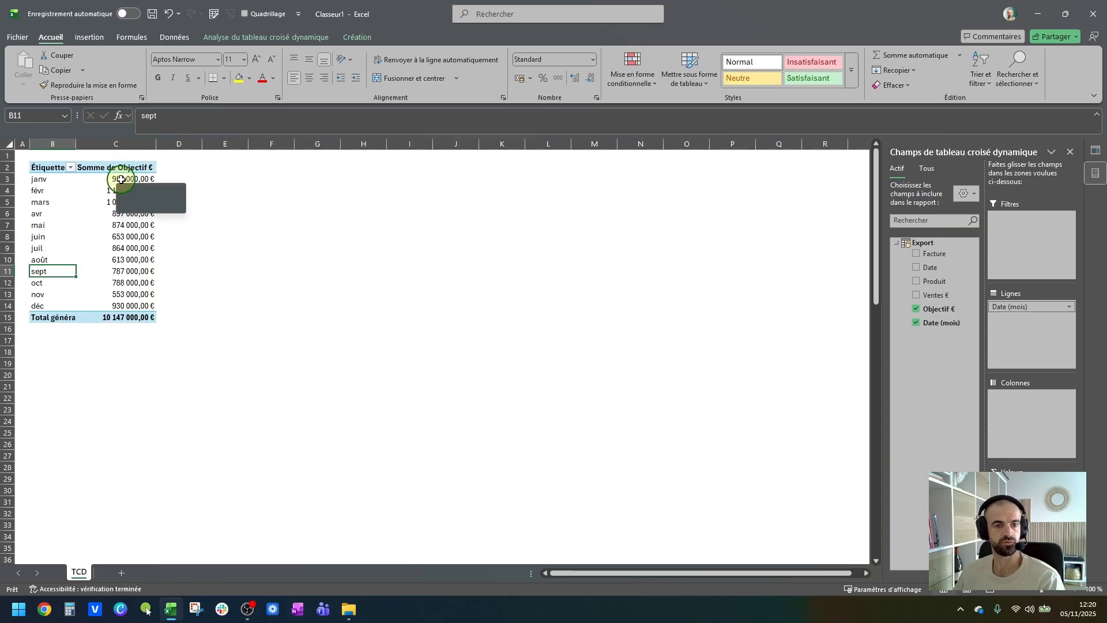
Step: Show the source records behind January's objective total and examine the objective amounts for the three products
click(98, 180)
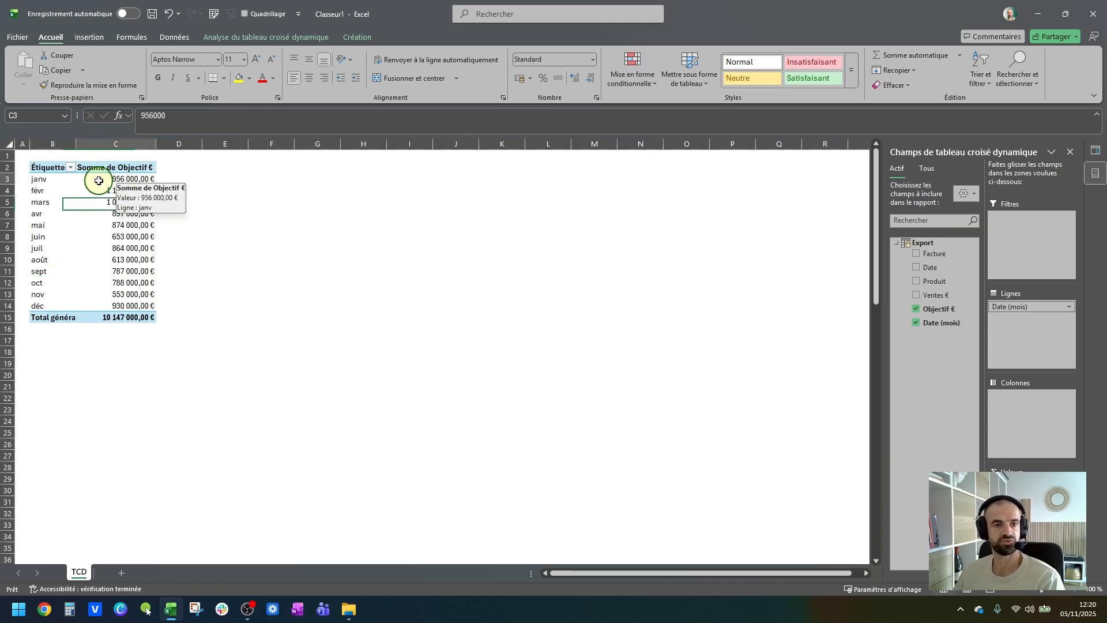
click(99, 225)
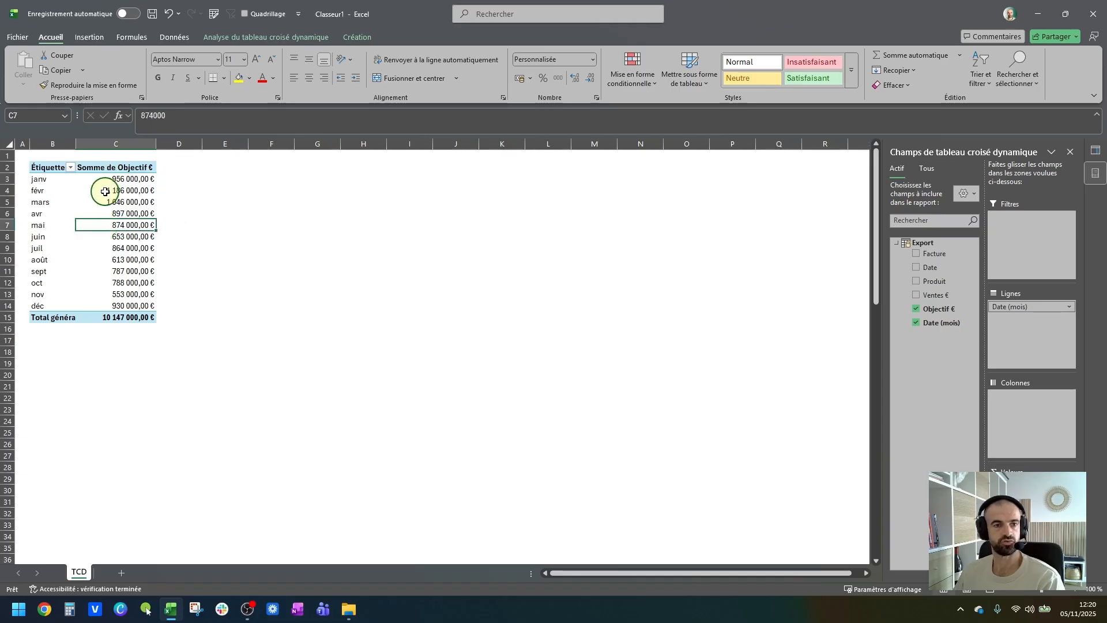
click(110, 179)
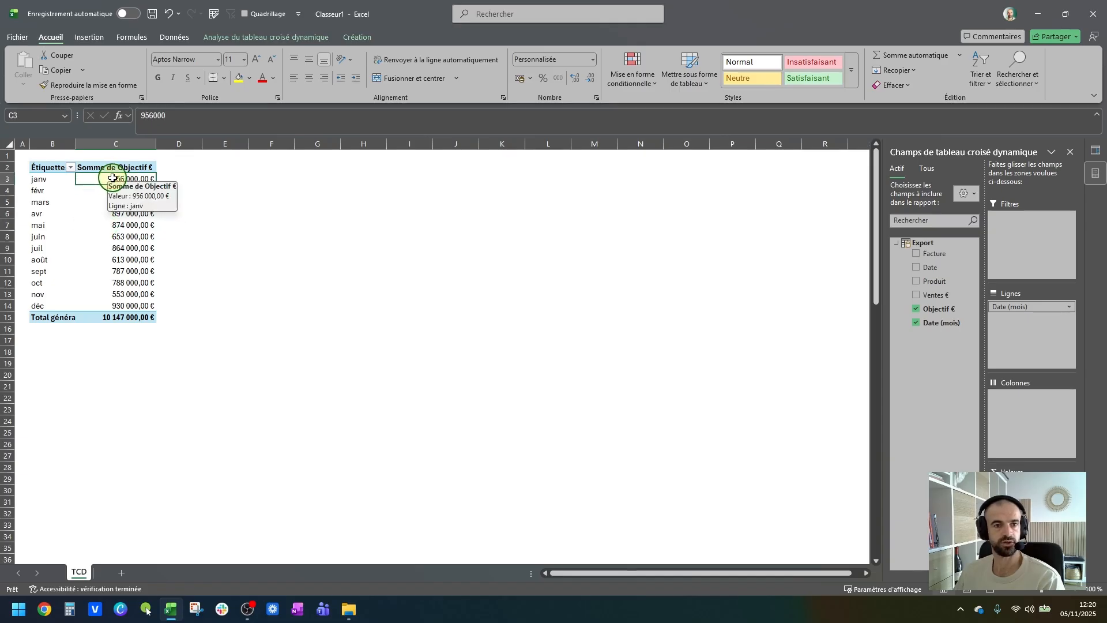
double_click(112, 178)
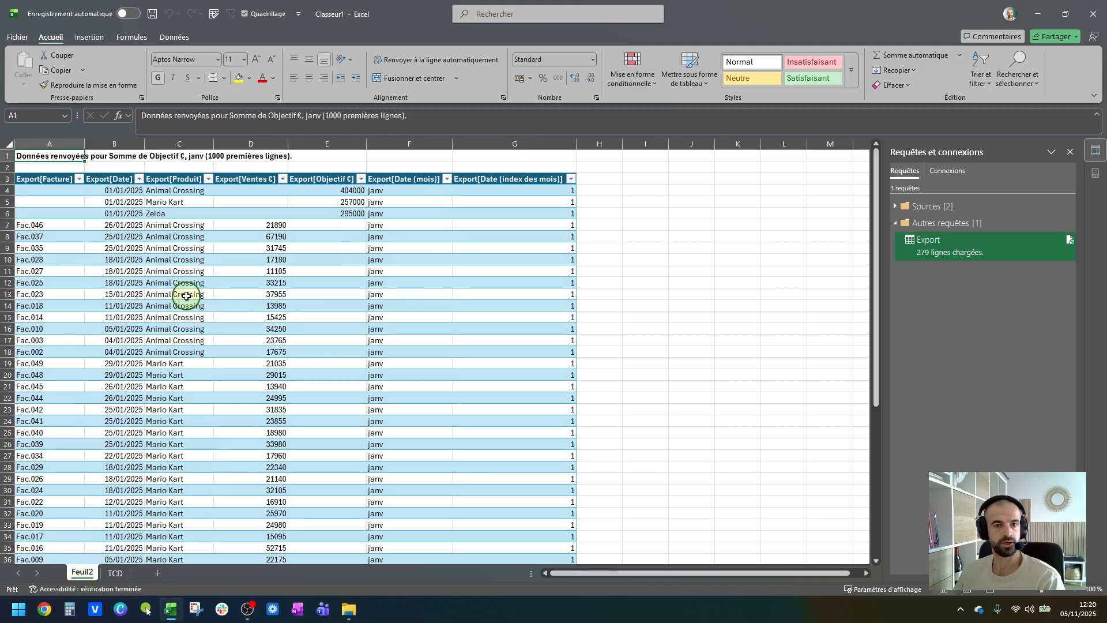
drag(307, 194, 305, 209)
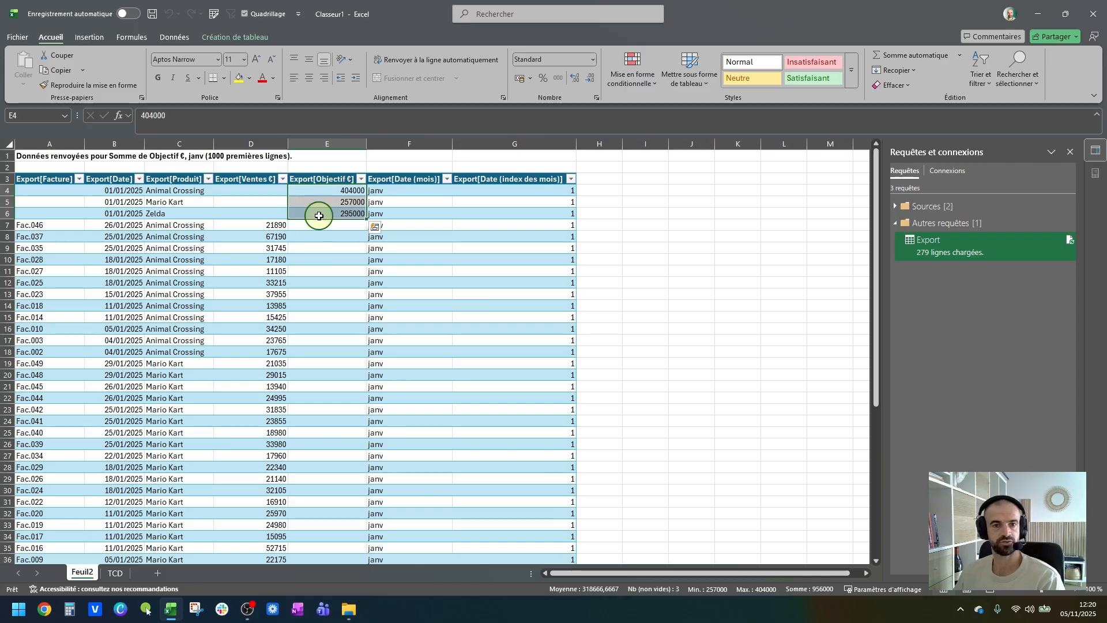
Step: Delete the Feuil2 sheet holding January's detail records
right_click(82, 573)
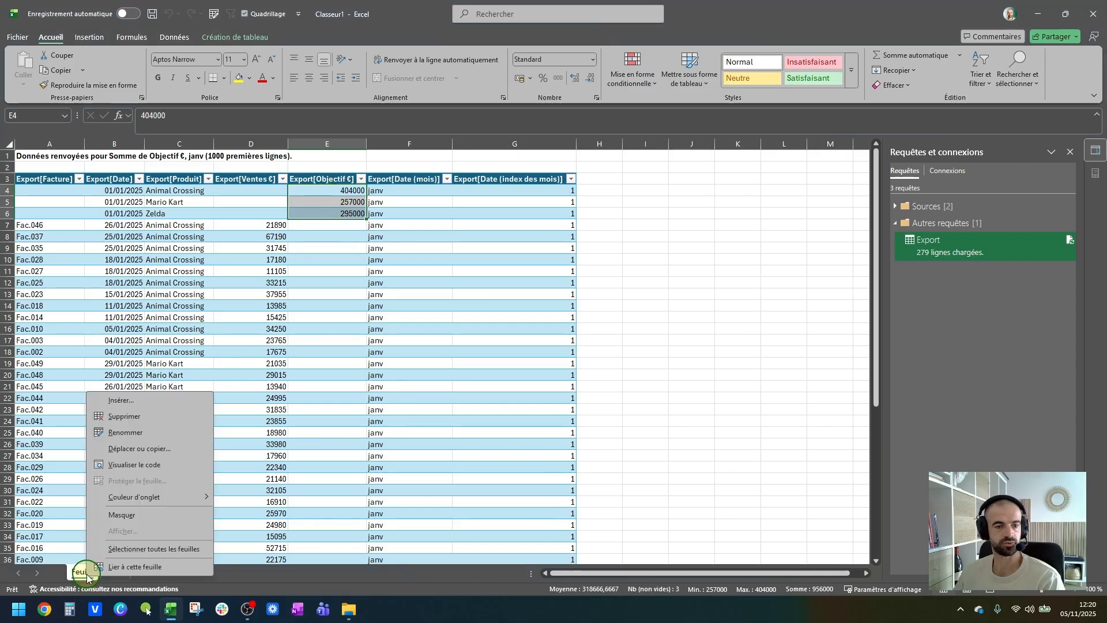
click(128, 416)
click(572, 324)
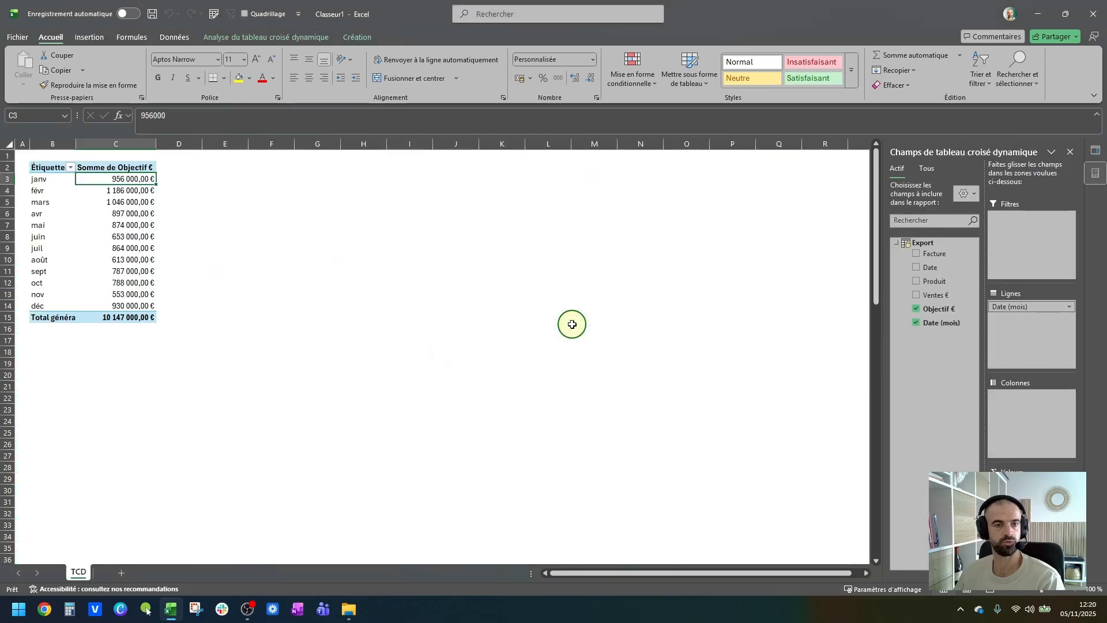
Step: Add the Ventes € field to the pivot table's values and widen column D to show the full amounts
drag(946, 296, 1024, 507)
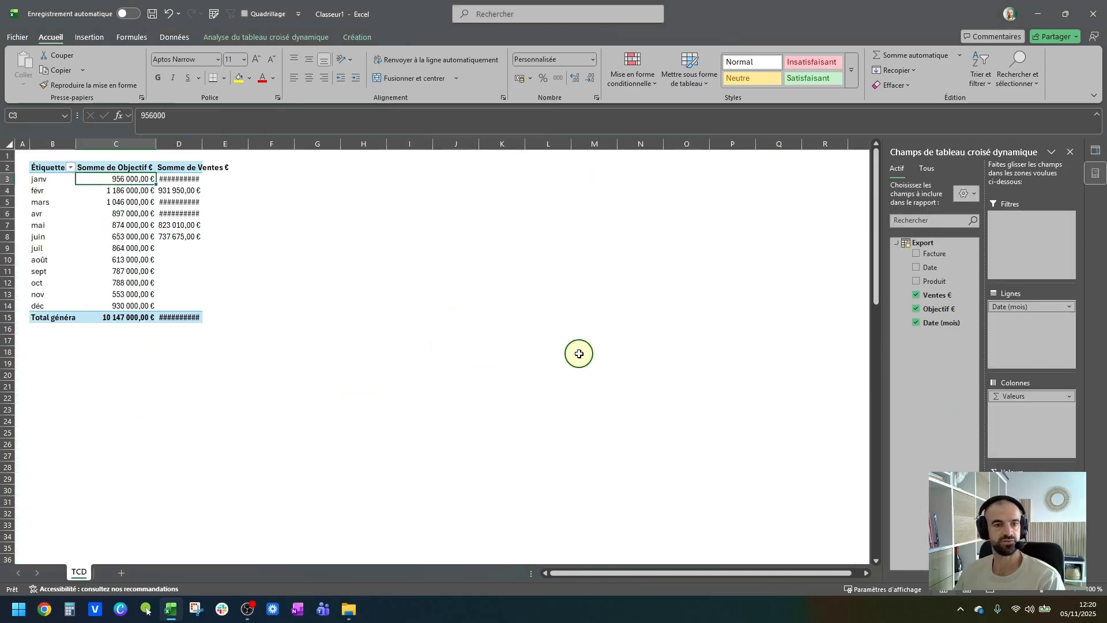
drag(204, 143, 232, 143)
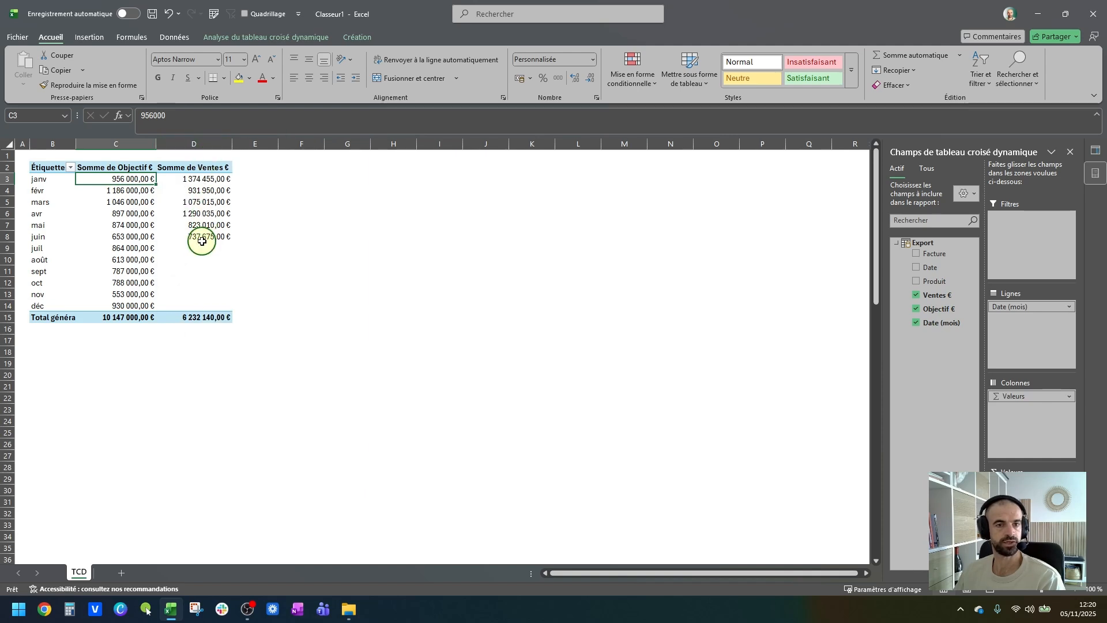
drag(195, 249, 193, 307)
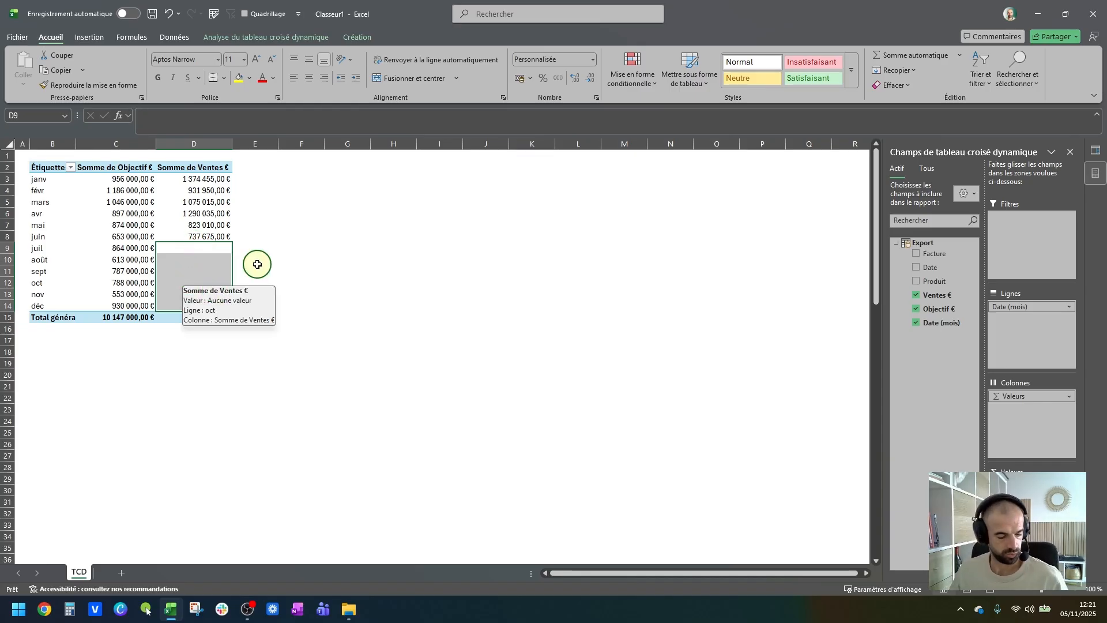
click(202, 399)
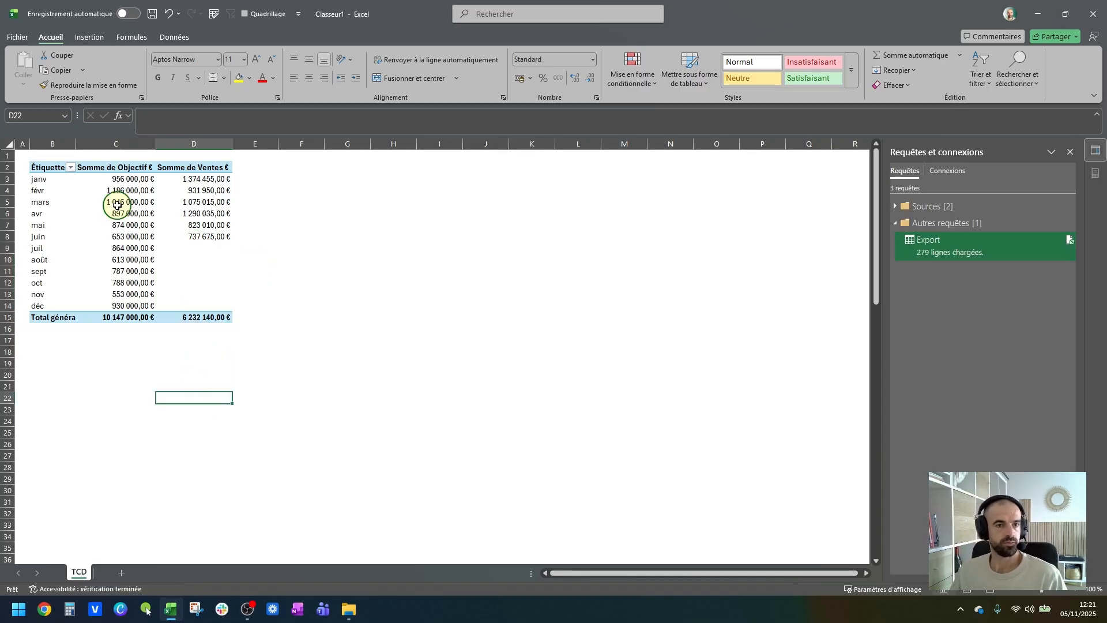
Step: Rename the pivot table's value headers in C2 and D2 as Objectif and Ventes
click(103, 168)
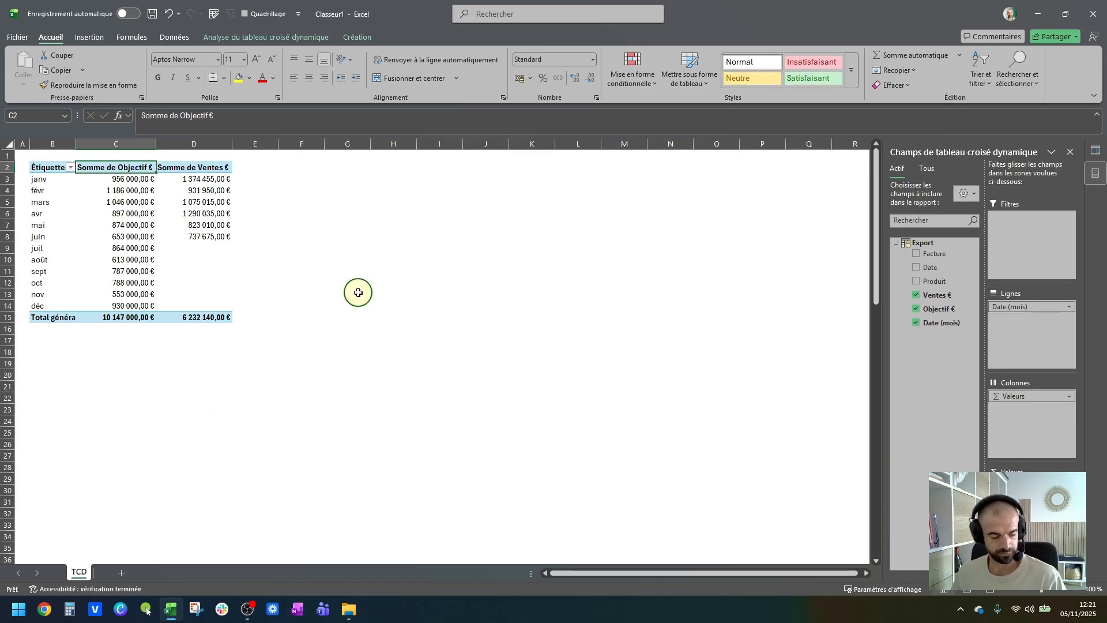
text(CA)
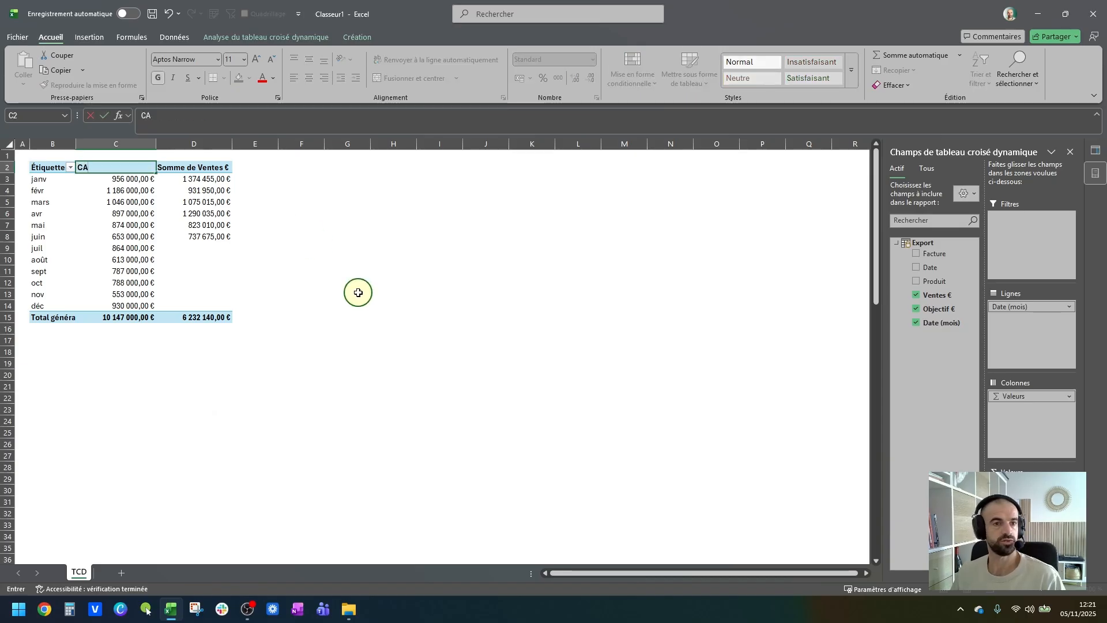
text(Objectf)
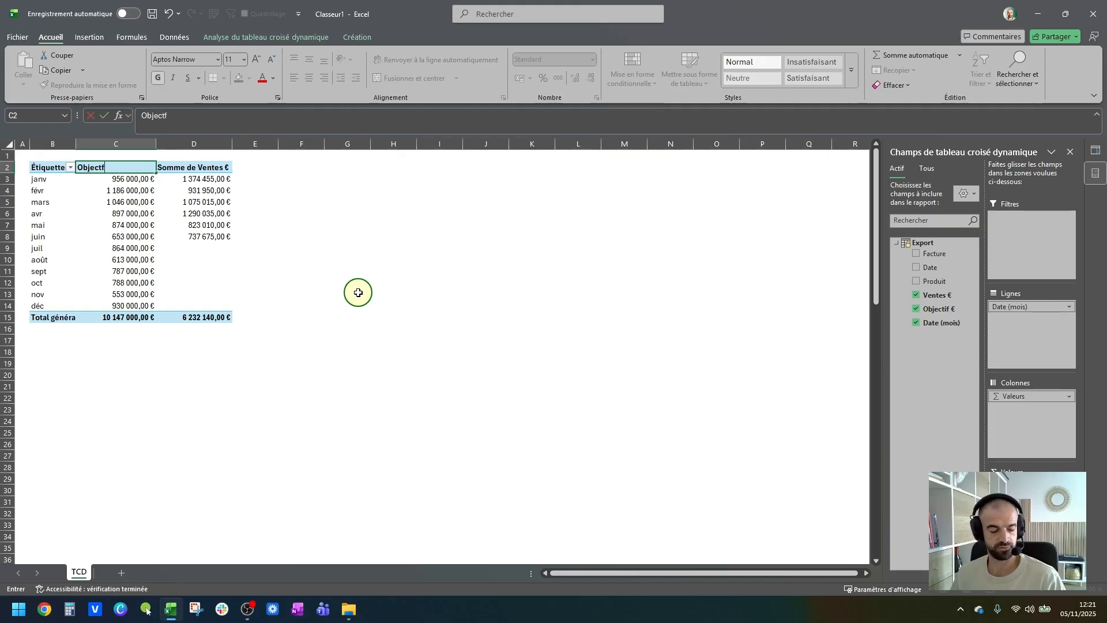
key(Tab)
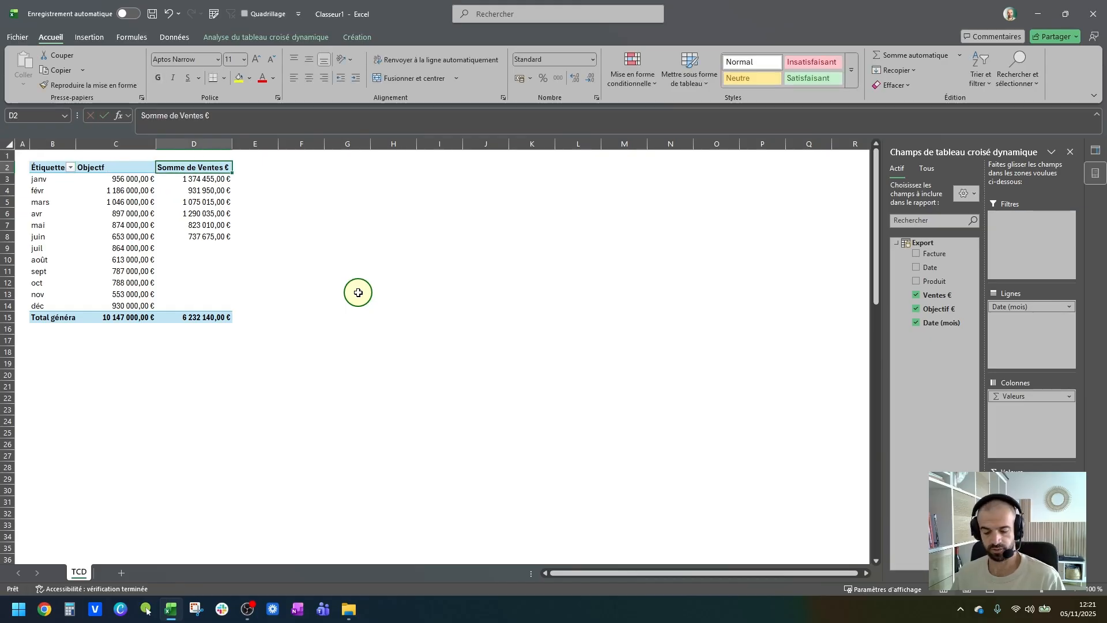
text(Ventes)
key(Left)
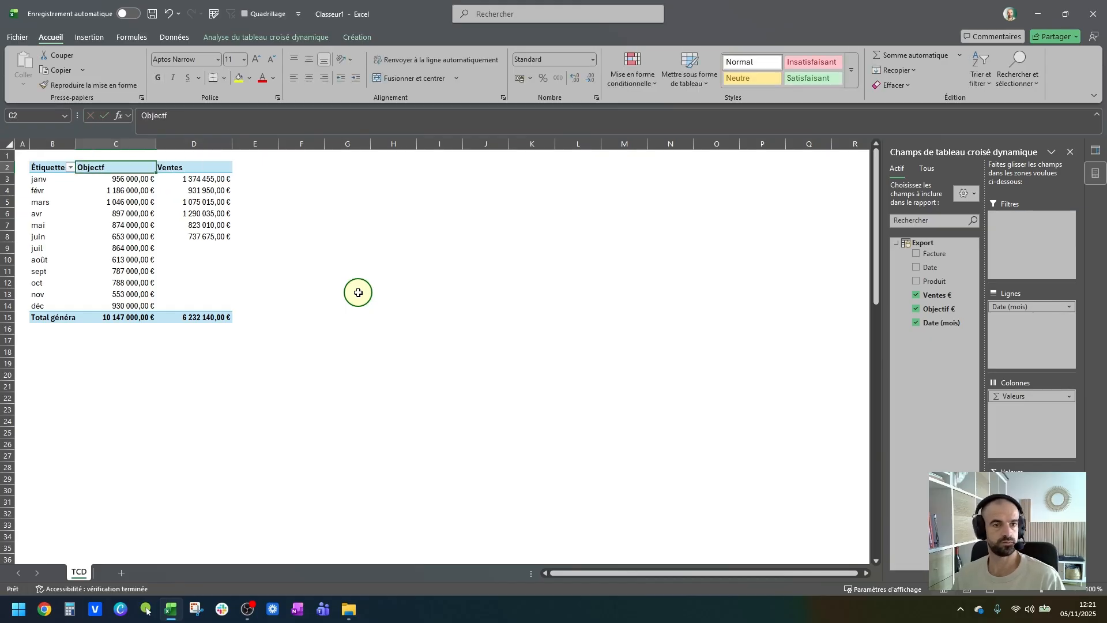
key(F2)
key(Left)
text(i)
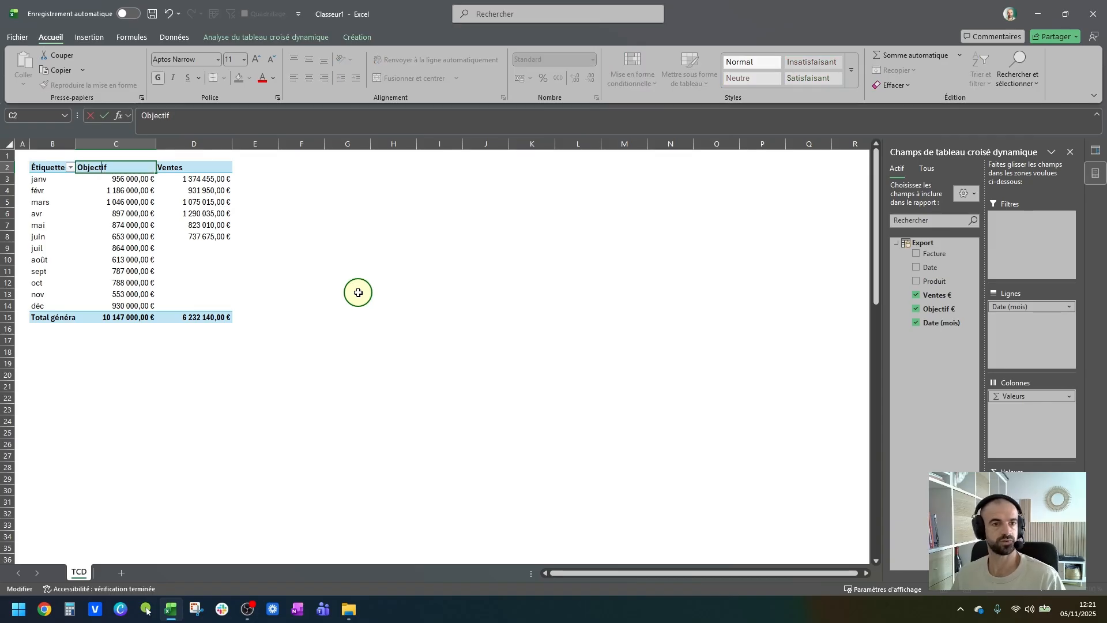
click(213, 259)
Step: Format February's objective amount in C4 as Monétaire with the € symbol and 0 decimals
click(161, 181)
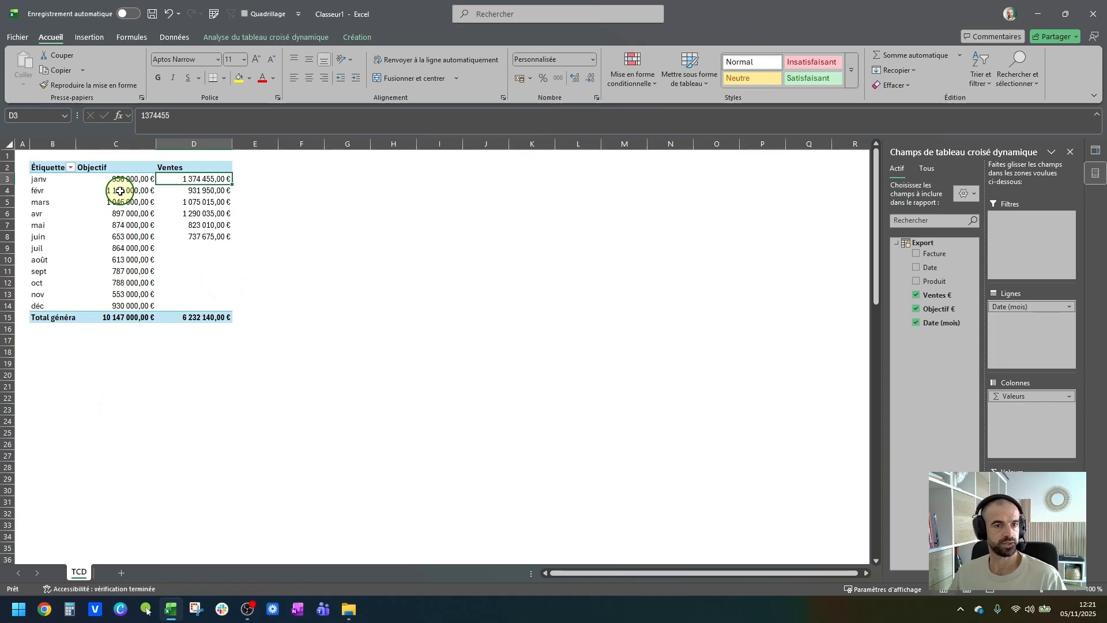
right_click(119, 191)
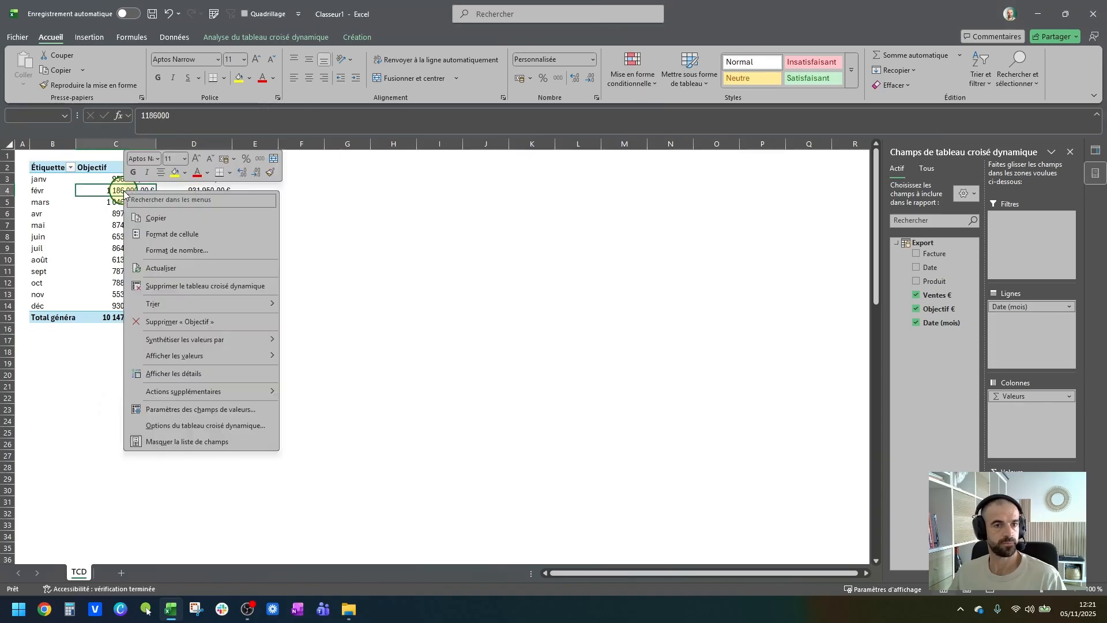
click(215, 232)
click(81, 149)
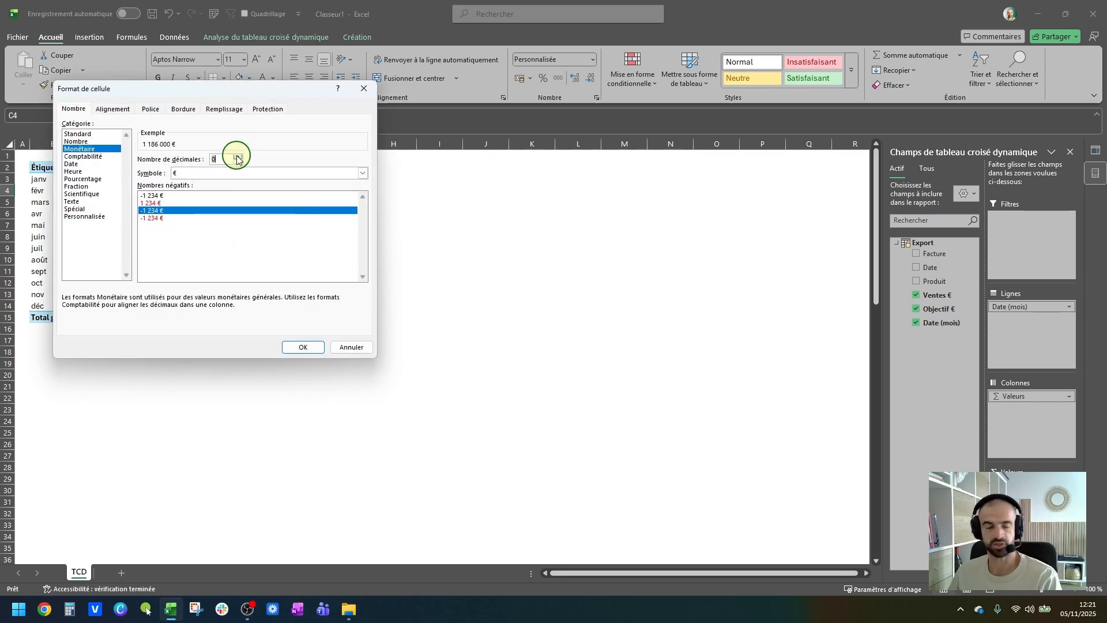
key(Return)
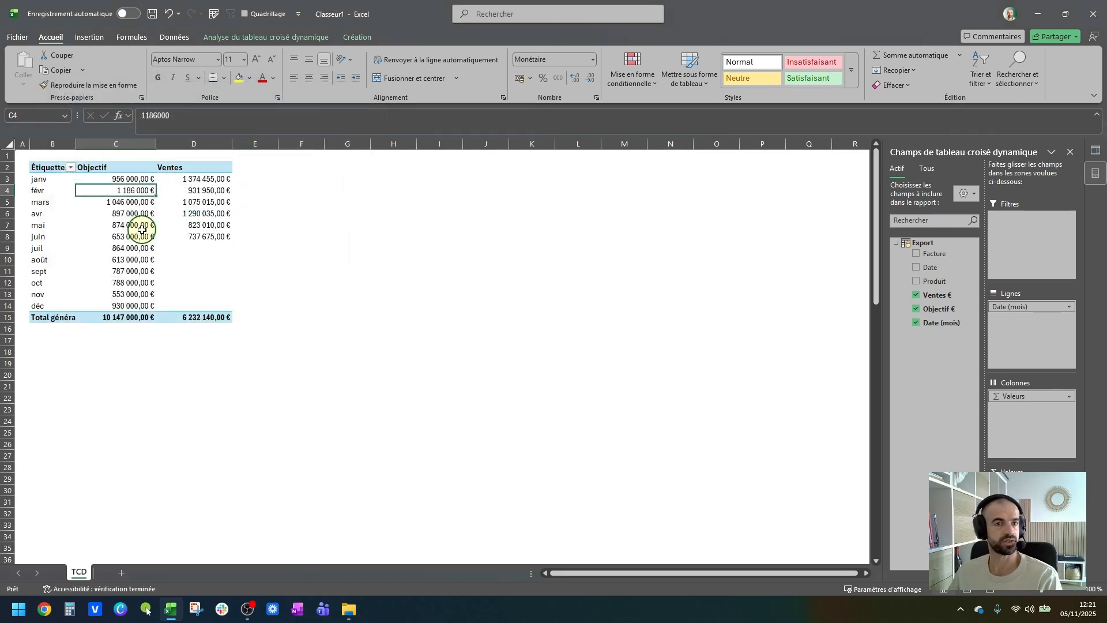
Step: Set the number format of the pivot table's Objectif field to Monétaire with 0 decimals
right_click(113, 181)
click(141, 239)
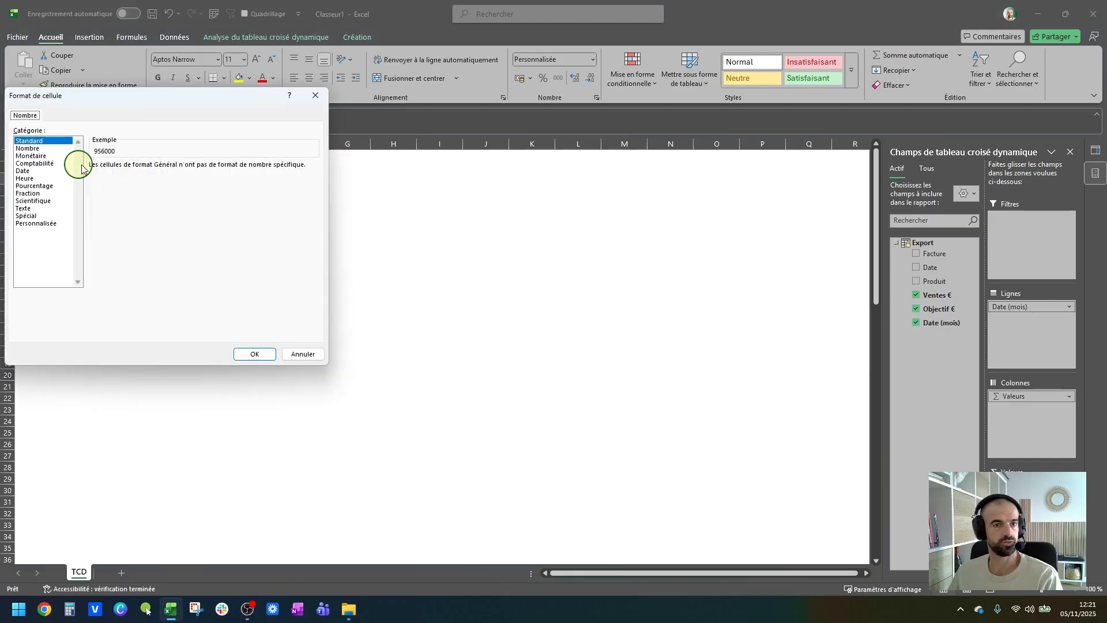
click(52, 156)
click(189, 168)
click(189, 168)
key(Return)
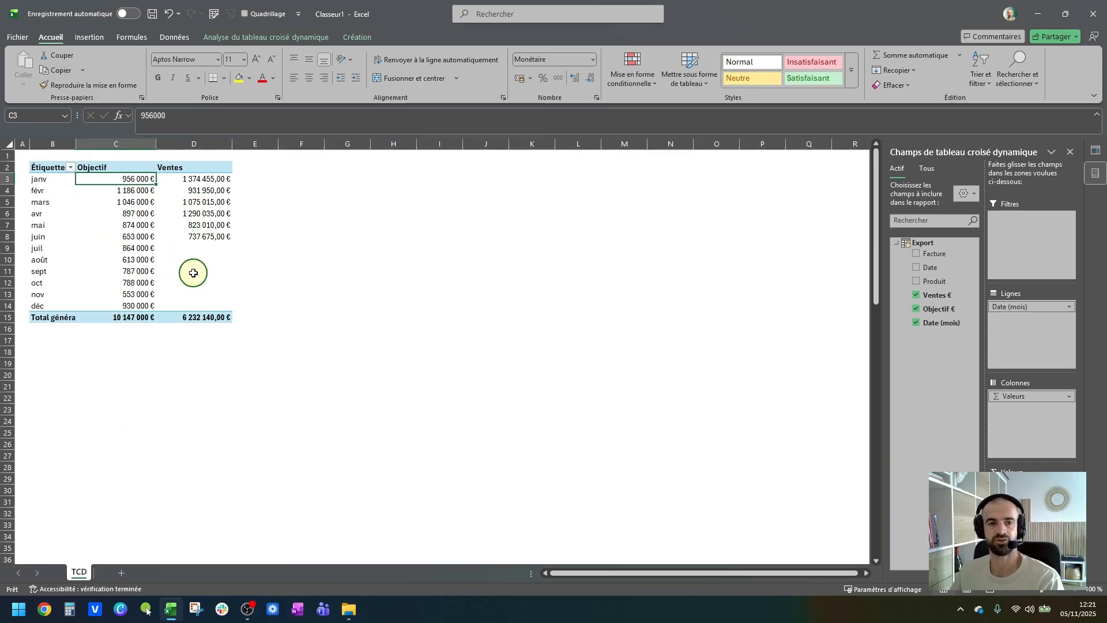
Step: Set the number format of the pivot table's Ventes field to Monétaire with the € symbol and 0 decimals
right_click(212, 206)
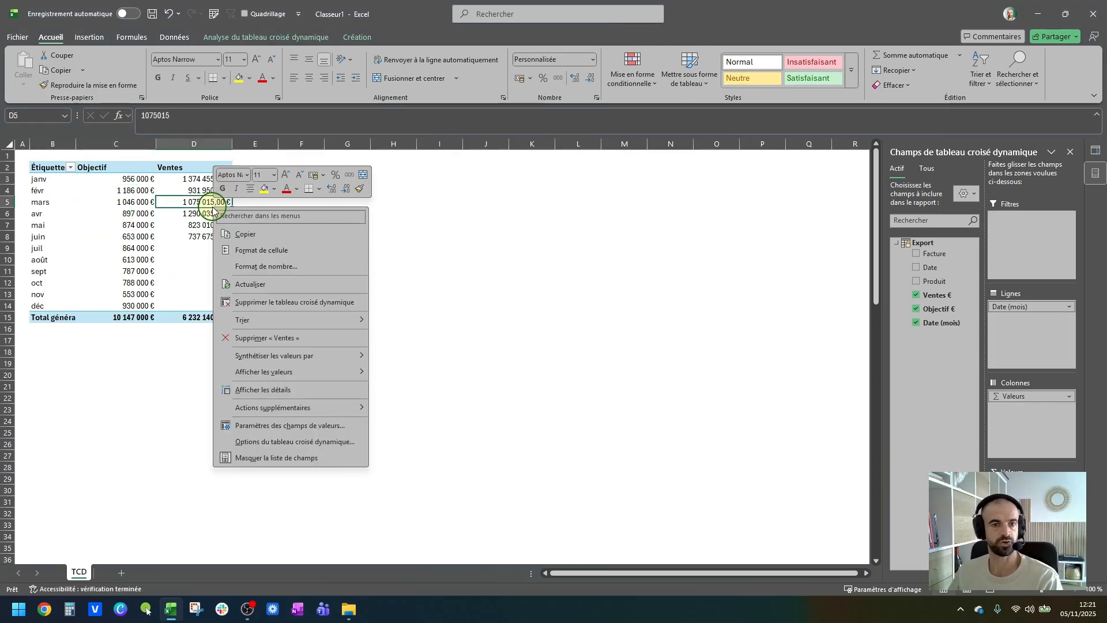
click(245, 269)
click(110, 185)
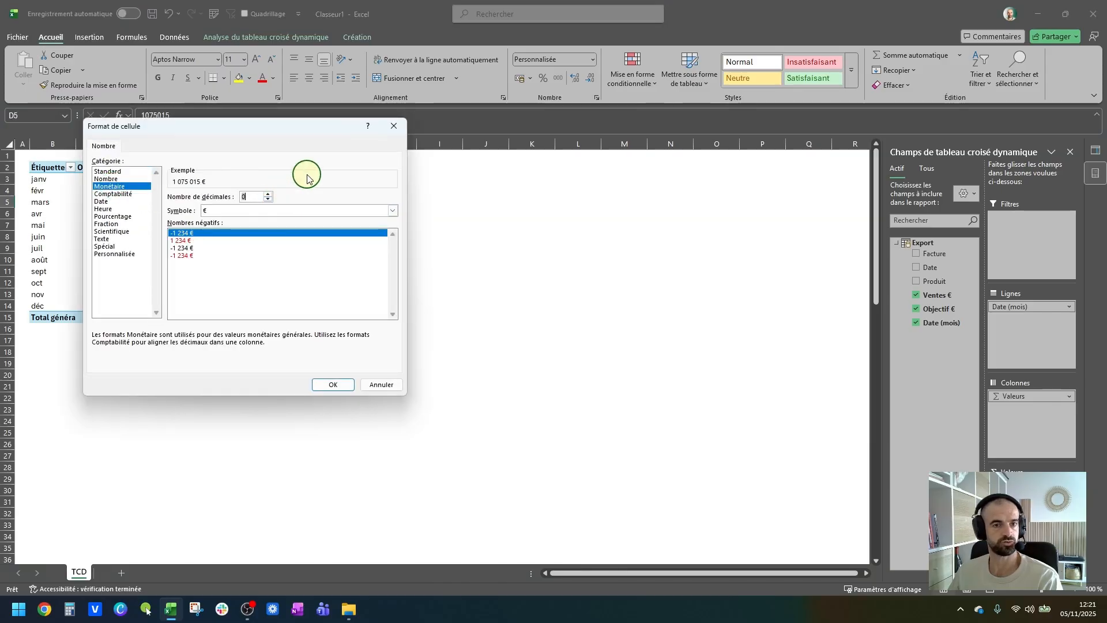
key(Return)
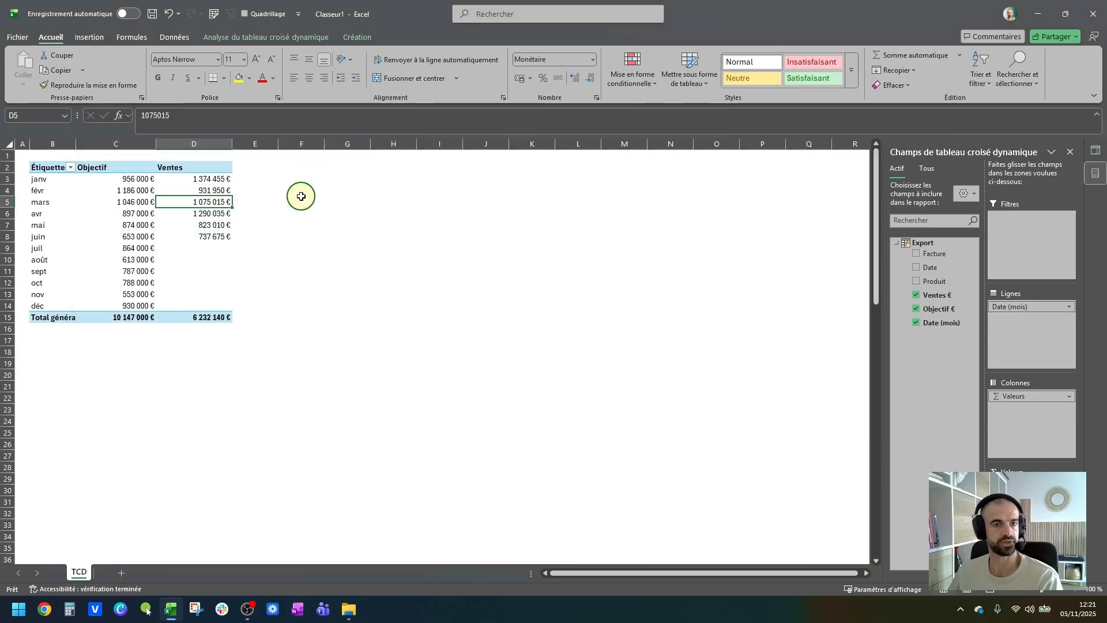
Step: Apply the purple outlined style from the Clair group to the pivot table
click(90, 167)
click(99, 191)
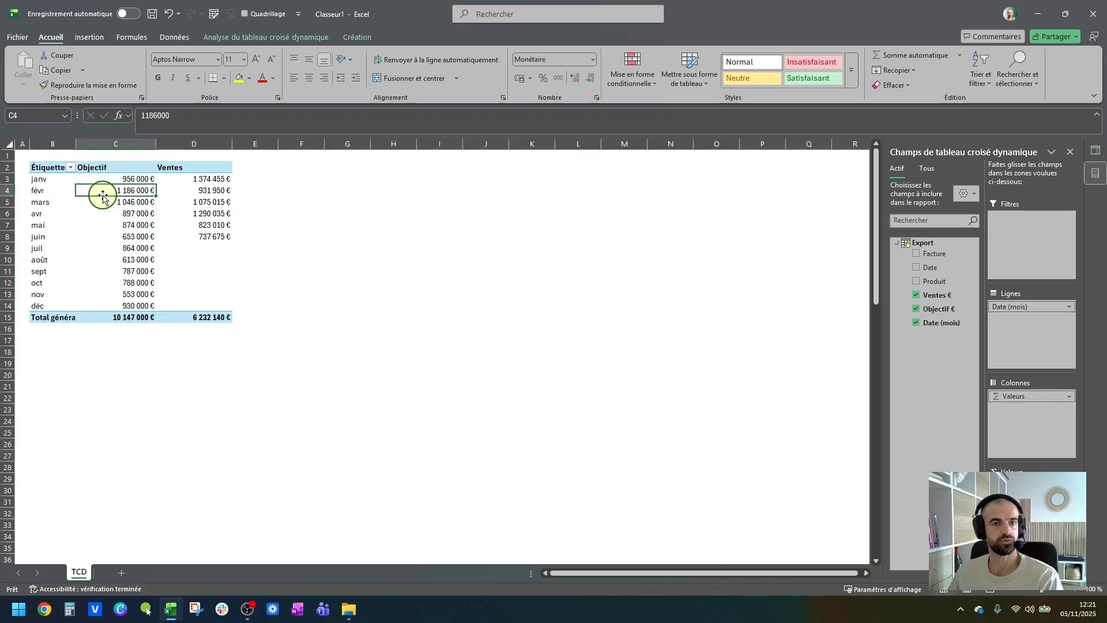
click(258, 38)
click(356, 37)
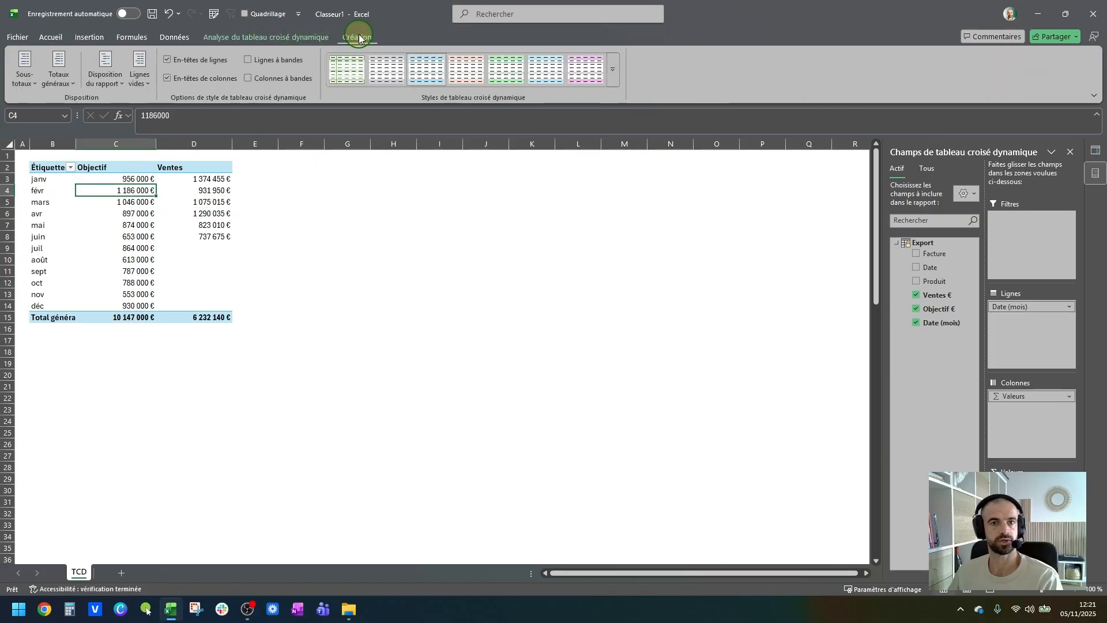
click(613, 70)
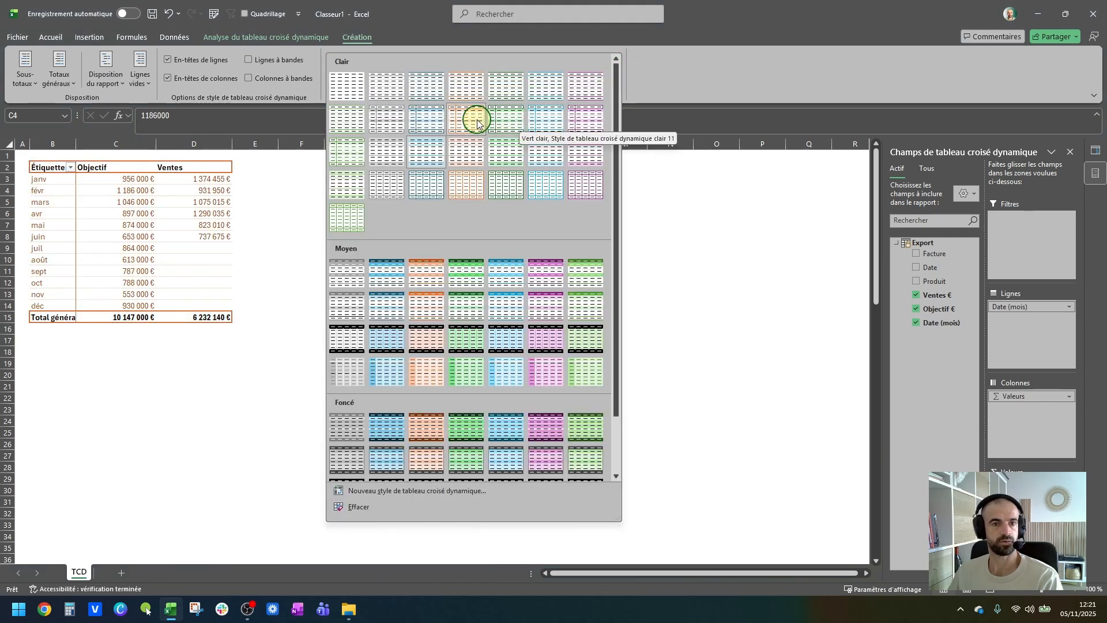
click(584, 120)
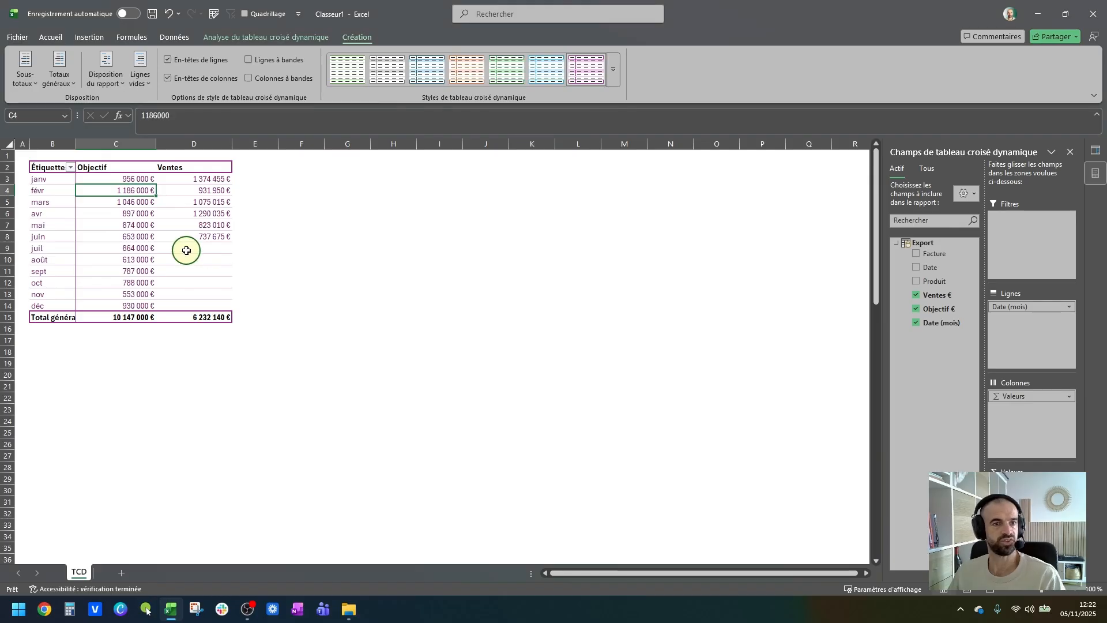
Step: Double the height of the pivot table's header row 2 and grand total row 15
right_click(9, 167)
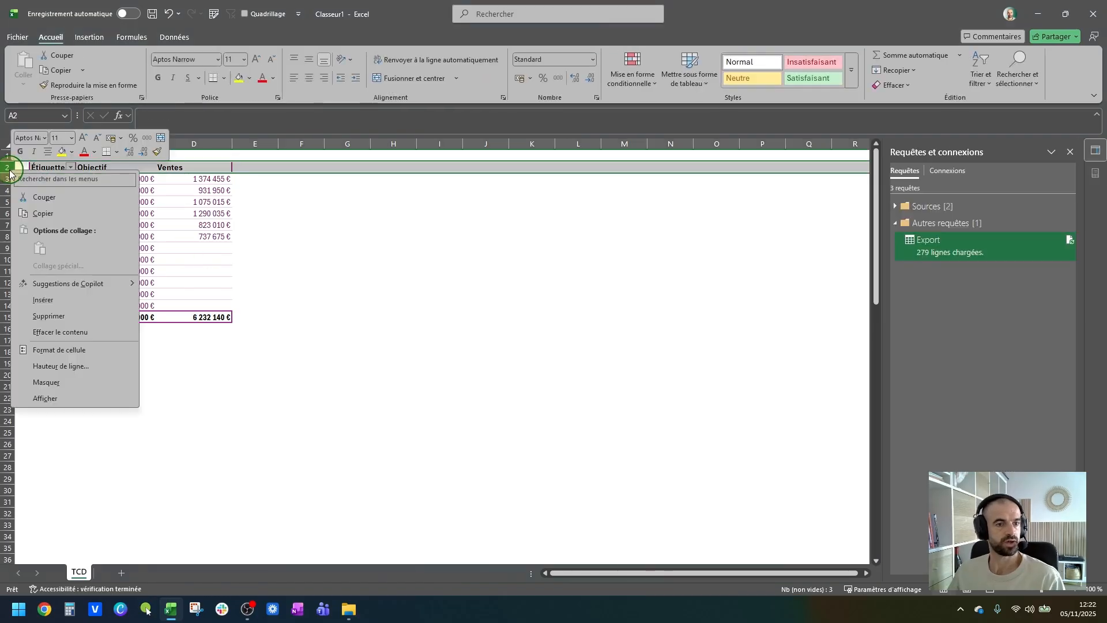
click(50, 365)
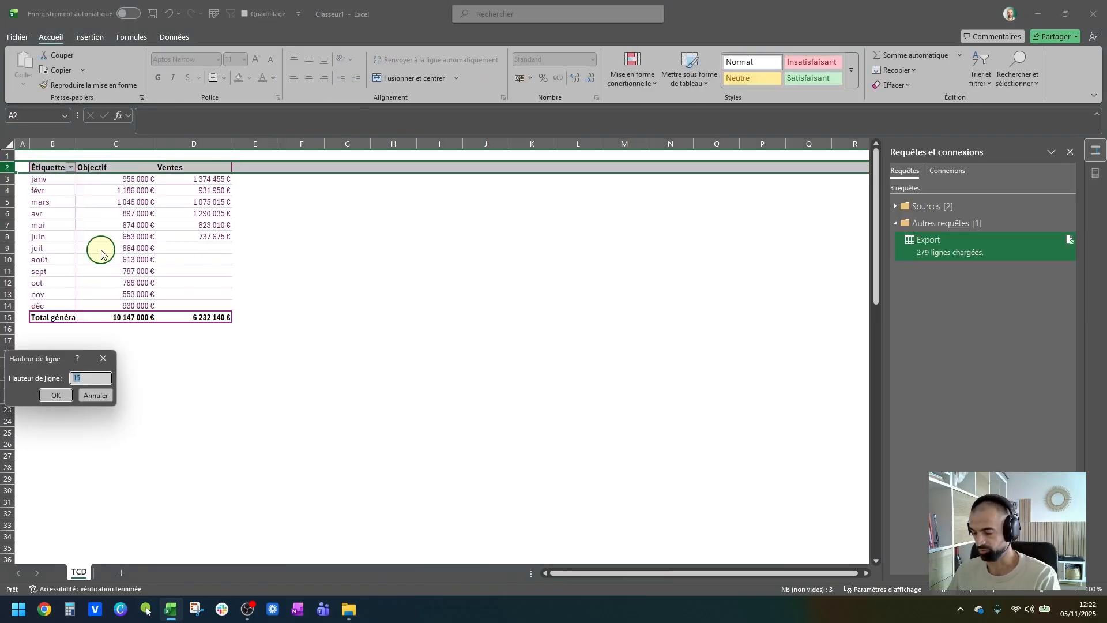
key(Return)
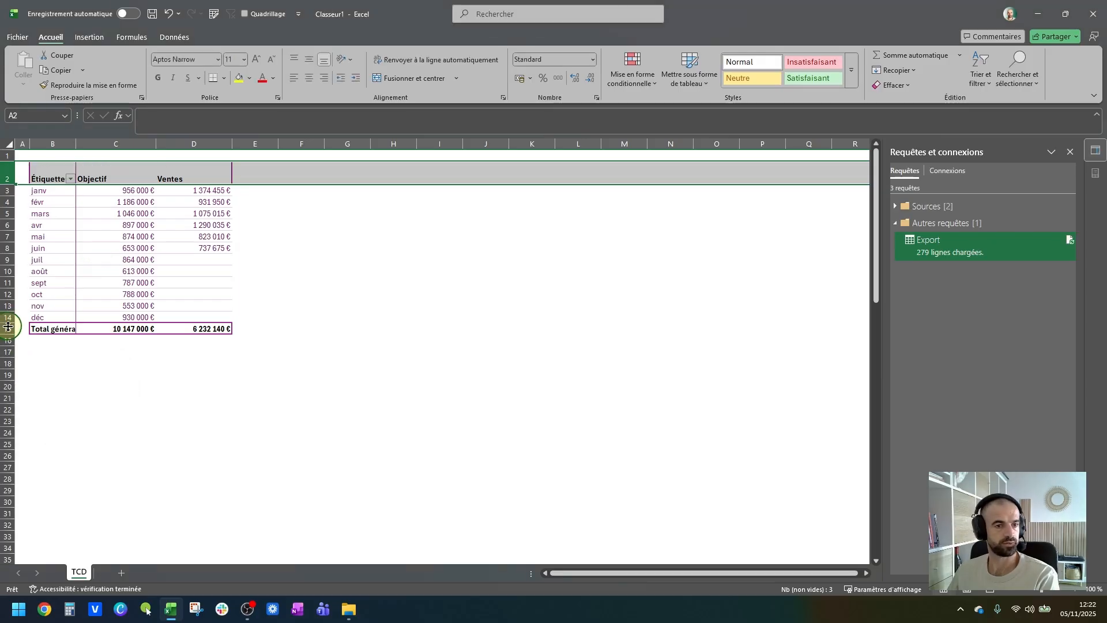
click(7, 328)
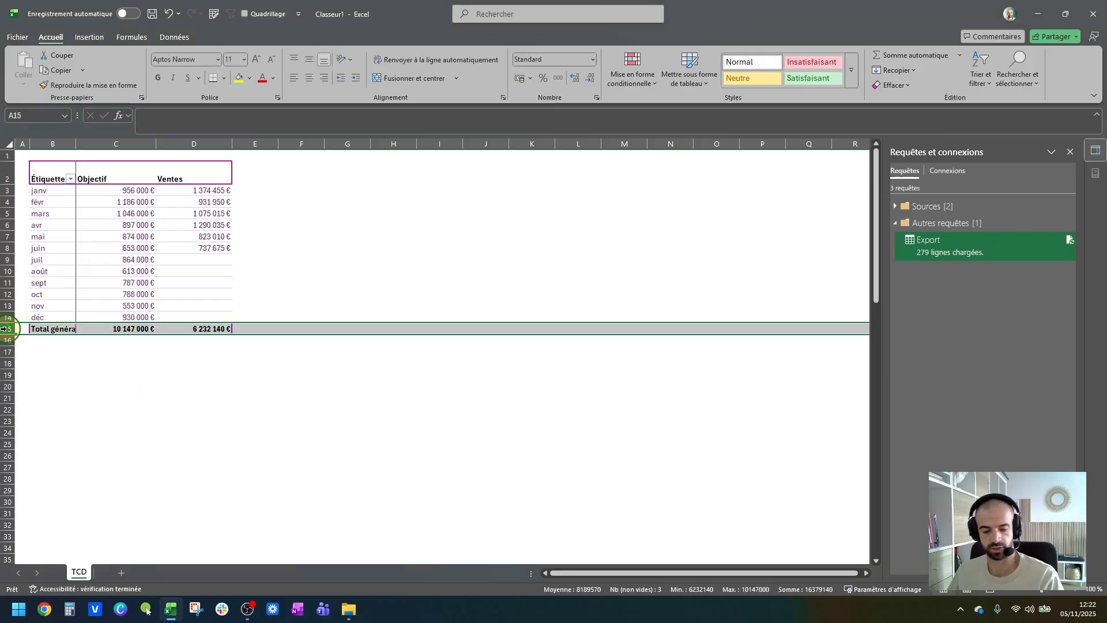
key(F4)
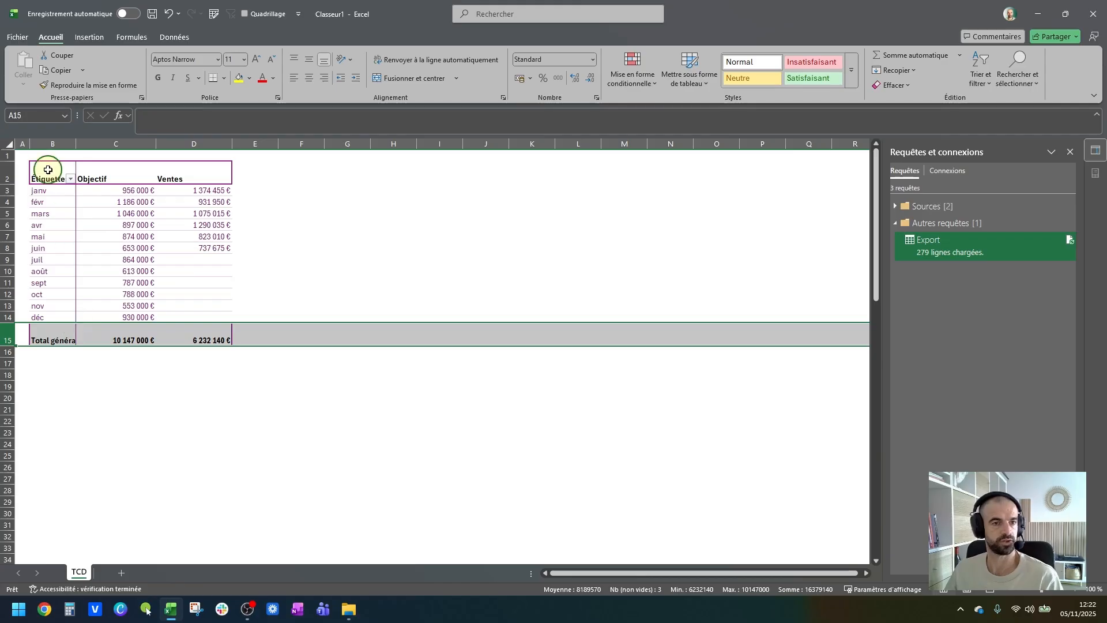
Step: Set the header cells B2:D2 and total cells B15:D15 to font size 14, centered vertically and horizontally
drag(40, 168, 180, 168)
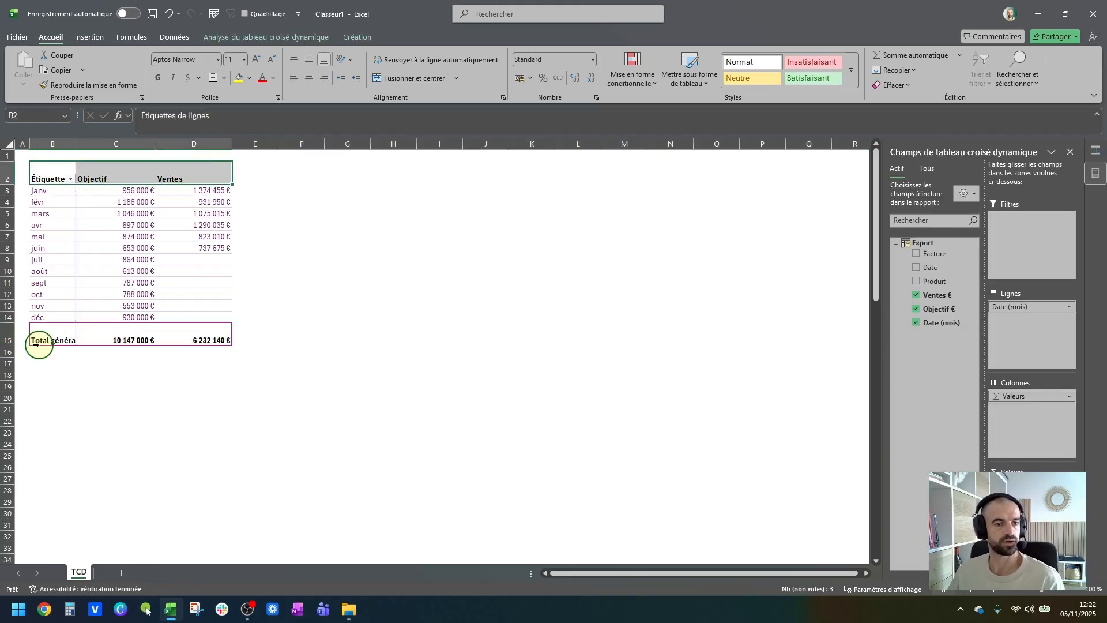
click(41, 336)
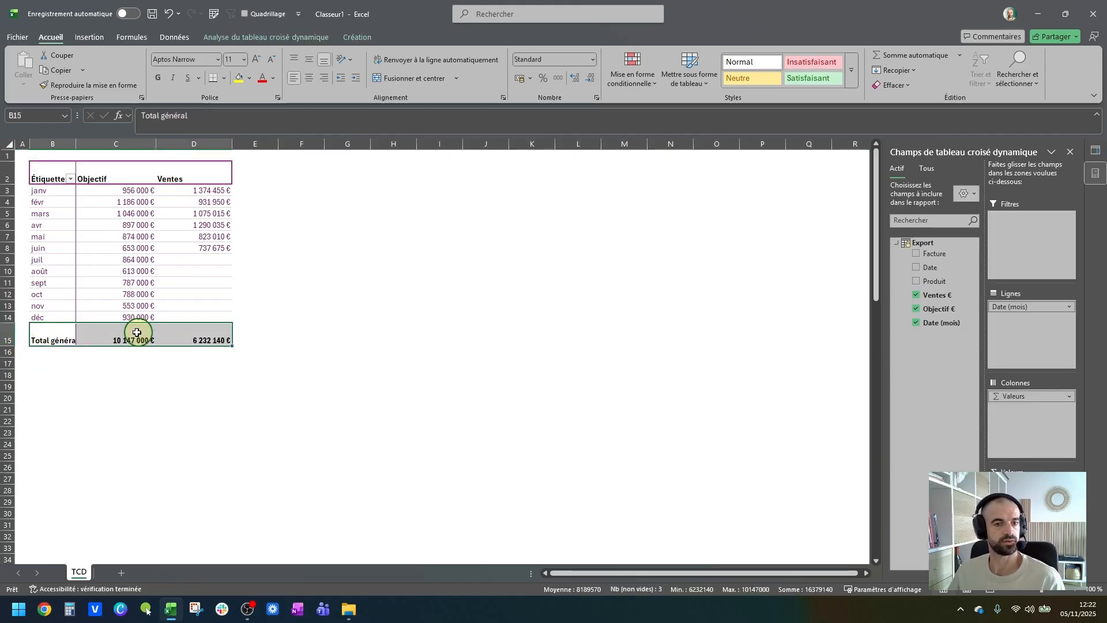
click(62, 173)
drag(62, 174, 163, 171)
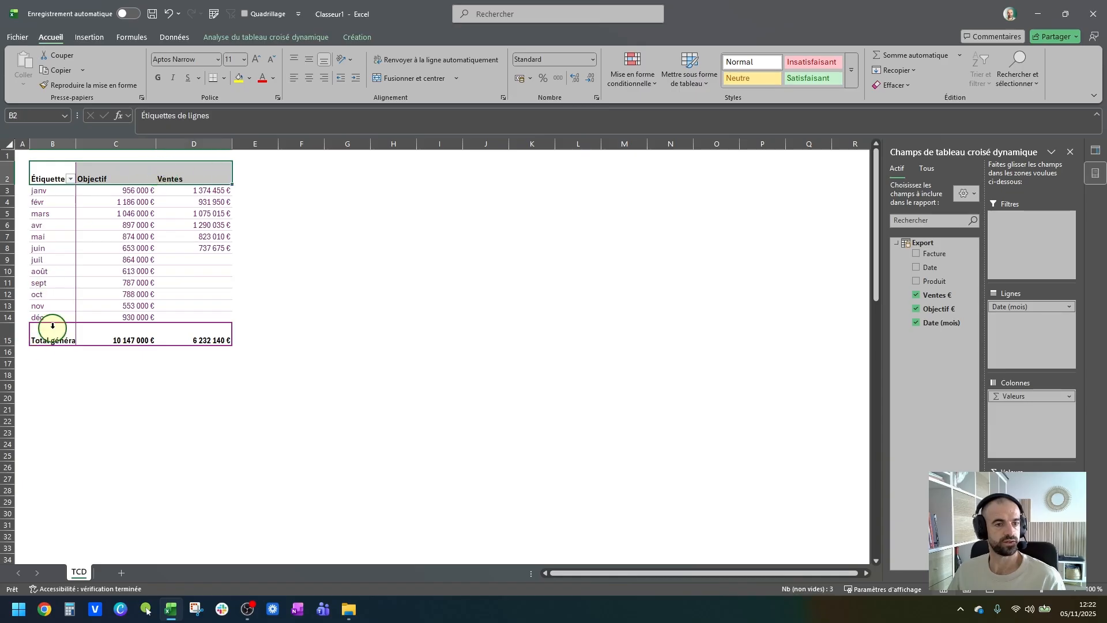
drag(53, 332, 183, 326)
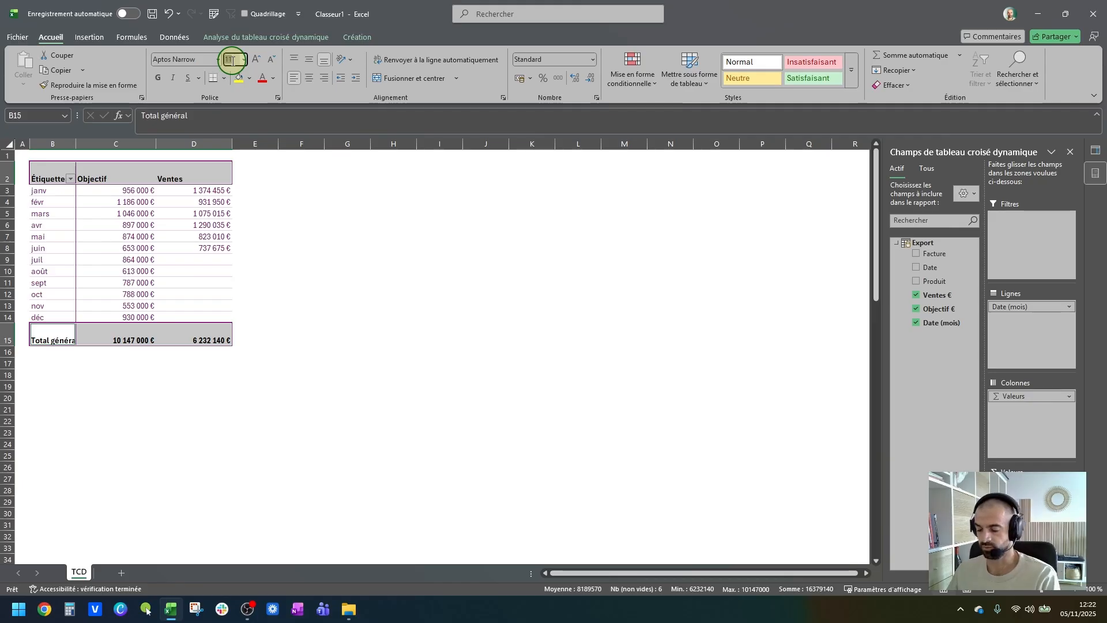
key(Return)
click(310, 59)
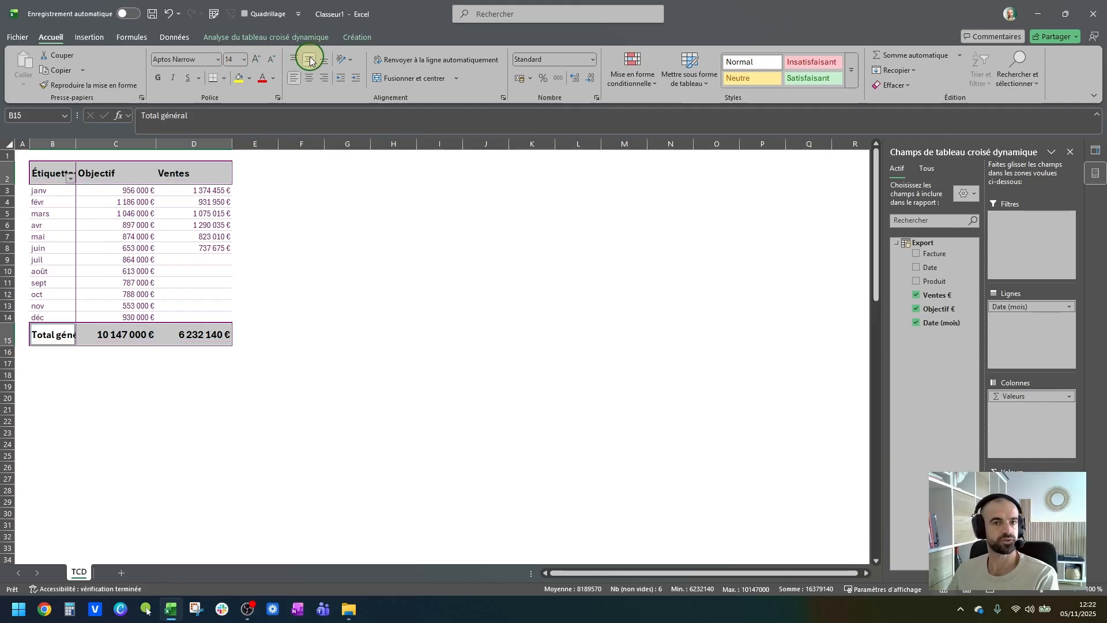
click(310, 81)
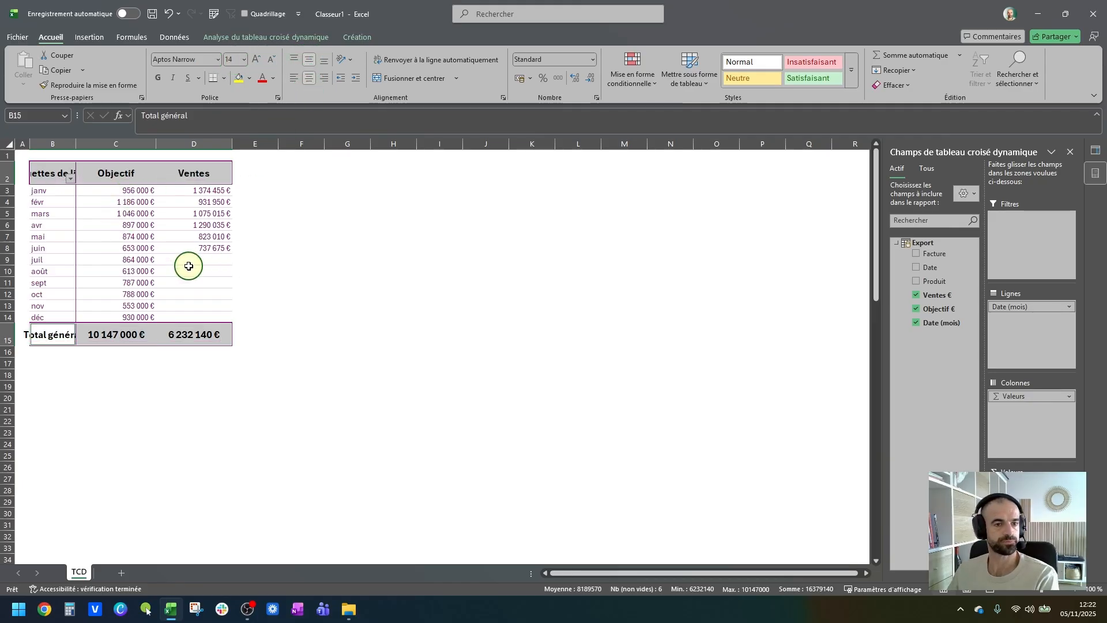
Step: Autofit column B to its contents and hide the pivot table's field headers
click(131, 236)
double_click(76, 141)
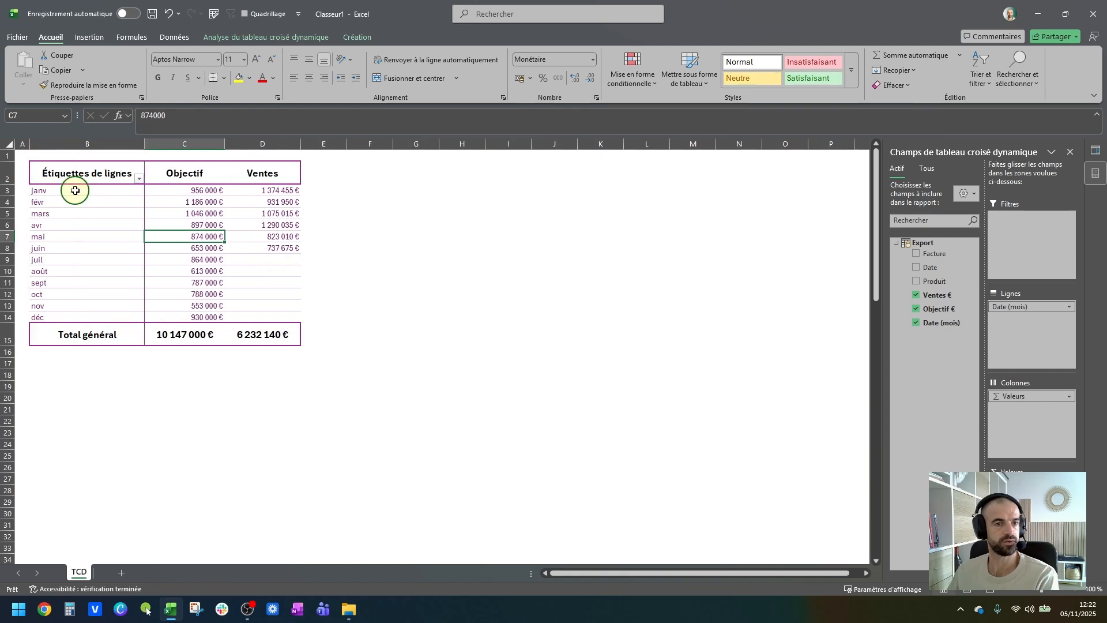
click(93, 177)
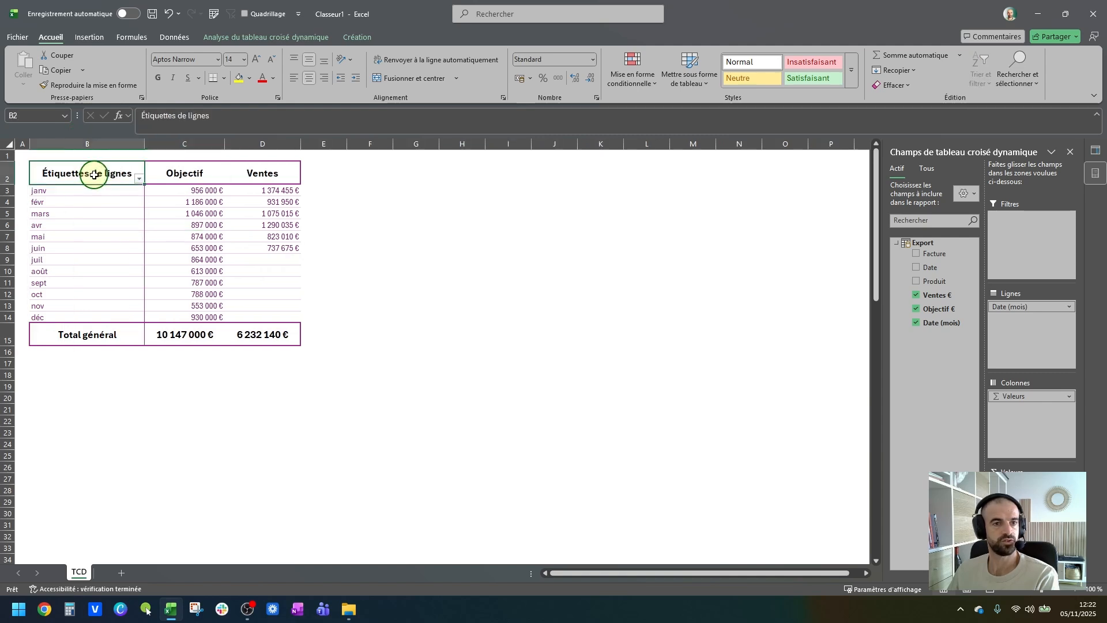
click(344, 37)
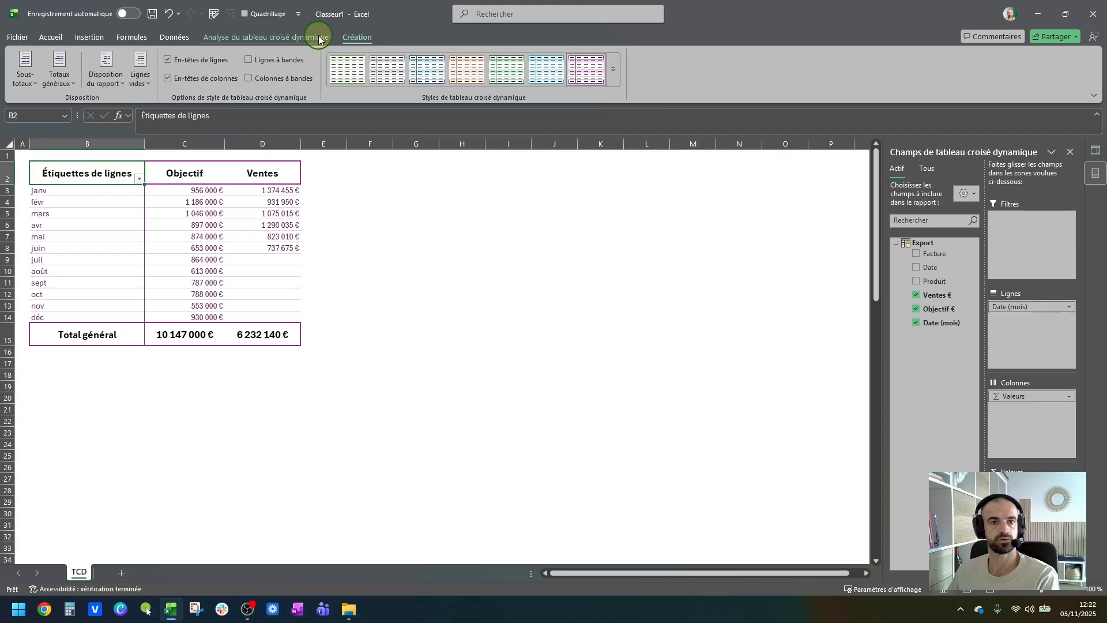
click(318, 36)
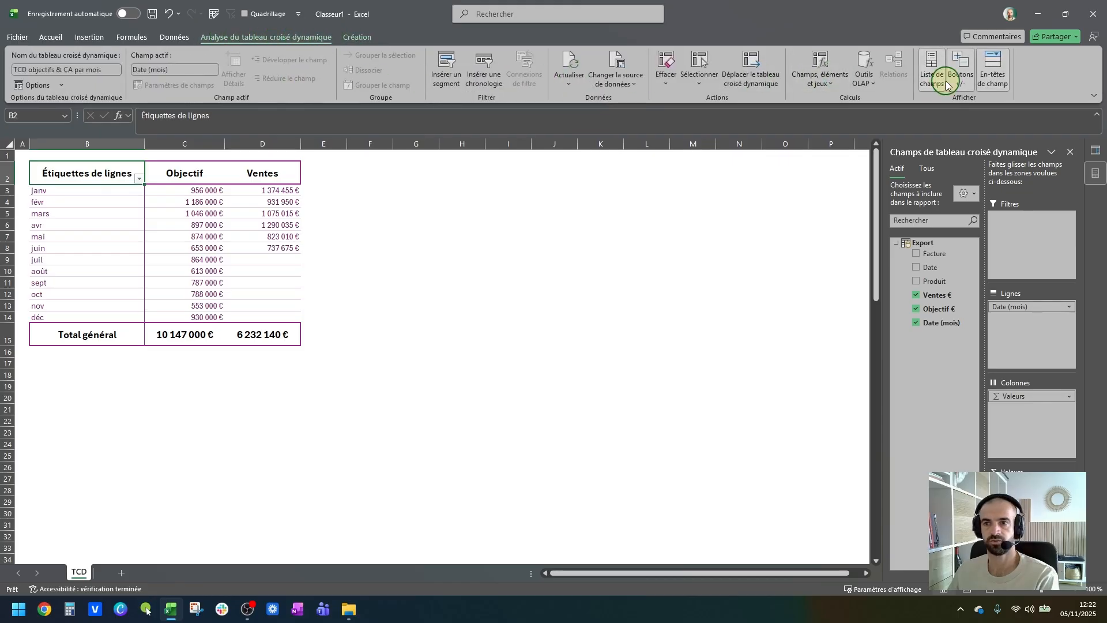
click(994, 70)
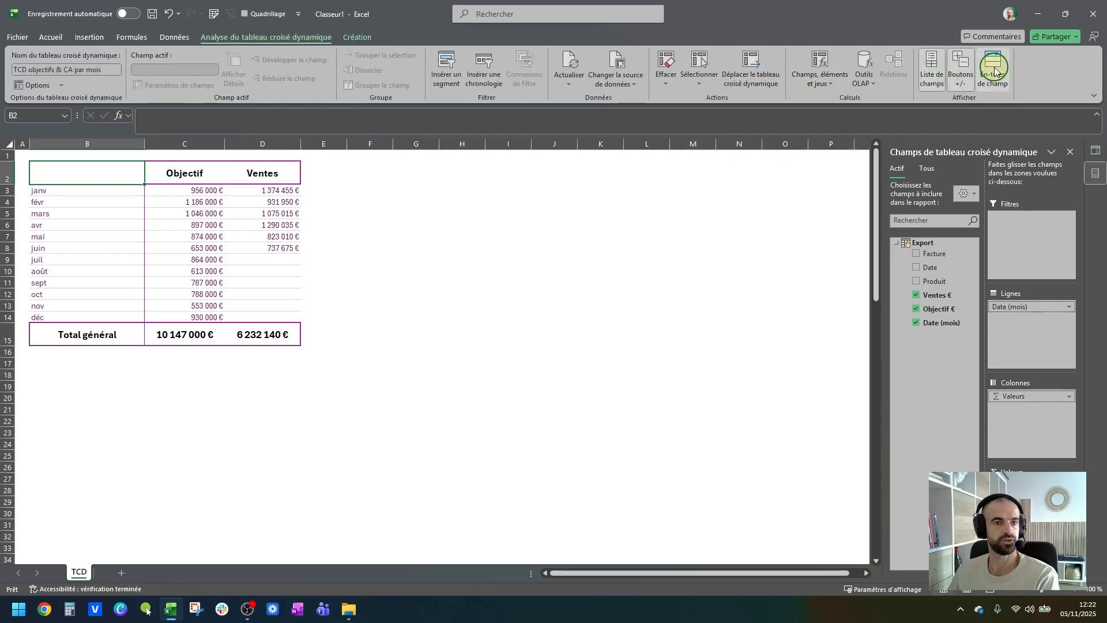
Step: Shrink column B to fit the Total général label
click(453, 292)
click(149, 144)
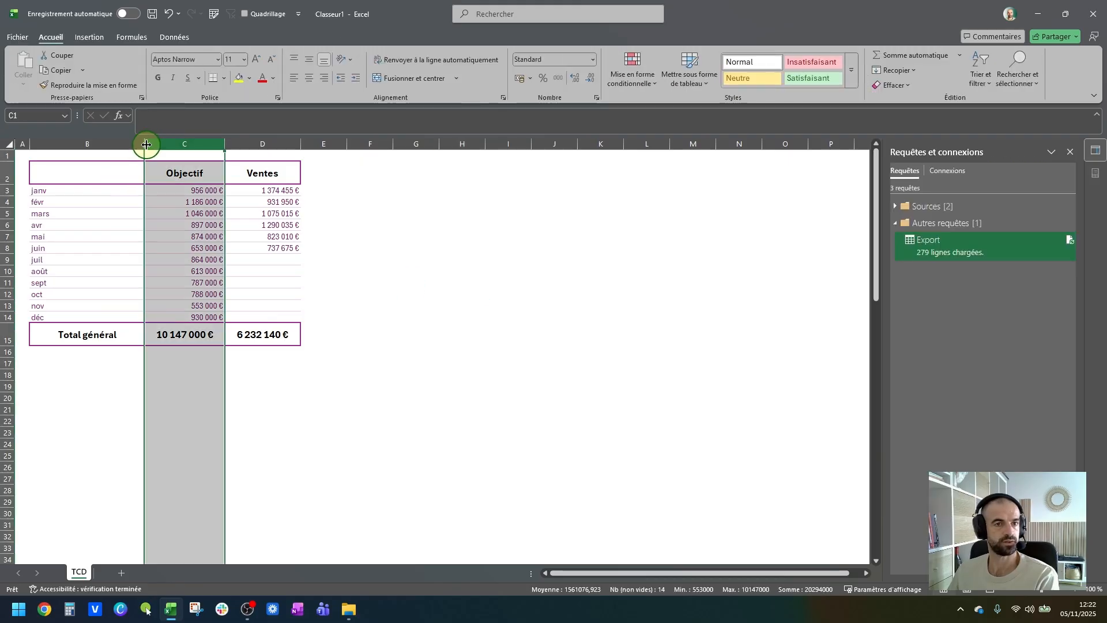
double_click(144, 143)
click(209, 270)
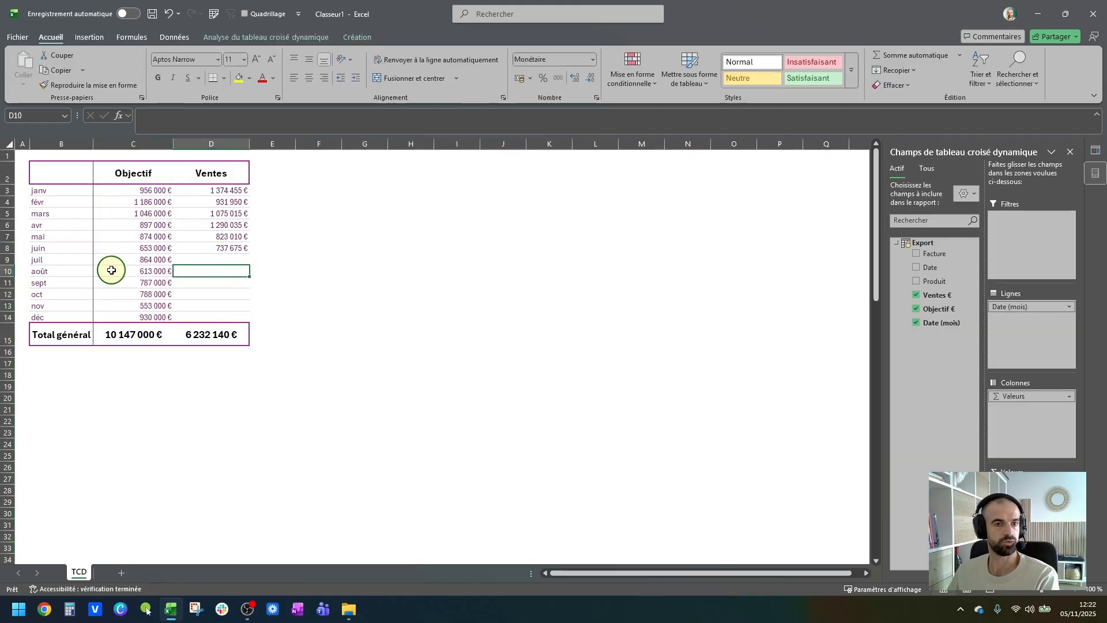
Step: Right-align the monthly objective and sales amounts in C3:D14 with an indent from the cell edge
drag(129, 194, 193, 316)
click(324, 82)
click(312, 256)
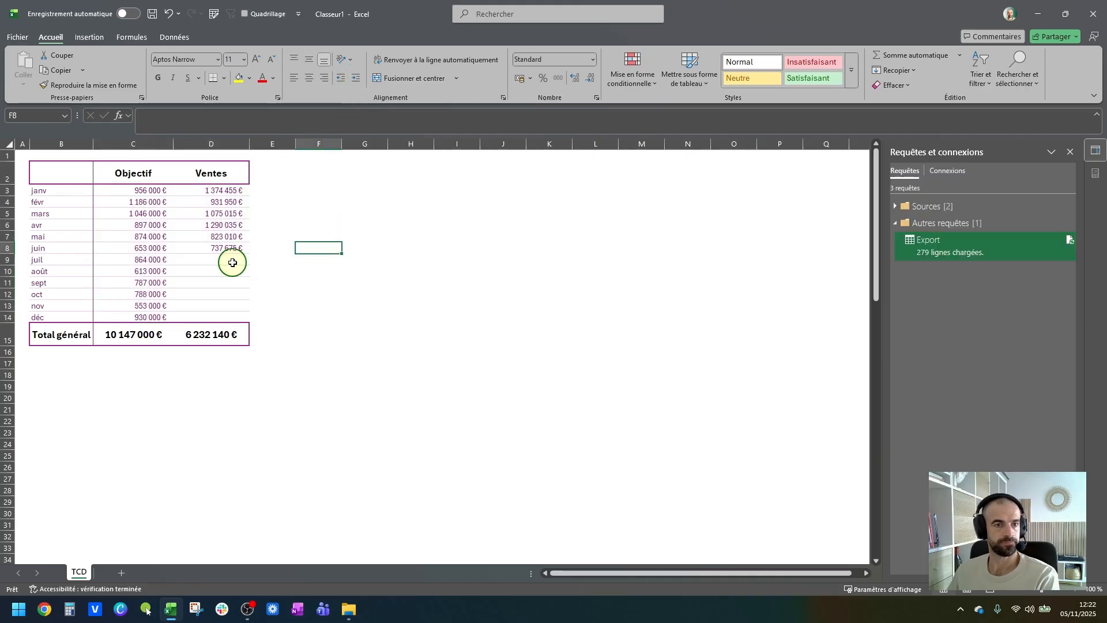
Step: Left-align the month labels in B3:B14 and increase their indent by one level
click(60, 194)
click(295, 78)
click(356, 78)
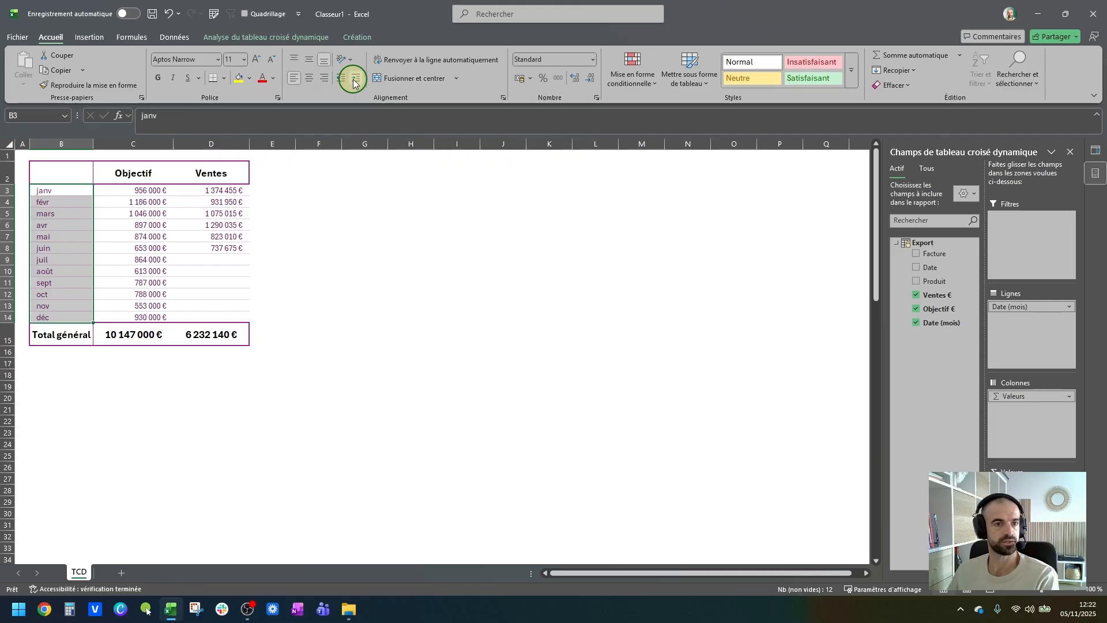
click(300, 227)
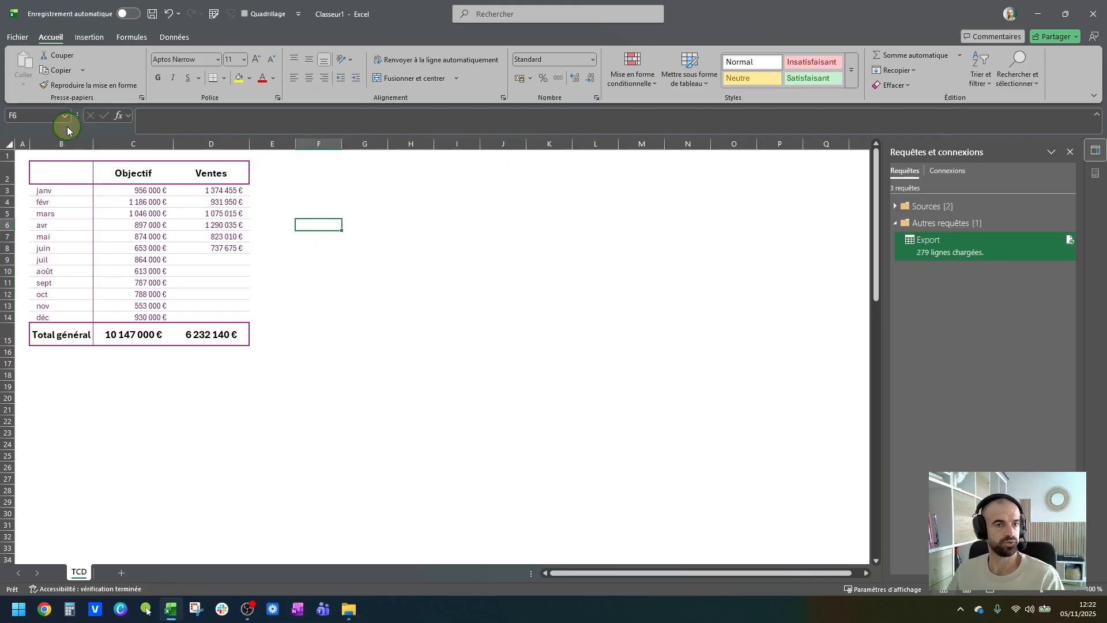
Step: Autofit columns B to D to their contents
drag(68, 144, 186, 144)
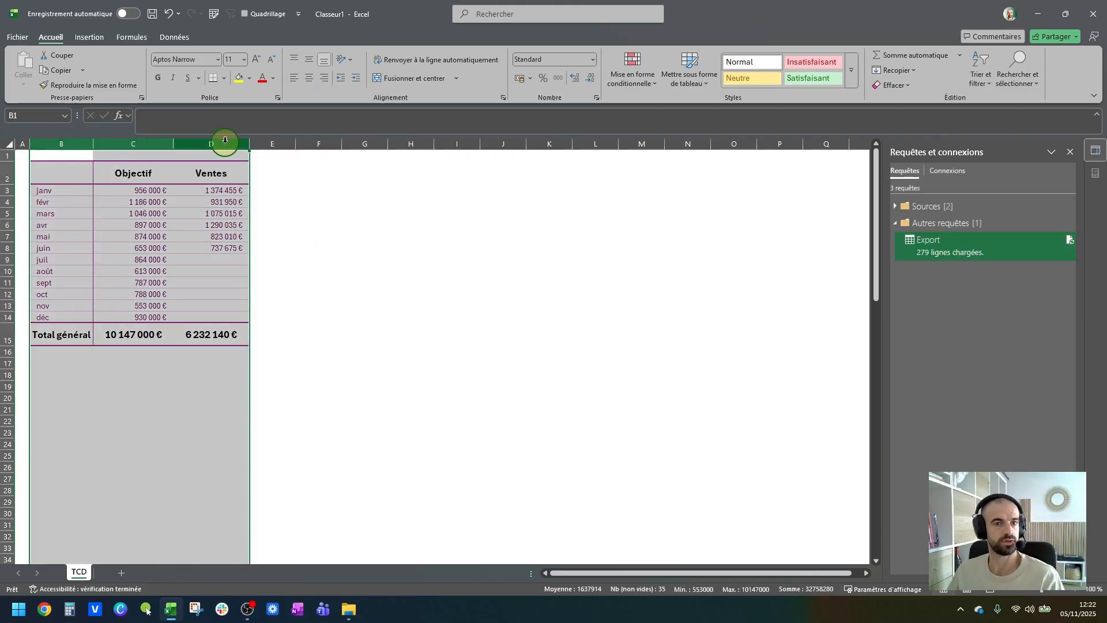
double_click(248, 143)
click(250, 191)
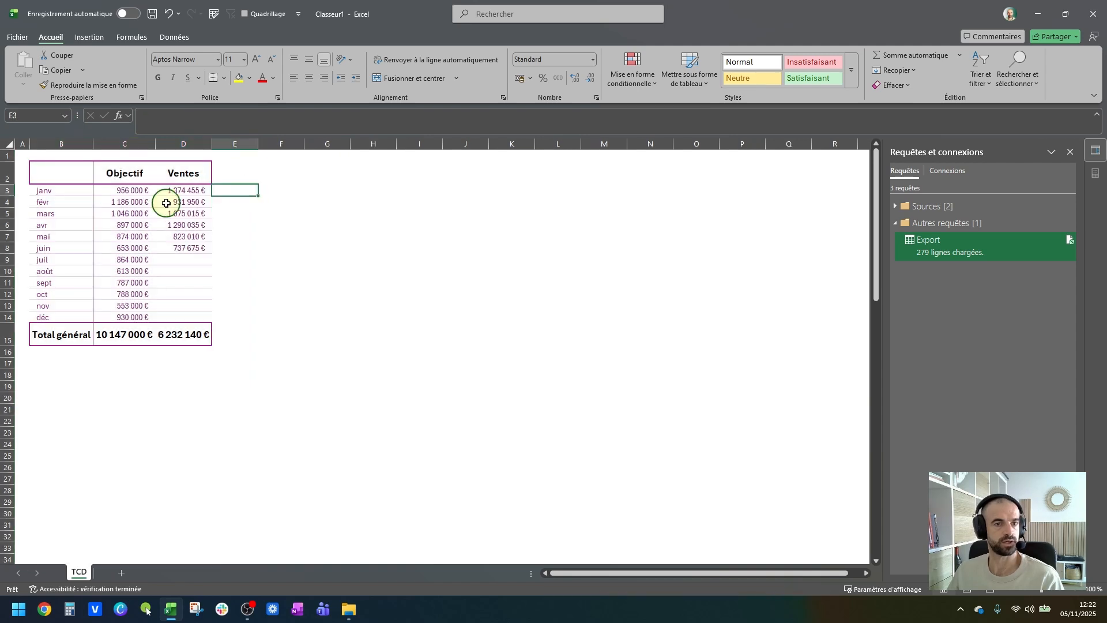
Step: Duplicate the monthly objective and sales pivot table from B2:D15 to the area starting at B17
click(58, 180)
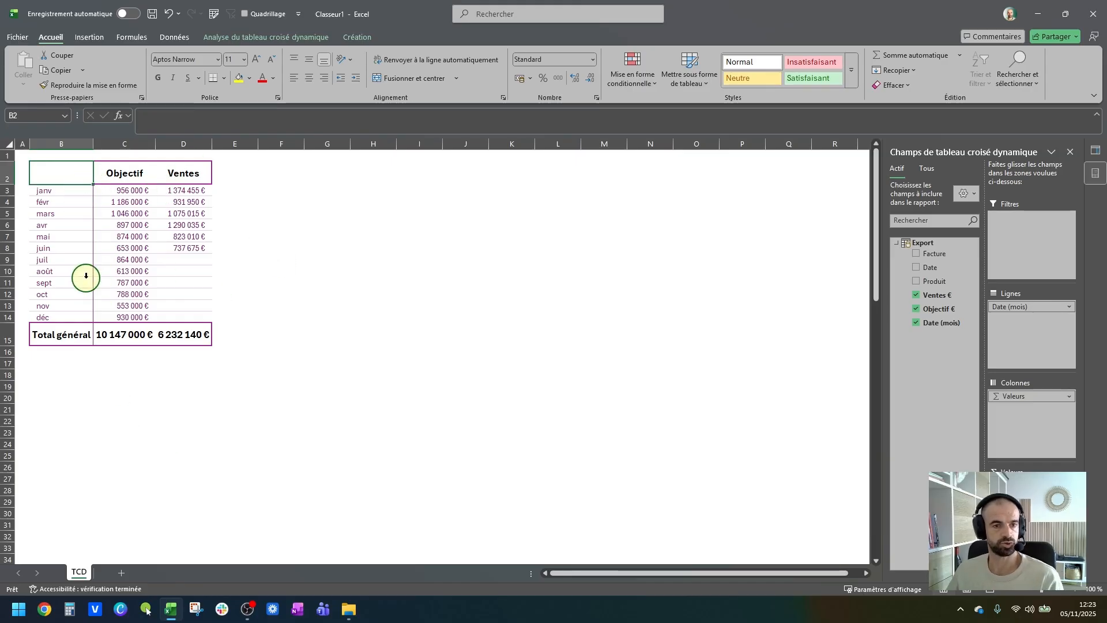
drag(62, 175, 189, 331)
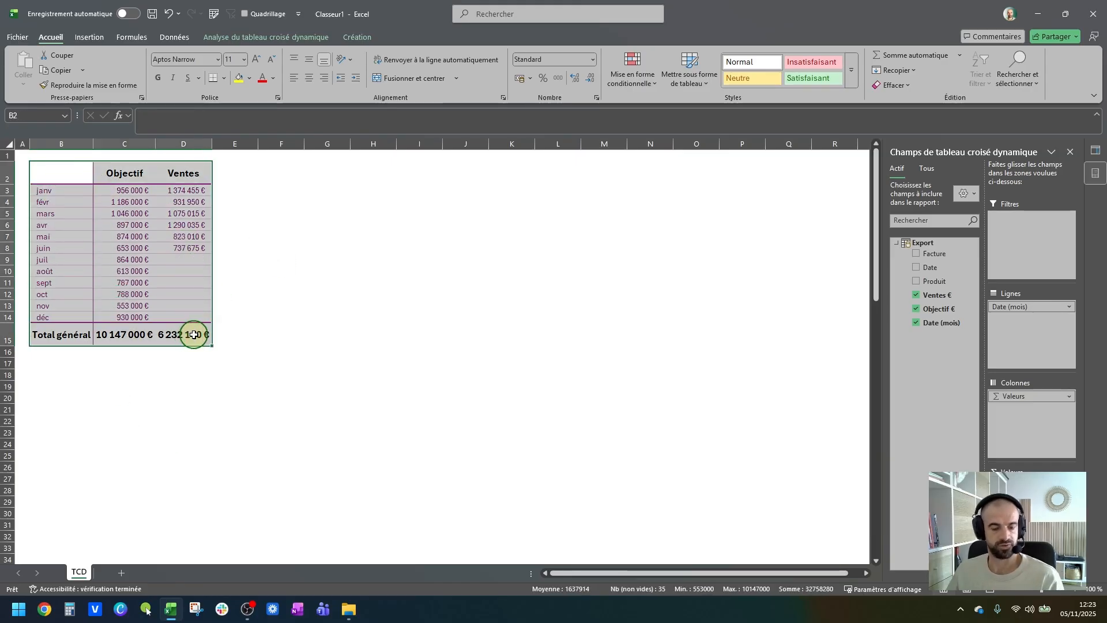
key(ctrl+c)
click(61, 367)
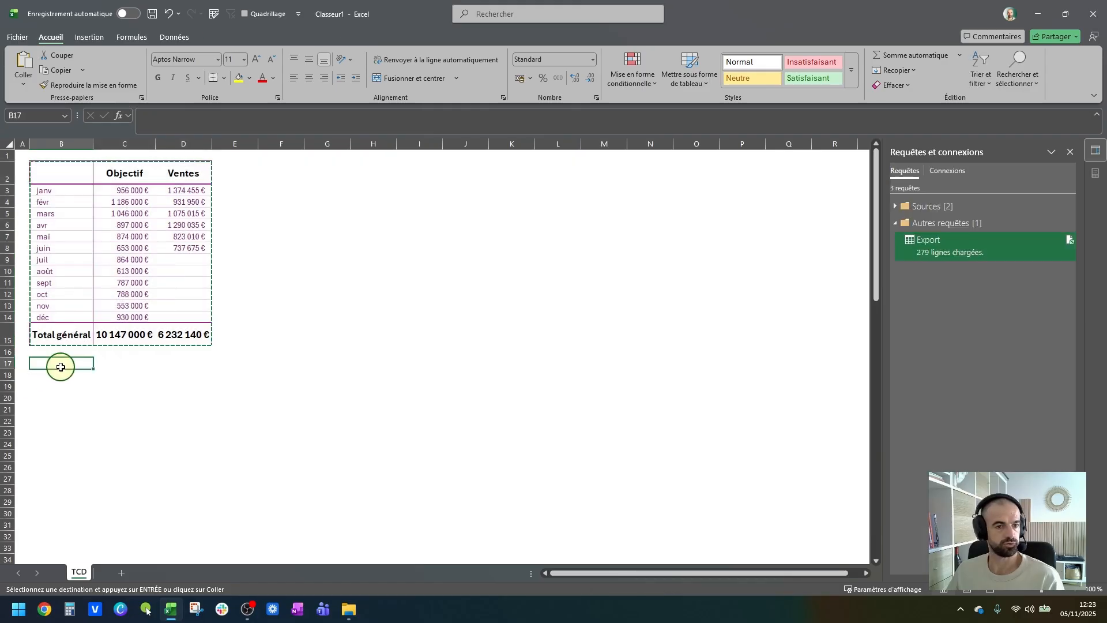
key(ctrl+v)
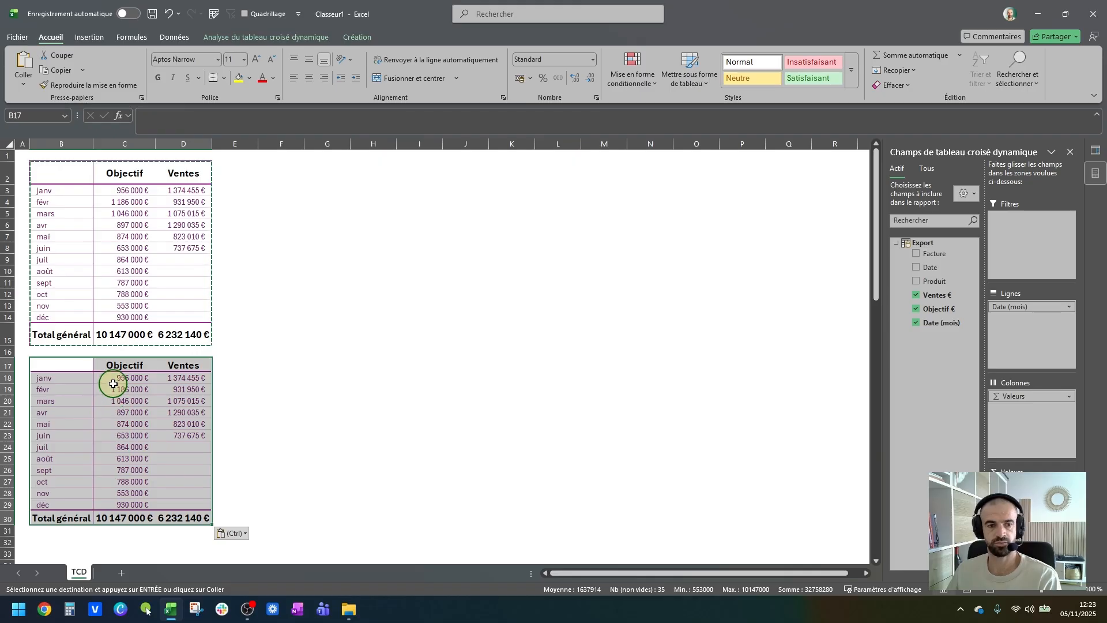
mouse_move(132, 390)
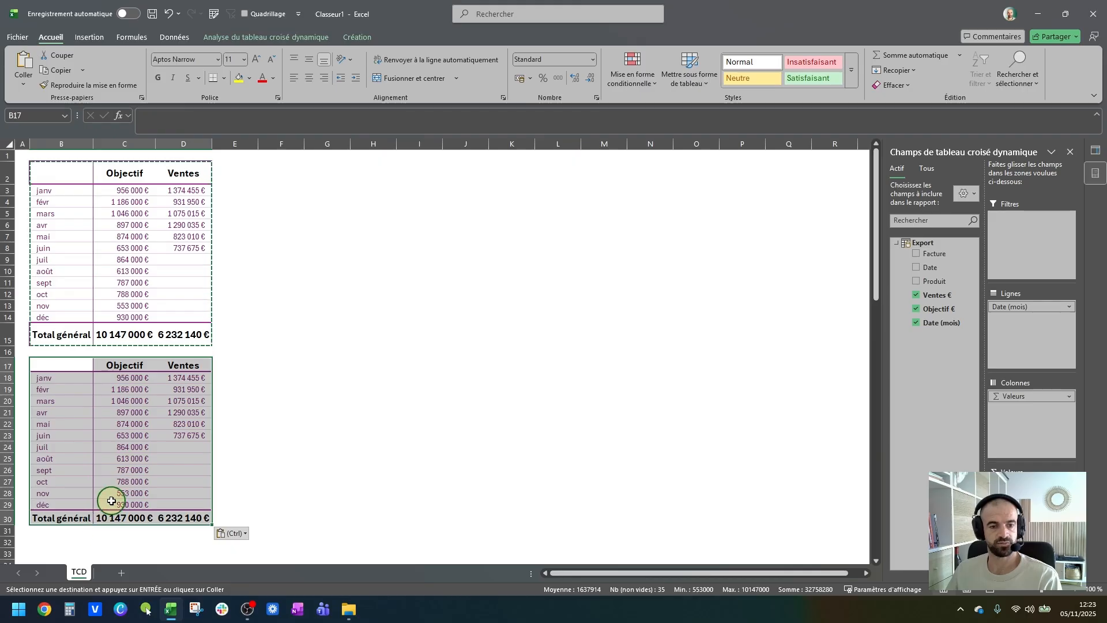
Step: Rename the lower pivot table "TCD objectif & CA par année"
mouse_move(116, 413)
click(116, 409)
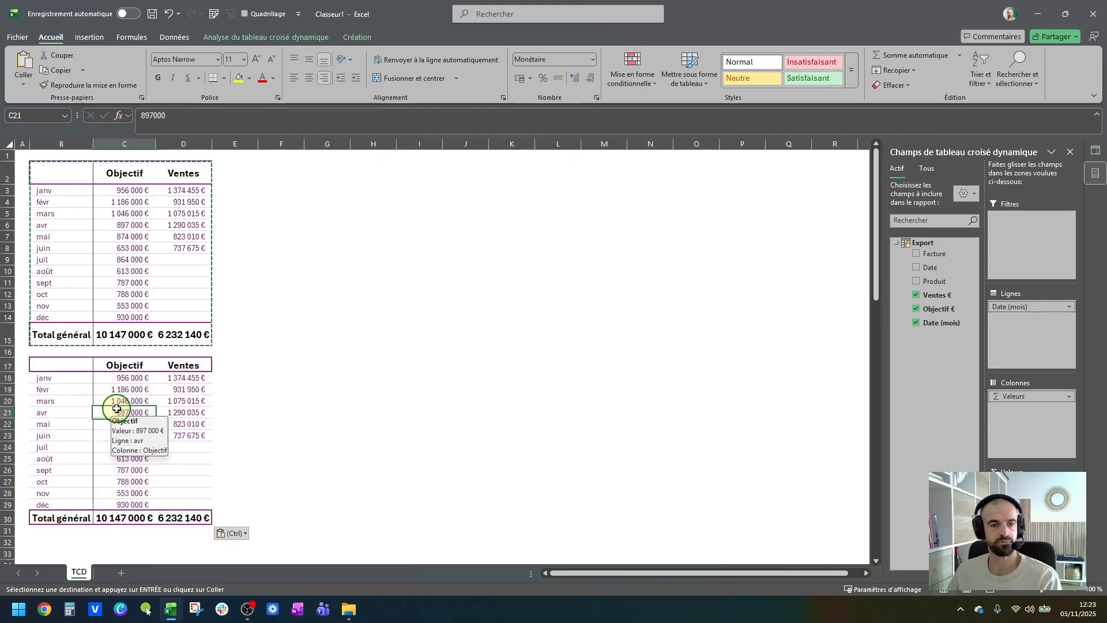
click(279, 34)
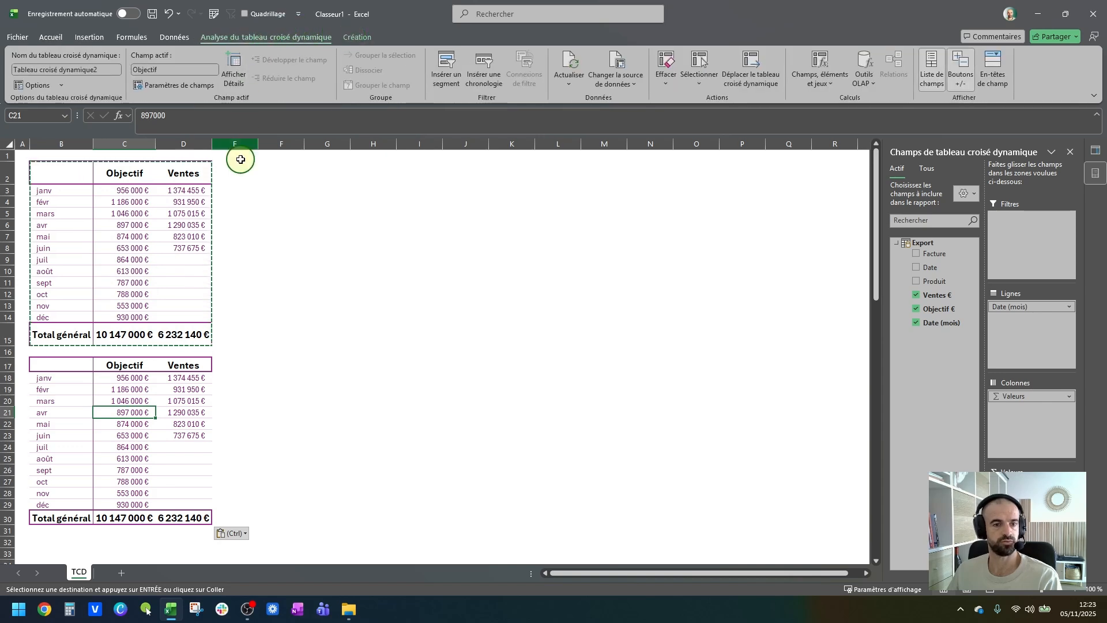
click(106, 69)
text(T)
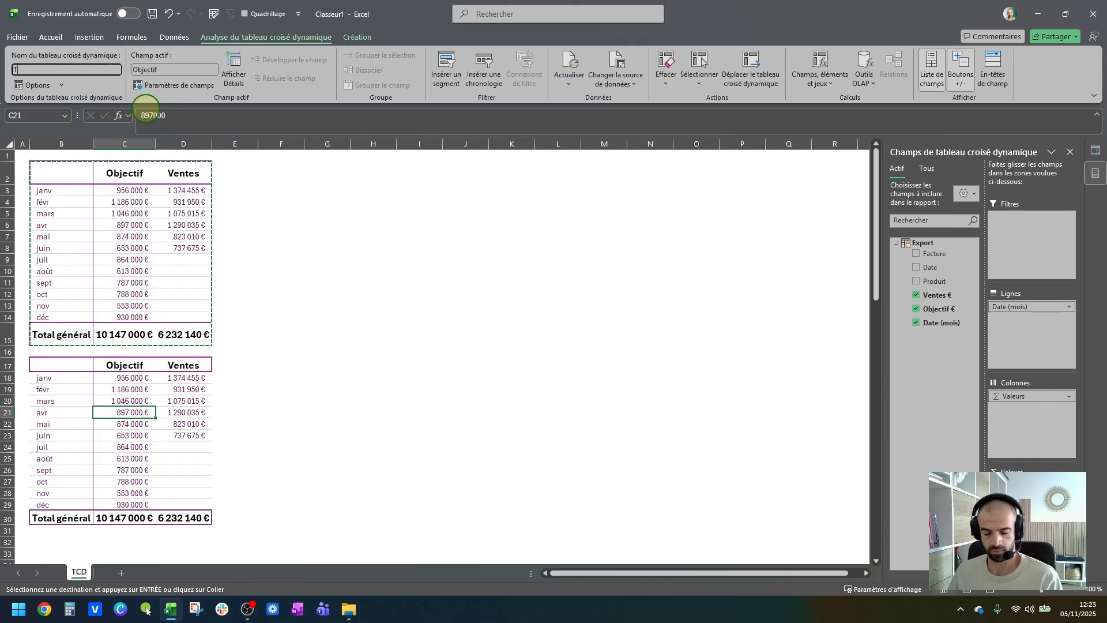
text(CD objectf & CA par année)
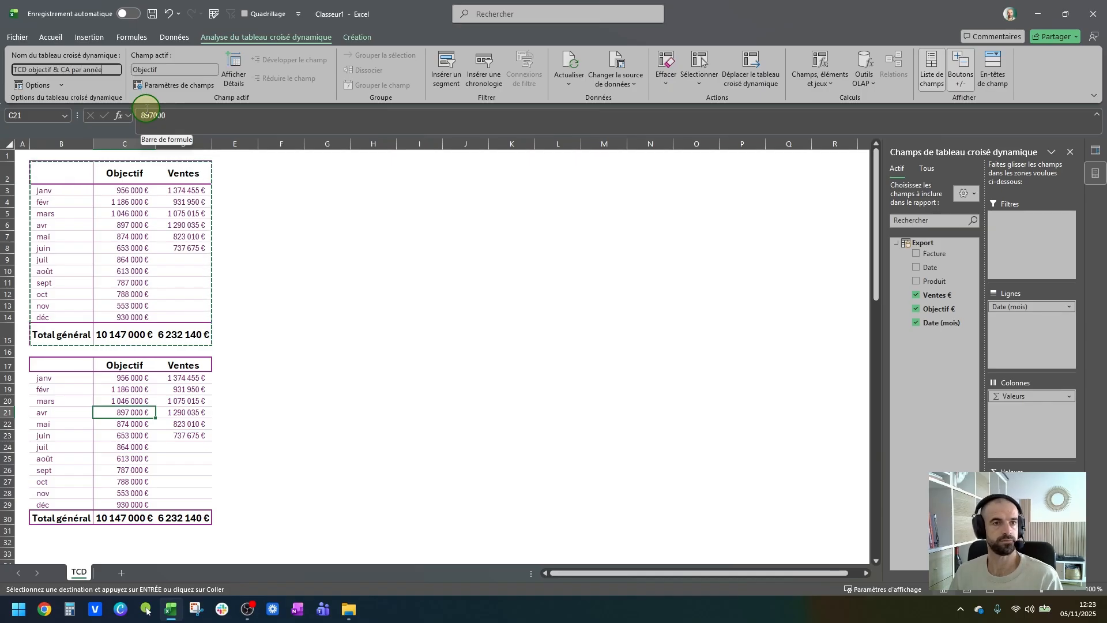
key(Return)
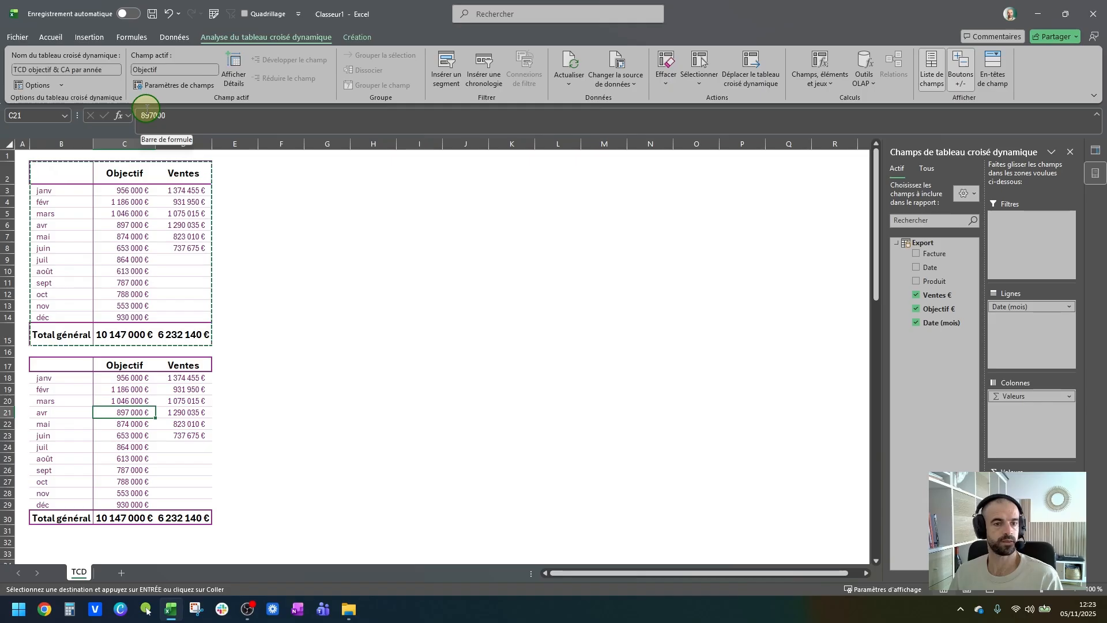
Step: Show the Objectif values in the lower pivot table as a running total (Résultat cumulé par) based on Date (mois)
click(133, 391)
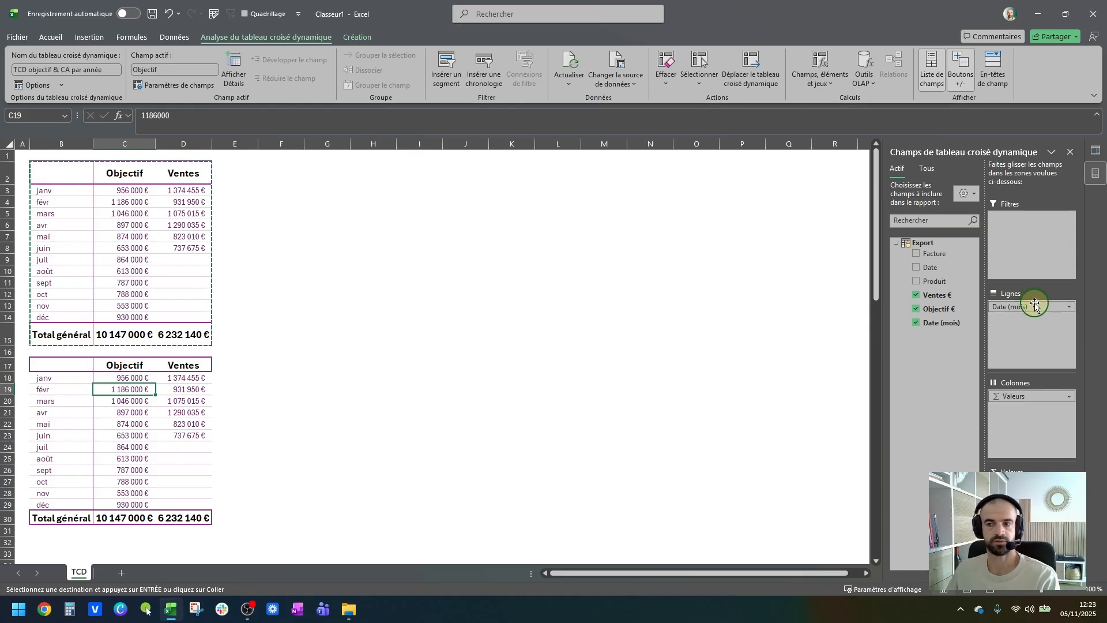
drag(1036, 307, 1031, 435)
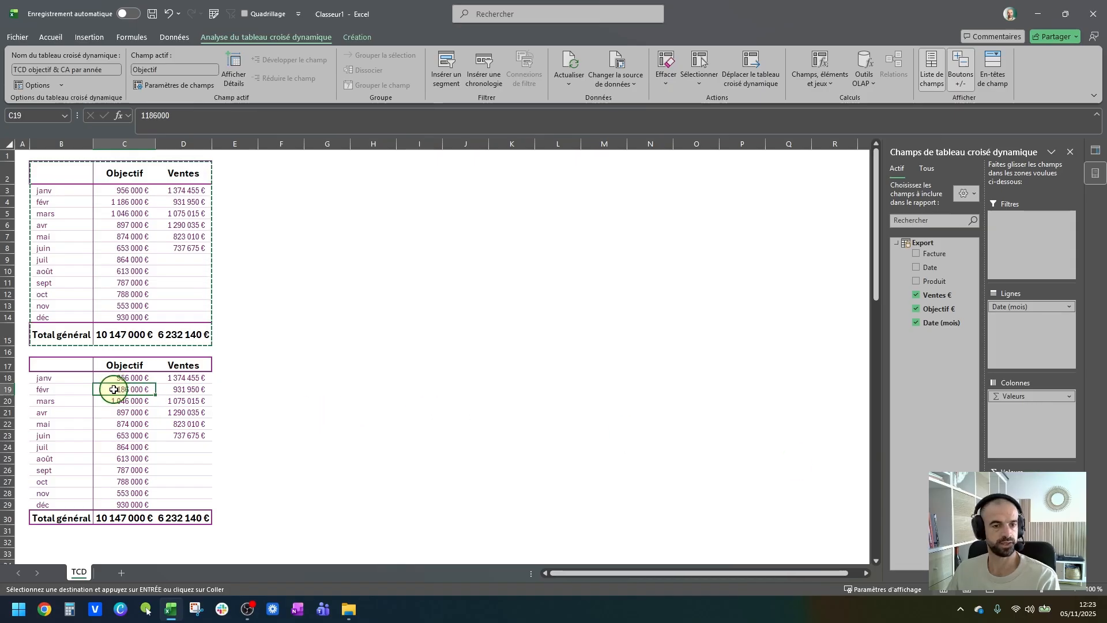
click(113, 434)
click(114, 411)
right_click(115, 410)
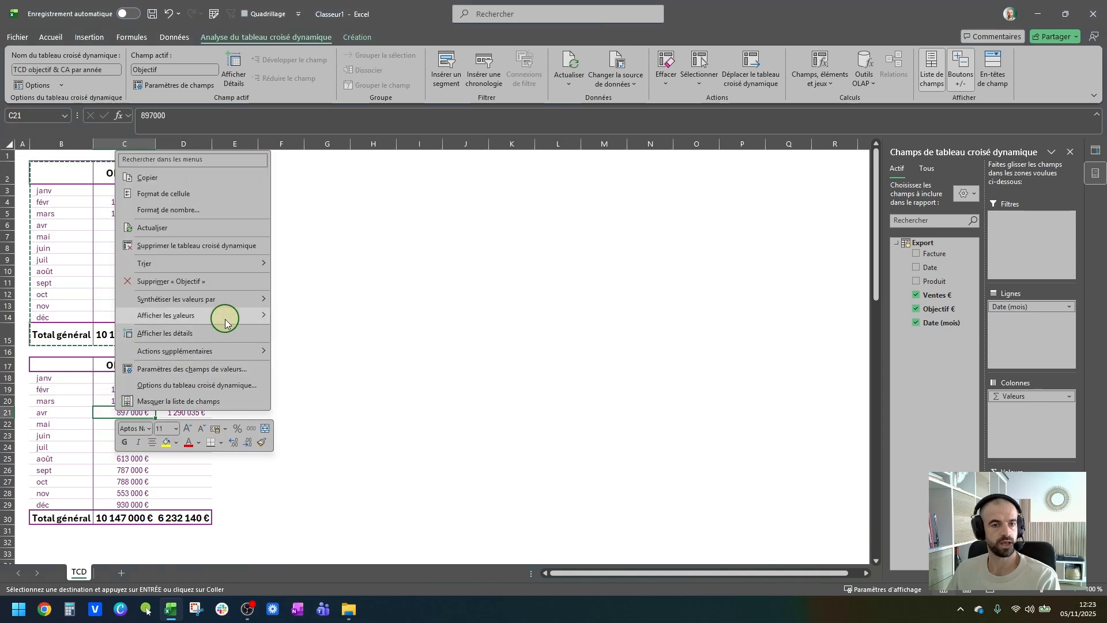
mouse_move(234, 307)
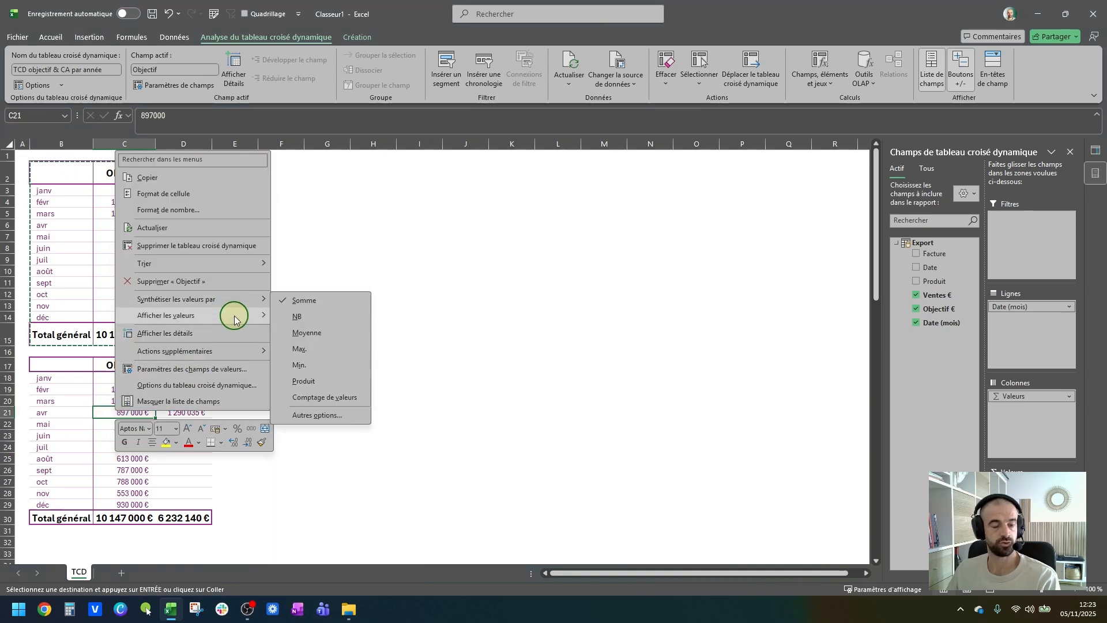
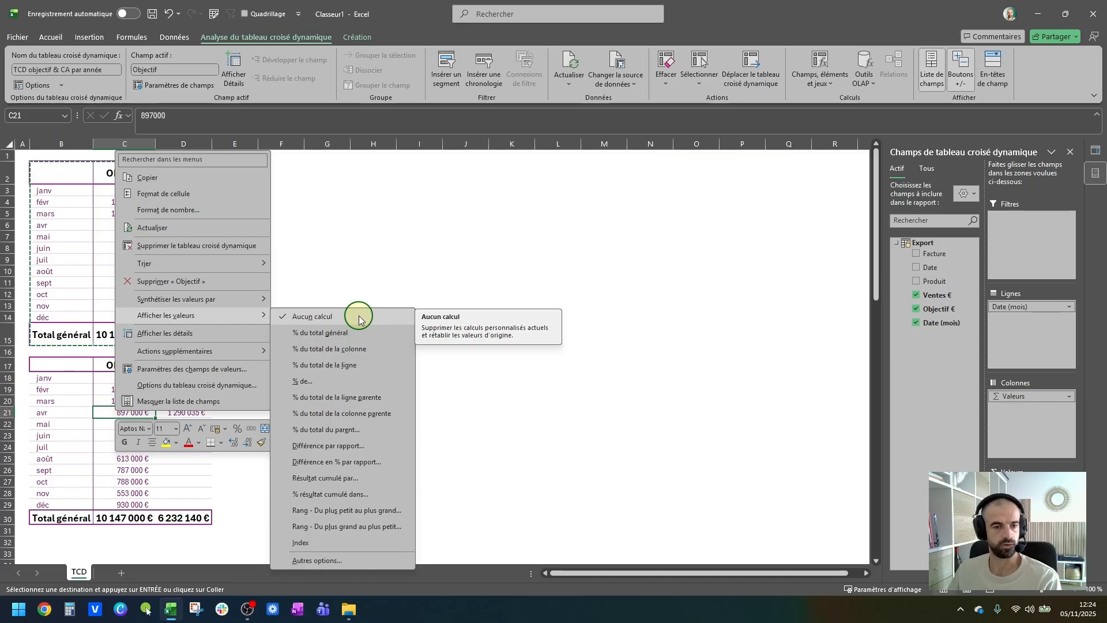
click(338, 479)
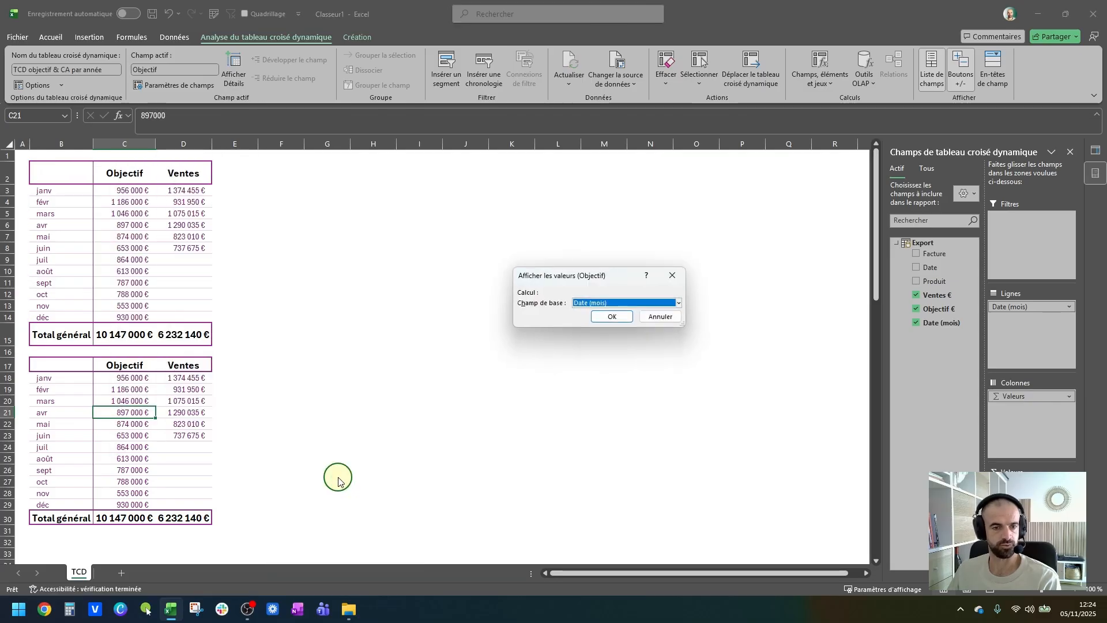
drag(604, 281, 378, 360)
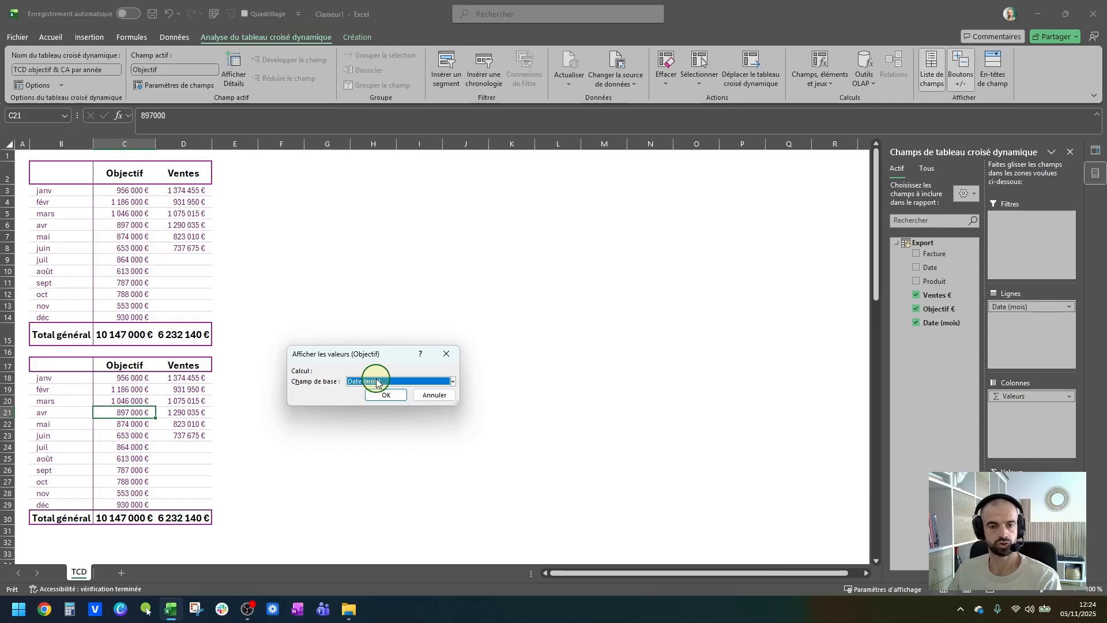
click(379, 382)
click(379, 393)
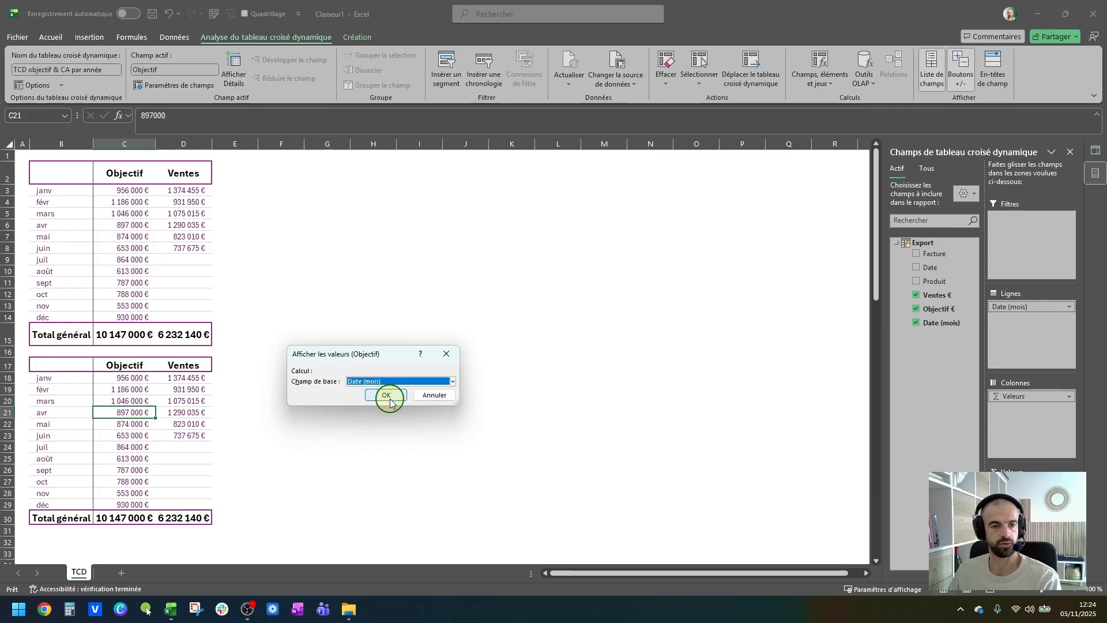
click(389, 402)
drag(116, 378, 110, 501)
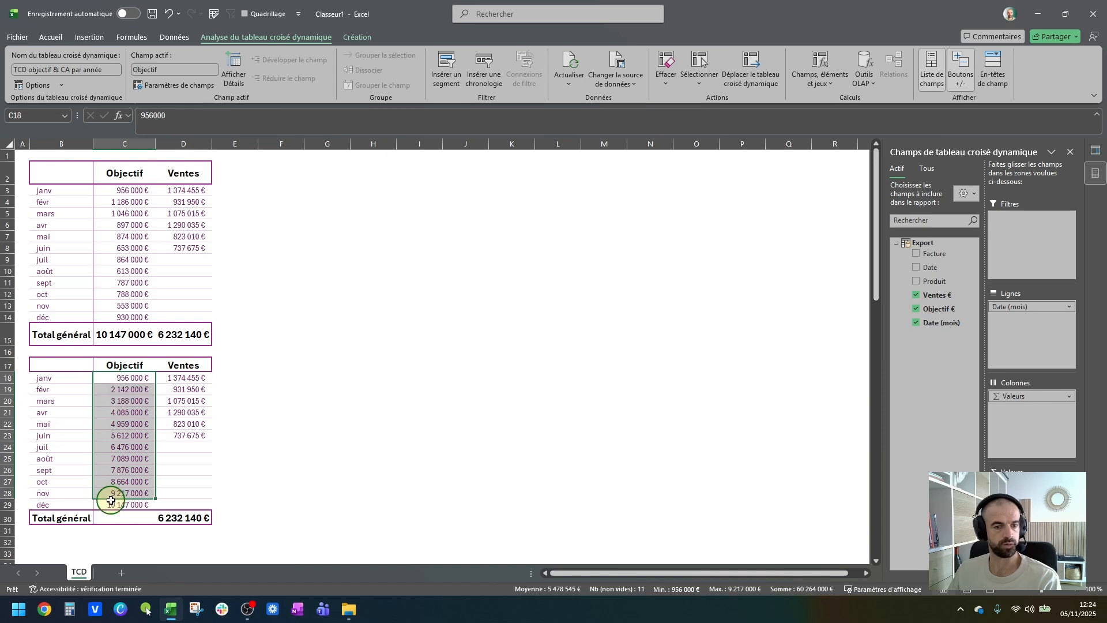
click(109, 505)
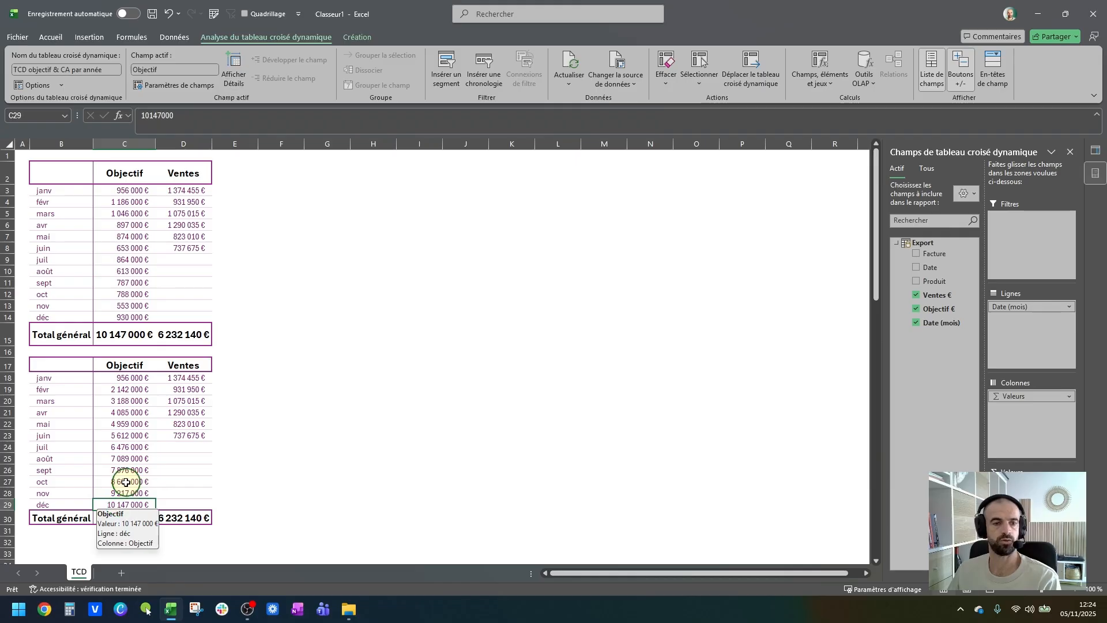
click(118, 336)
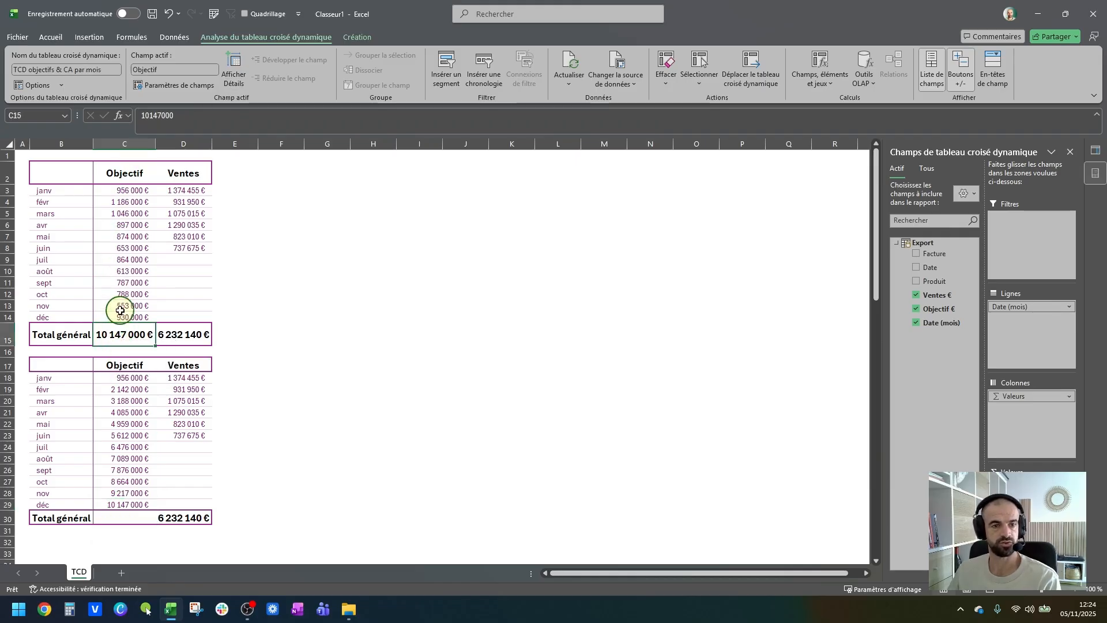
Step: Show the Ventes values in the lower pivot table as a running total based on Date (mois)
click(186, 378)
right_click(187, 379)
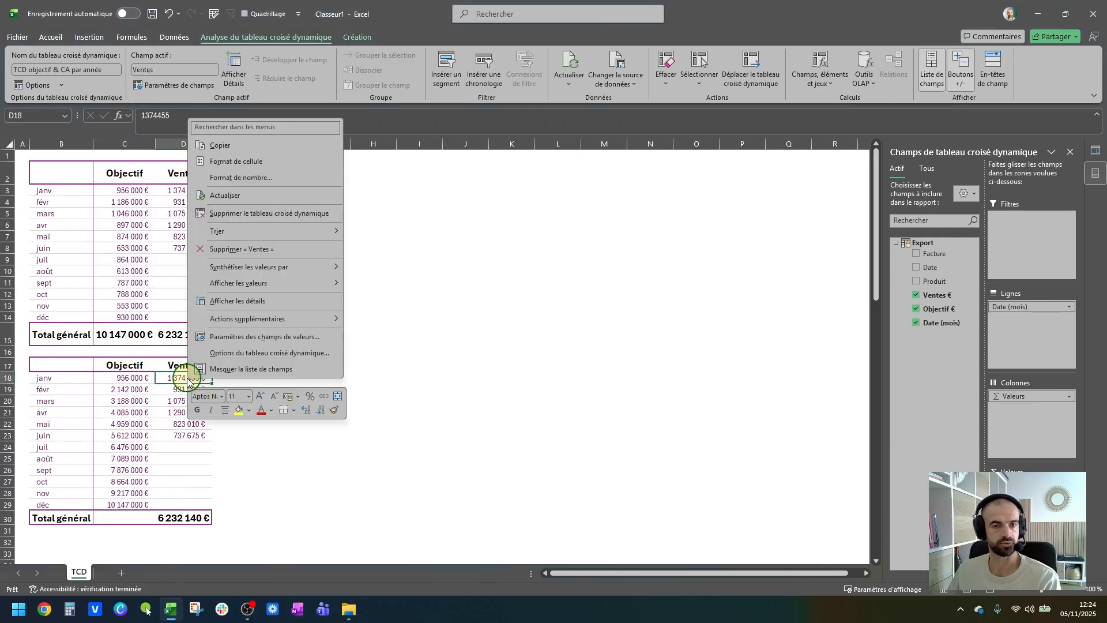
mouse_move(310, 281)
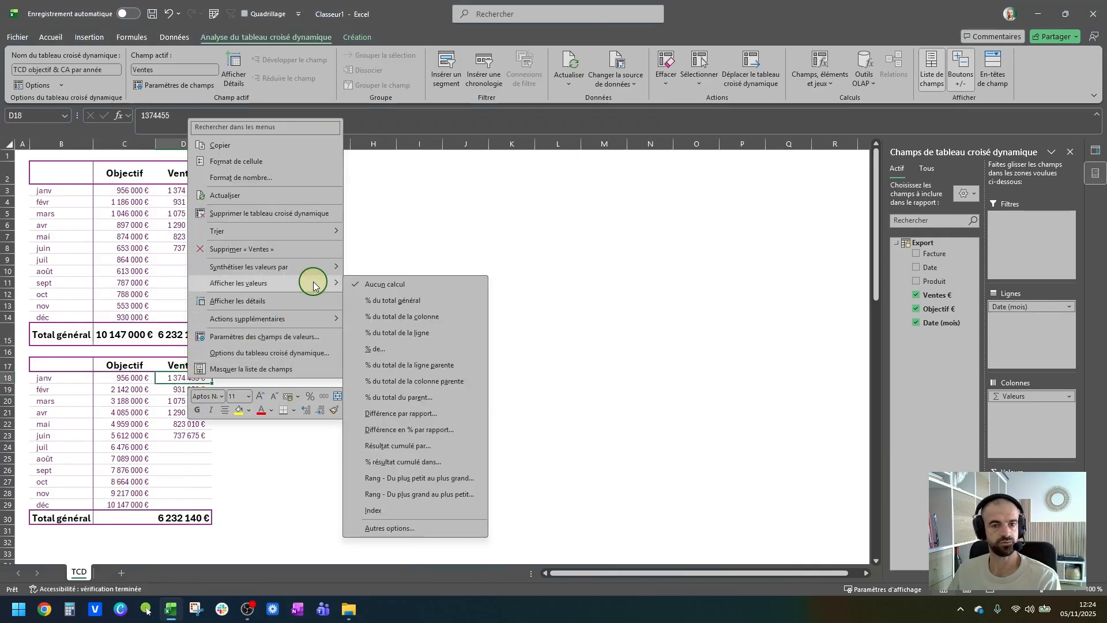
click(415, 447)
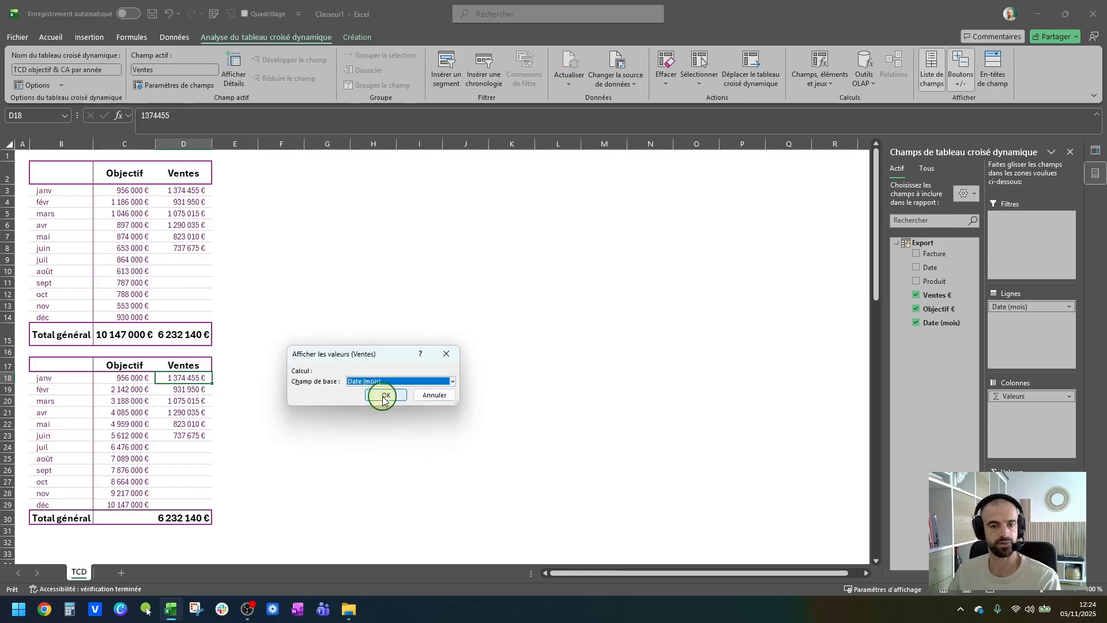
click(386, 396)
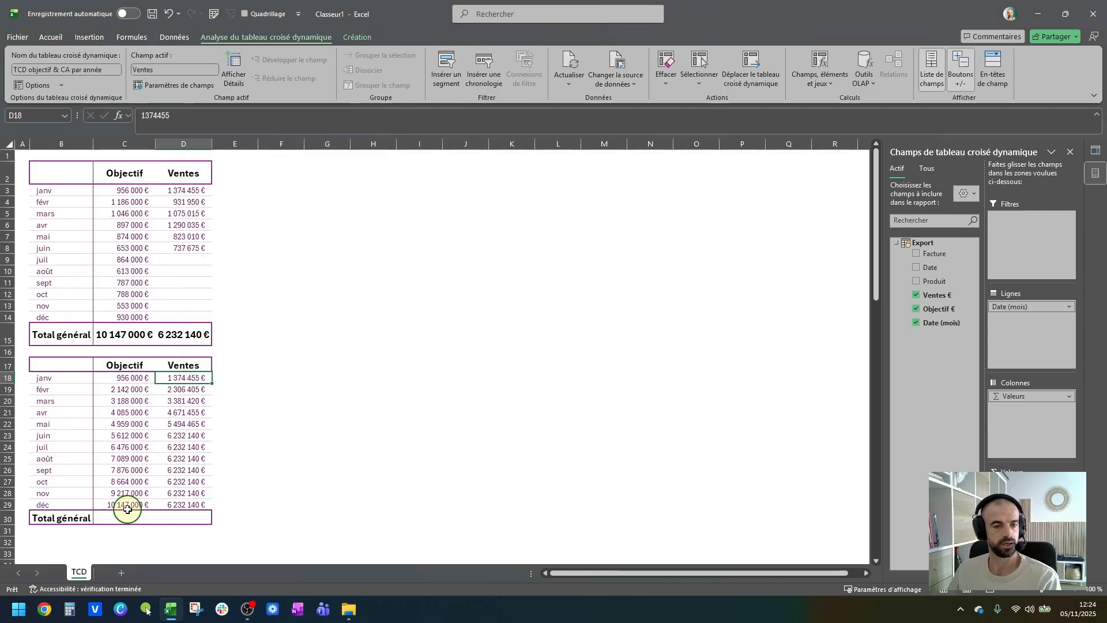
Step: Turn off the grand totals for rows and columns in the lower cumulative pivot table
mouse_move(127, 515)
mouse_down()
mouse_move(200, 519)
mouse_move(154, 527)
mouse_move(136, 513)
mouse_up()
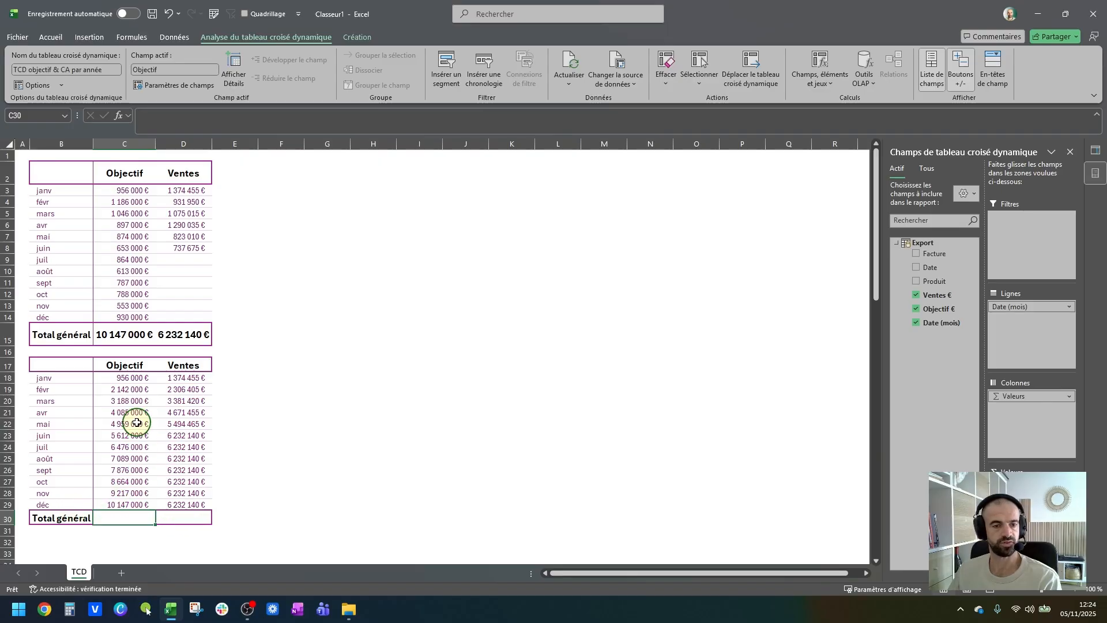
click(118, 425)
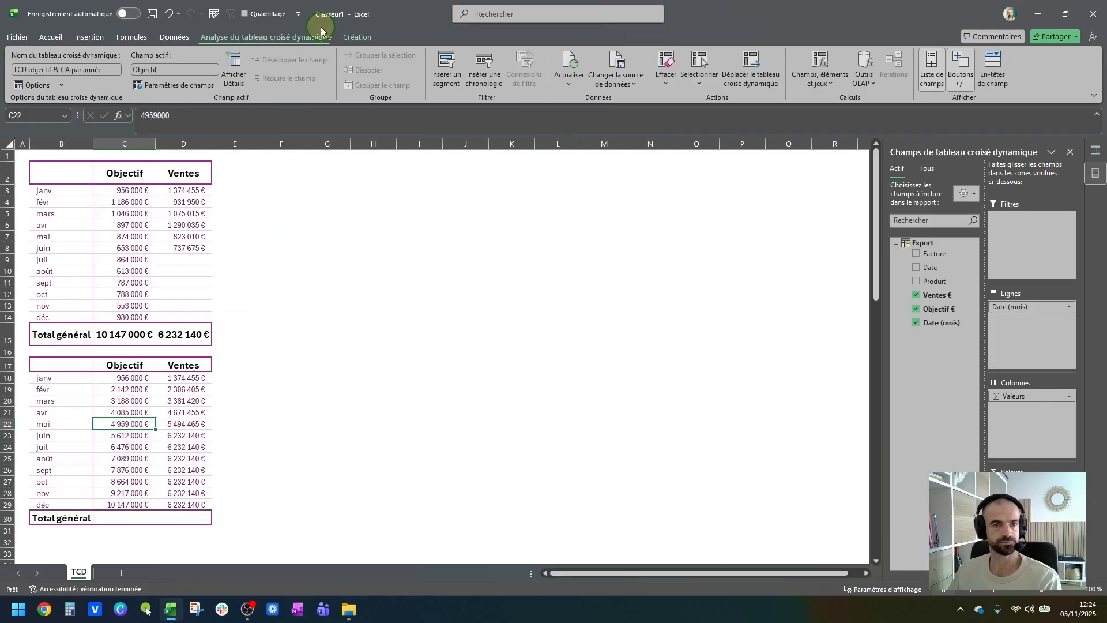
click(351, 36)
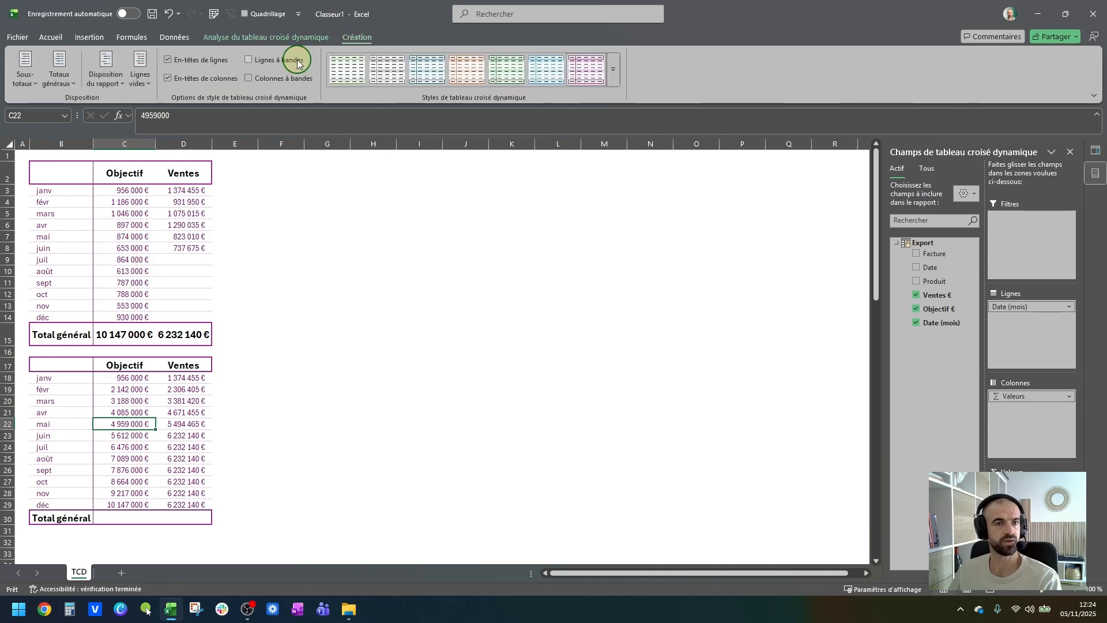
click(59, 72)
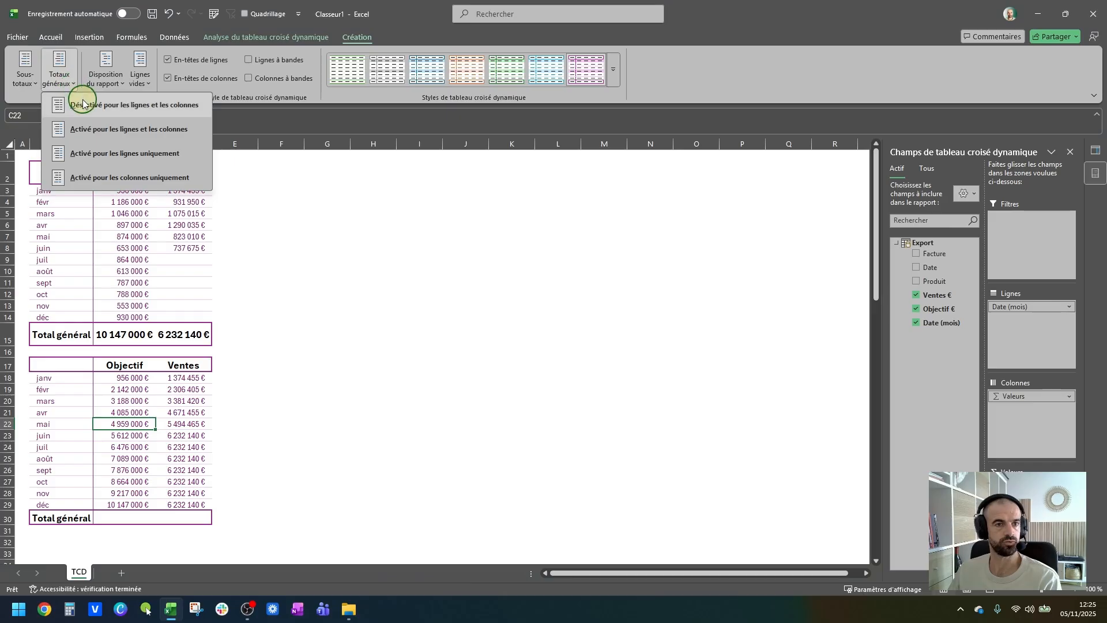
click(135, 106)
click(281, 236)
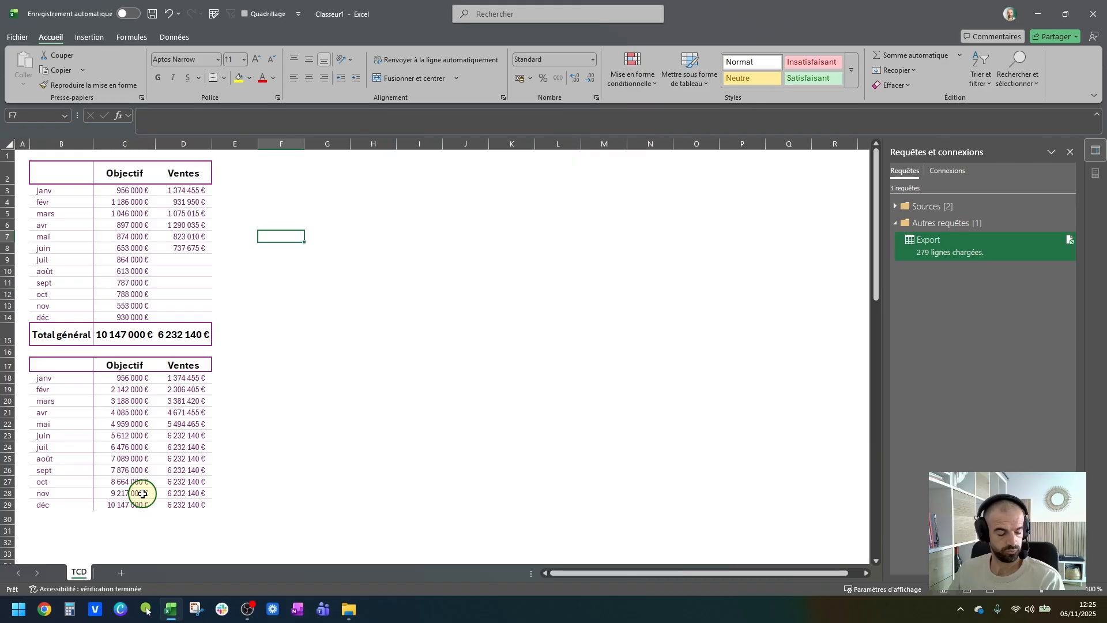
Step: Copy the upper monthly pivot table B2:D15 and paste it beside the original, starting at F2
click(71, 173)
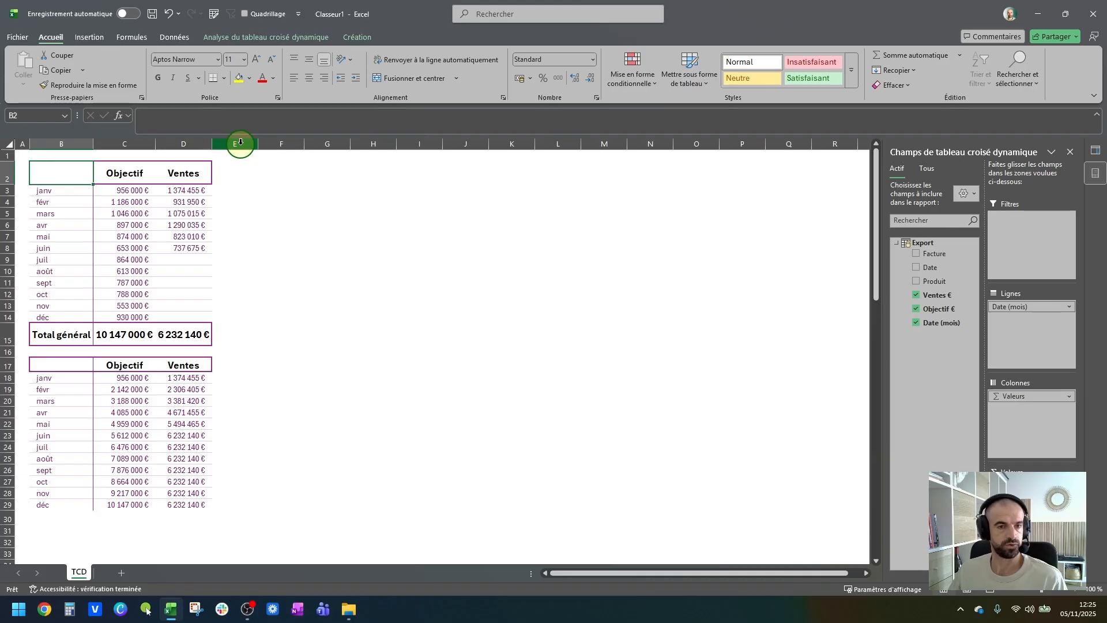
drag(151, 319, 173, 332)
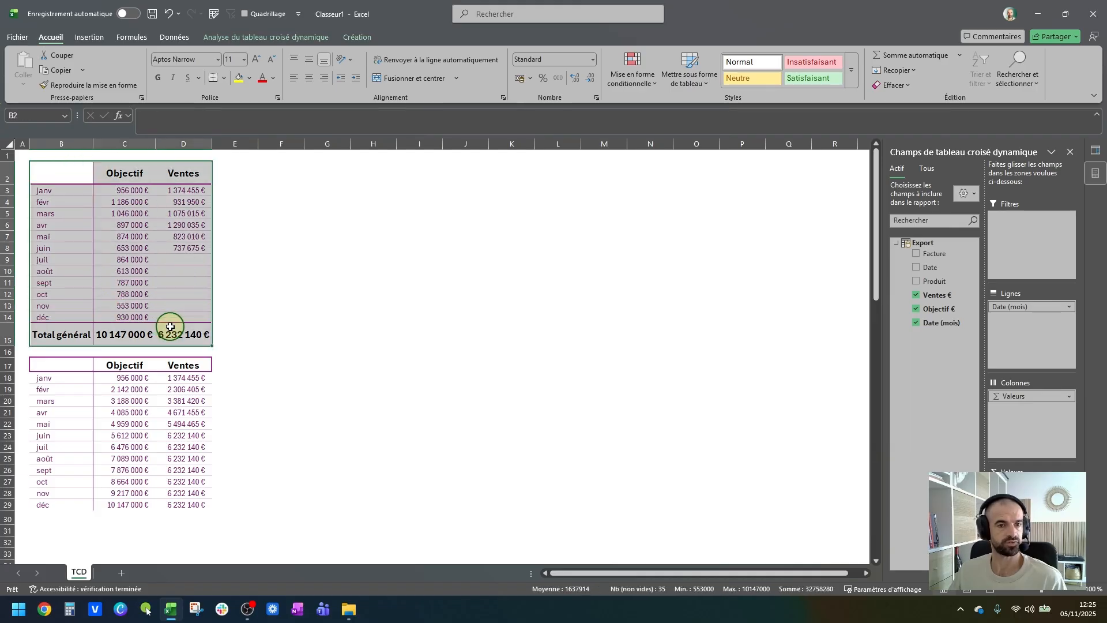
key(ctrl+c)
click(265, 168)
key(ctrl+v)
Step: Set the width of column E to 3 and autofit columns F to H to the pasted pivot table
click(240, 144)
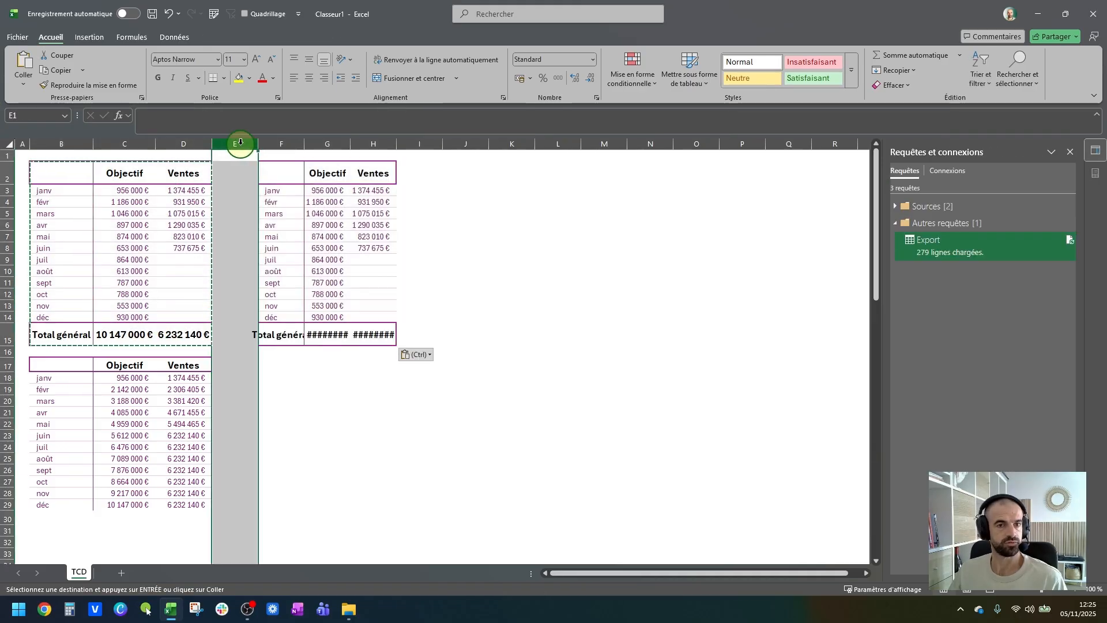
right_click(240, 143)
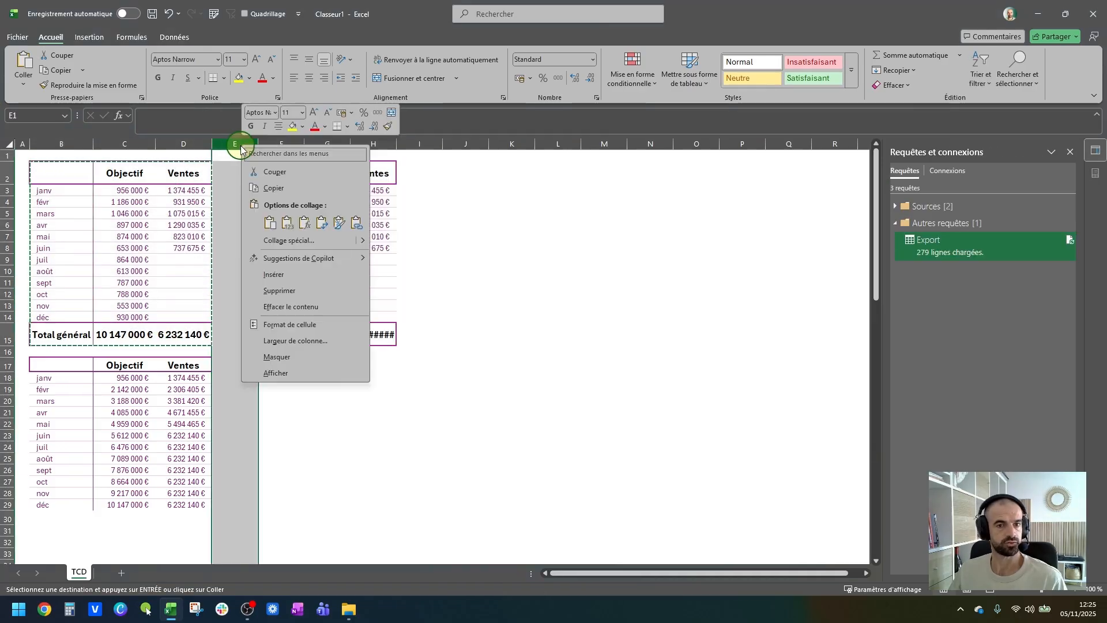
click(290, 342)
text(3)
key(Return)
drag(247, 143, 364, 144)
double_click(365, 143)
drag(318, 248, 317, 259)
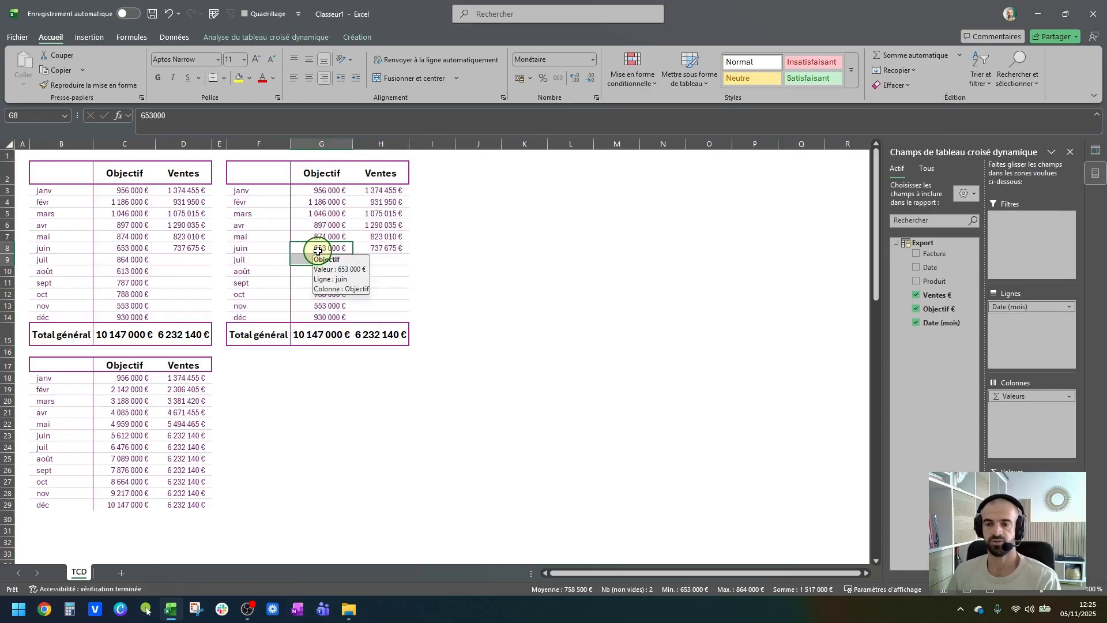
Step: Turn off automatic column width adjustment on update in the options of the pivot table at F2
right_click(341, 225)
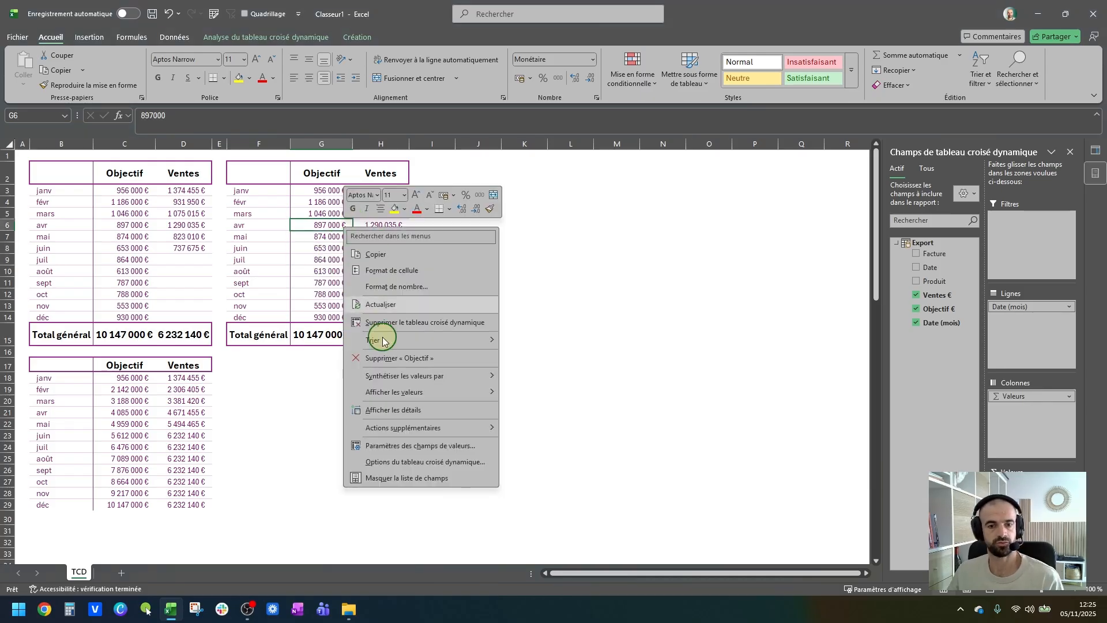
click(415, 469)
click(288, 499)
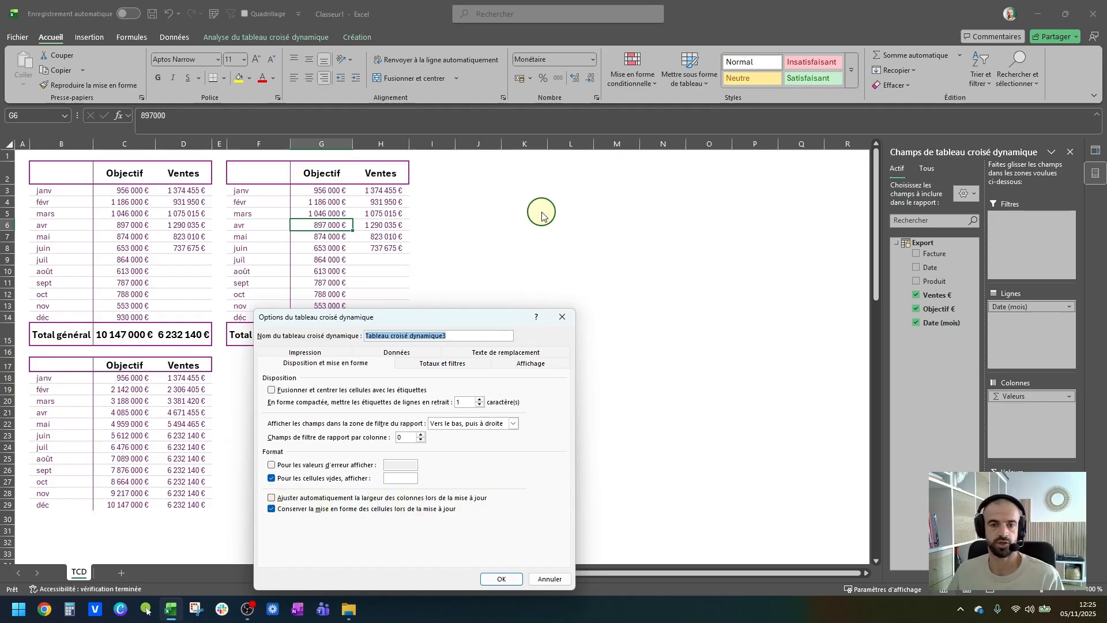
key(Return)
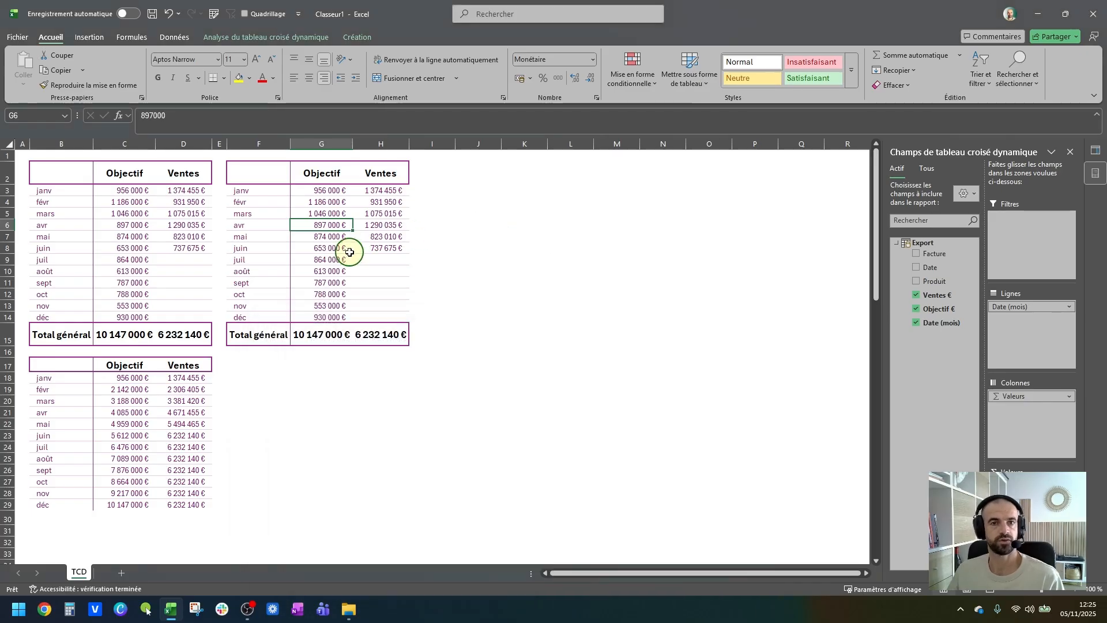
Step: Rename the pivot table at F2 as "TCD ventes CA objectif par produit"
click(299, 37)
click(87, 70)
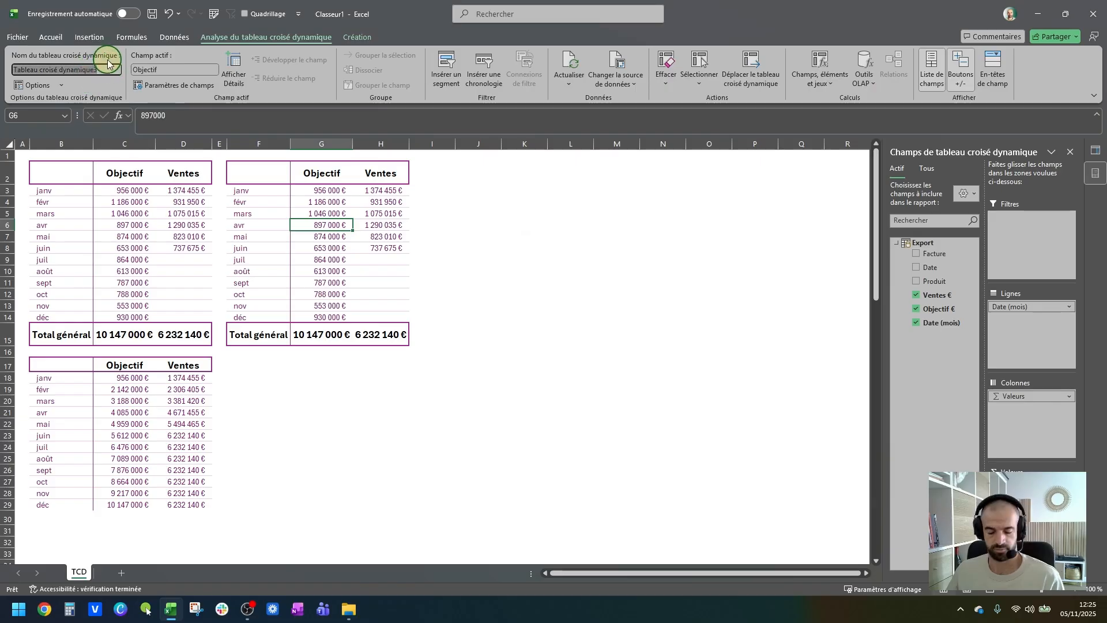
text(TCD v)
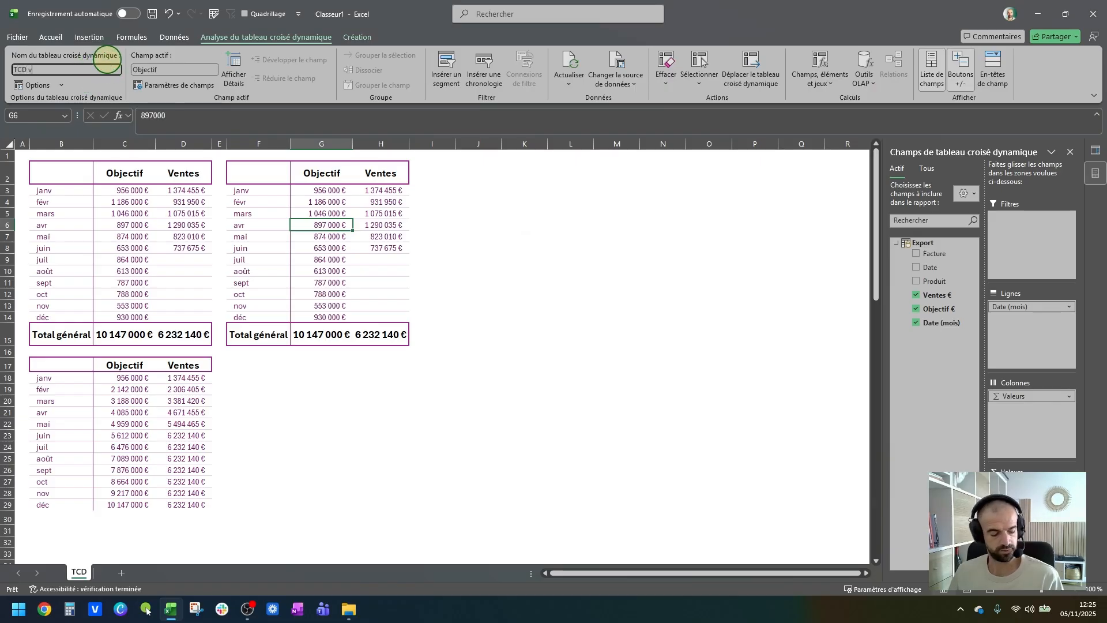
text(entes CA objectif par produit)
key(Return)
Step: Replace Date (mois) with Produit as the row field of the pivot table at F2
click(279, 224)
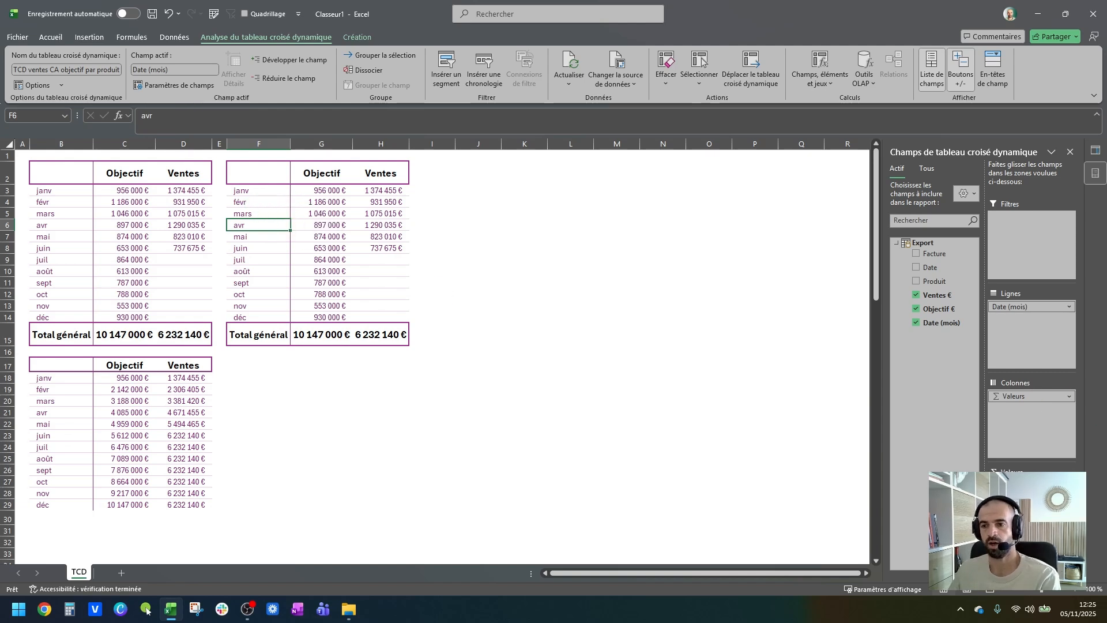
drag(1042, 307, 944, 330)
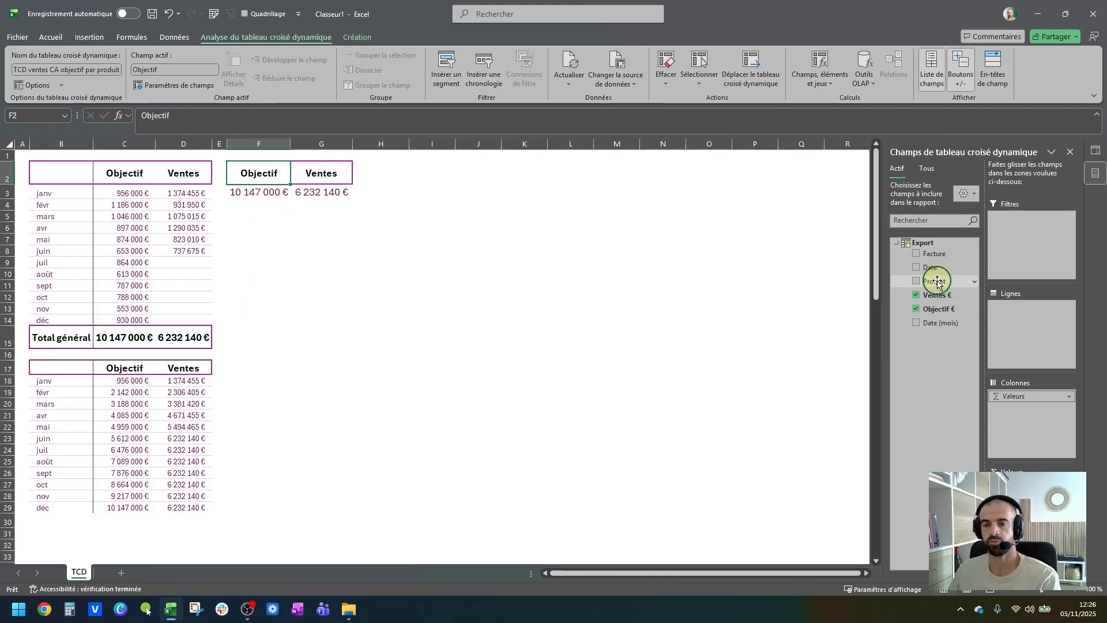
drag(935, 282, 1020, 315)
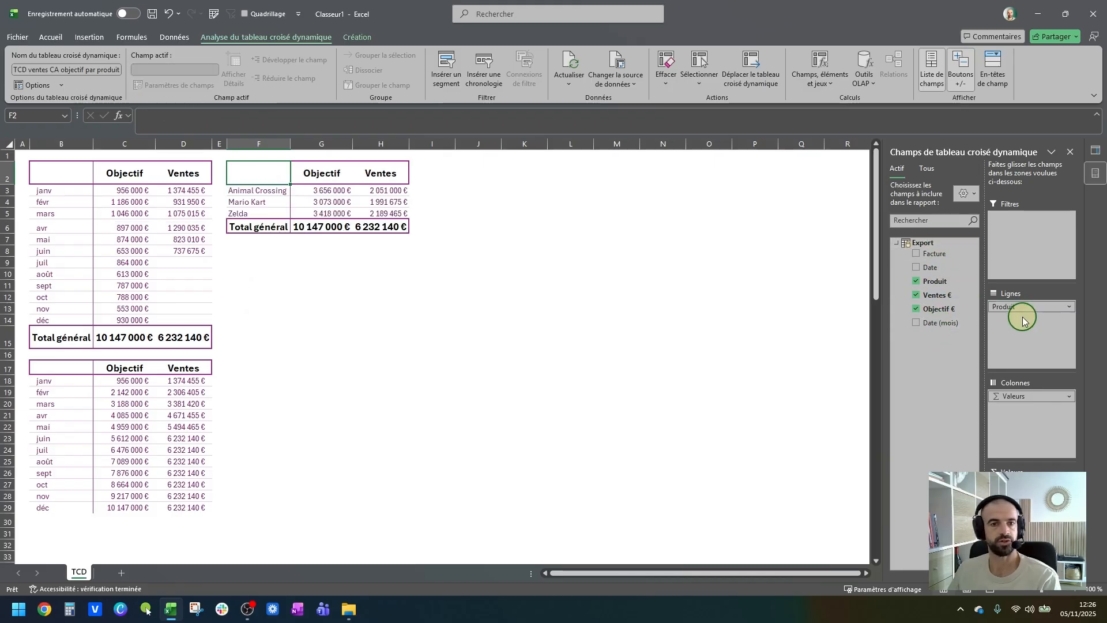
click(254, 190)
click(322, 172)
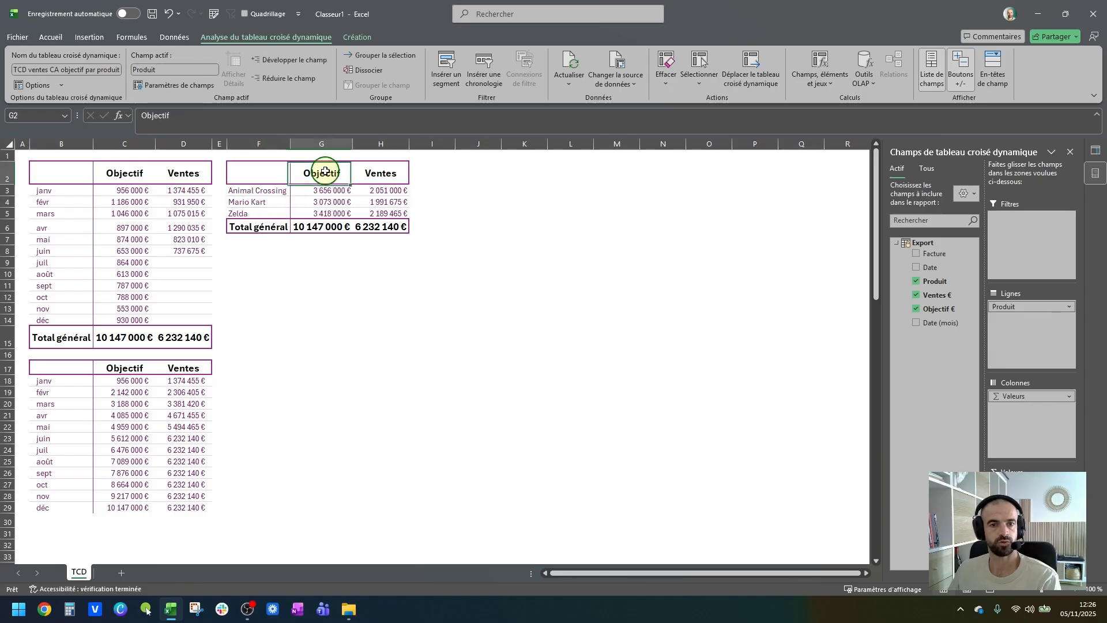
click(379, 174)
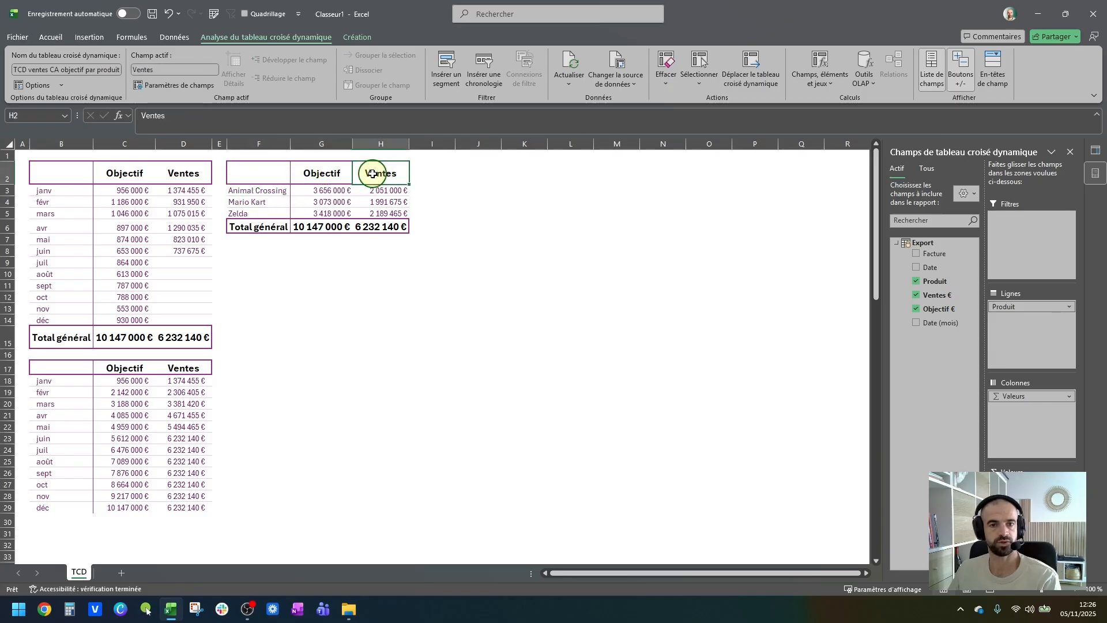
Step: Add Facture as the first value field of the product pivot table and rename its header "Nb de ventes"
click(323, 172)
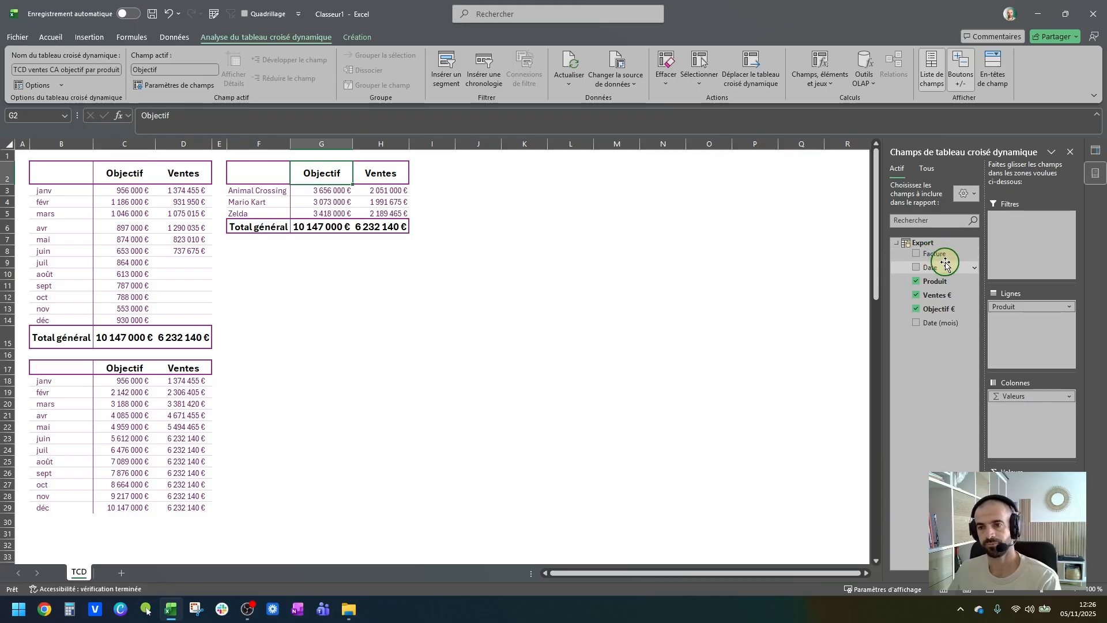
drag(945, 255, 1035, 479)
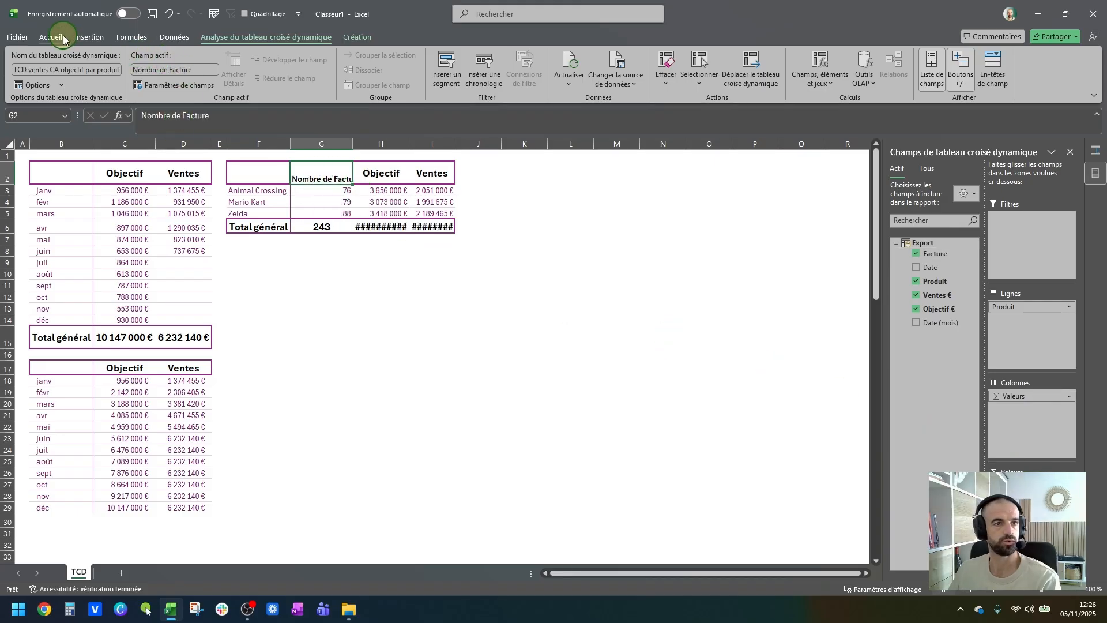
text(Nb)
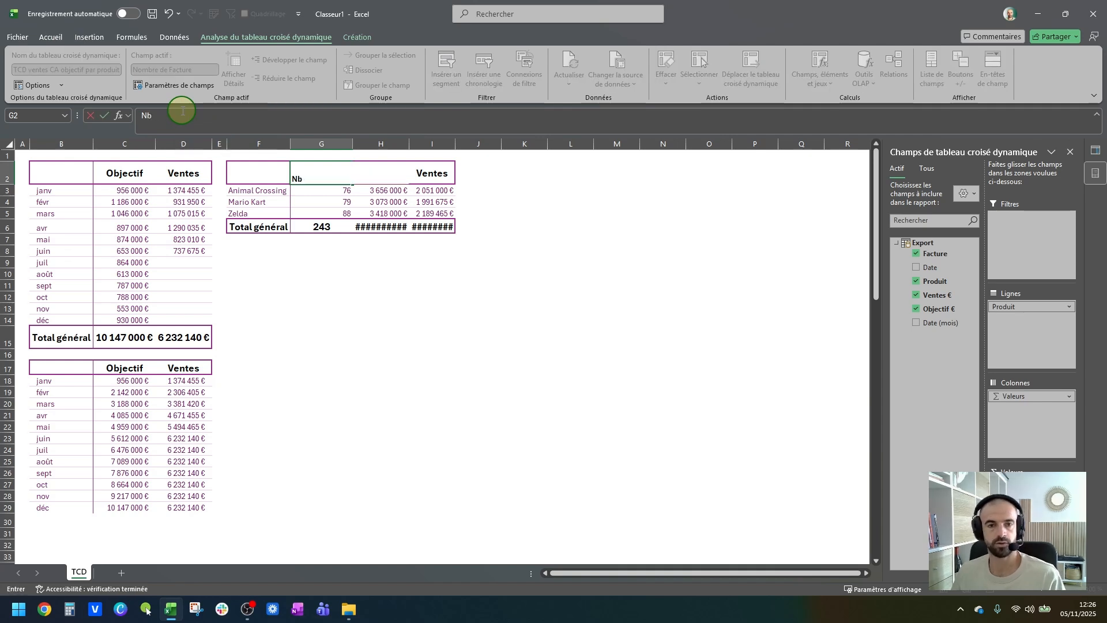
text( de ventes)
key(Return)
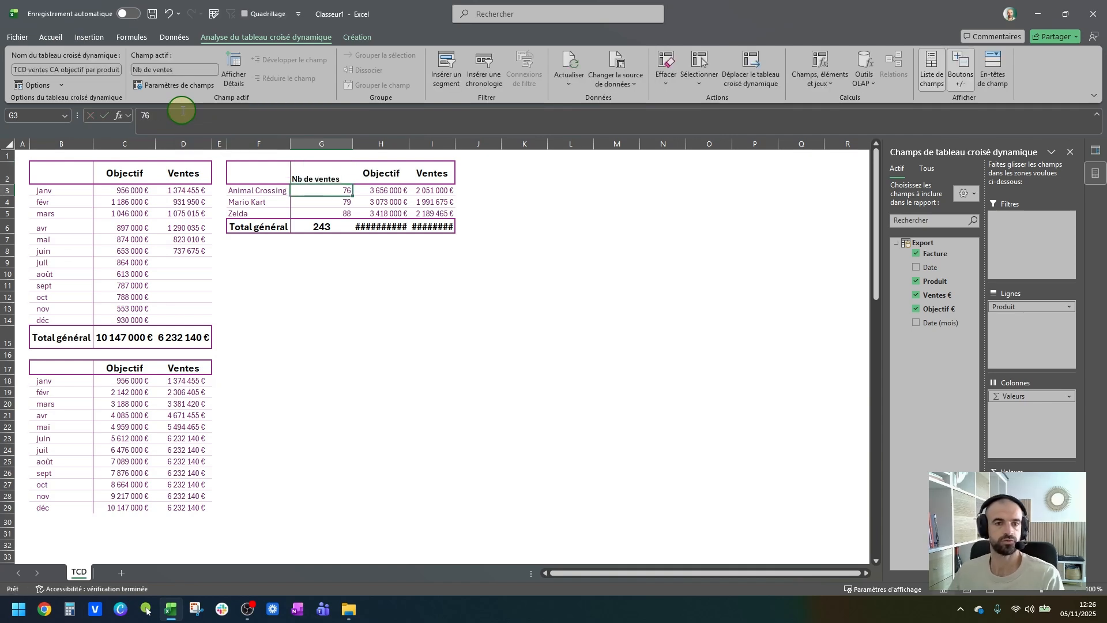
Step: Apply the Objectif header's formatting to the Nb de ventes header in G2 and autofit columns H and I
key(Up)
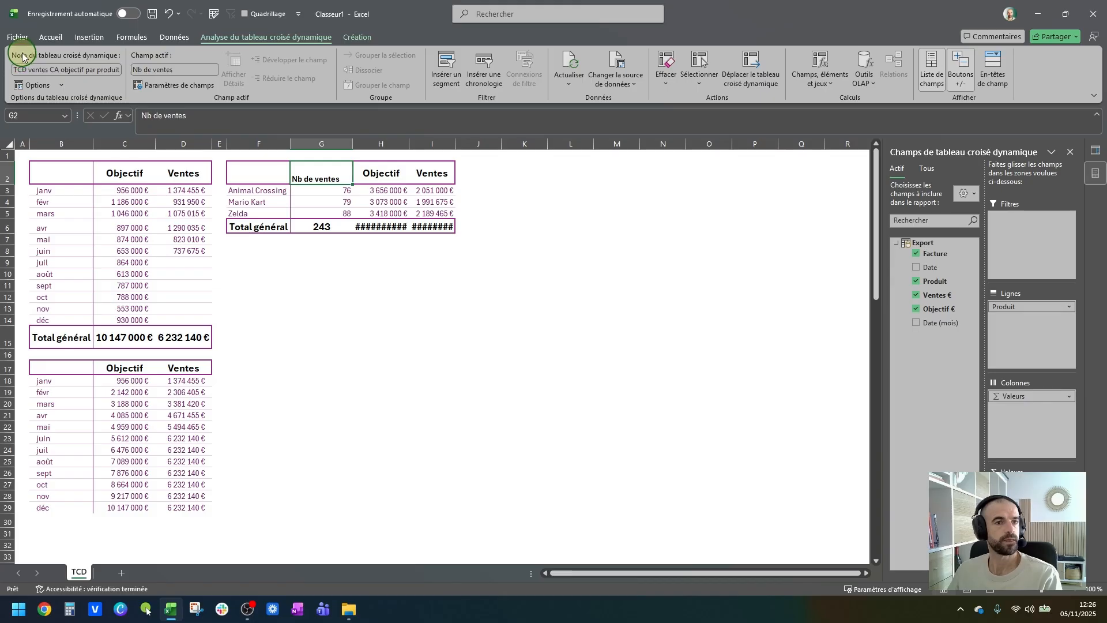
click(50, 39)
click(369, 169)
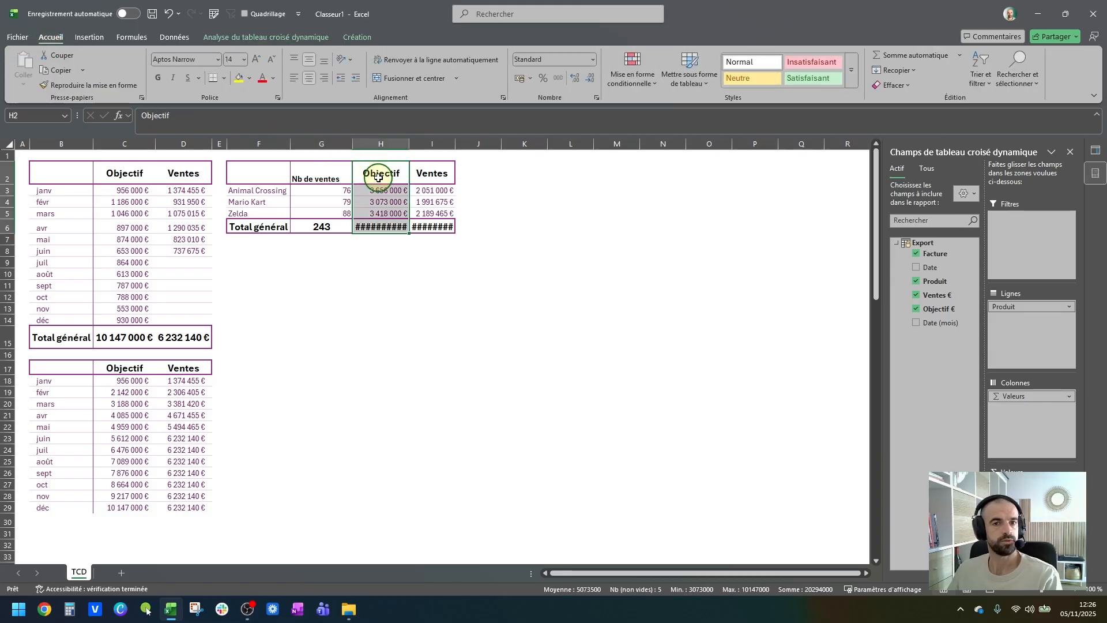
click(378, 177)
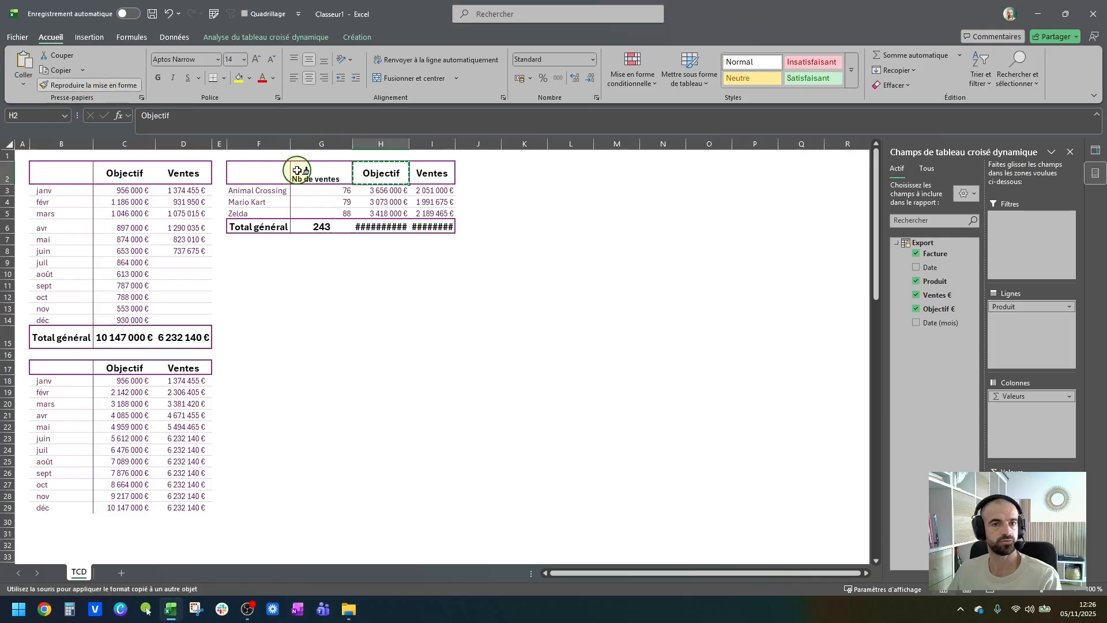
click(319, 174)
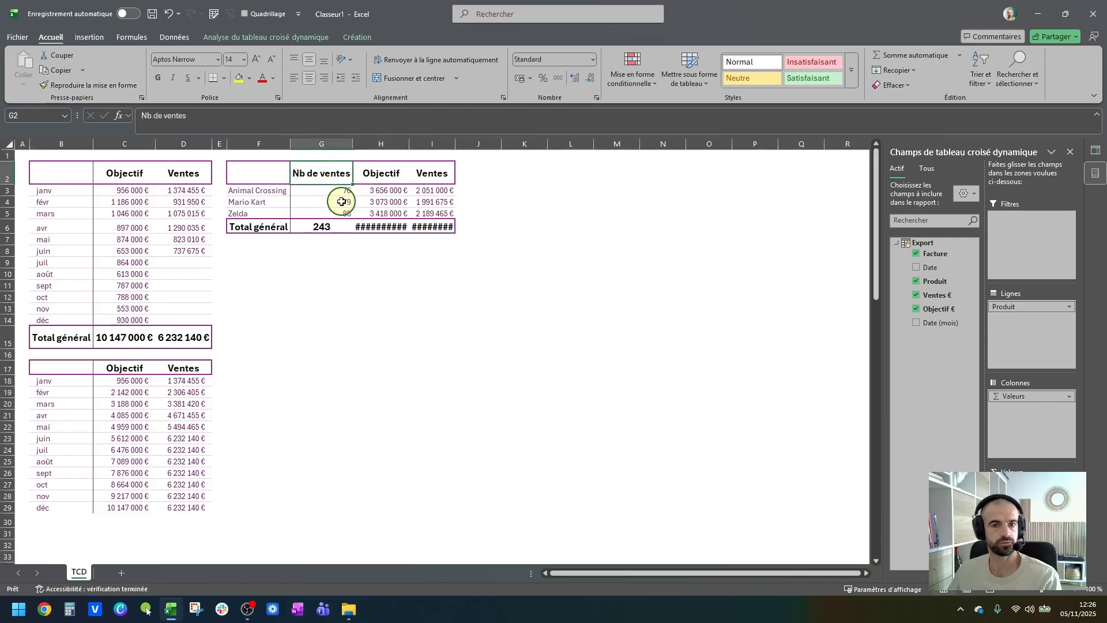
double_click(407, 142)
double_click(460, 144)
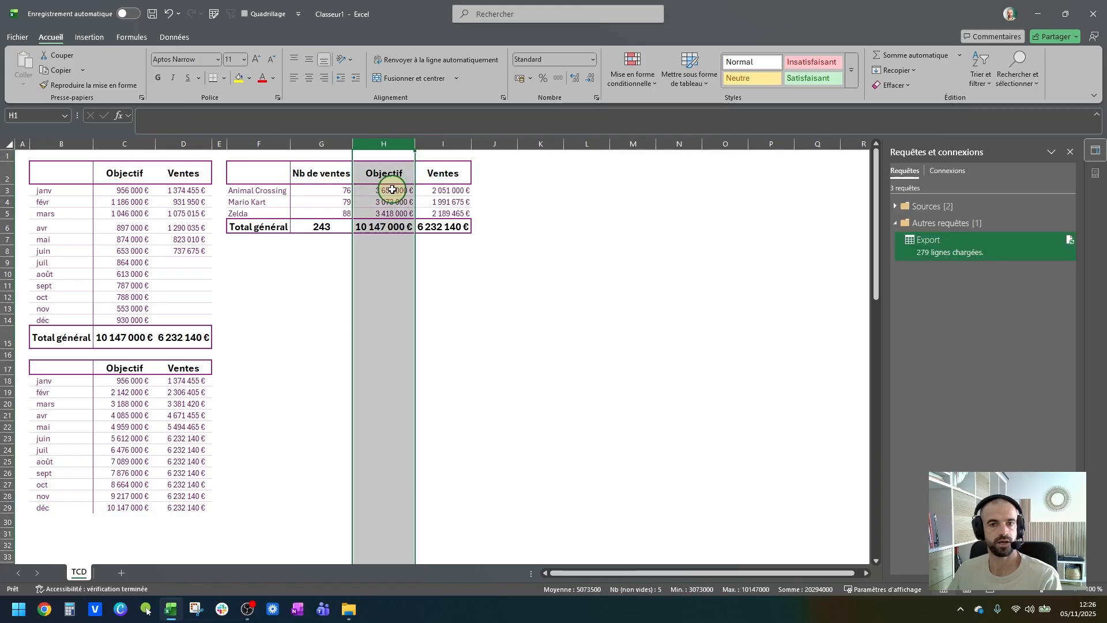
Step: Open the source records behind Animal Crossing's Nb de ventes value and select all the invoice numbers to check their count
click(329, 177)
click(323, 191)
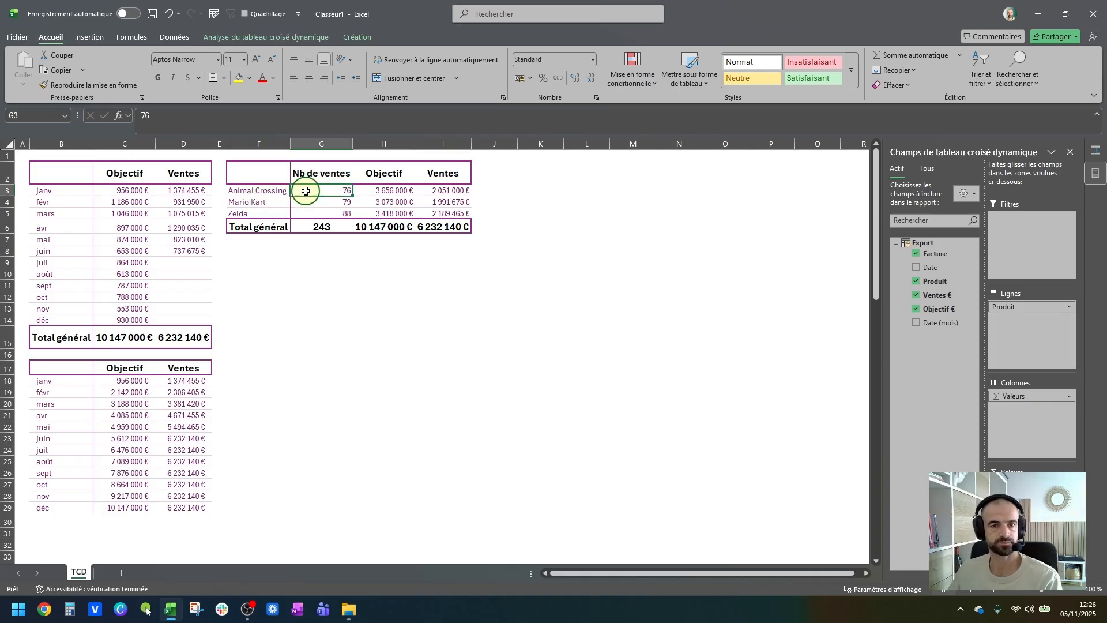
double_click(333, 189)
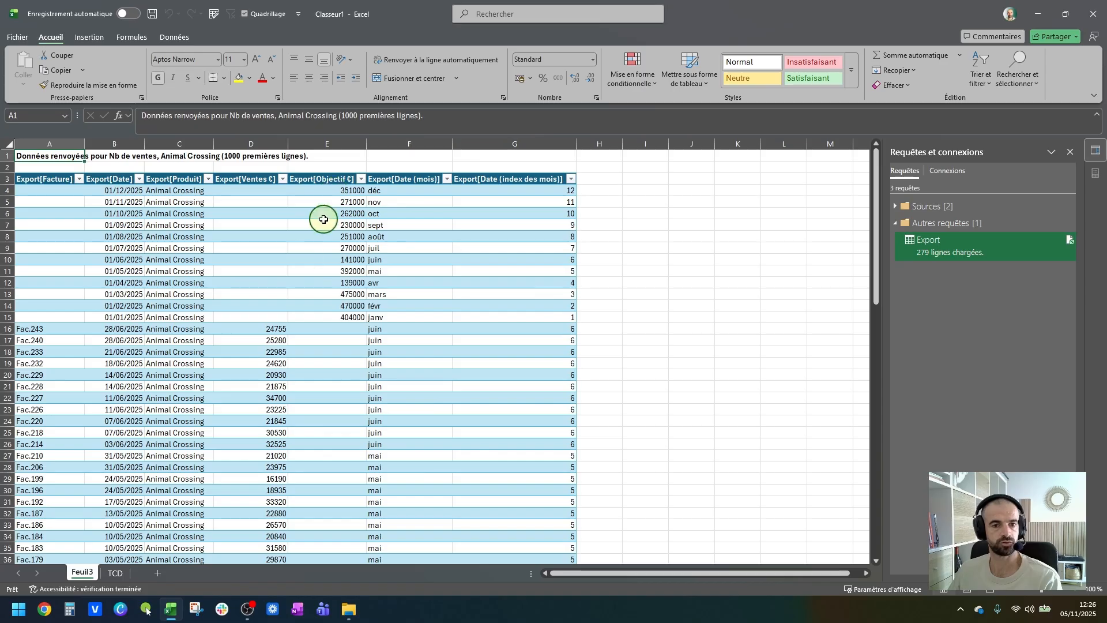
click(60, 329)
scroll(59, 415, down, 2)
scroll(58, 415, down, 18)
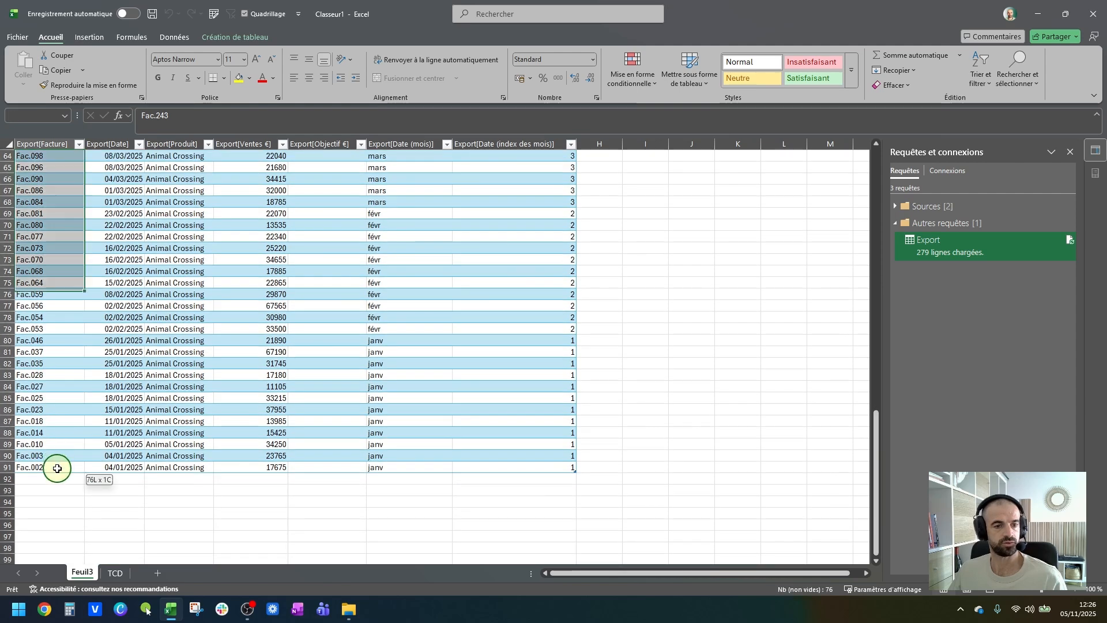
shift+click(55, 467)
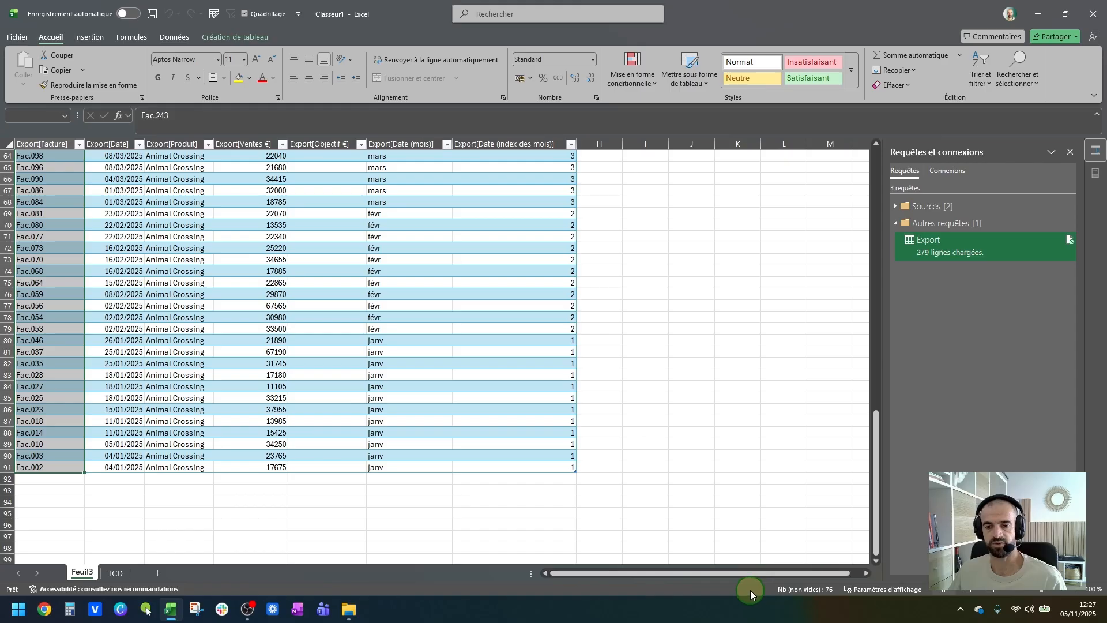
right_click(765, 590)
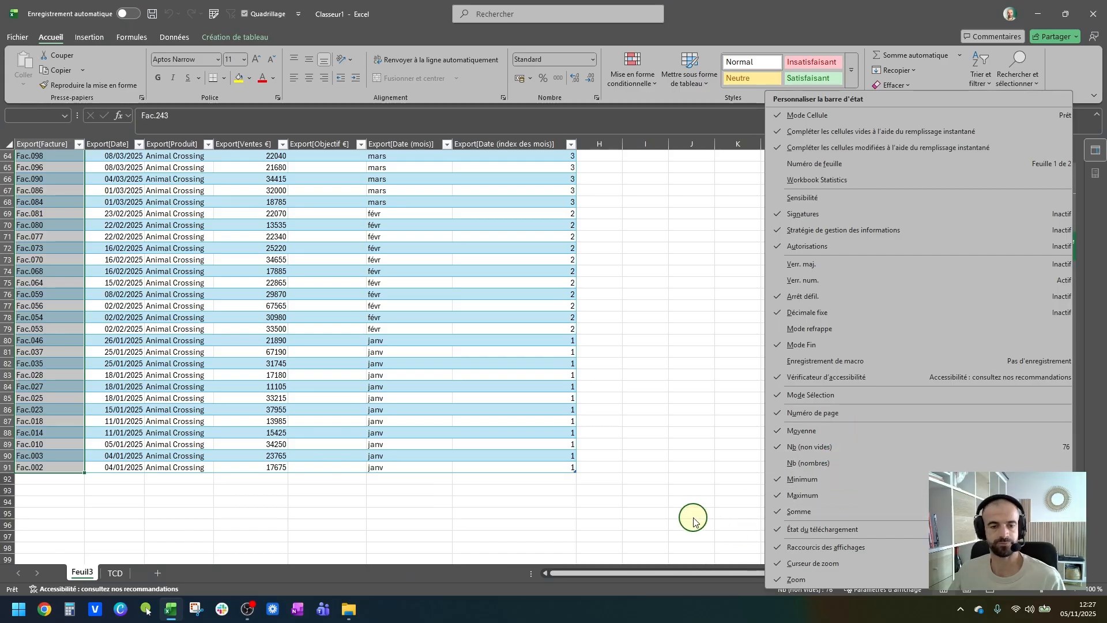
key(Escape)
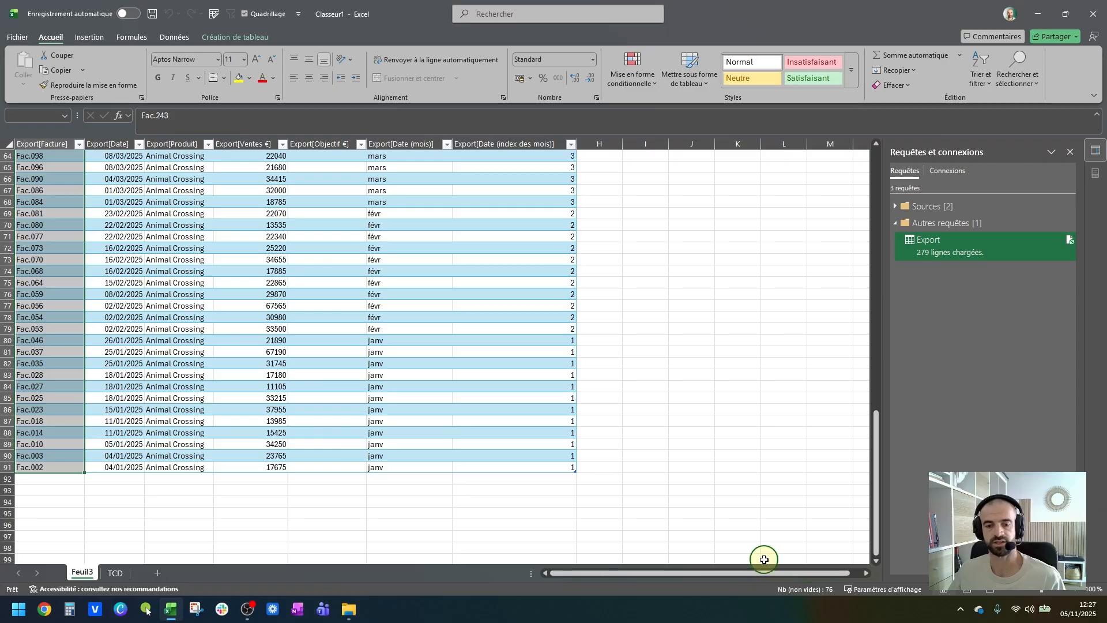
Step: Delete the detail sheet Feuil3
right_click(82, 562)
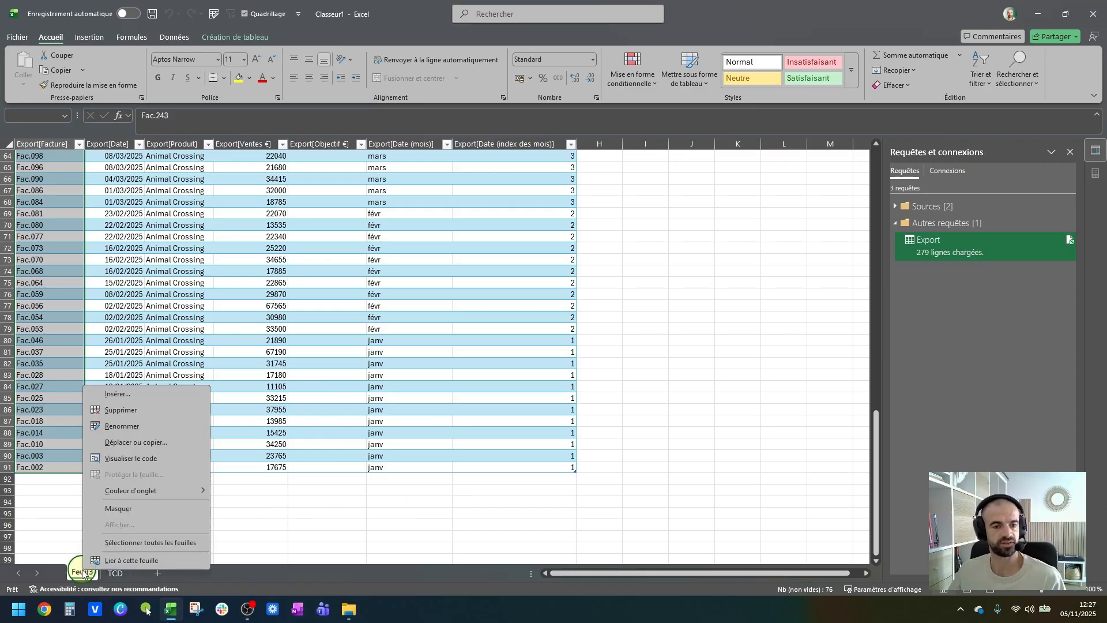
click(136, 410)
key(Return)
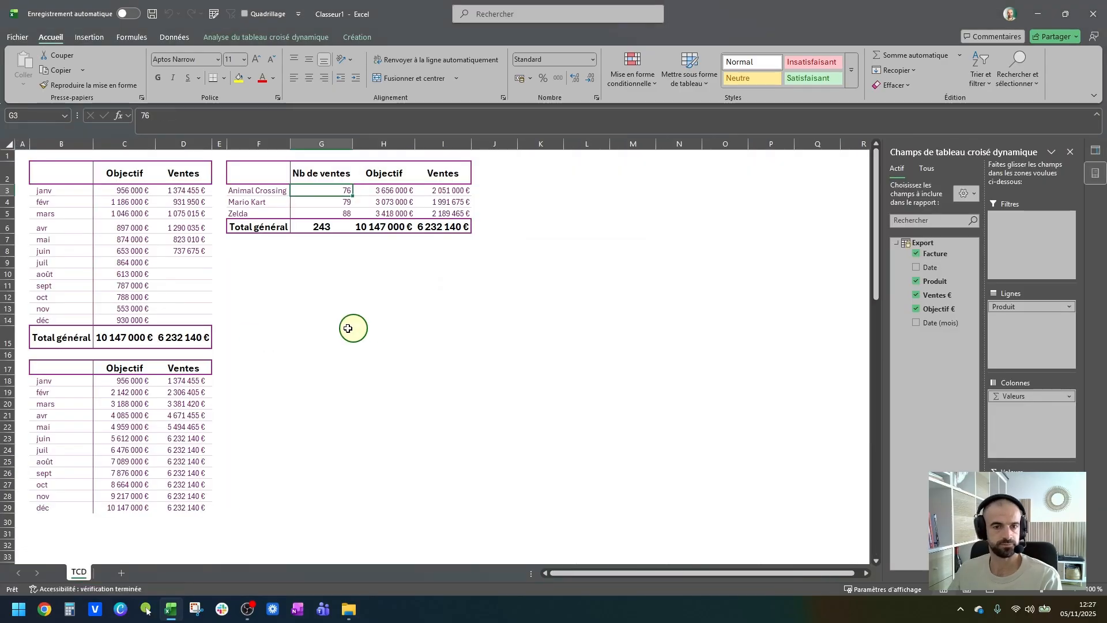
Step: Copy the product pivot table F2:I6 and paste it below, starting at F17
click(269, 168)
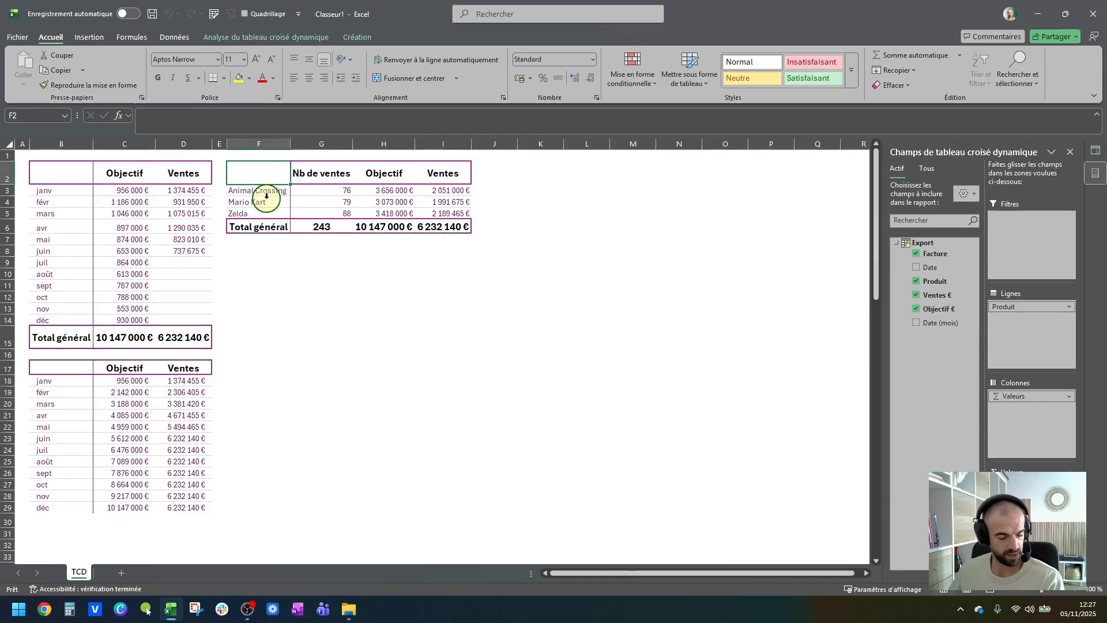
drag(262, 177, 446, 230)
key(ctrl+c)
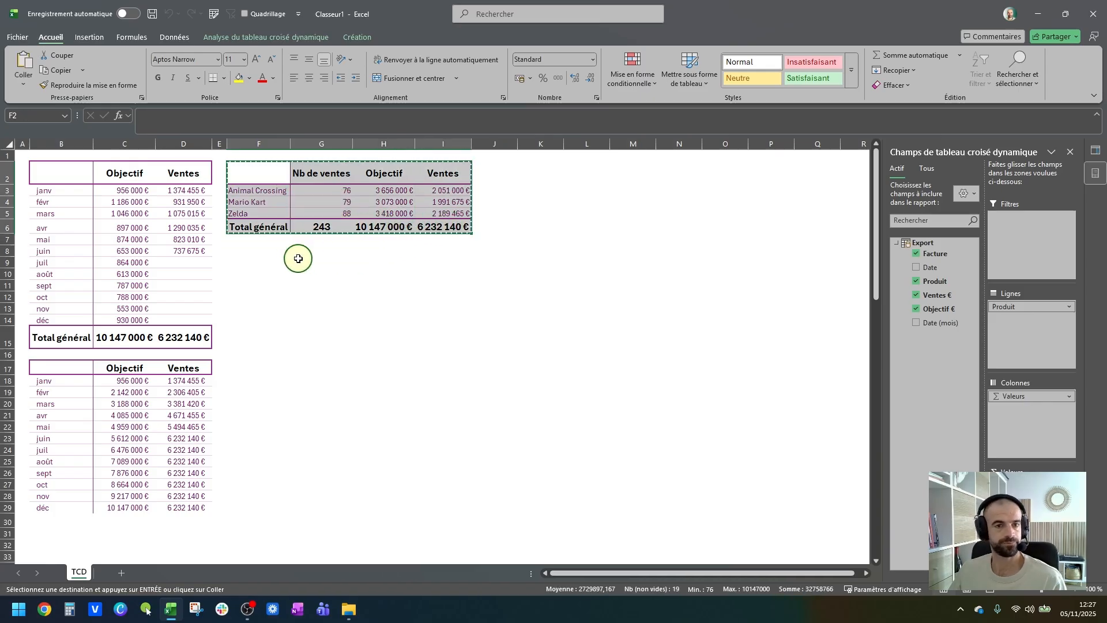
click(263, 364)
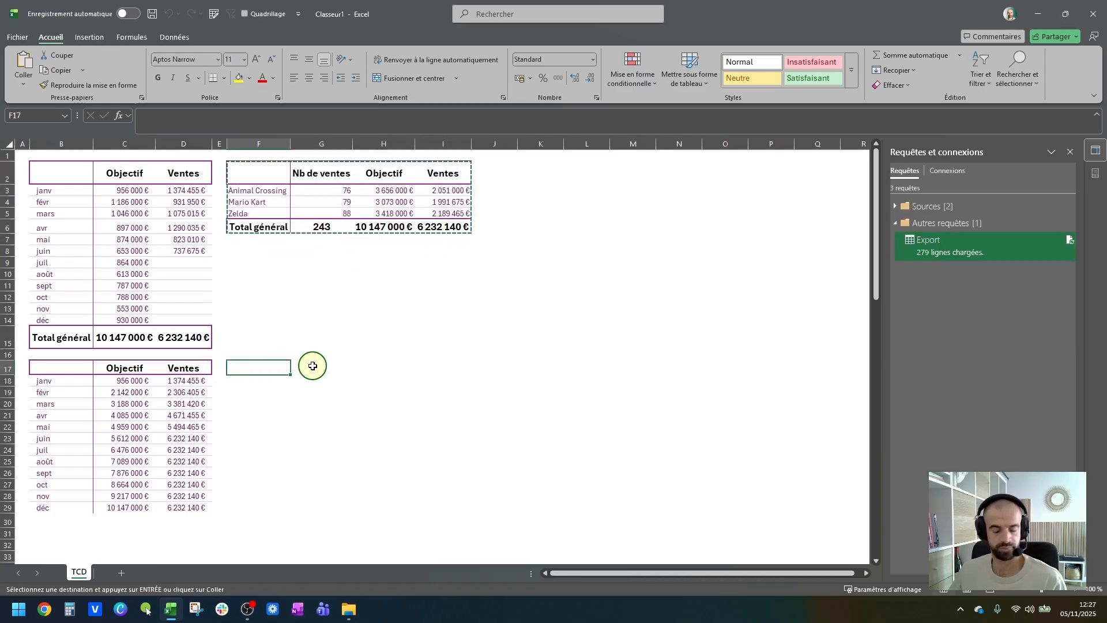
key(ctrl+v)
Step: Remove the Objectif and Ventes values from the pasted product pivot table, keeping only Nb de ventes
click(342, 390)
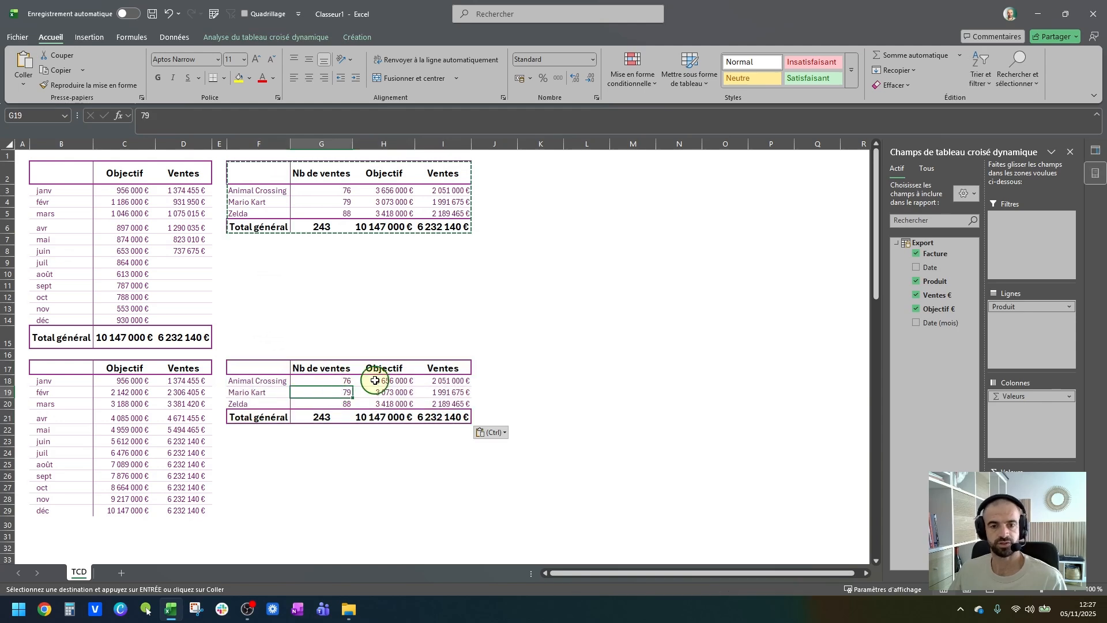
click(397, 379)
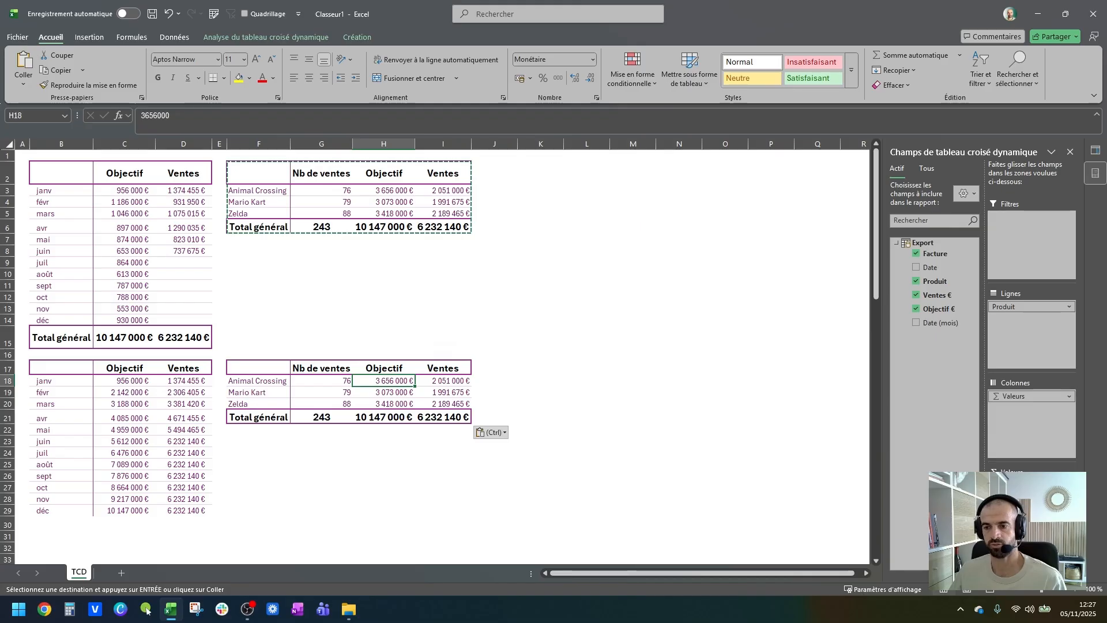
drag(1027, 497, 840, 430)
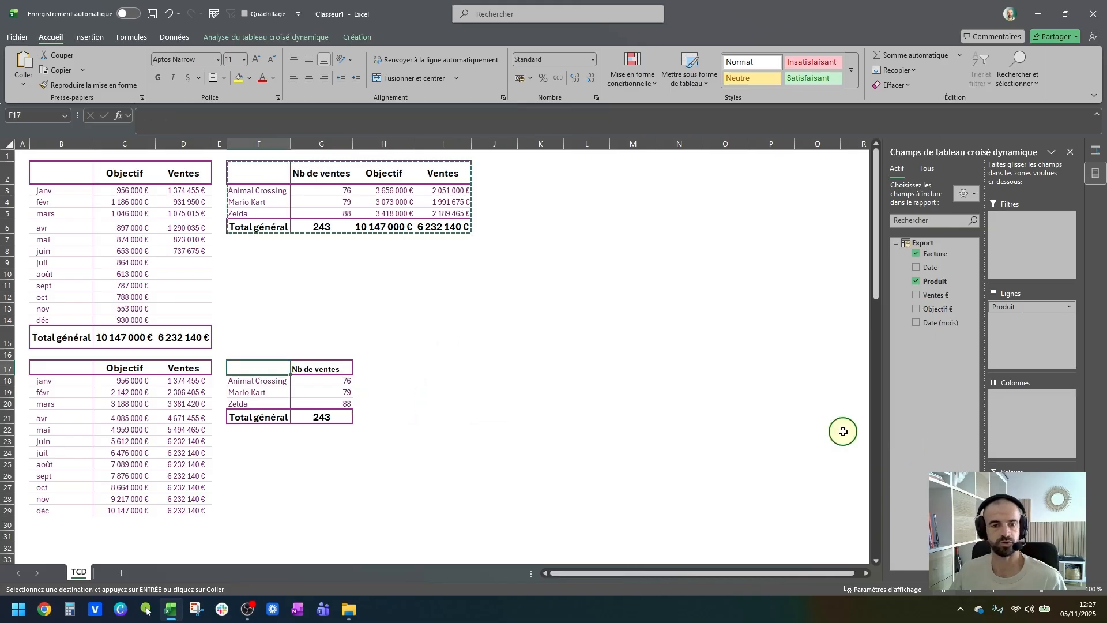
Step: Copy the formatting of the Nb de ventes header in G2 to the same header in G17
click(328, 370)
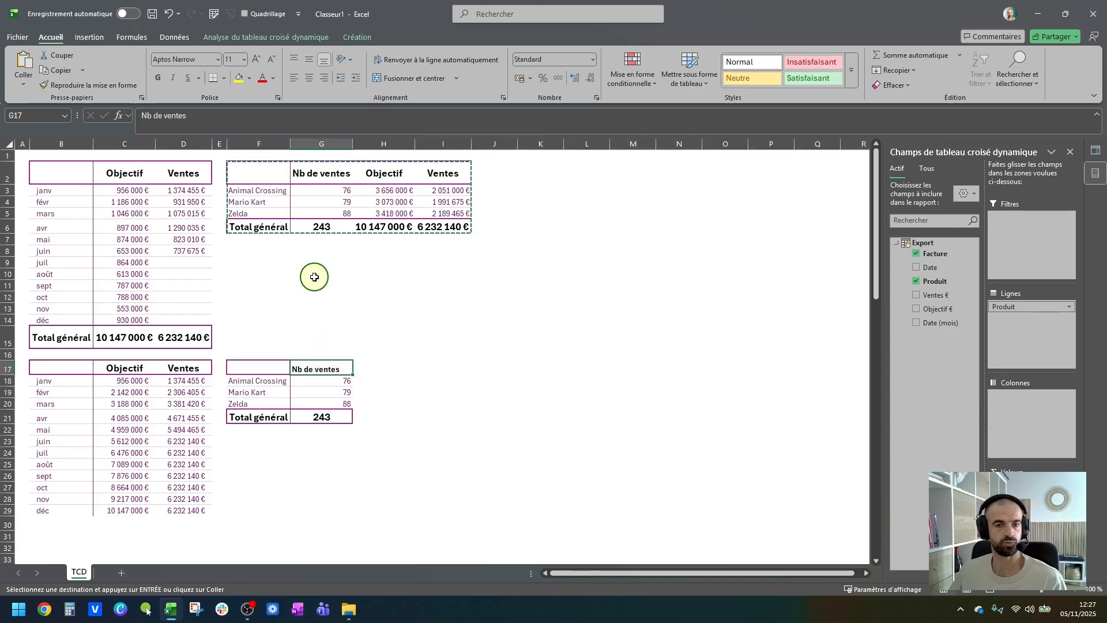
click(321, 173)
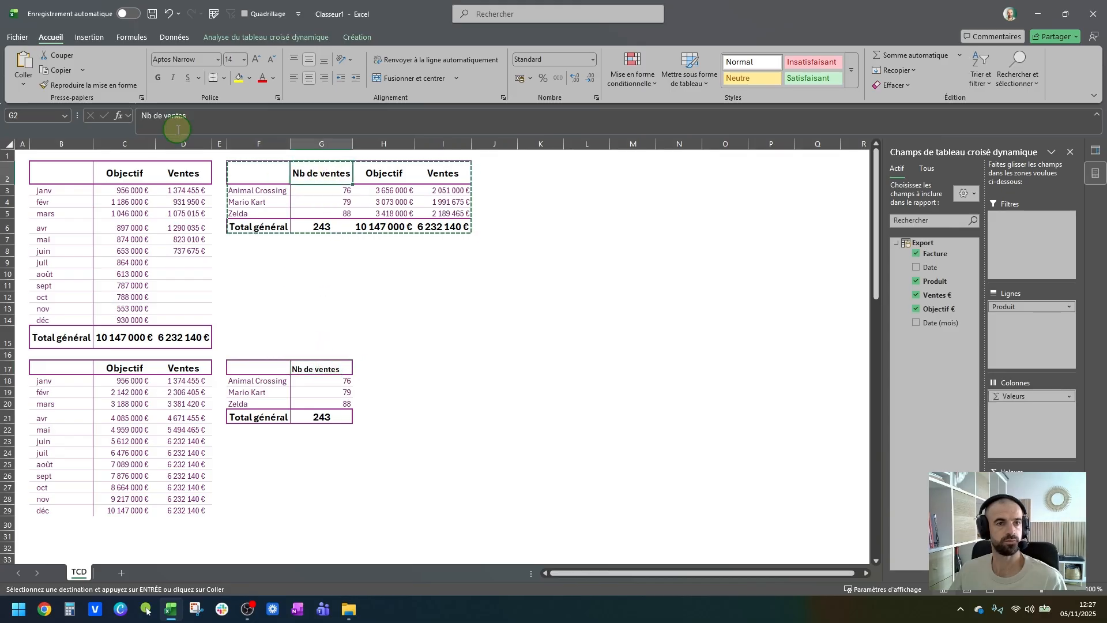
click(87, 86)
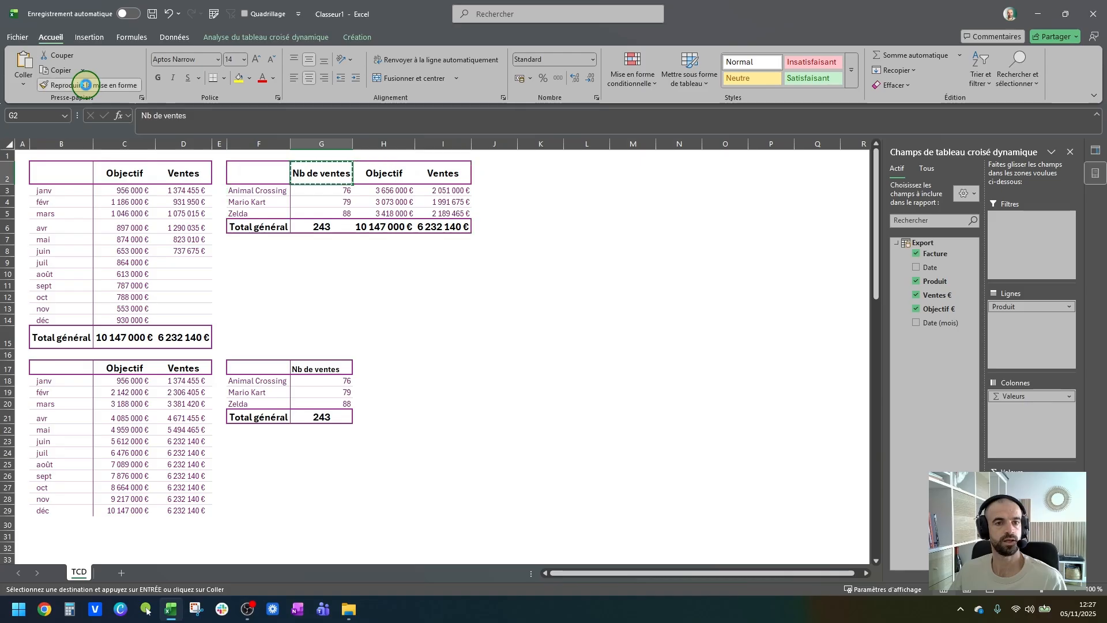
click(315, 369)
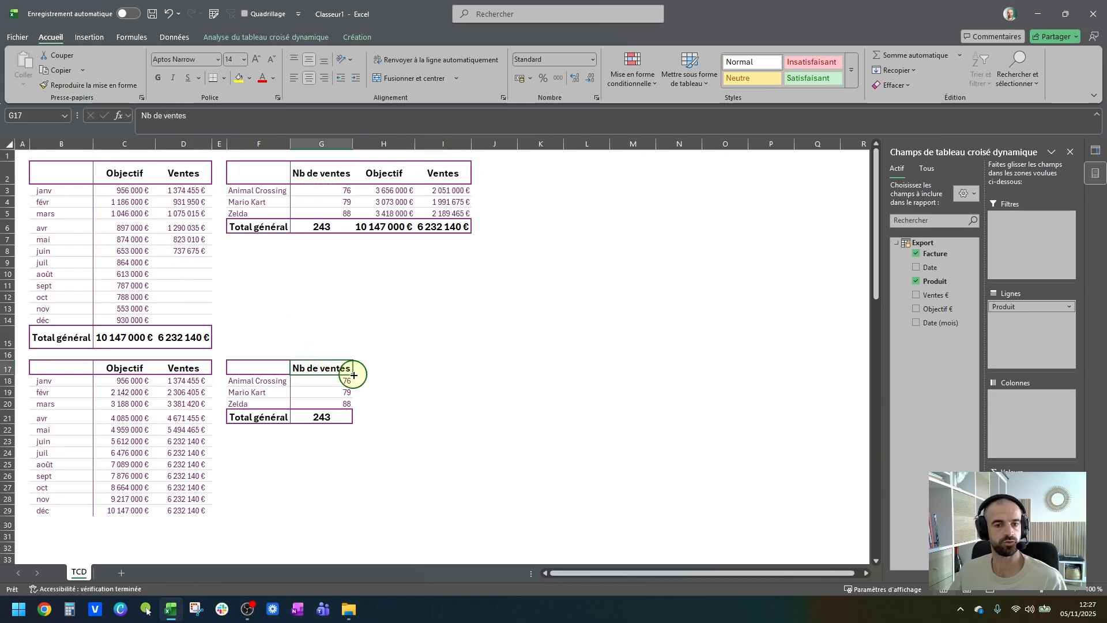
Step: Autofit column G to its content
click(356, 142)
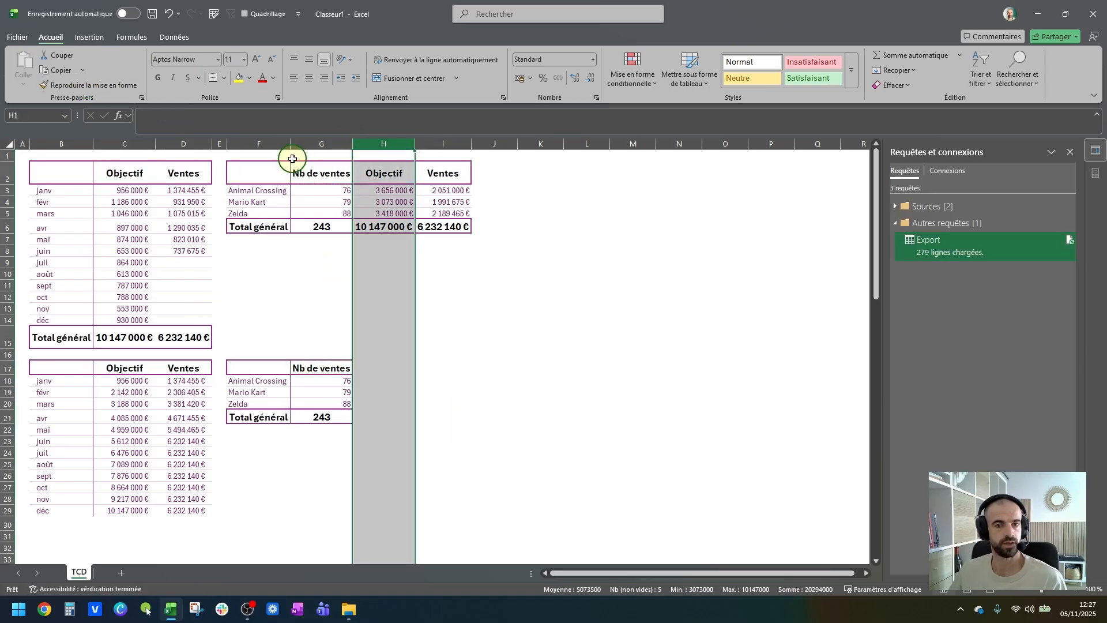
double_click(355, 143)
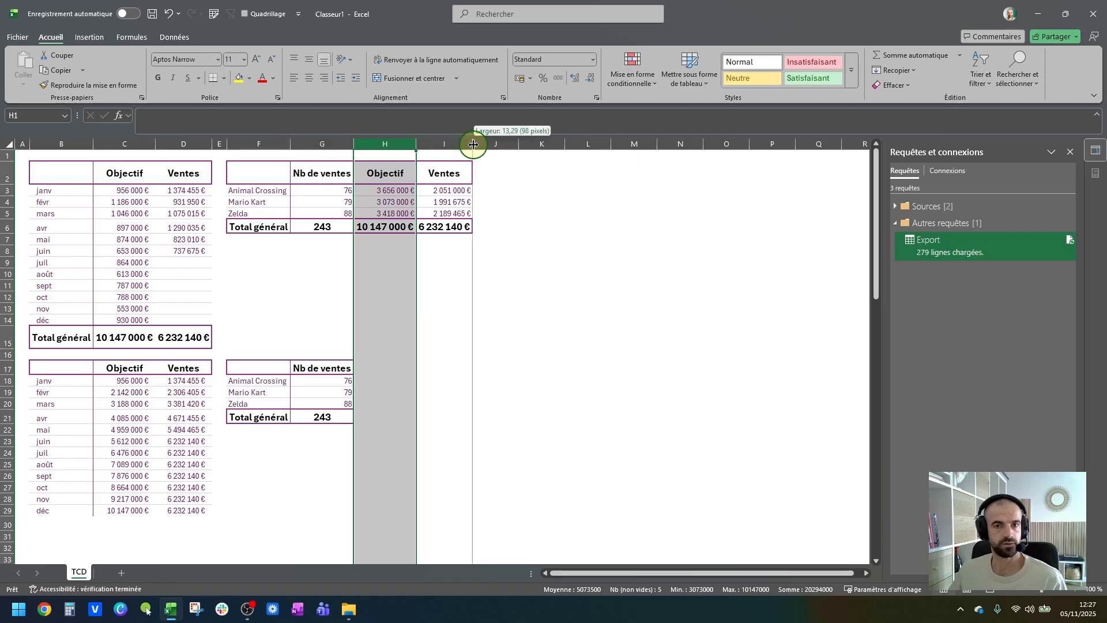
click(522, 202)
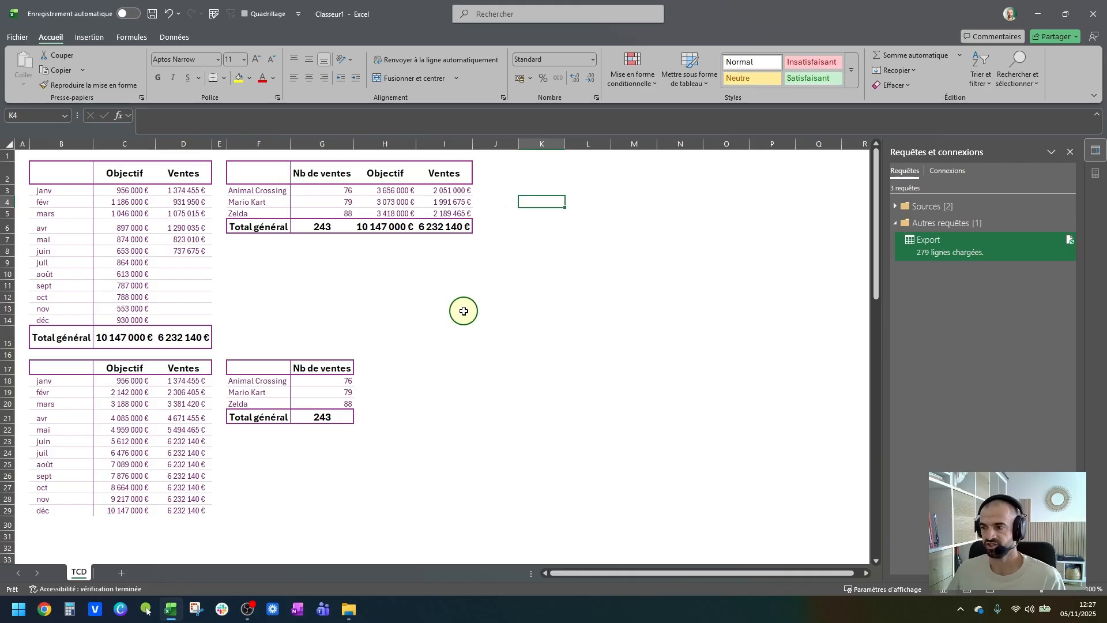
Step: Enter the label "Cellules utilisées dans les KPI du TABLEAU DE BORD" in F10 and colour its text red
click(270, 265)
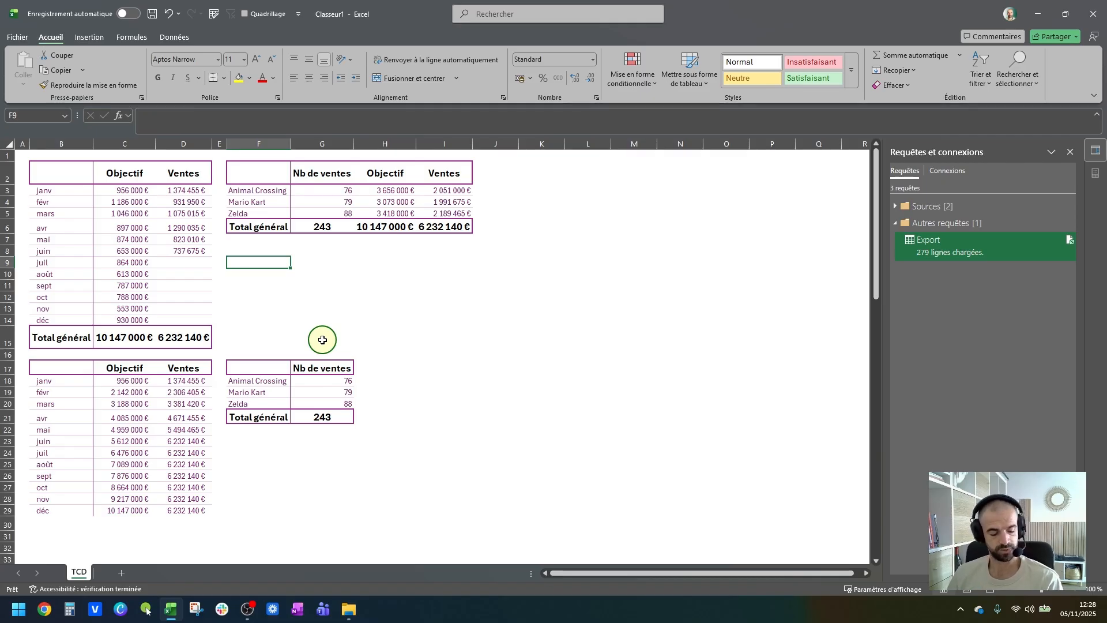
key(Down)
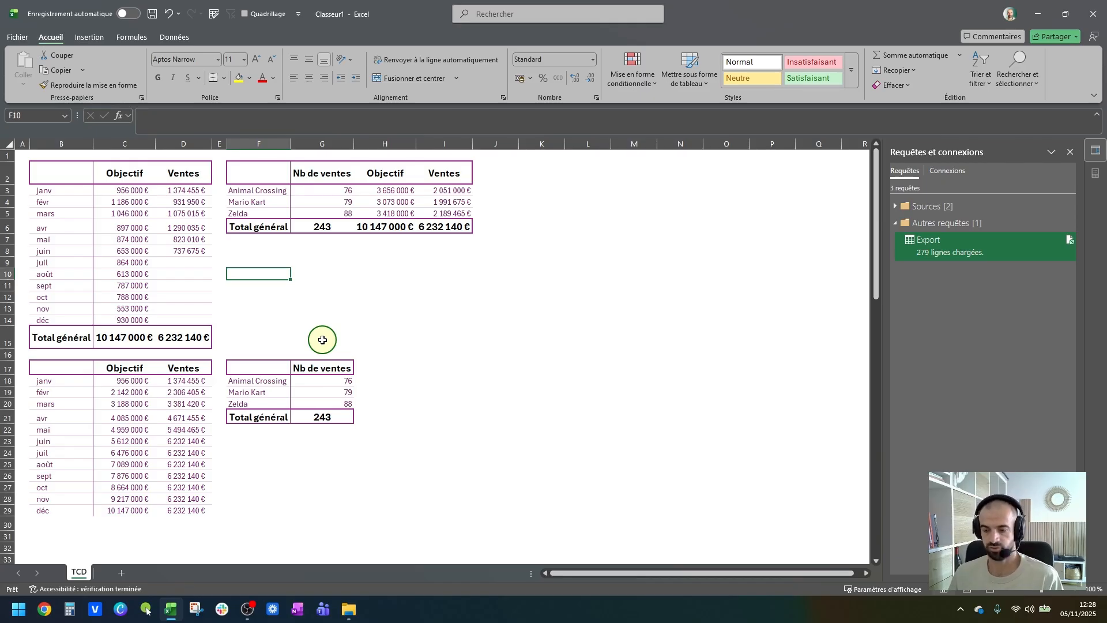
text(Cellules utilisées dans les KPI du TA)
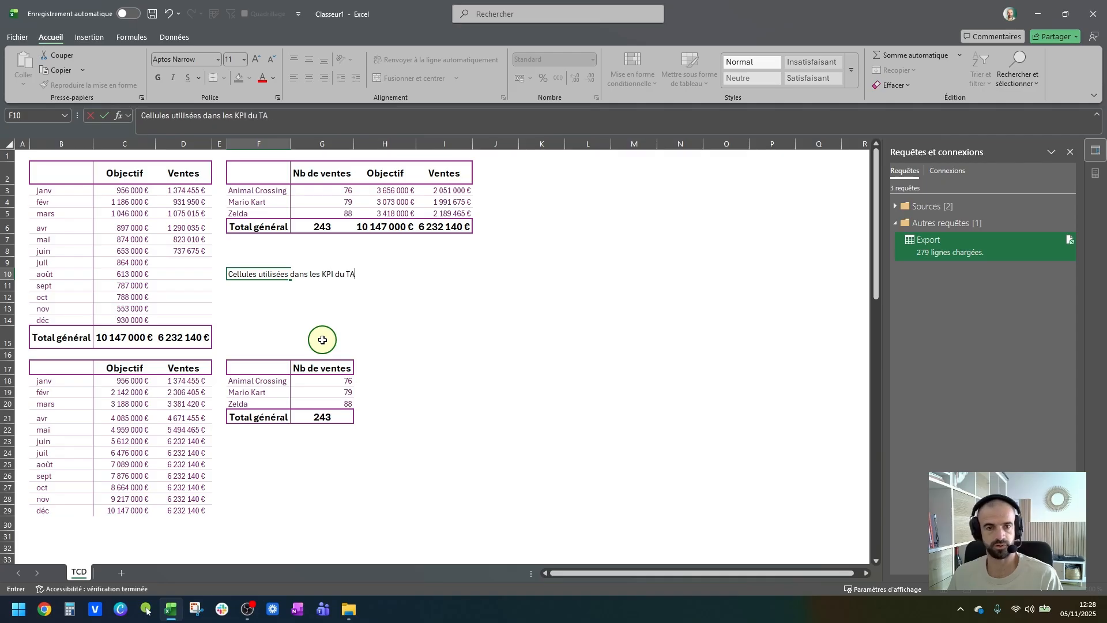
text(RD)
key(Return)
key(Up)
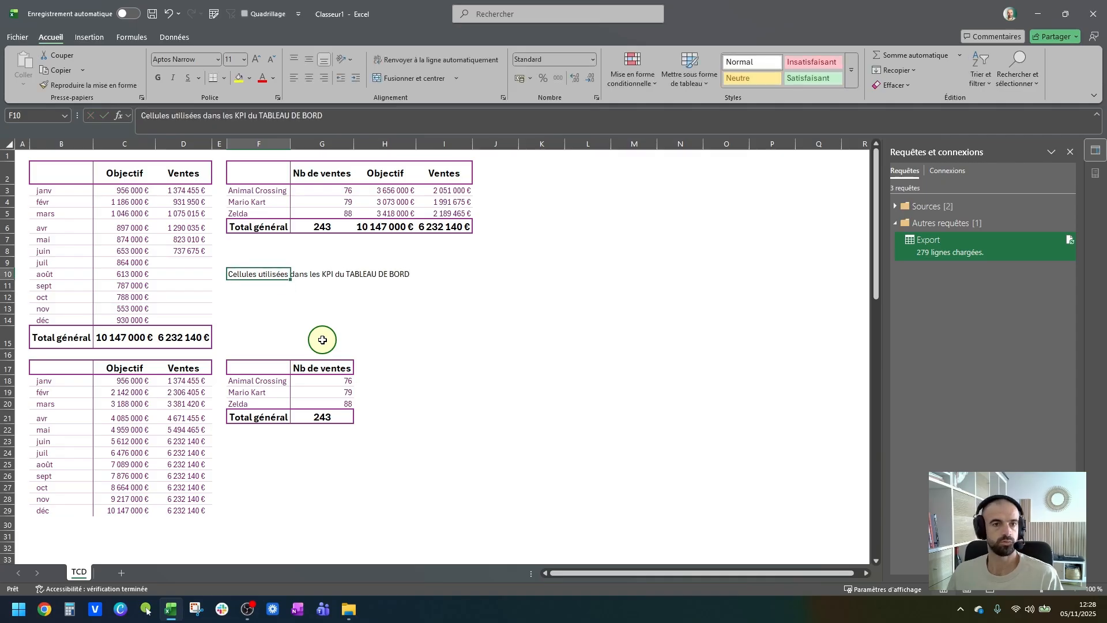
click(220, 15)
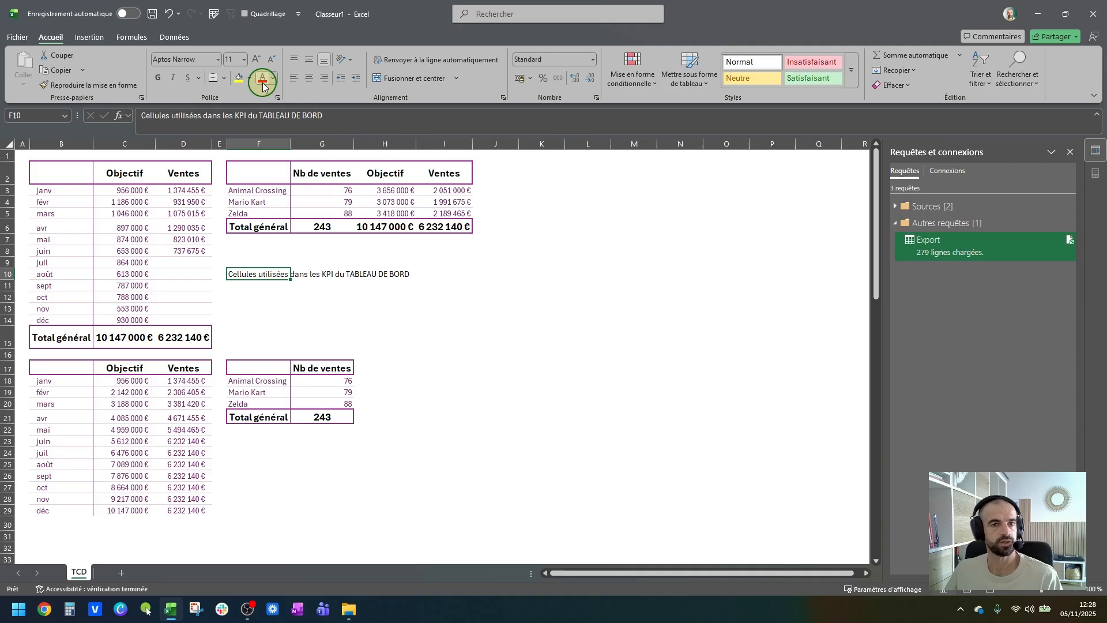
click(269, 287)
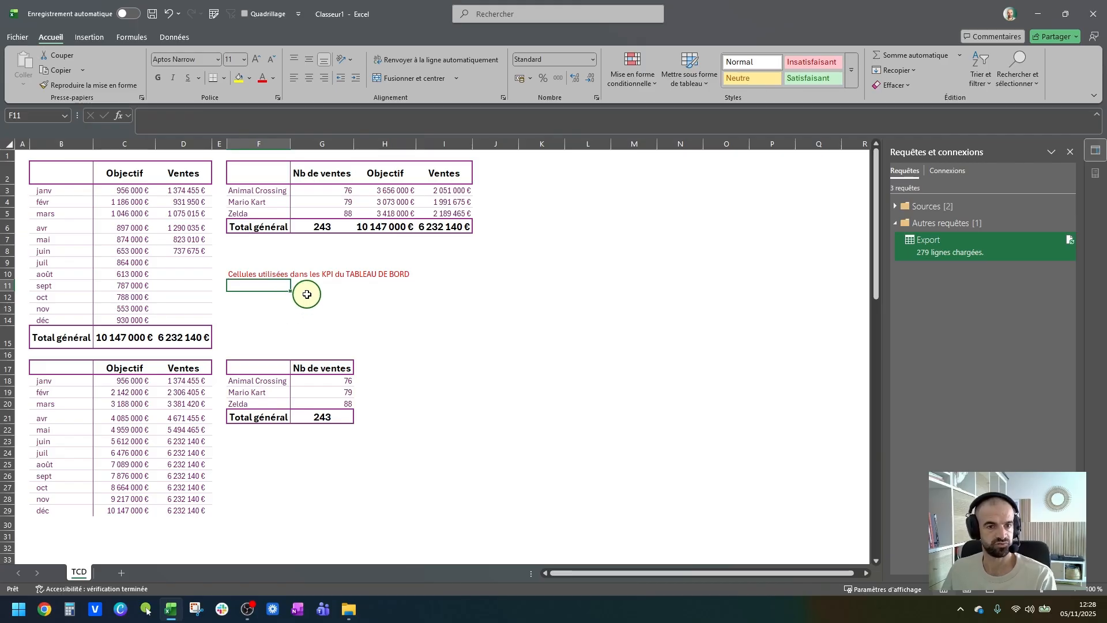
text(=)
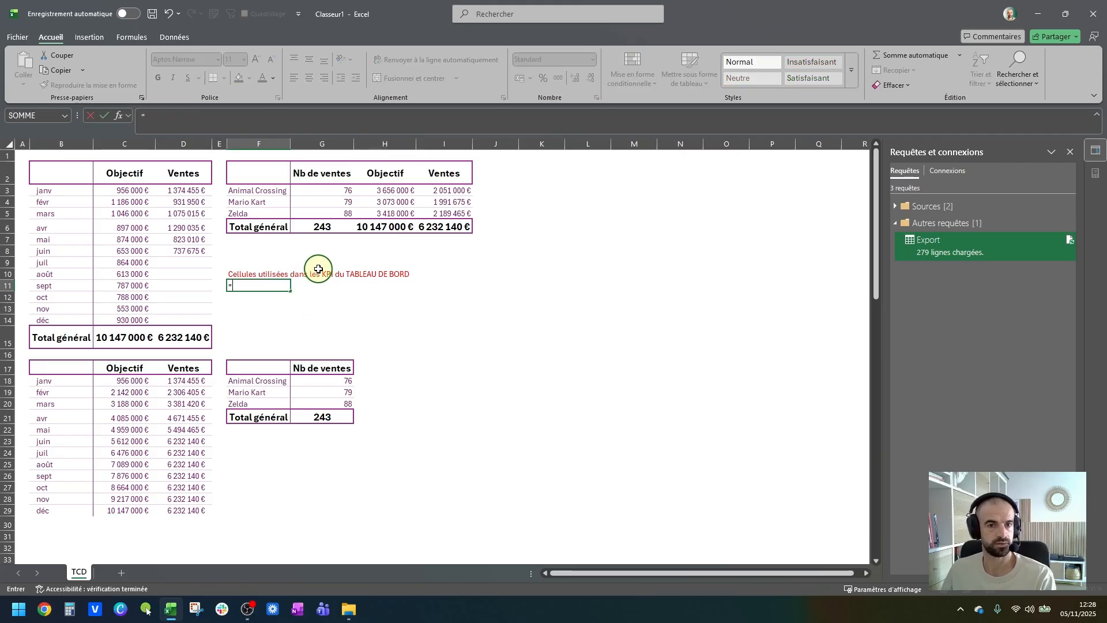
click(321, 227)
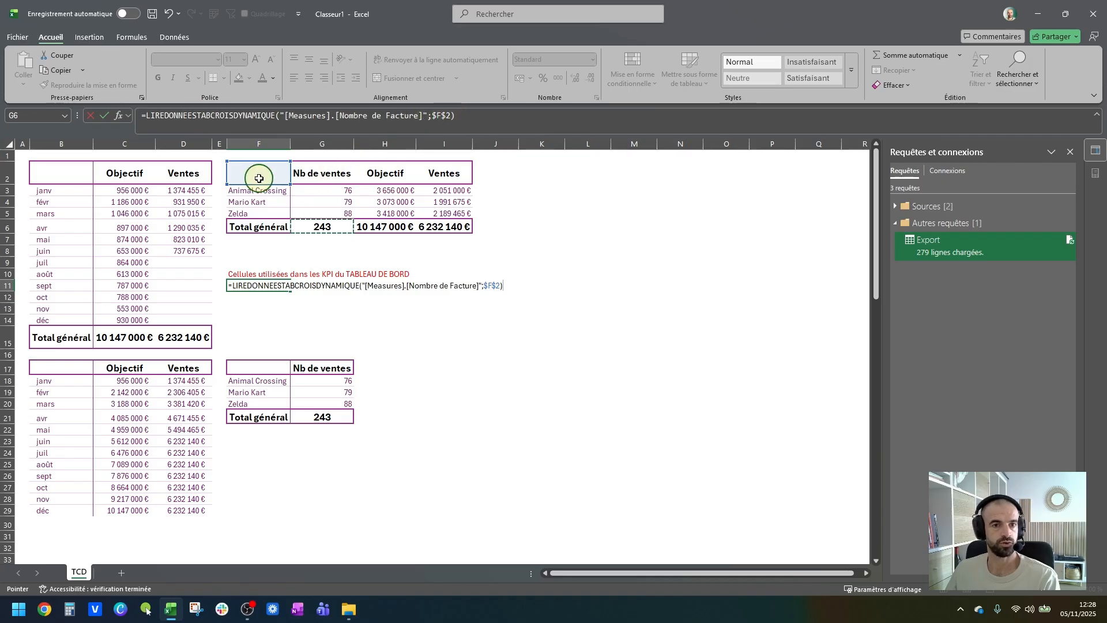
key(Escape)
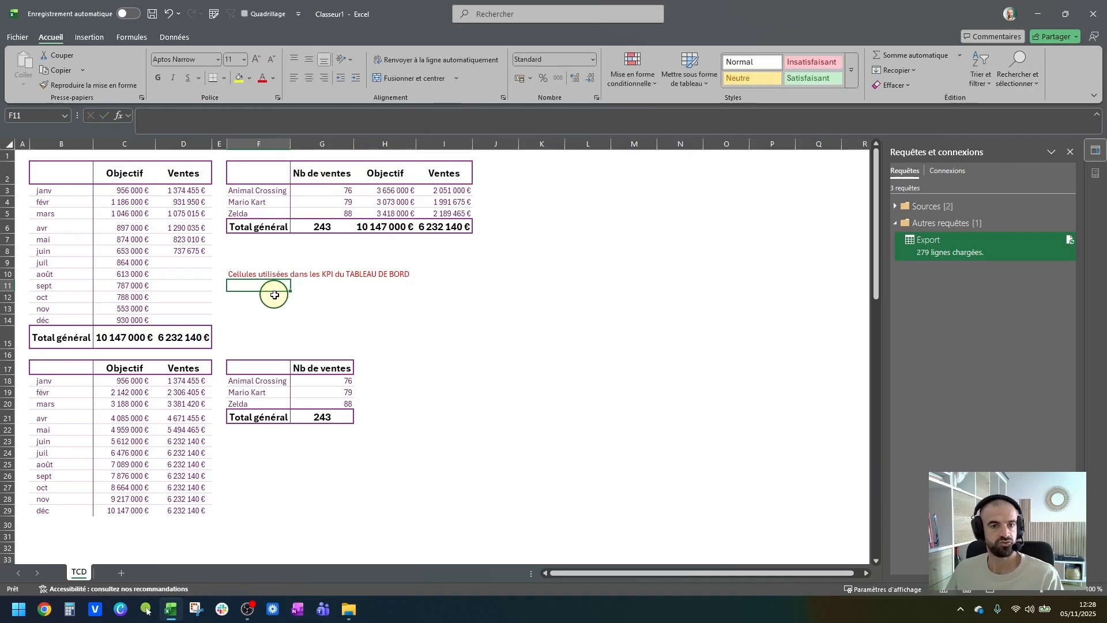
Step: Enter the plain cell reference =G6 in F11
text(=)
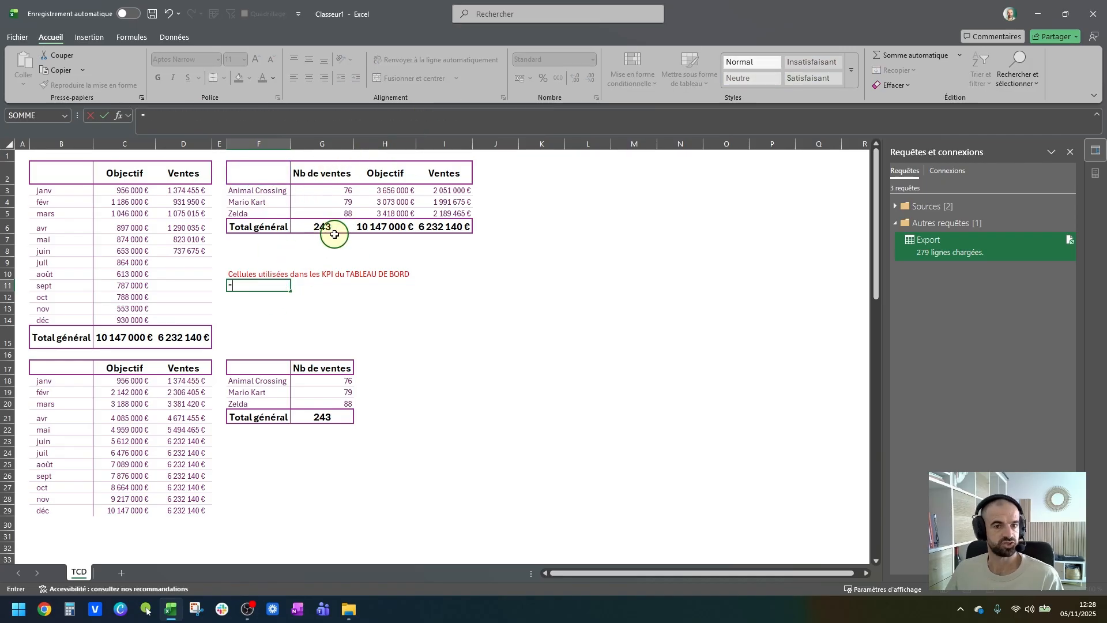
text(G6)
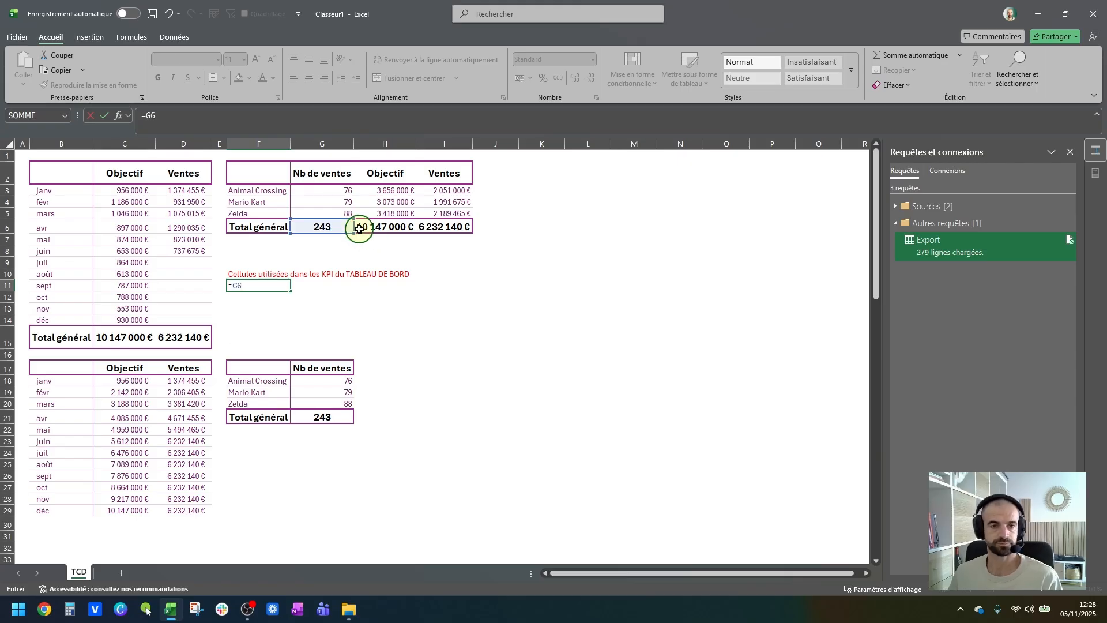
key(ctrl+Return)
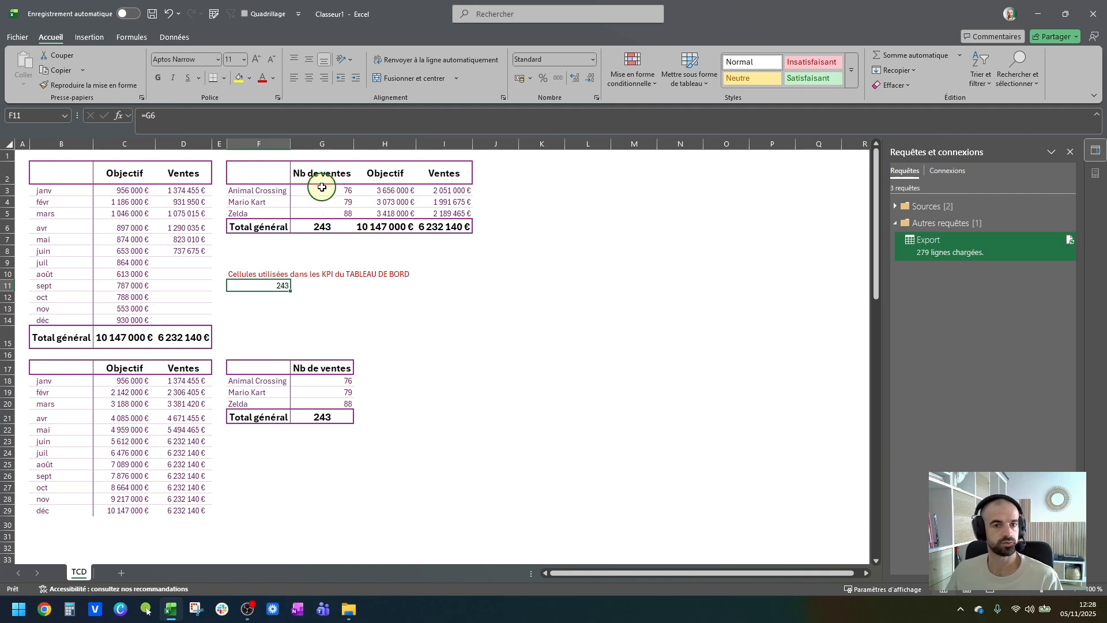
Step: Filter the upper product pivot table to Mario Kart only, compare F11's plain reference with cell G6, and undo the filter
click(278, 203)
right_click(280, 205)
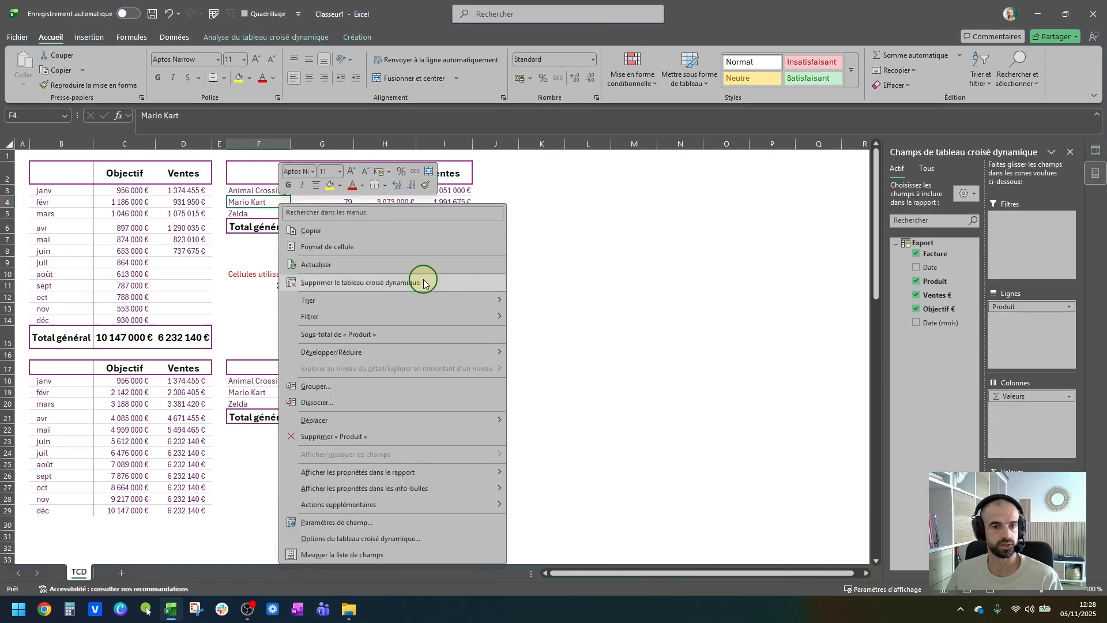
mouse_move(448, 319)
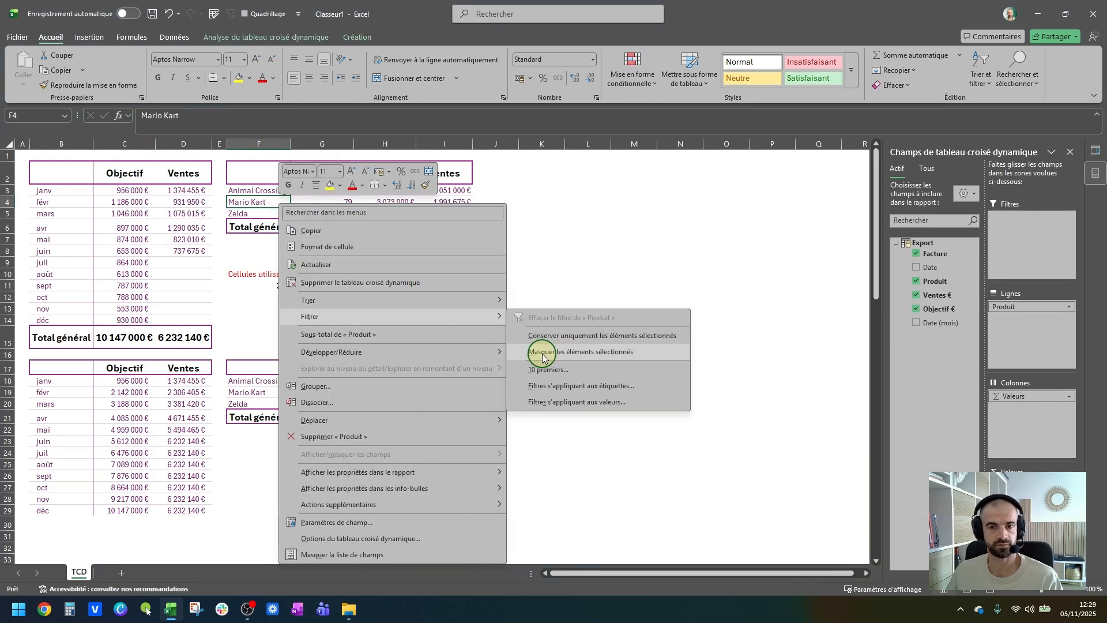
click(562, 335)
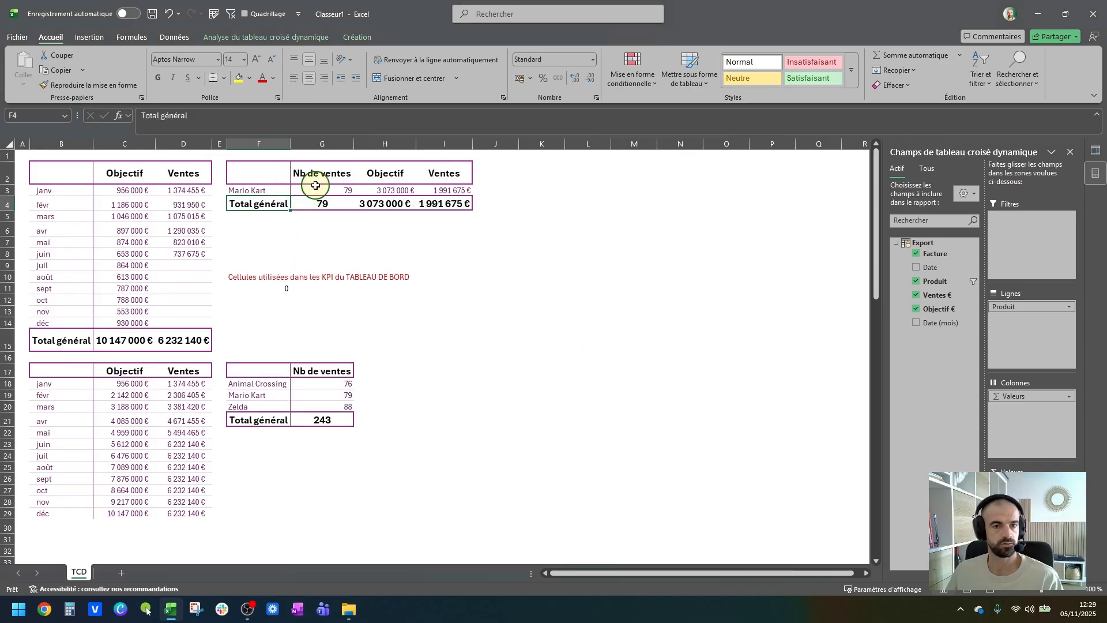
click(271, 289)
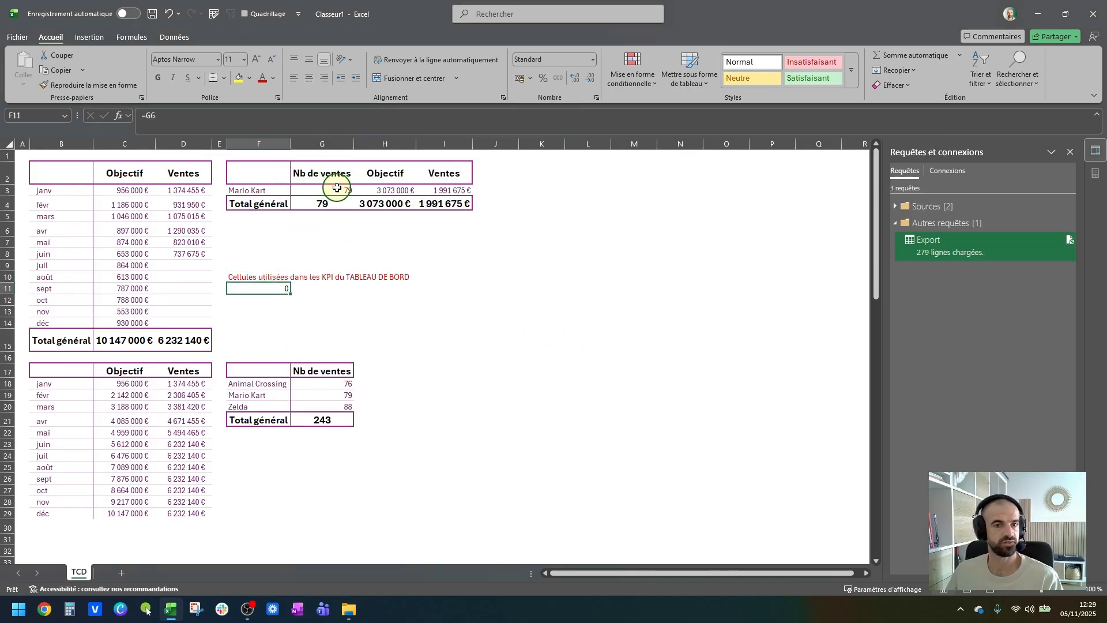
click(332, 235)
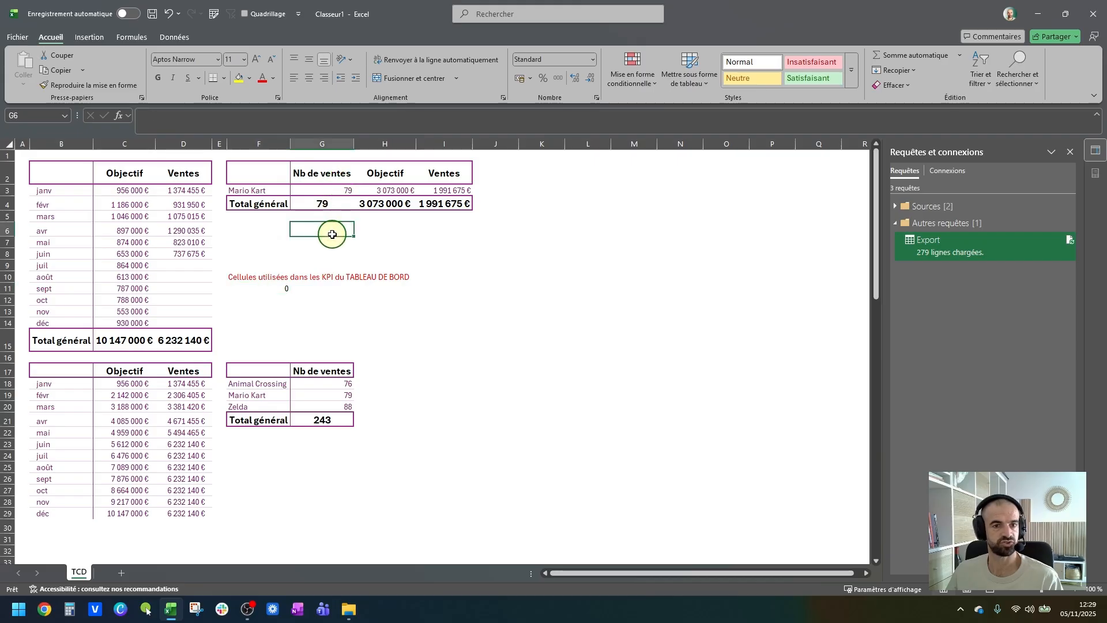
click(276, 288)
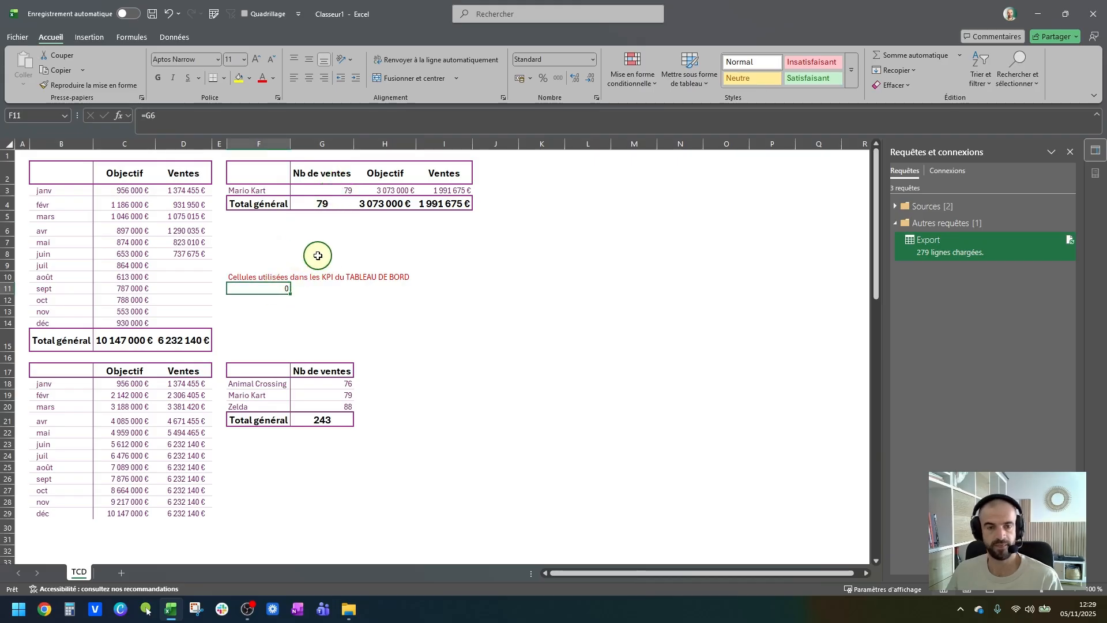
key(ctrl+z)
Step: Replace F11's formula with a LIREDONNEESTABCROISDYNAMIQUE reference to the upper product pivot table's Nb de ventes grand total
click(277, 284)
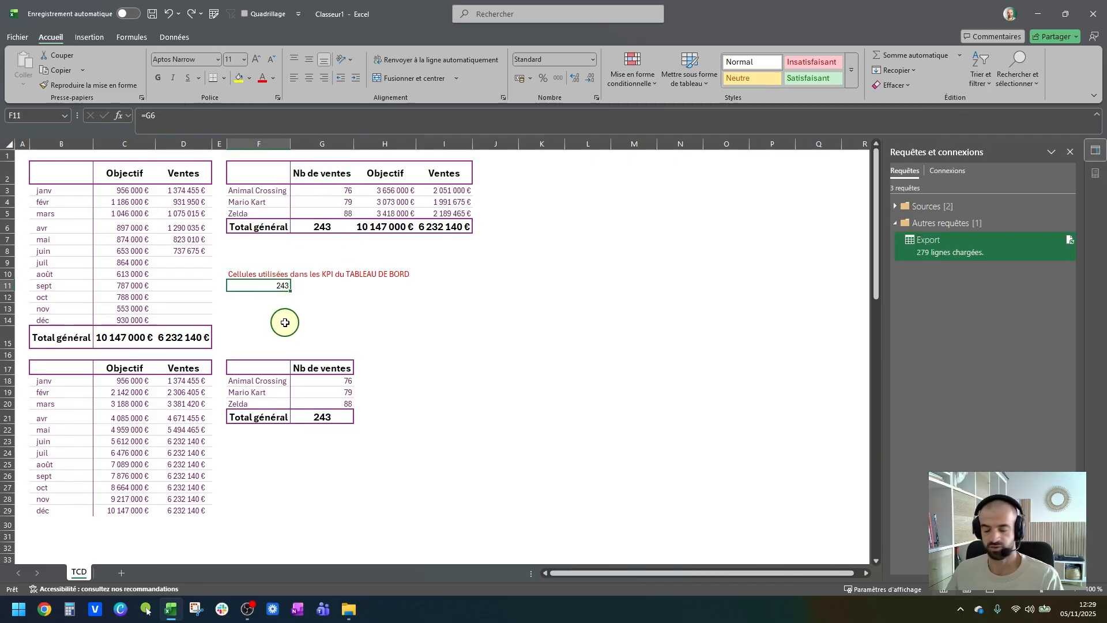
text(+)
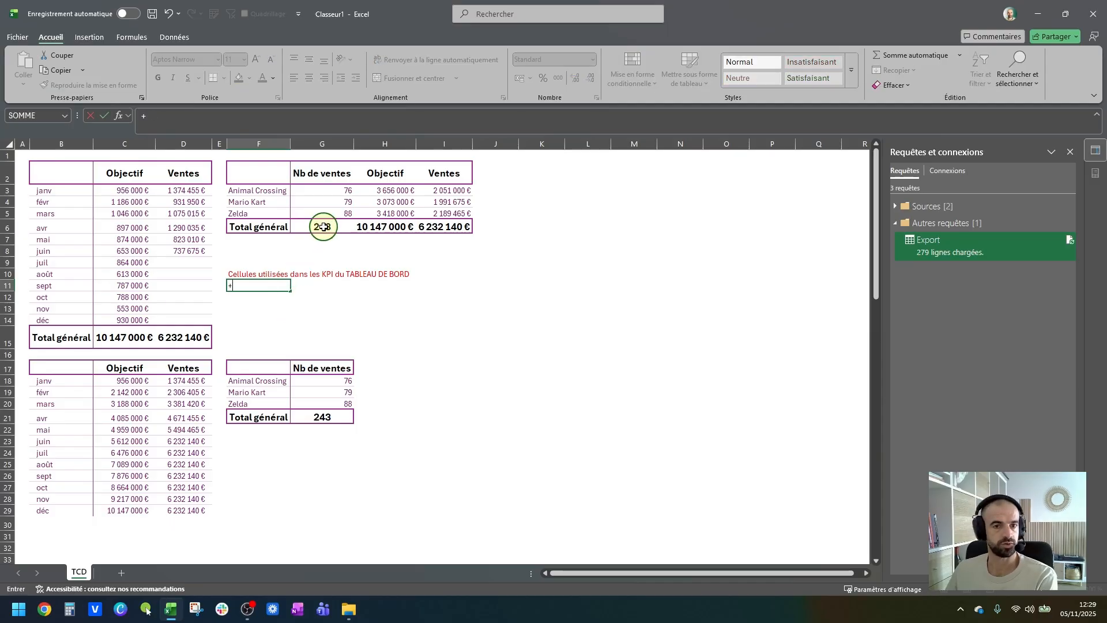
click(323, 227)
key(Return)
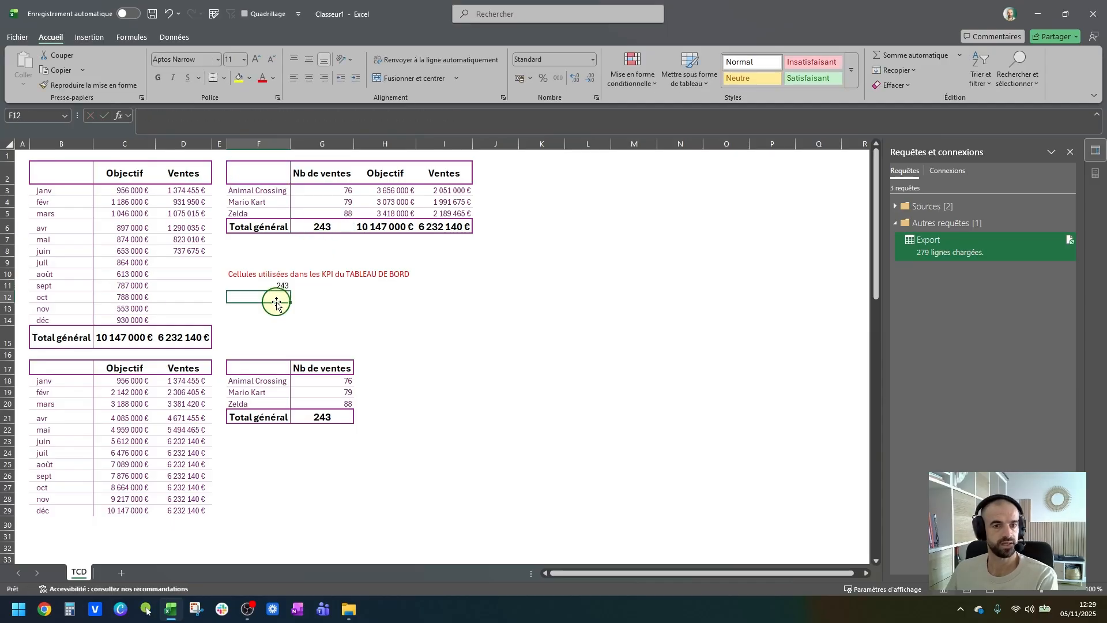
Step: Test F11's pivot data formula by keeping only Mario Kart in the upper product pivot table, and undo the filter
click(283, 206)
right_click(283, 206)
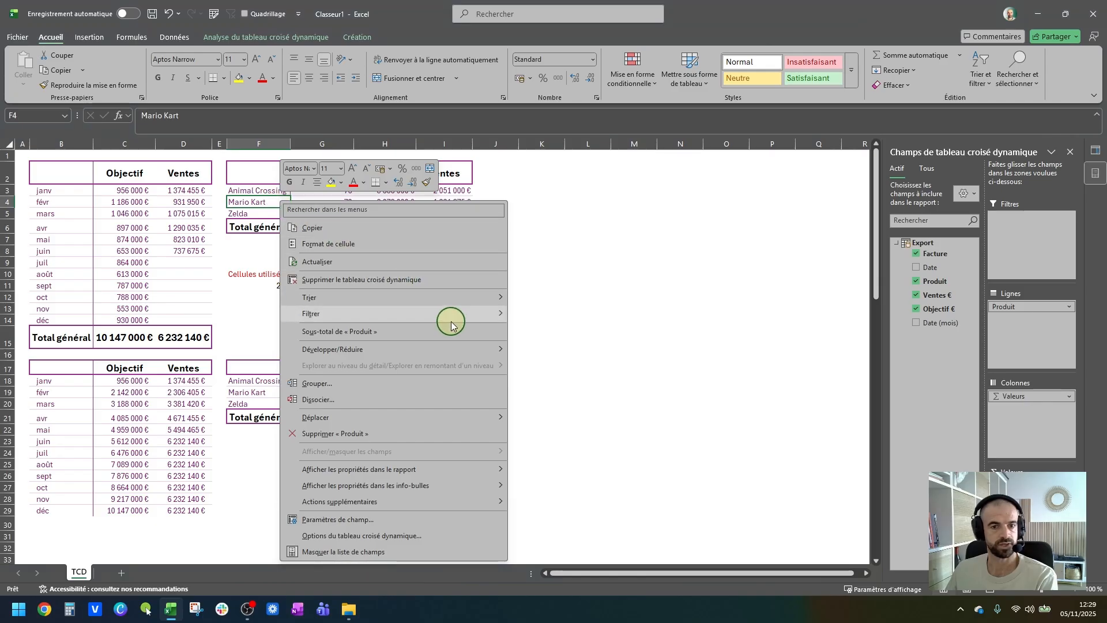
mouse_move(482, 315)
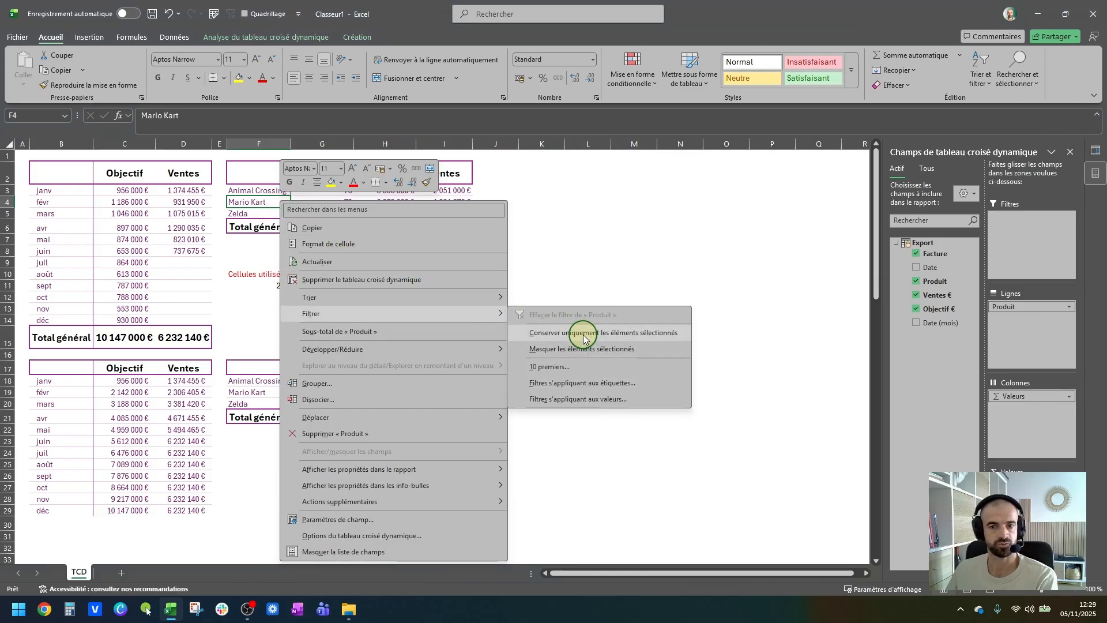
click(585, 333)
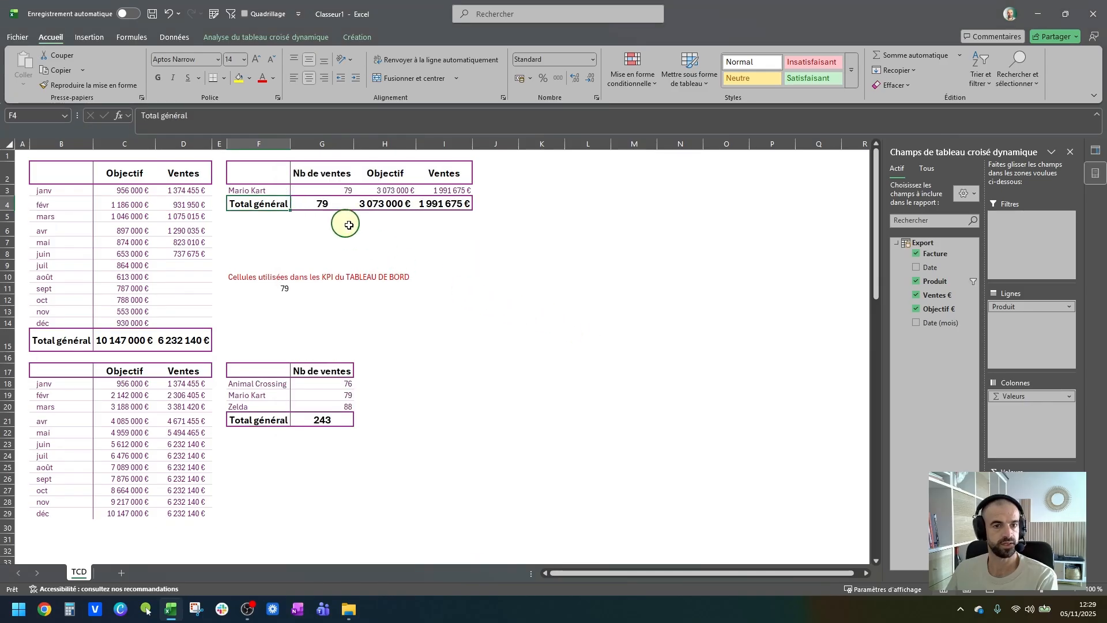
click(285, 287)
text(+)
click(322, 205)
key(Return)
click(257, 292)
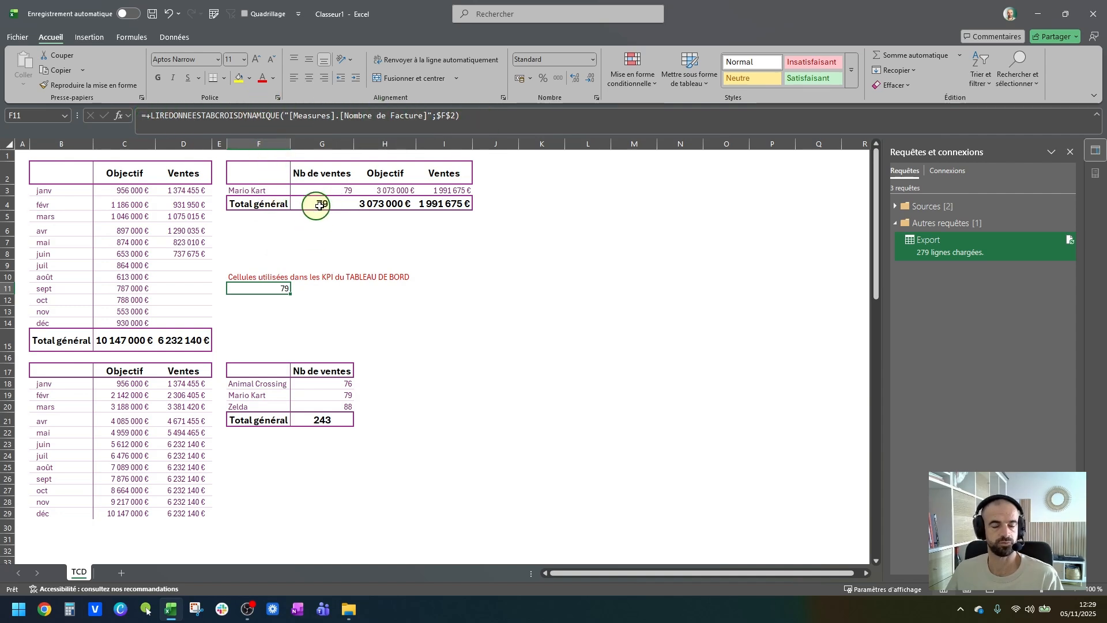
key(ctrl+z)
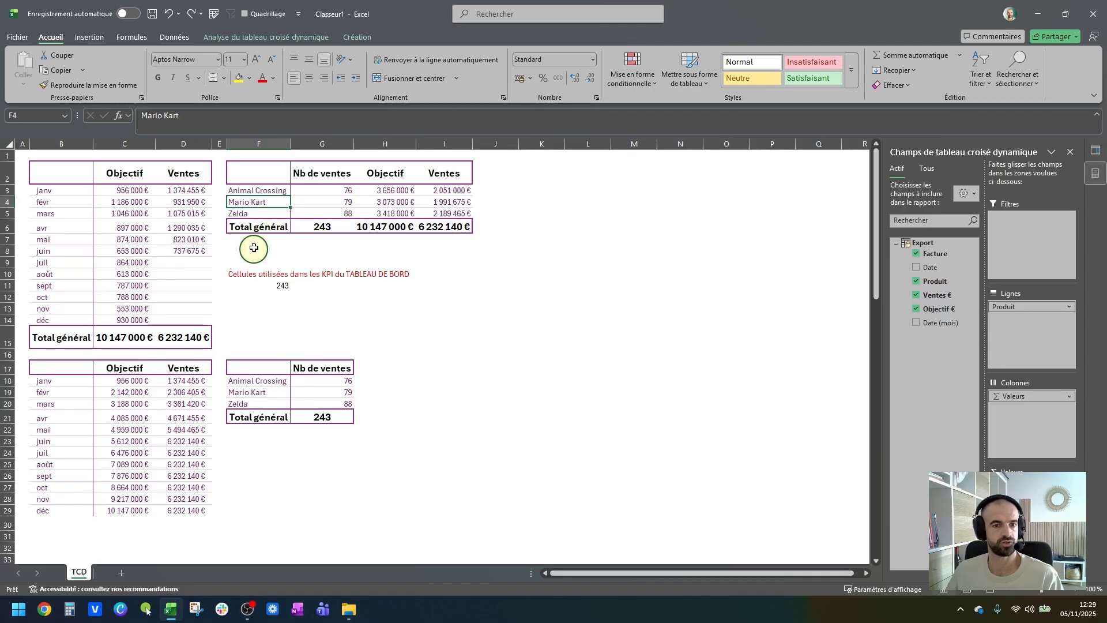
Step: Link G11 to the Objectif grand total and H11 to the Ventes grand total of the upper product pivot table
click(262, 282)
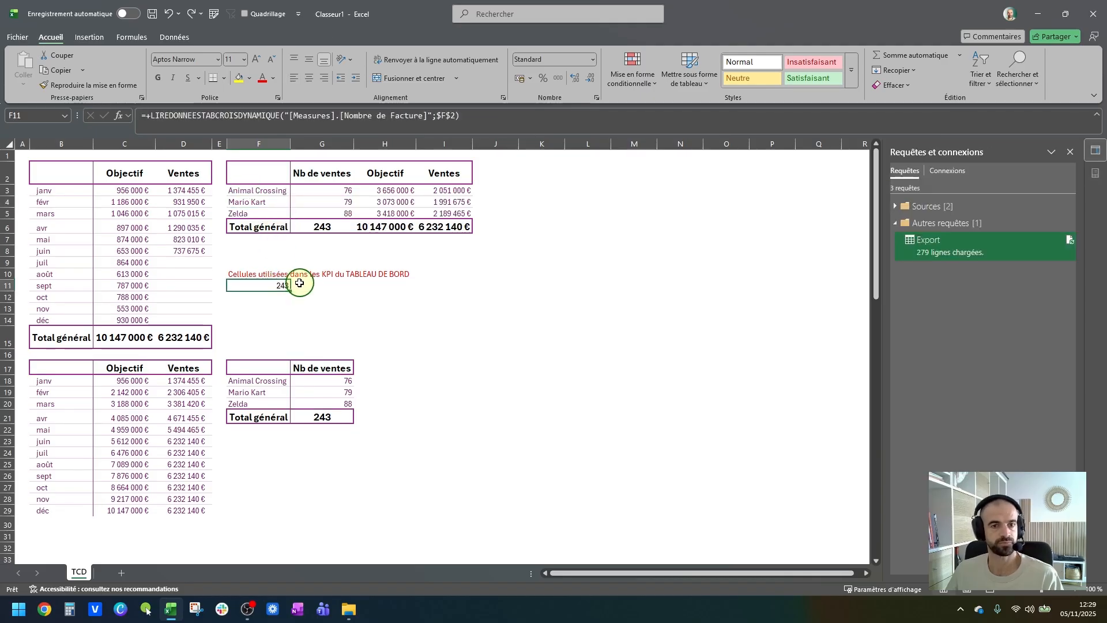
click(299, 284)
text(+)
click(375, 229)
key(Return)
click(375, 287)
text(+)
click(458, 226)
key(Return)
Step: Enter a formula in I11 that subtracts the Objectif total in G11 from the Ventes total in H11
click(447, 285)
text(+)
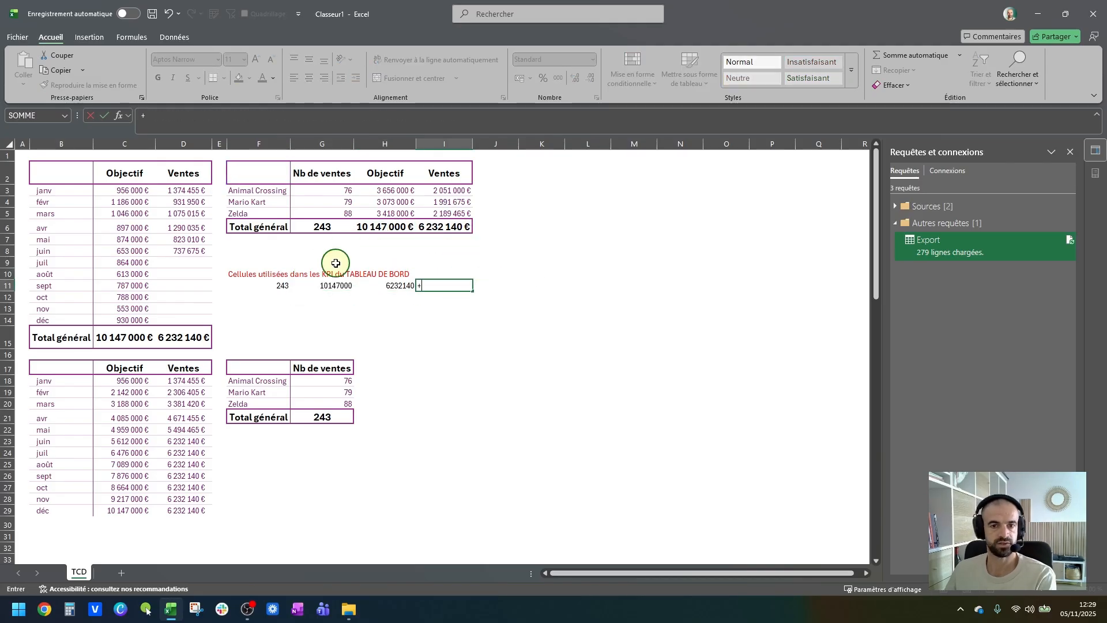
key(Left)
text(-)
key(Left)
key(Left)
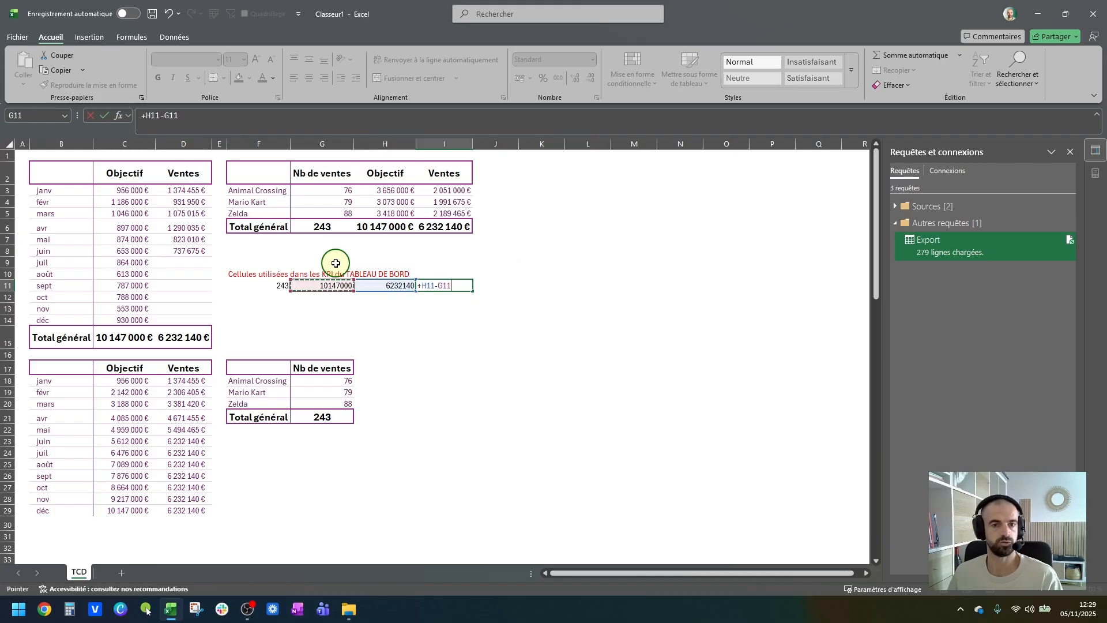
key(Return)
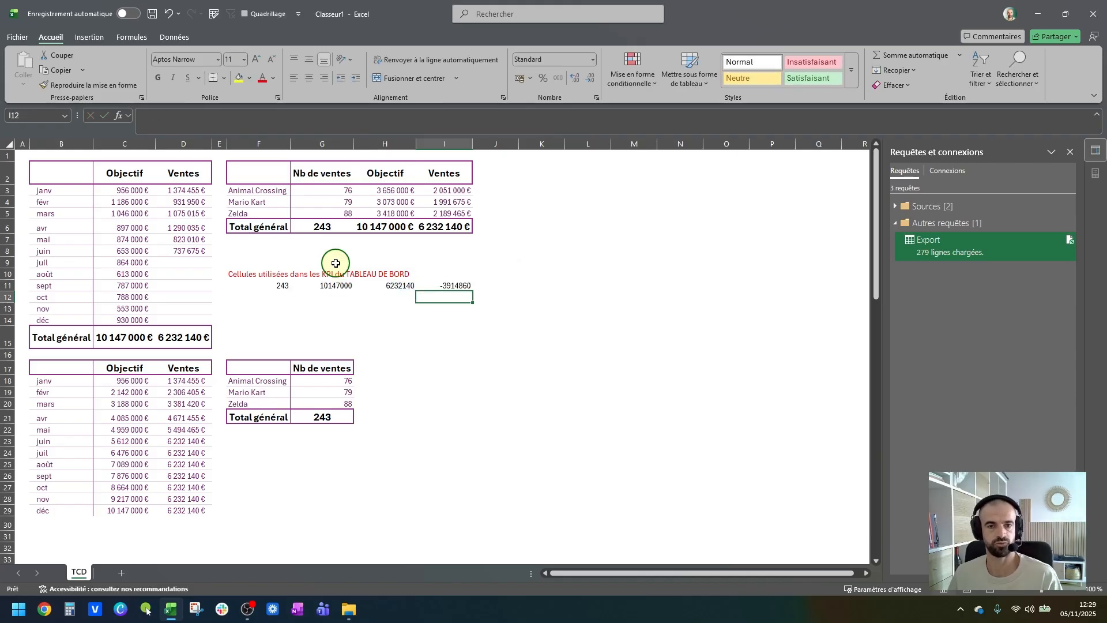
Step: Format cells G11:I11 as Monétaire with no decimals
key(Up)
key(Left)
key(Left)
key(Left)
key(Right)
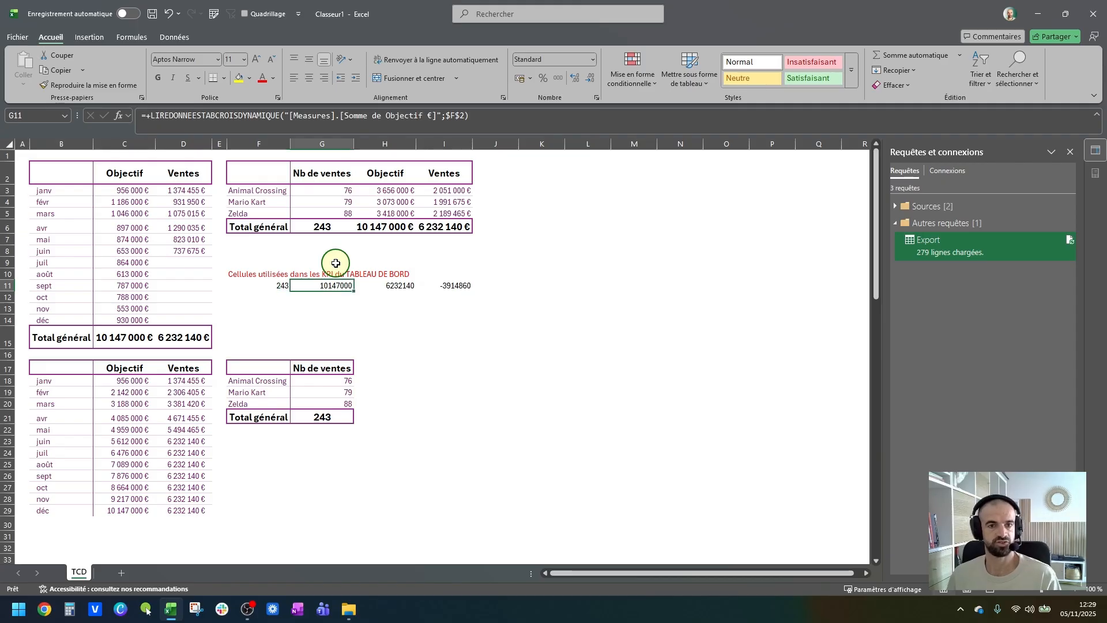
key(shift+Right)
key(shift+Right)
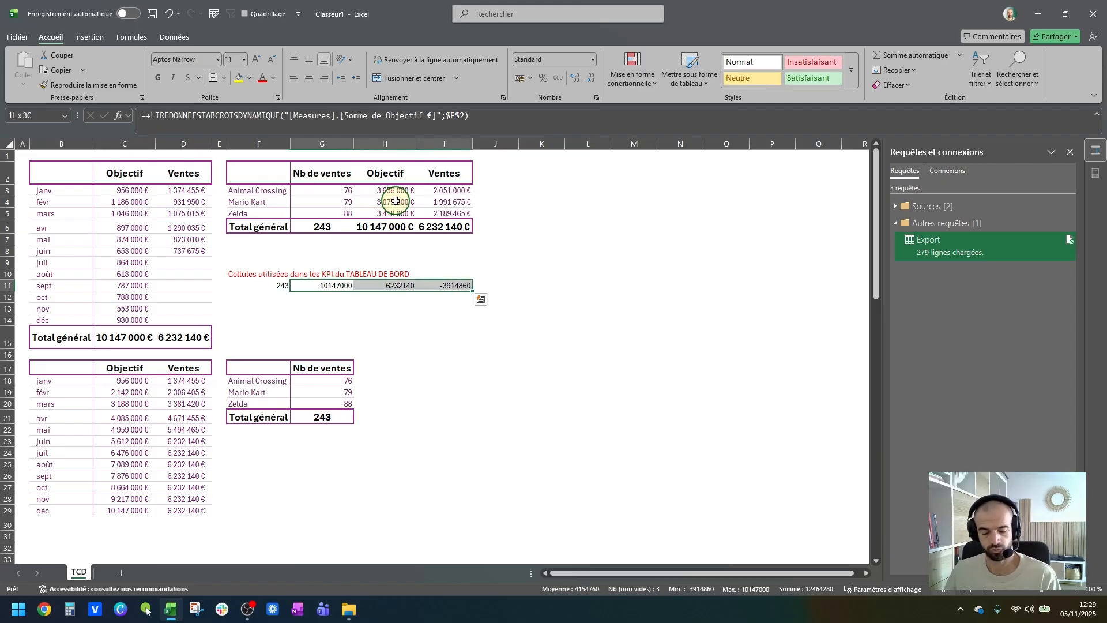
click(592, 60)
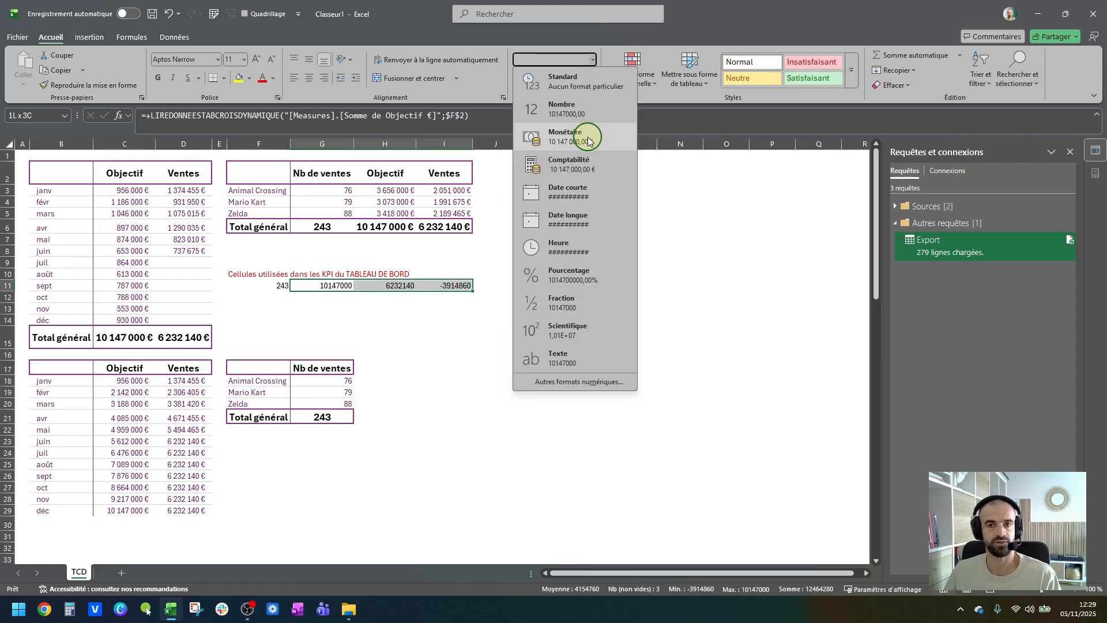
click(586, 136)
click(591, 80)
click(592, 80)
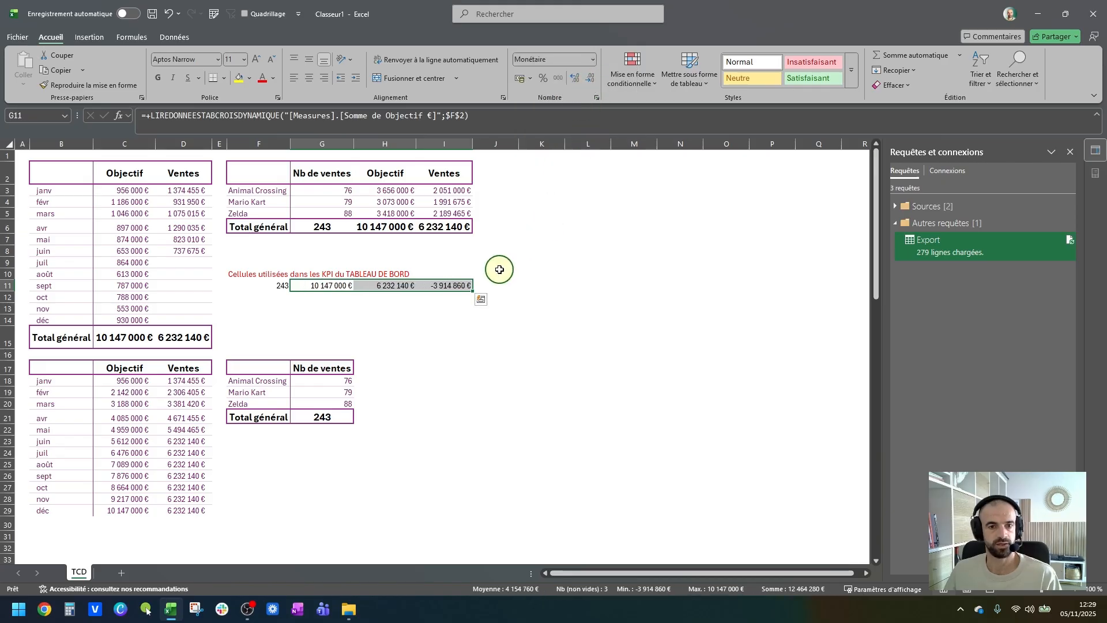
Step: Apply the custom number format # ##0,0 "M€", with two spaces before the suffix, to G11:I11 to display values in millions
drag(325, 286, 423, 293)
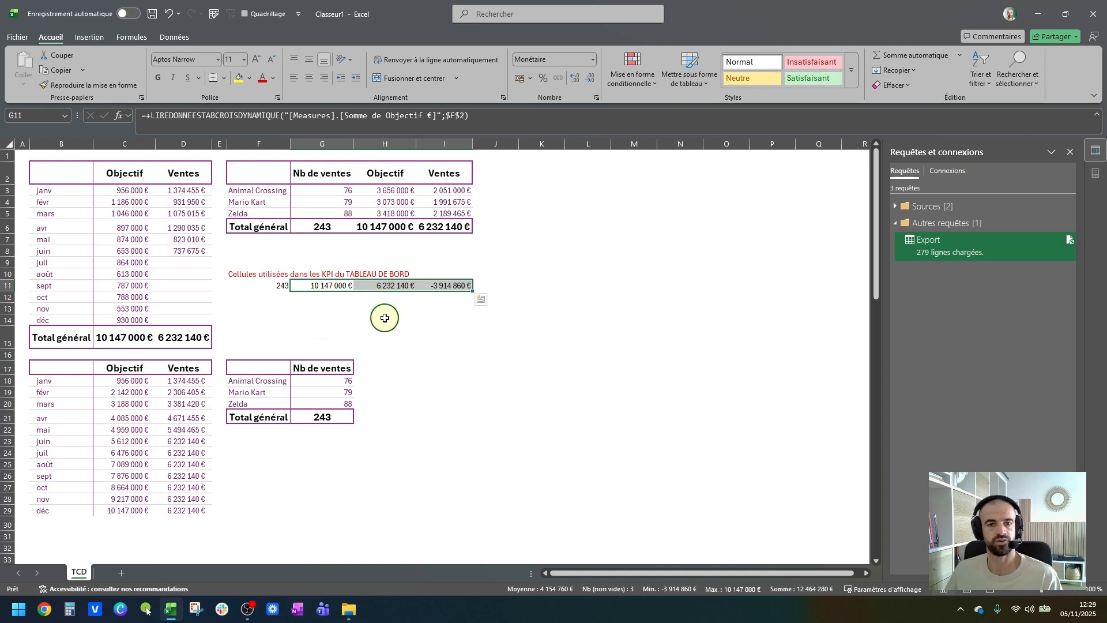
right_click(401, 283)
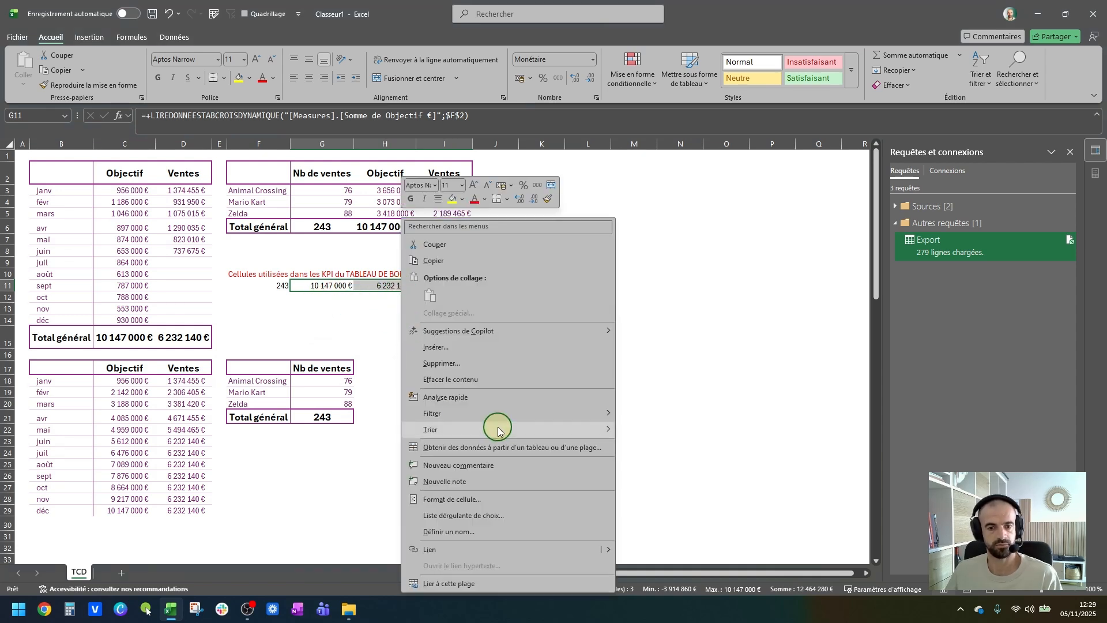
click(494, 499)
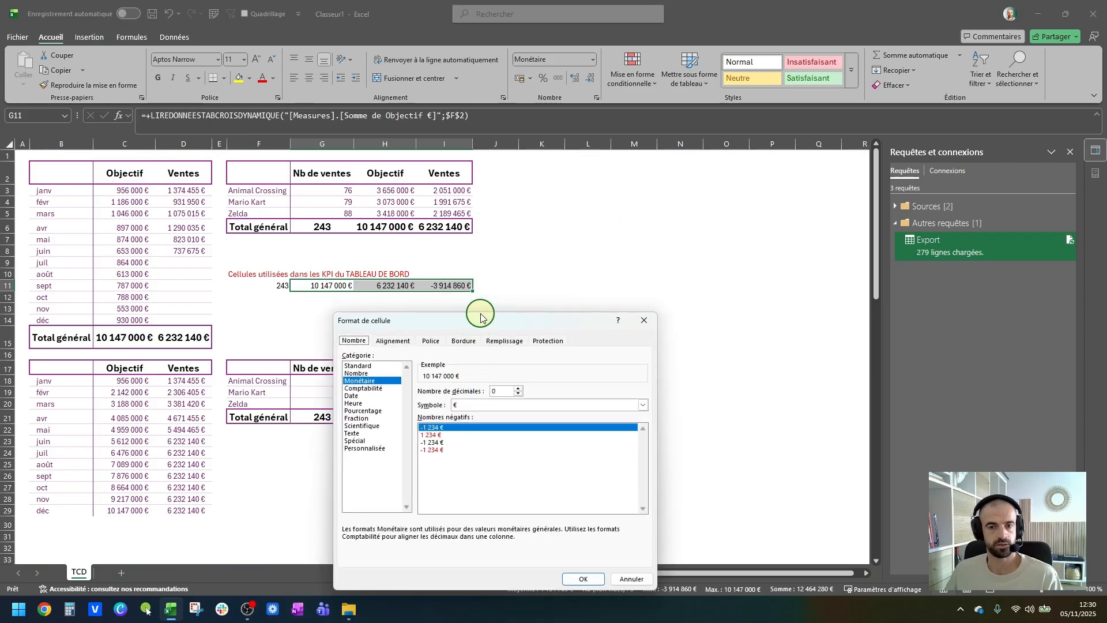
drag(479, 326, 672, 217)
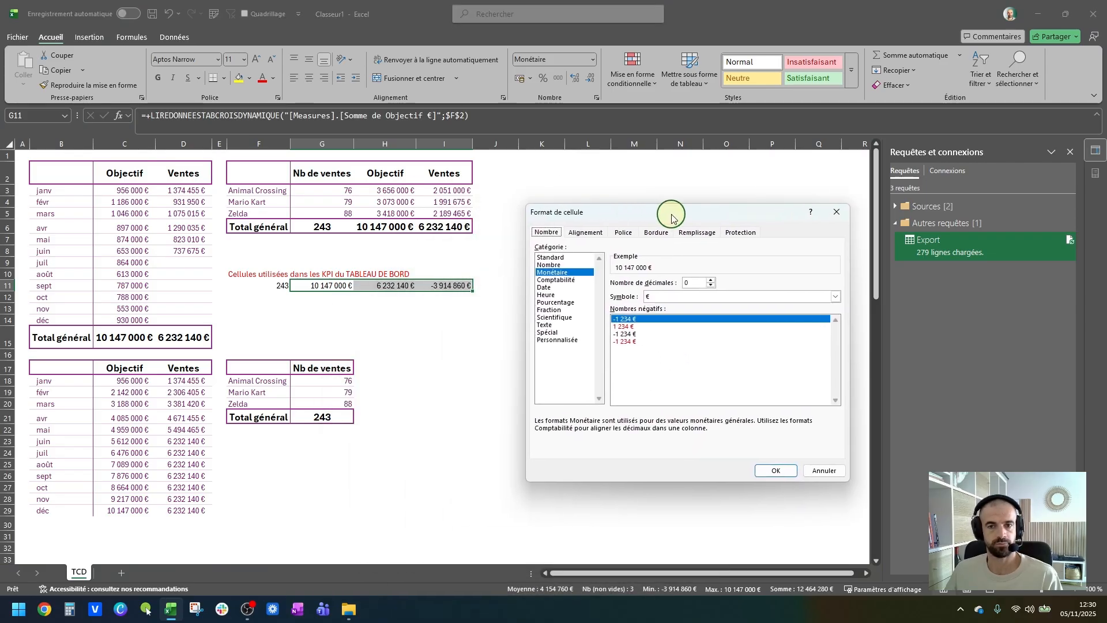
click(559, 340)
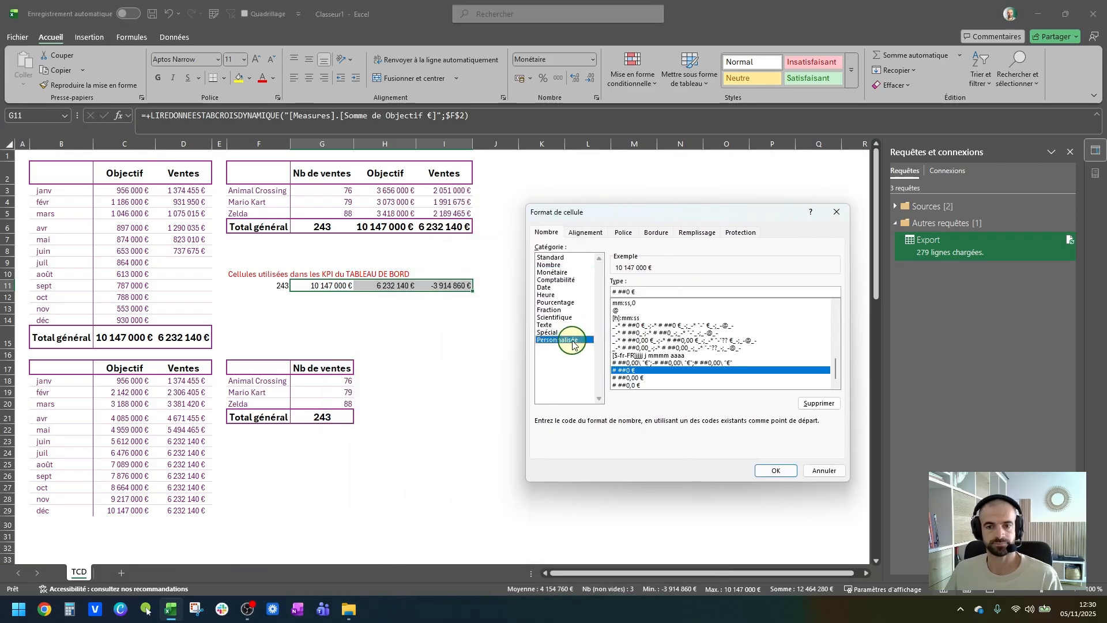
click(630, 292)
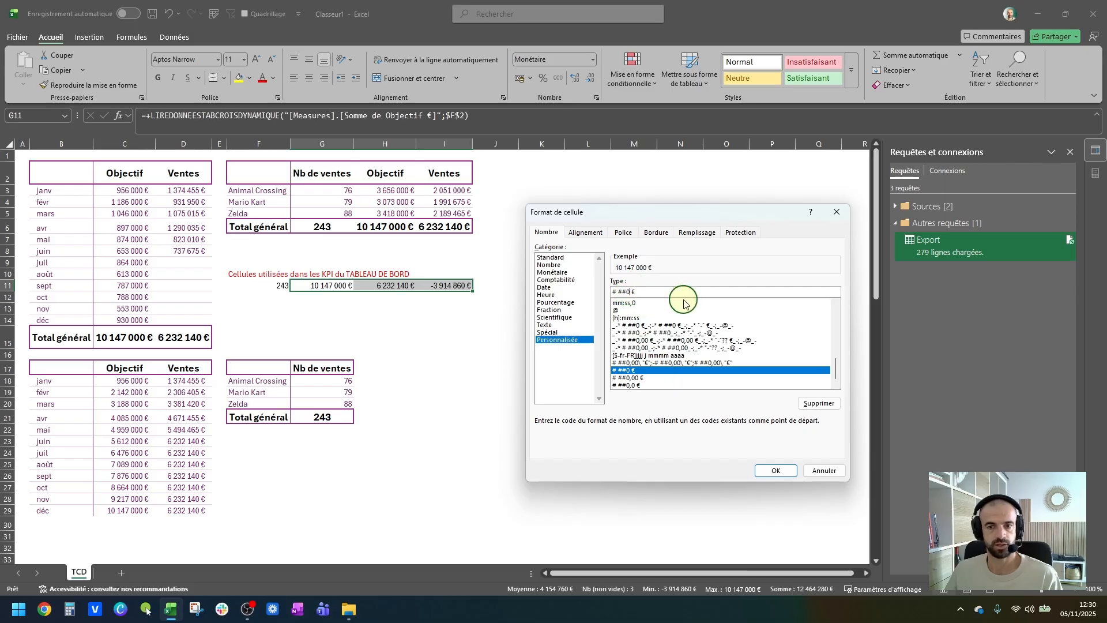
text(,0)
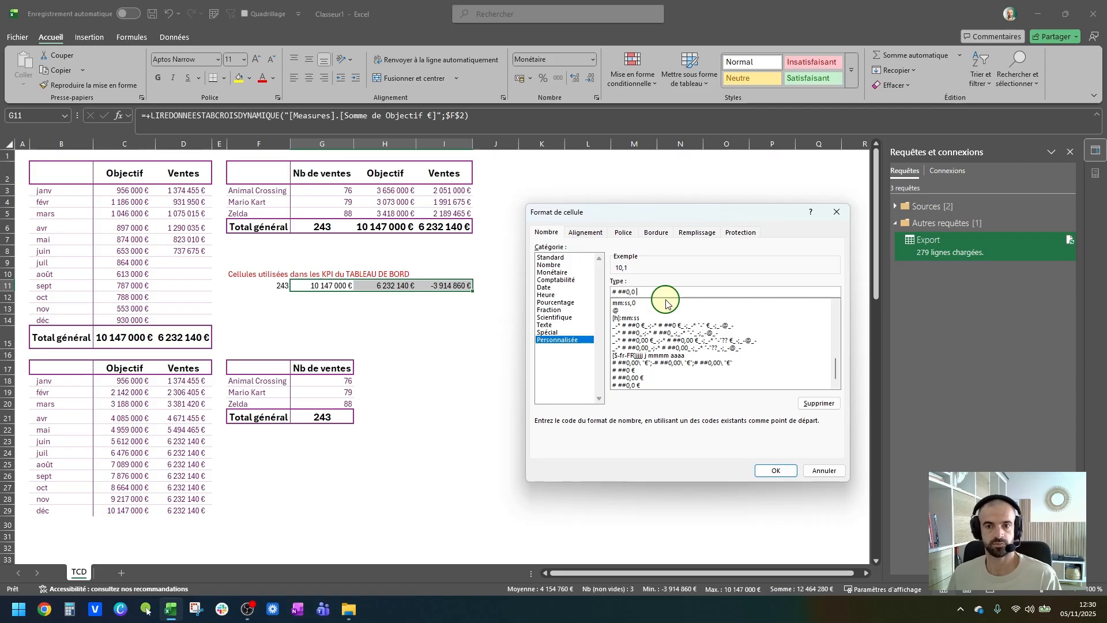
text(,)
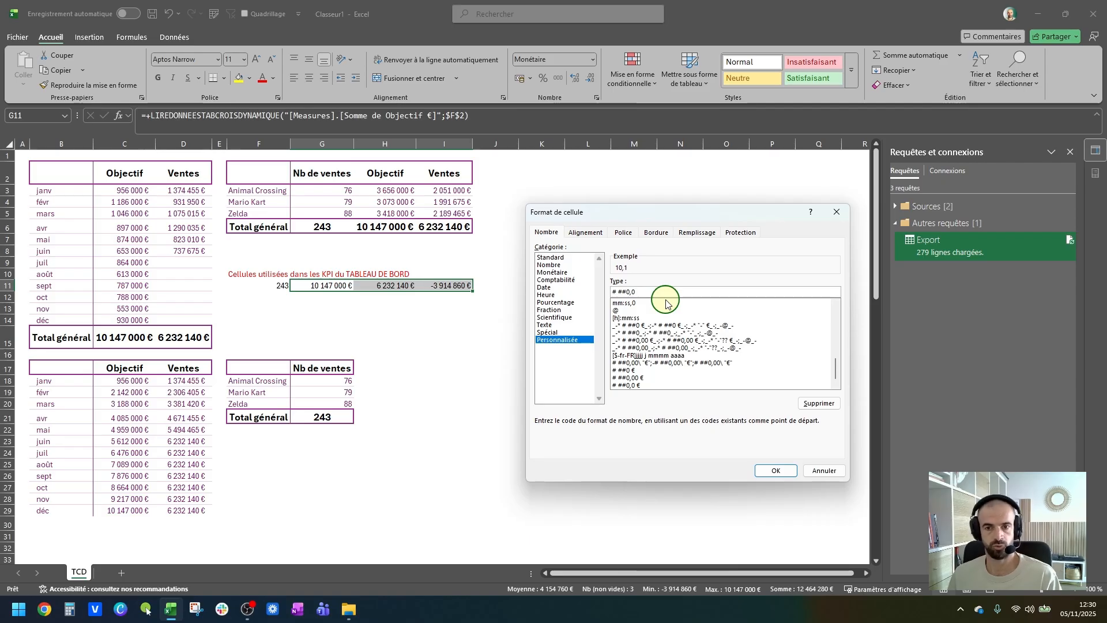
key(BackSpace)
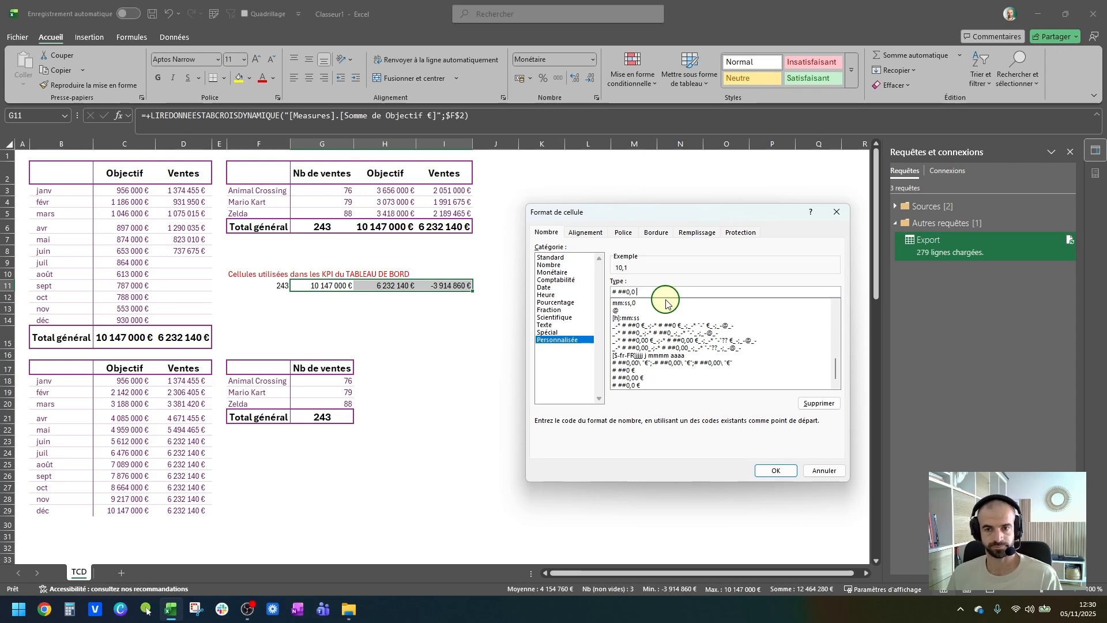
text(M€)
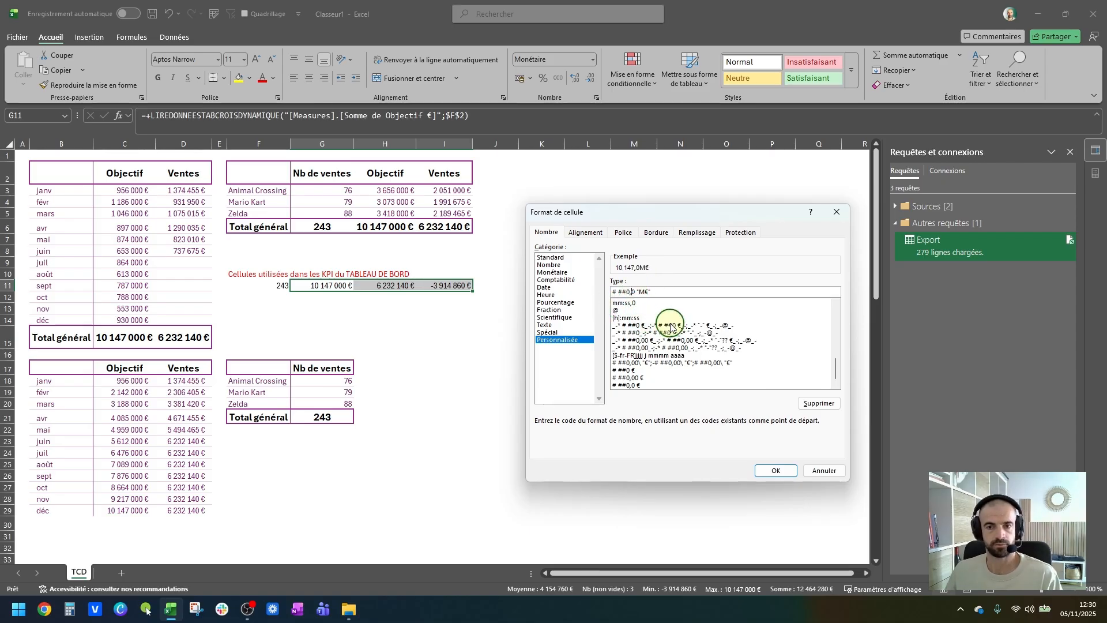
key(Delete)
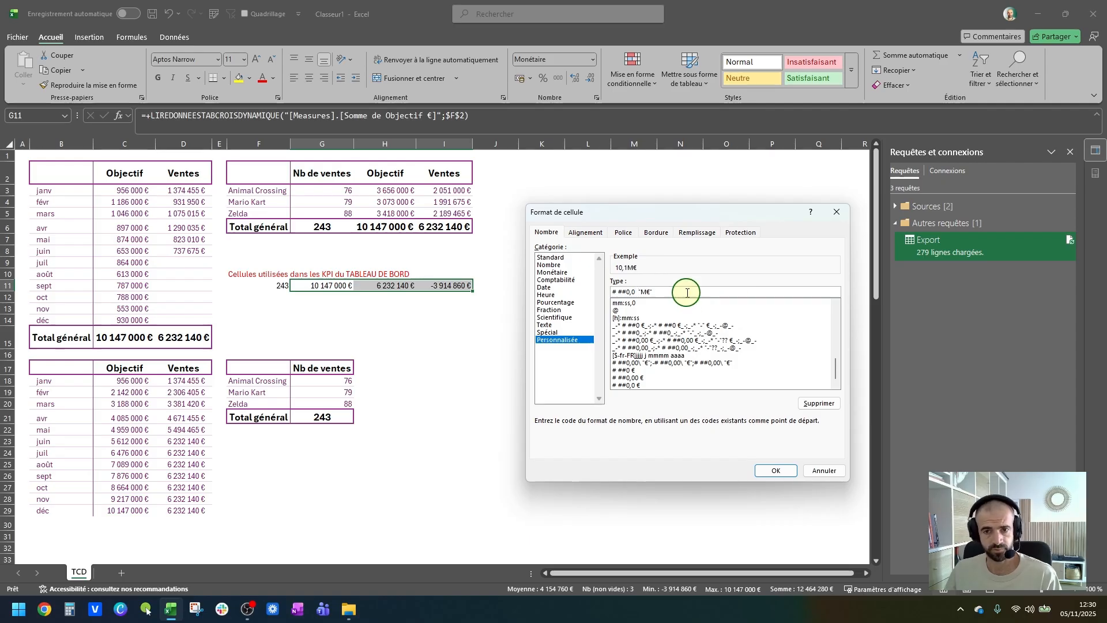
click(794, 478)
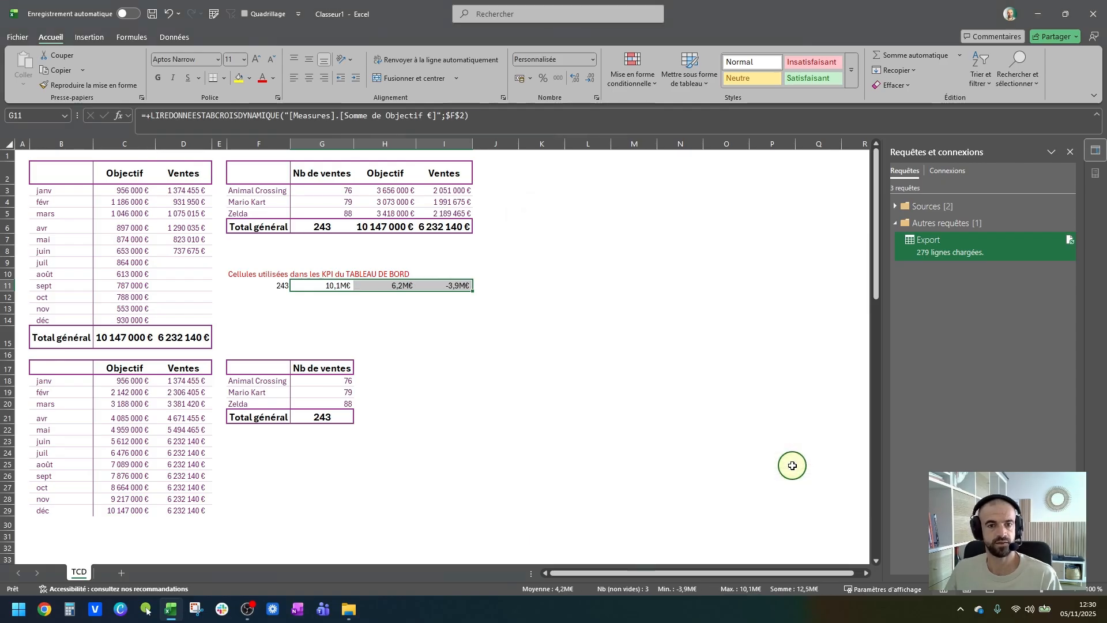
Step: Test the sign display of a positive variance in I11 by entering 0 in G11, and undo the entry
click(330, 285)
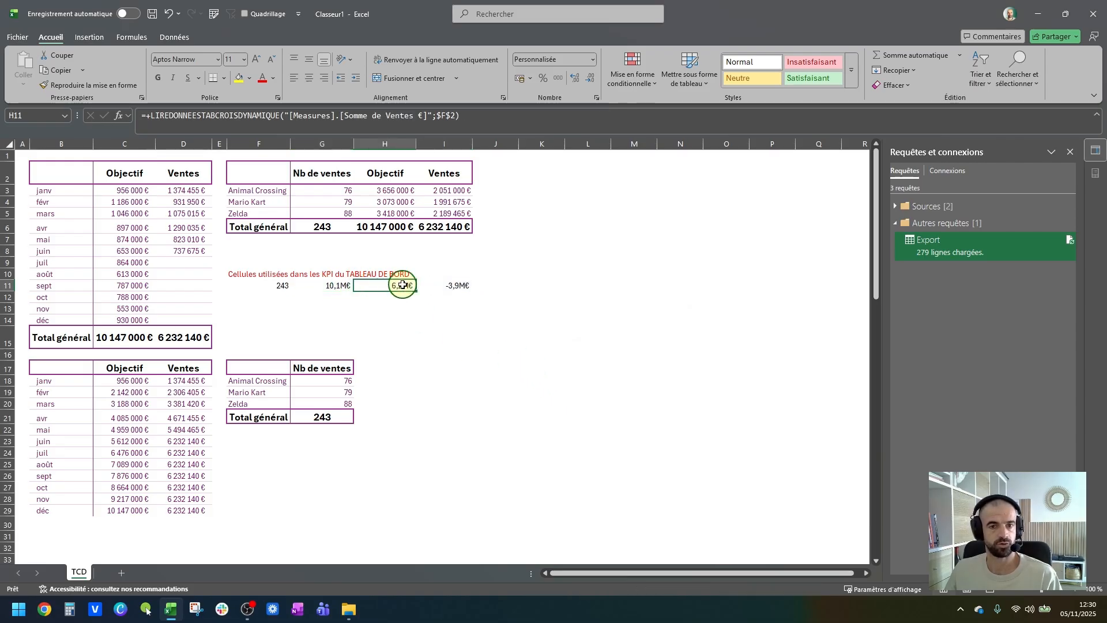
click(437, 285)
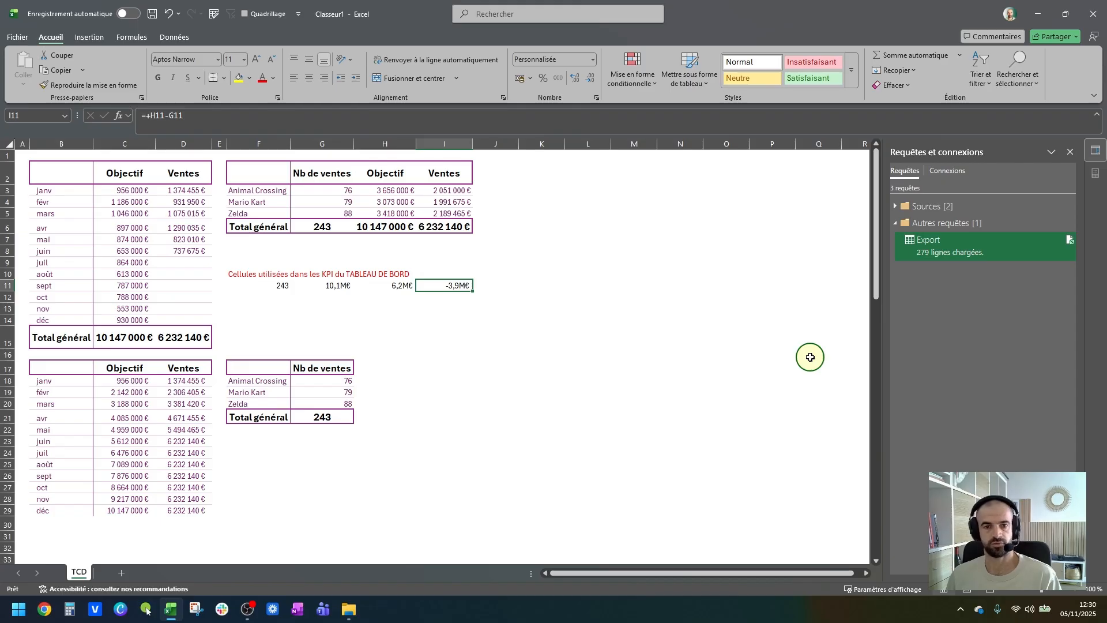
key(Left)
key(Left)
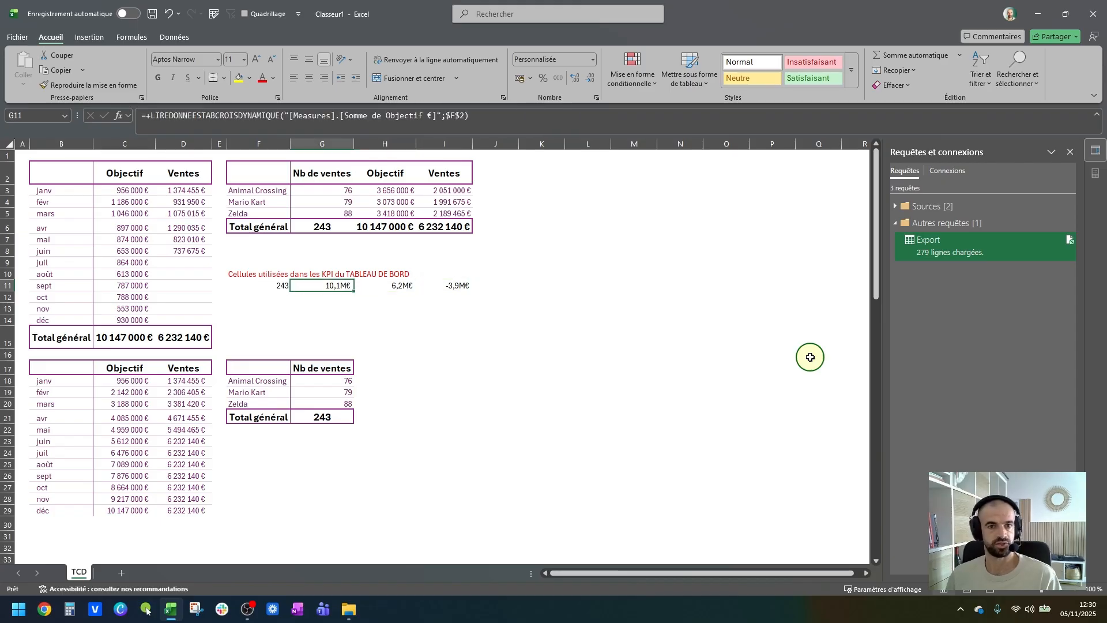
text(0)
key(Right)
key(Right)
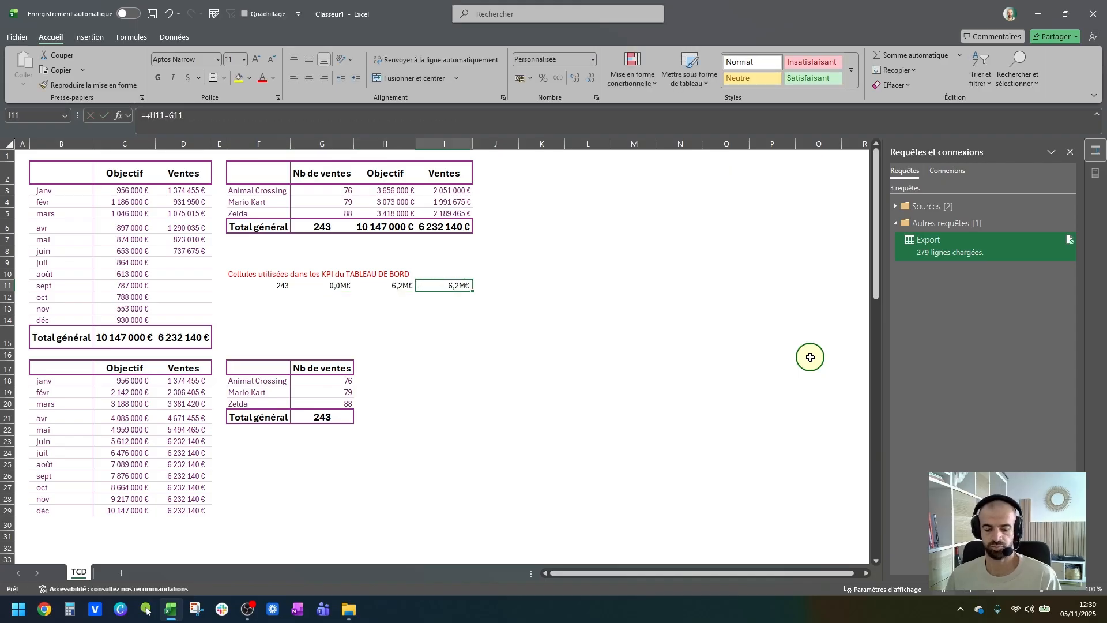
key(ctrl+z)
key(Right)
key(Right)
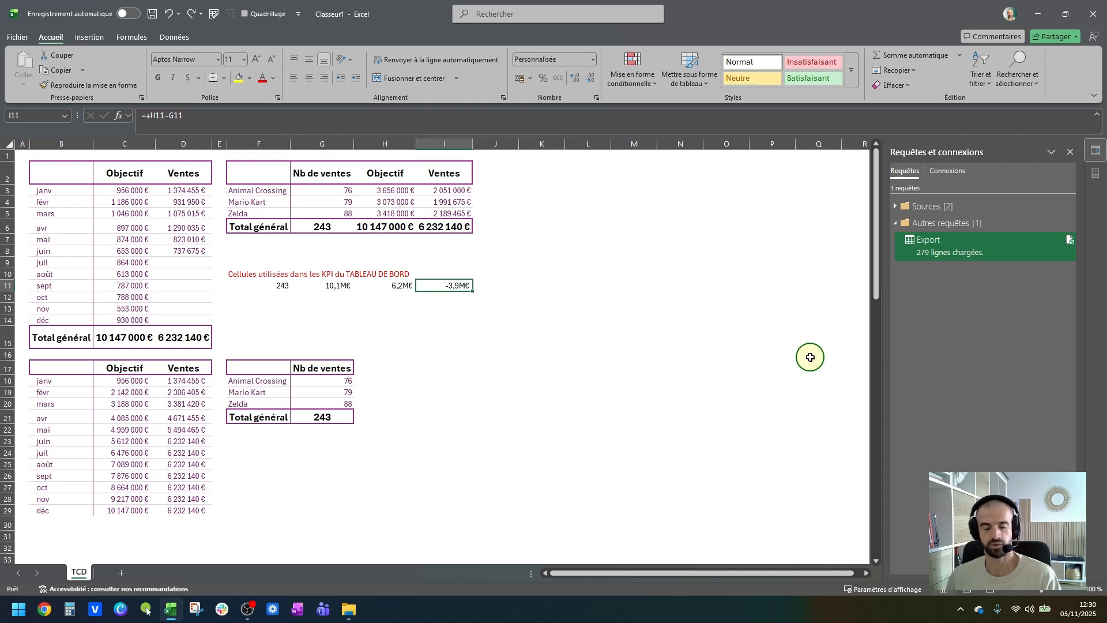
Step: Set I11's custom number format to +# ##0,0 "M€";-# ##0,0 "M€" for explicit plus and minus signs
key(ctrl+1)
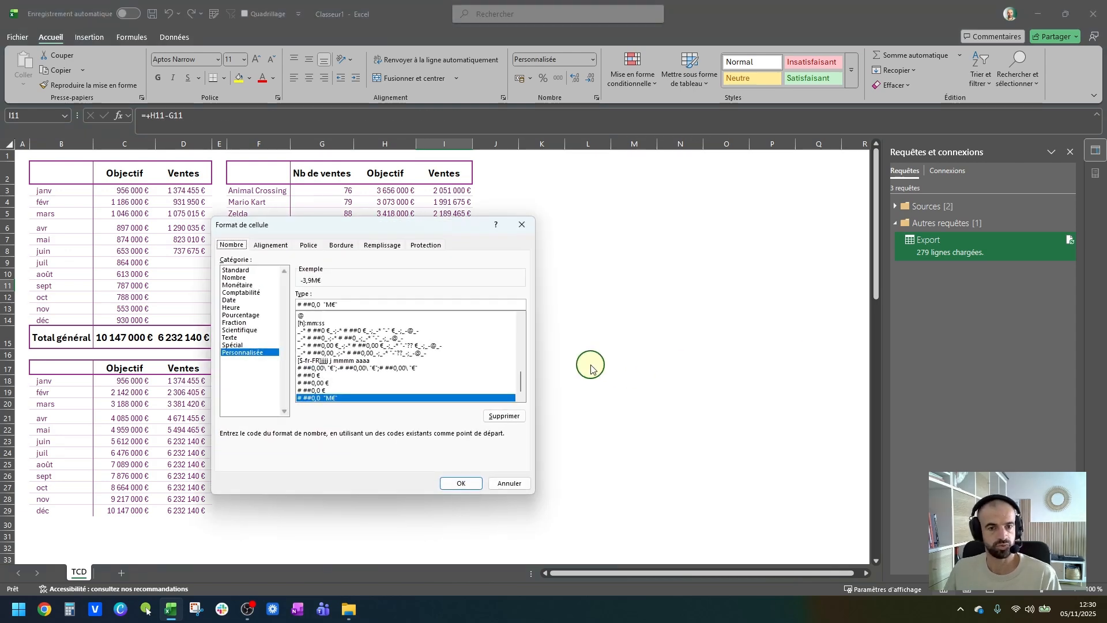
drag(433, 233, 741, 204)
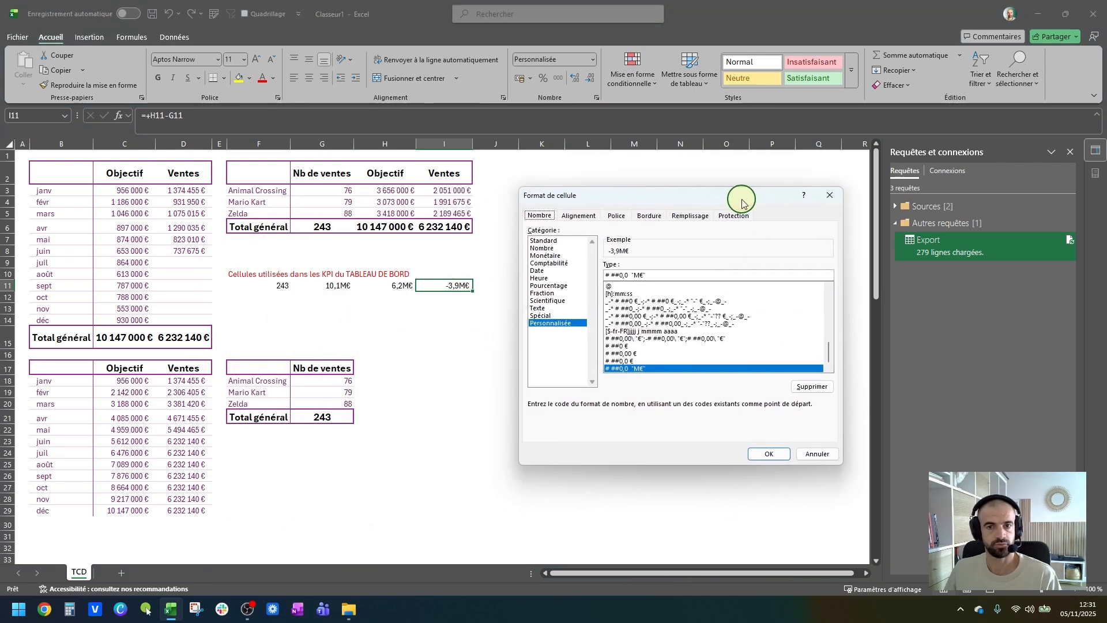
drag(663, 275, 605, 276)
click(607, 276)
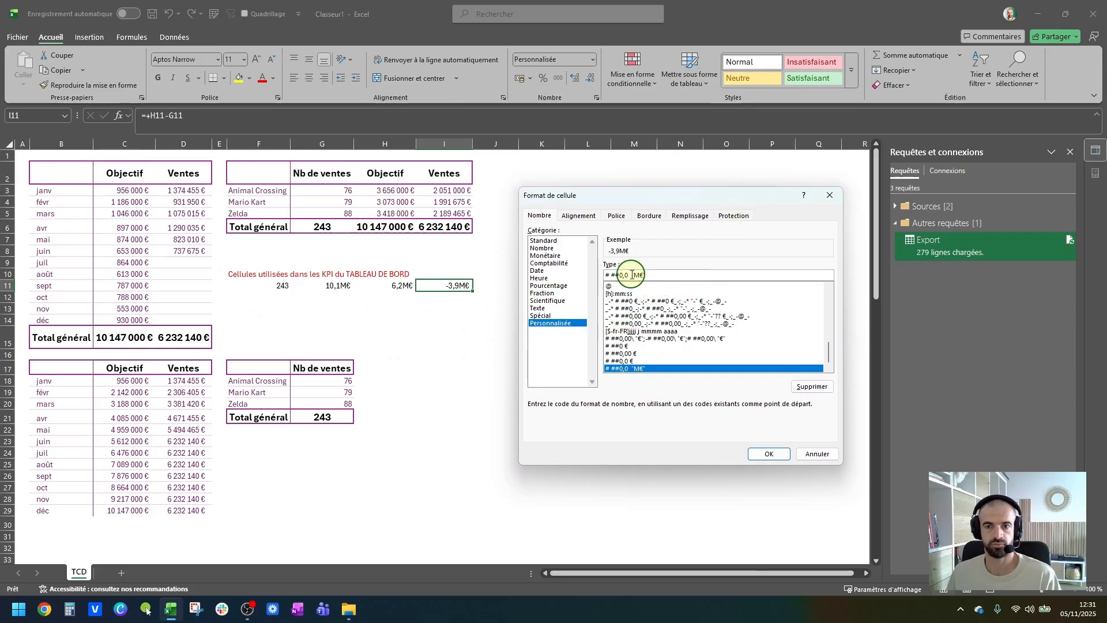
text(+)
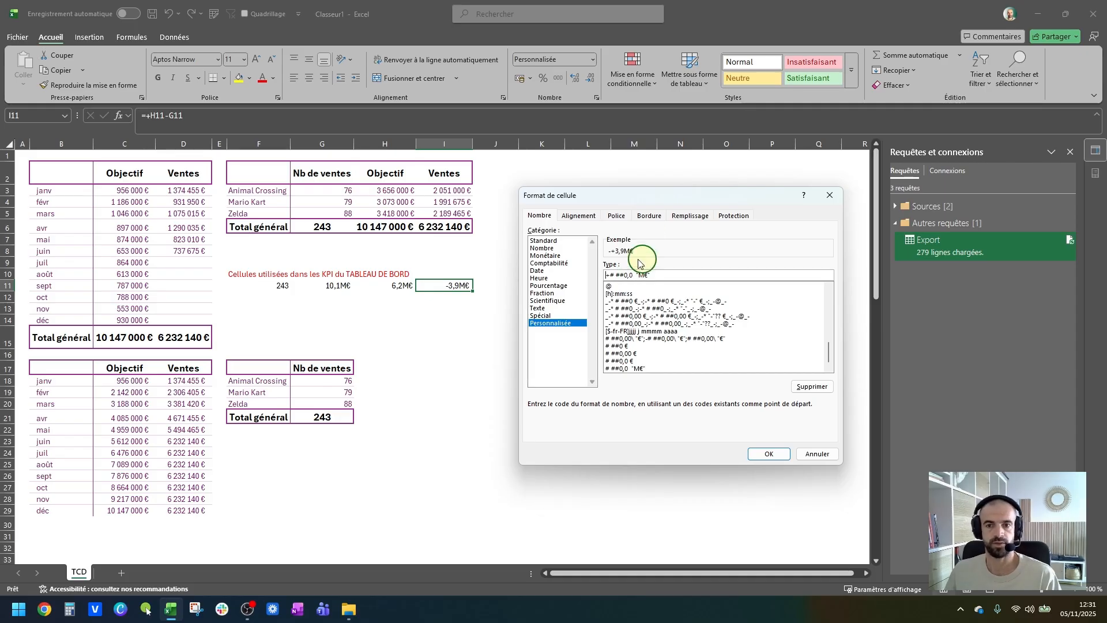
drag(607, 276, 662, 274)
key(ctrl+c)
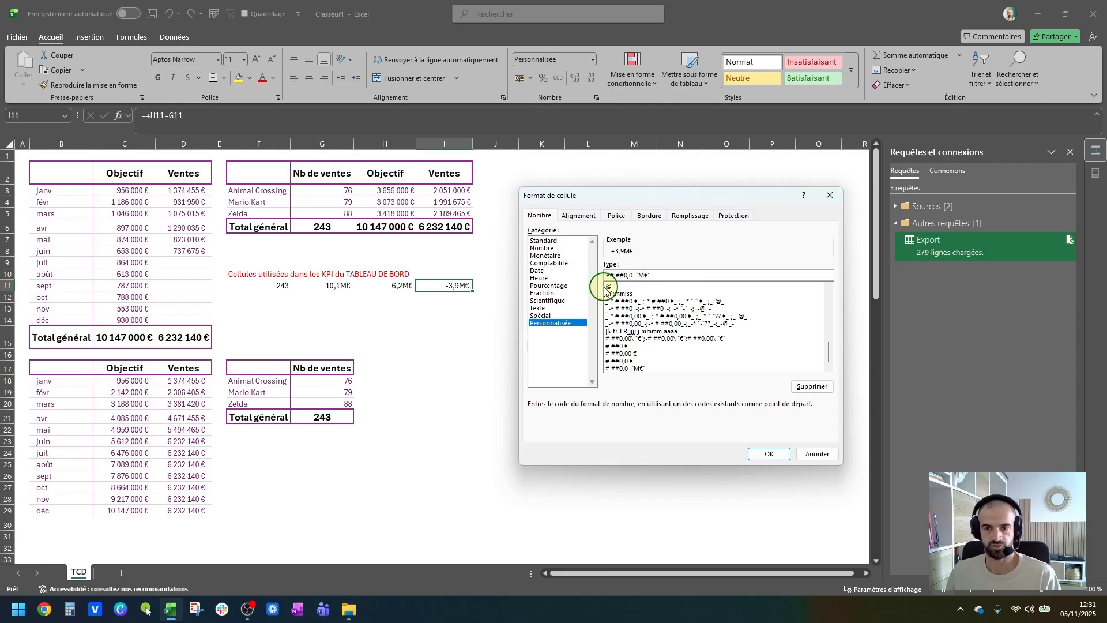
text(;)
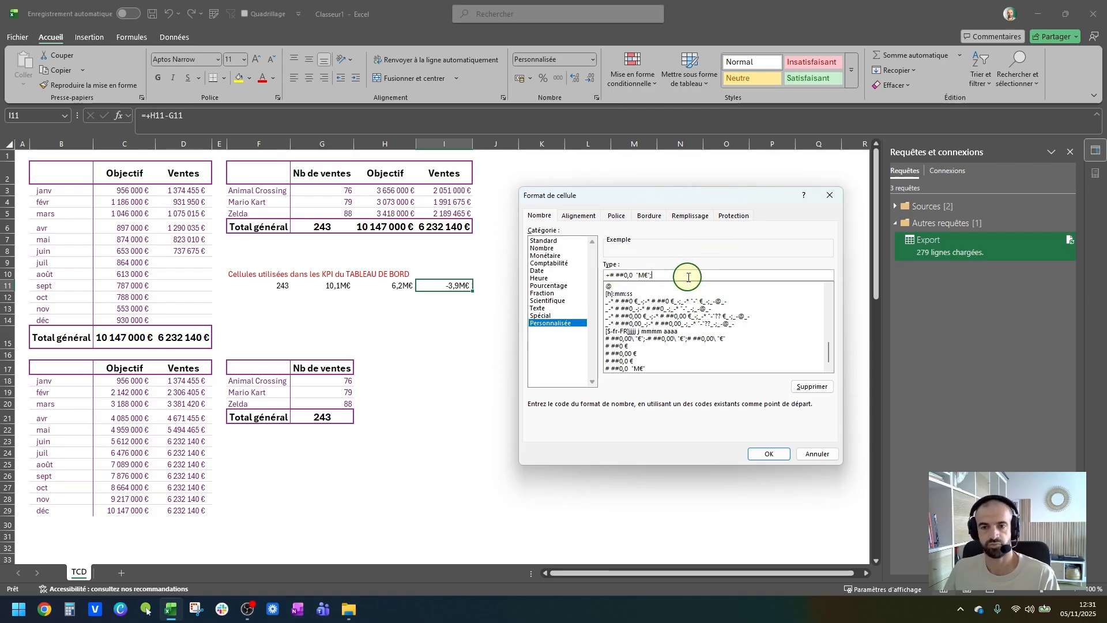
key(ctrl+v)
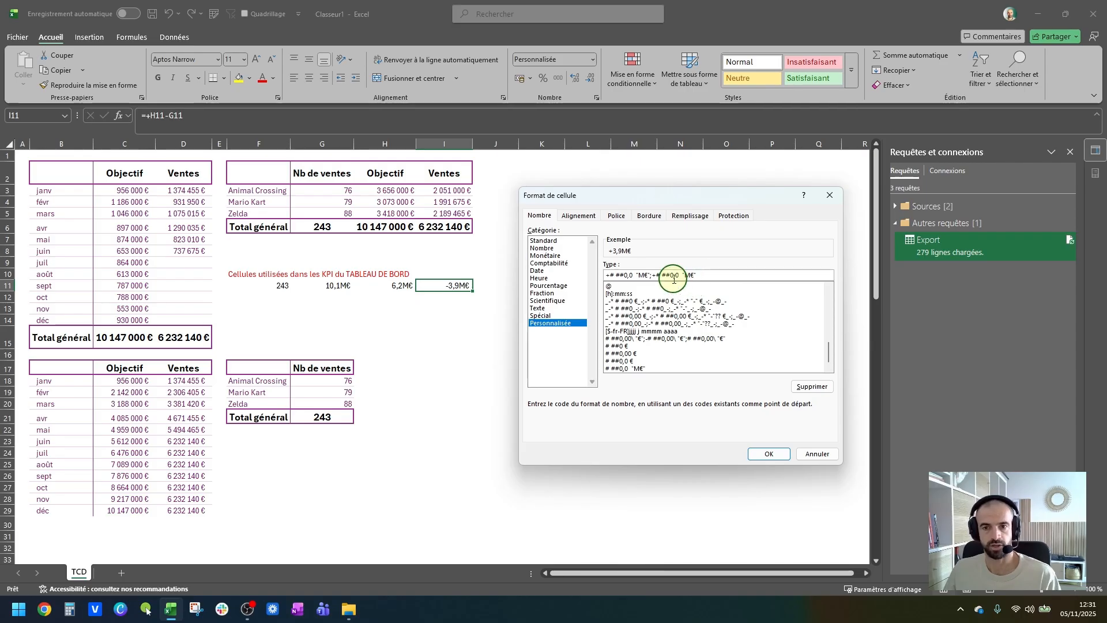
click(656, 275)
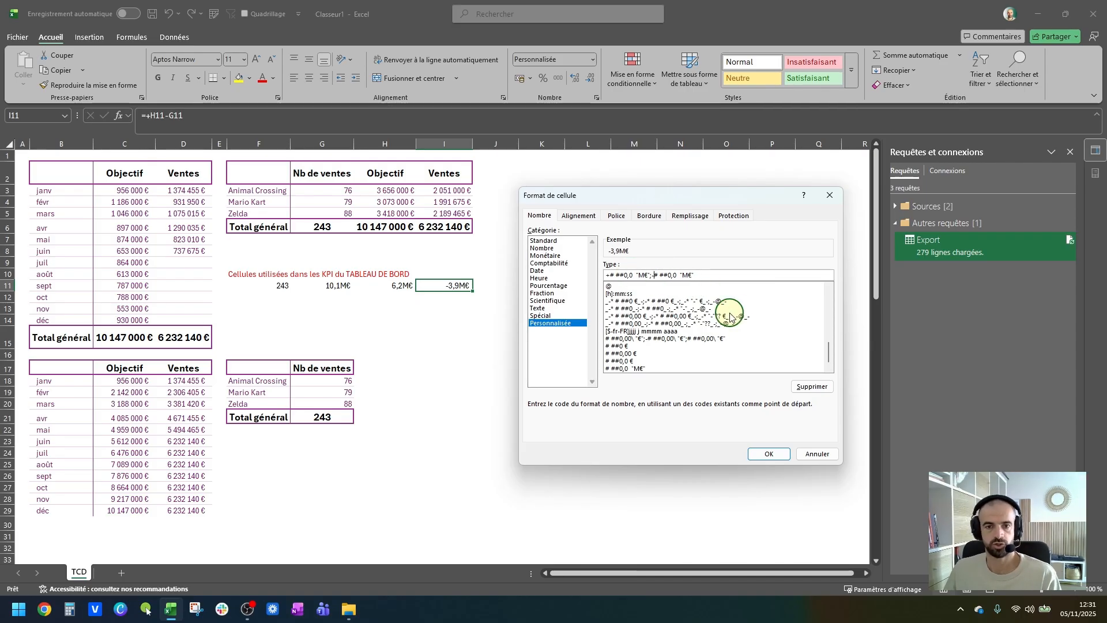
click(762, 452)
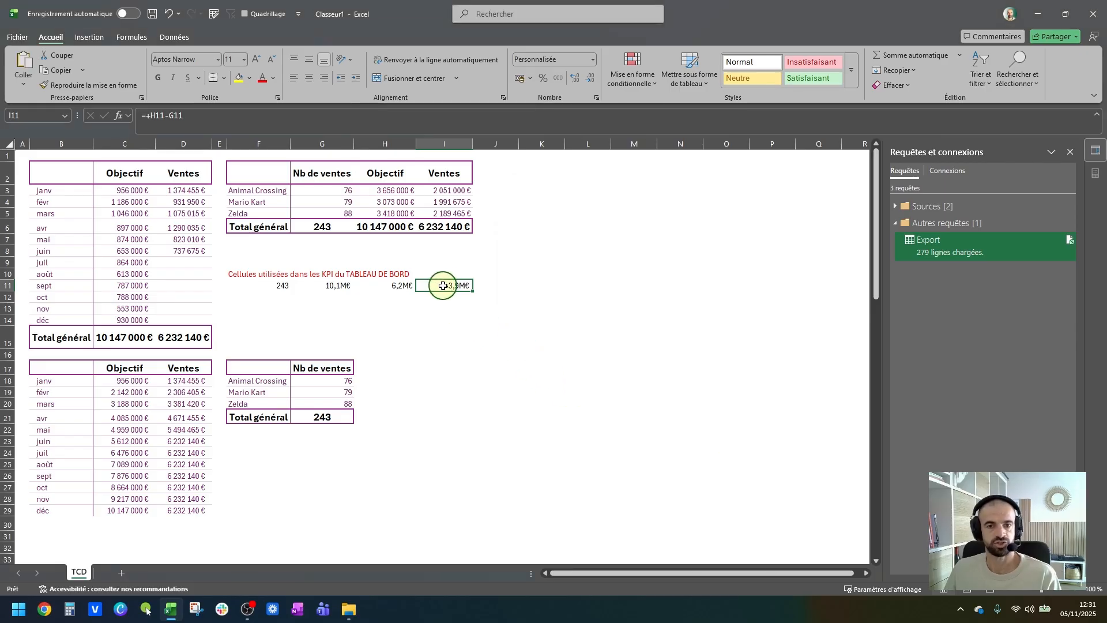
Step: Test I11's signed format with a positive variance by clearing G11, and undo the deletion
click(340, 288)
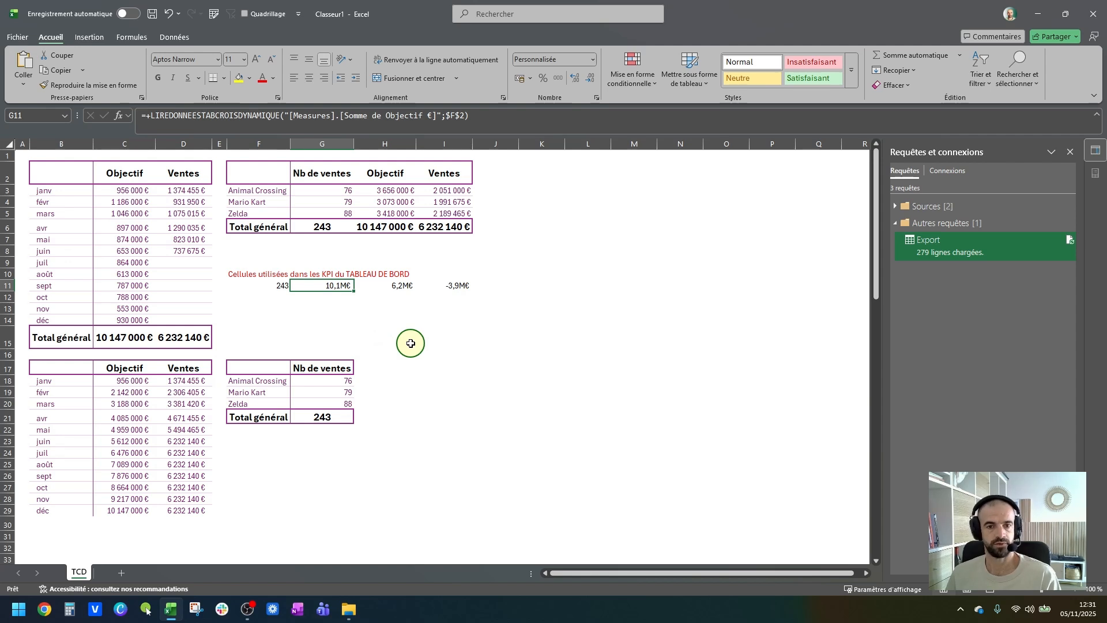
key(Delete)
key(Right)
key(Right)
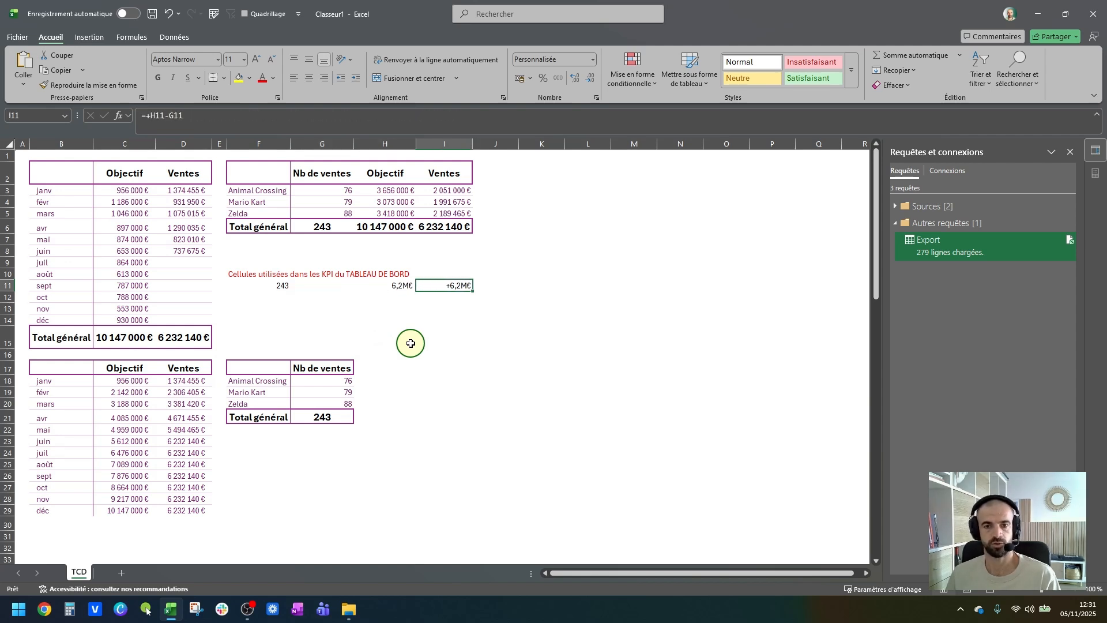
key(ctrl+z)
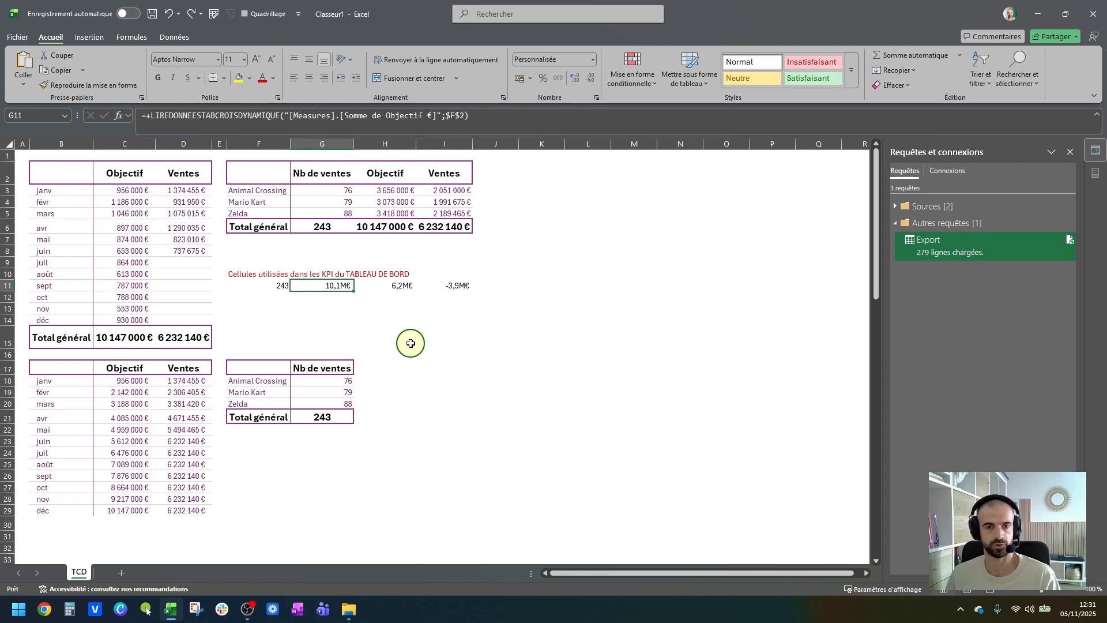